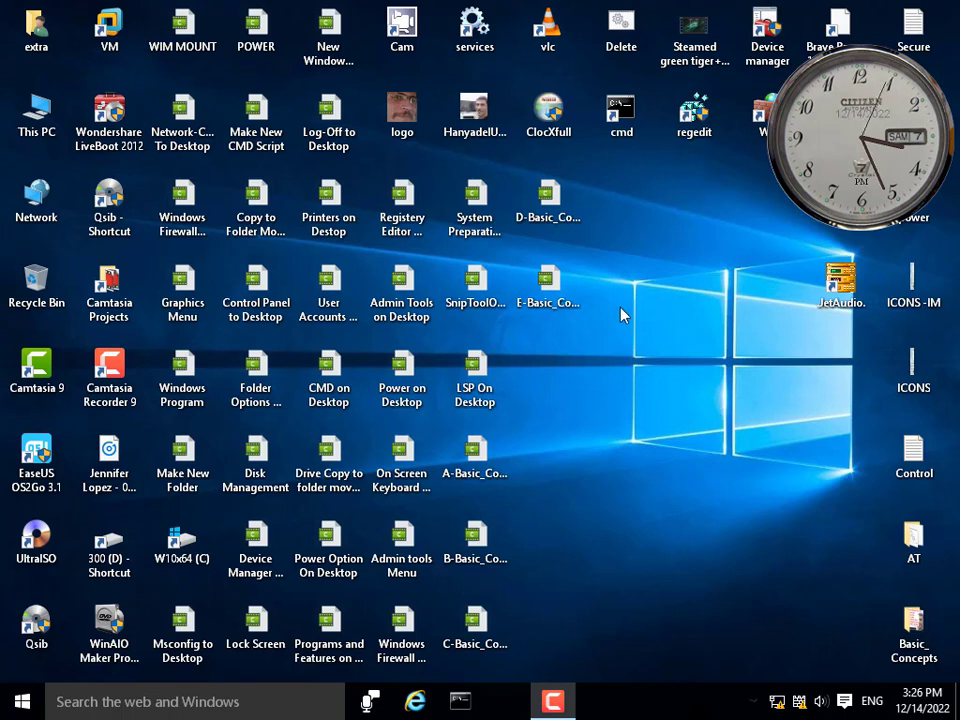
Bring up the desktop context menu several times to review its current entries.
right_click(621, 277)
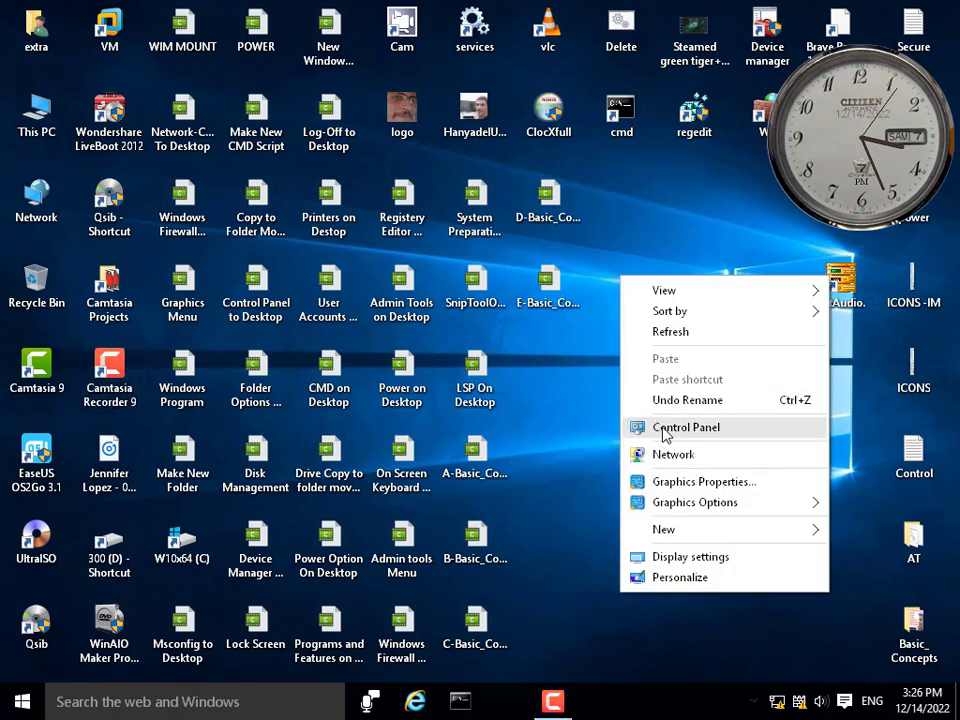
mouse_move(810, 508)
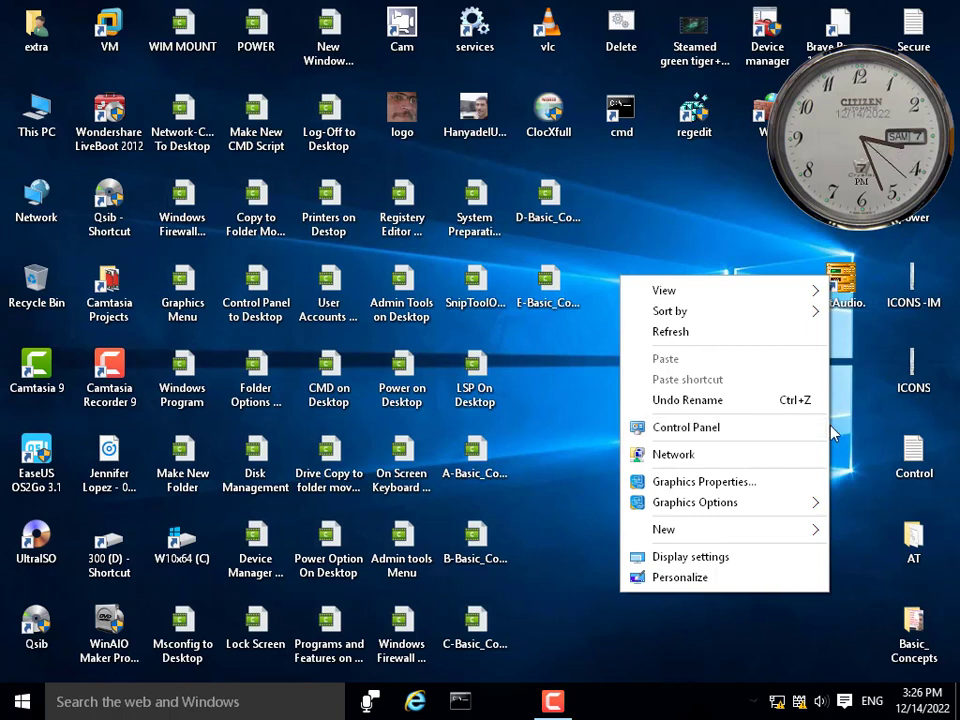
left_click(638, 233)
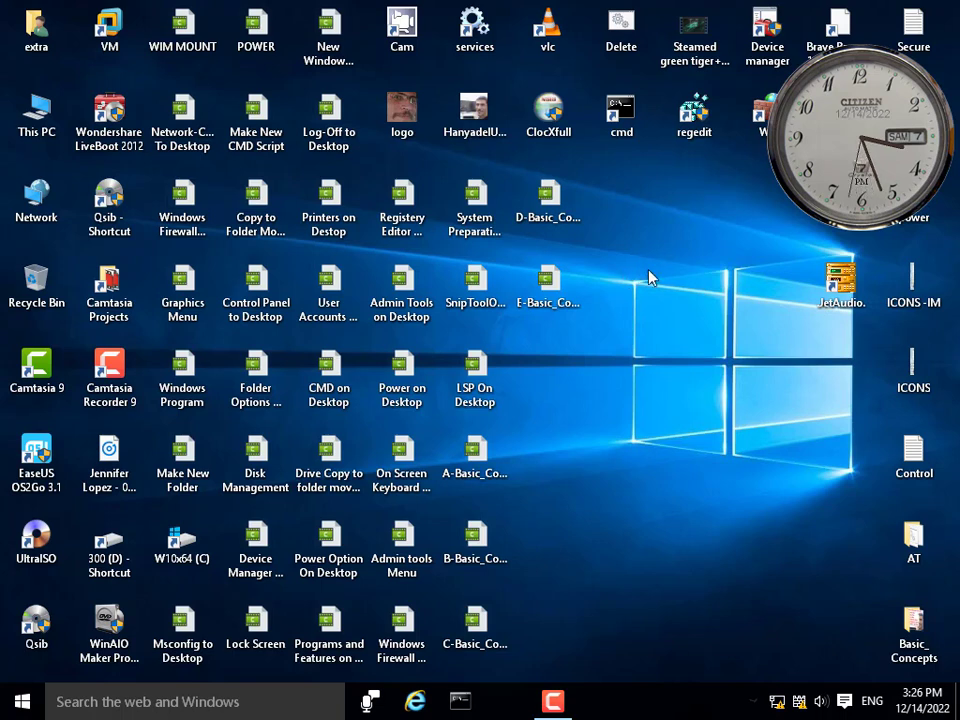
right_click(602, 266)
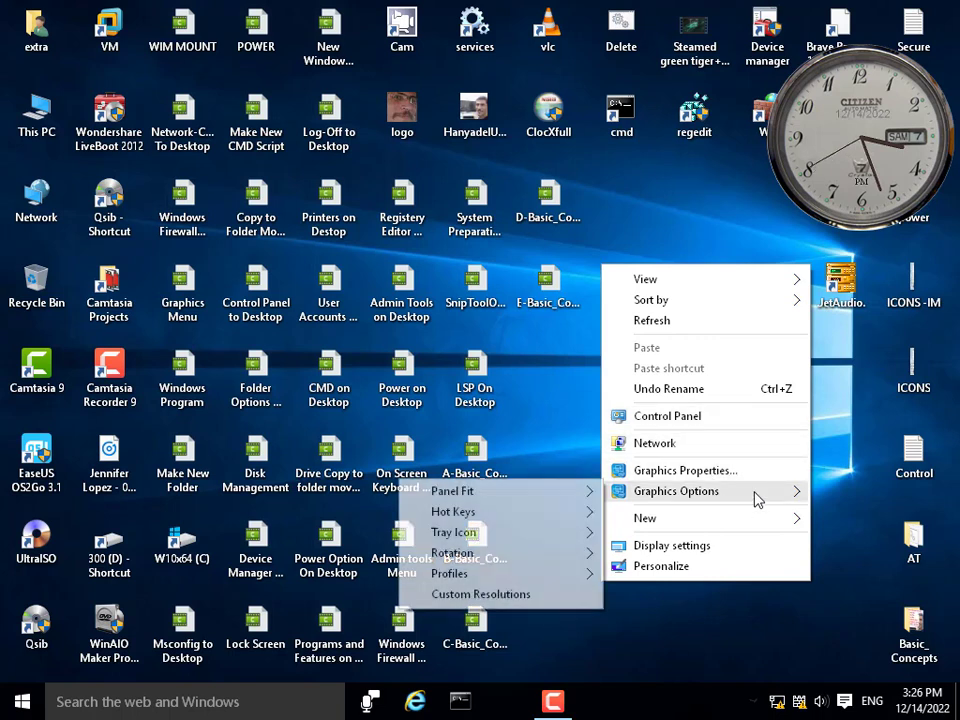
mouse_move(775, 525)
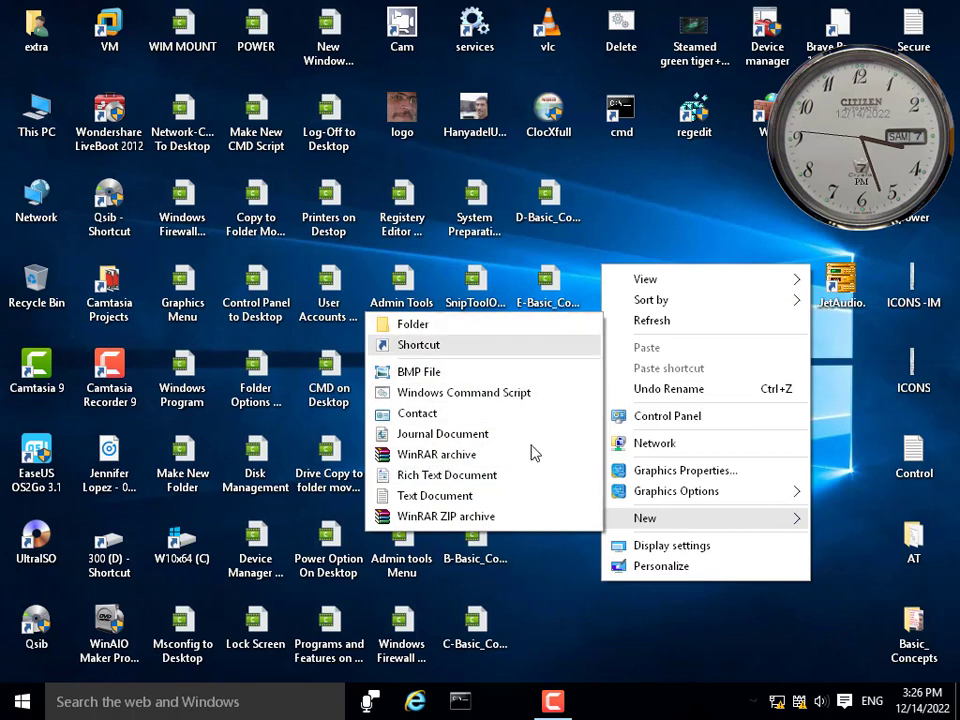
left_click(707, 223)
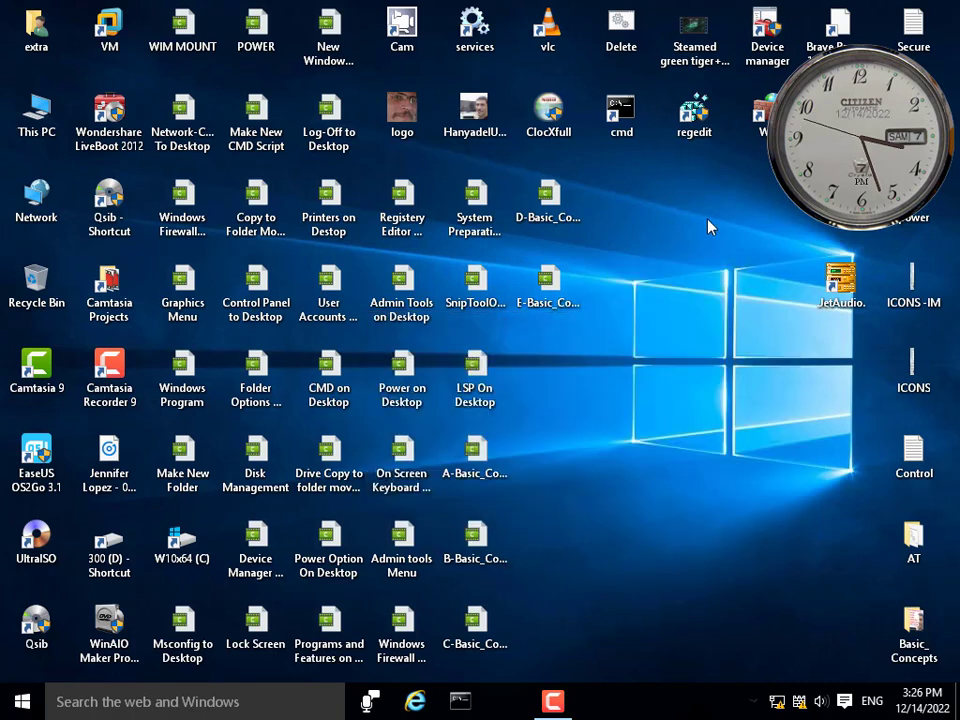
right_click(621, 243)
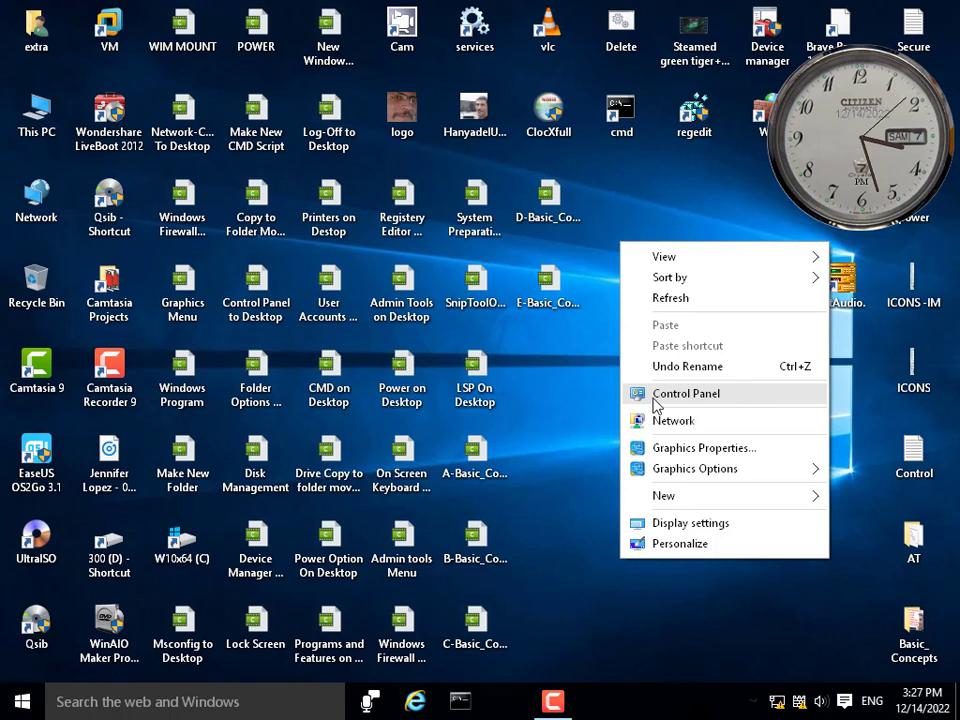
left_click(579, 413)
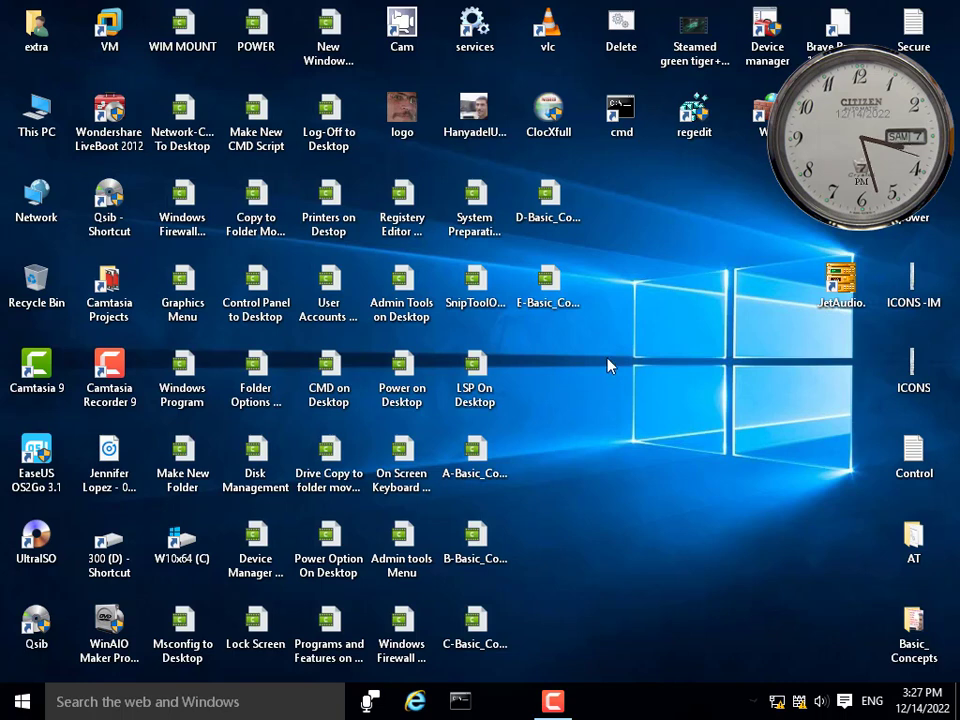
right_click(618, 279)
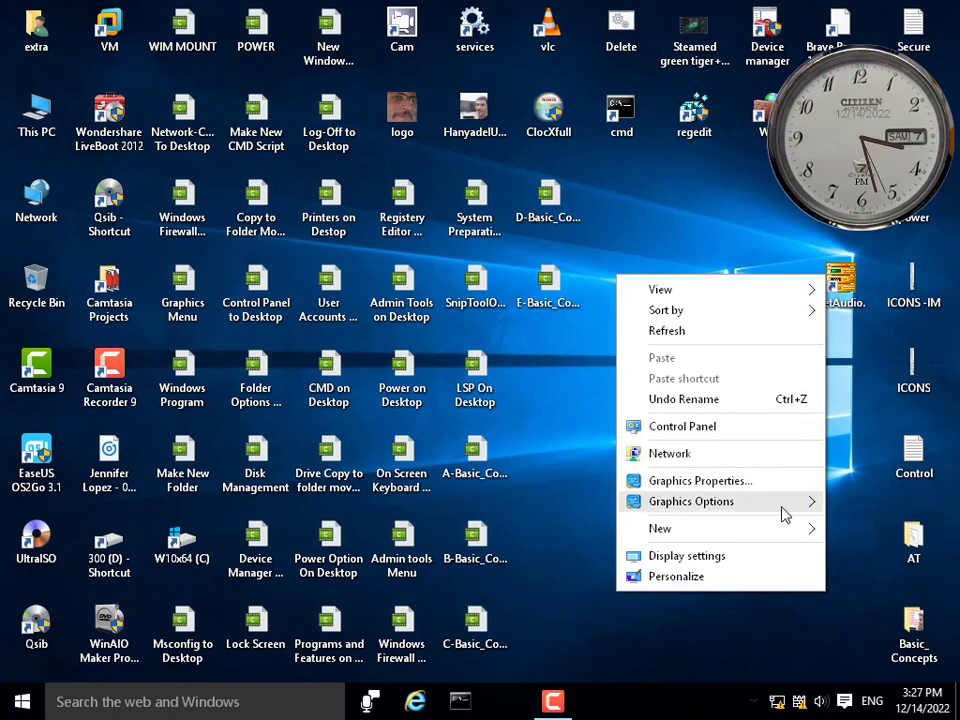
mouse_move(785, 502)
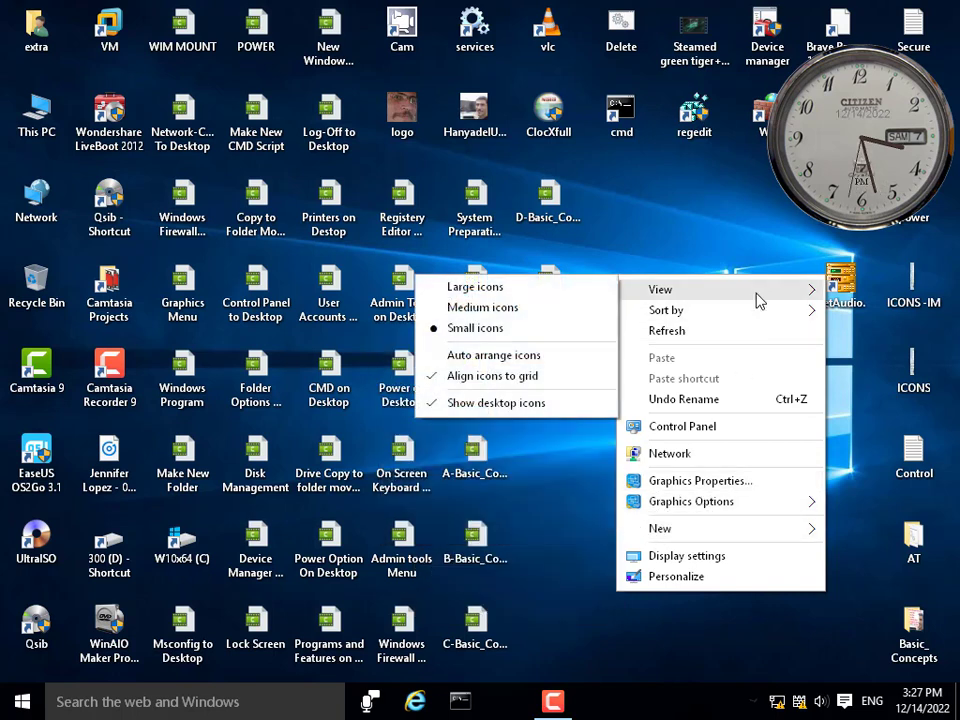
left_click(703, 176)
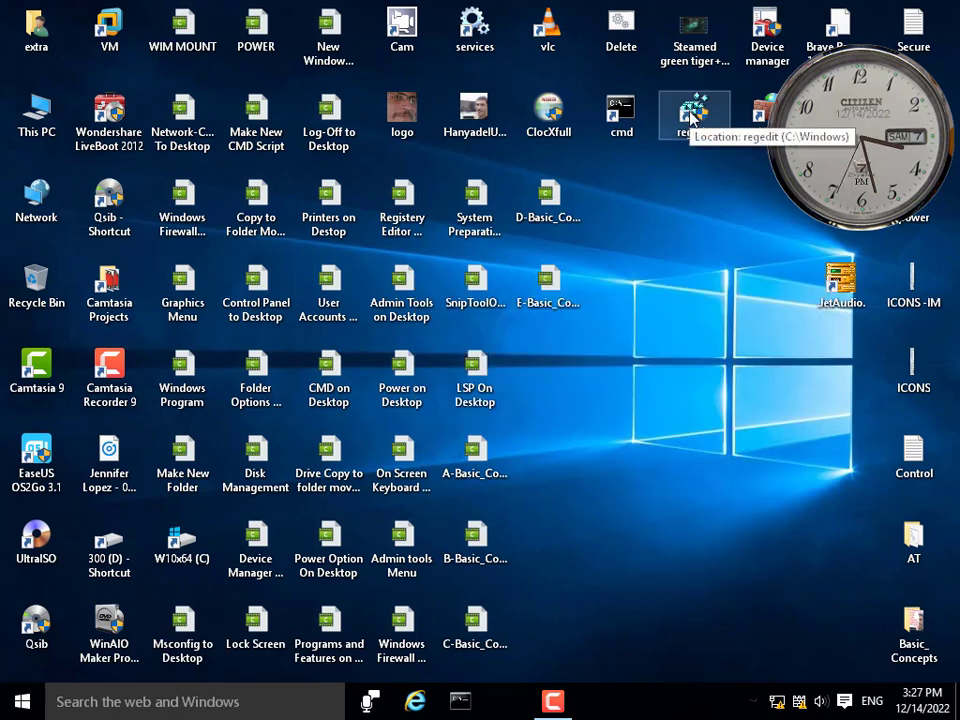
Launch Registry Editor and delete New Key #1 from Directory\Background\shell.
double_click(692, 118)
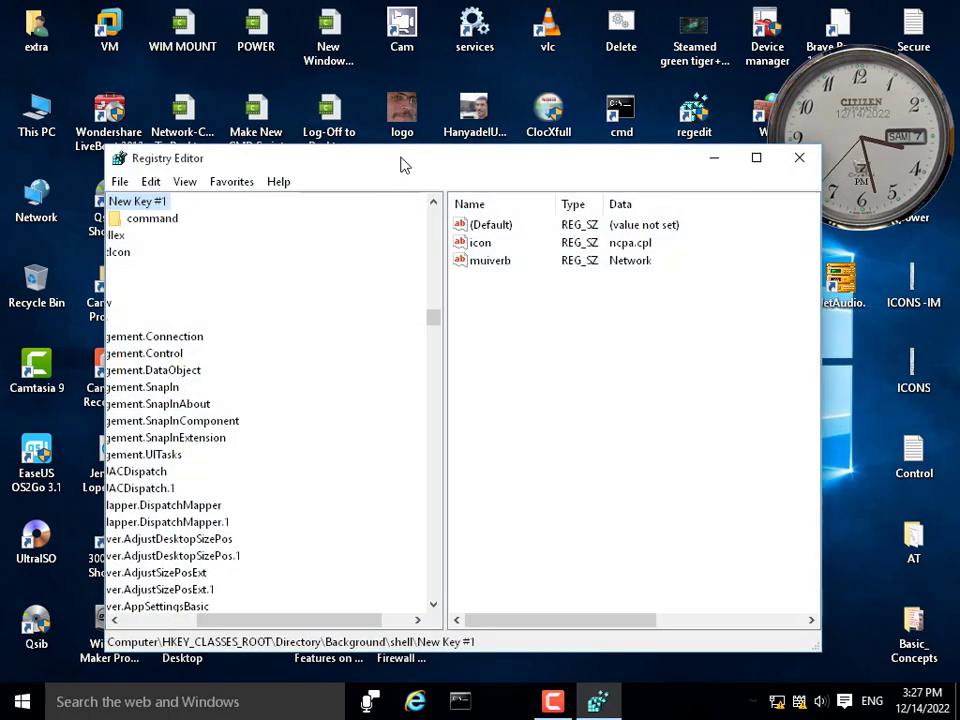
left_click_drag(401, 165, 478, 312)
left_click_drag(485, 226, 465, 165)
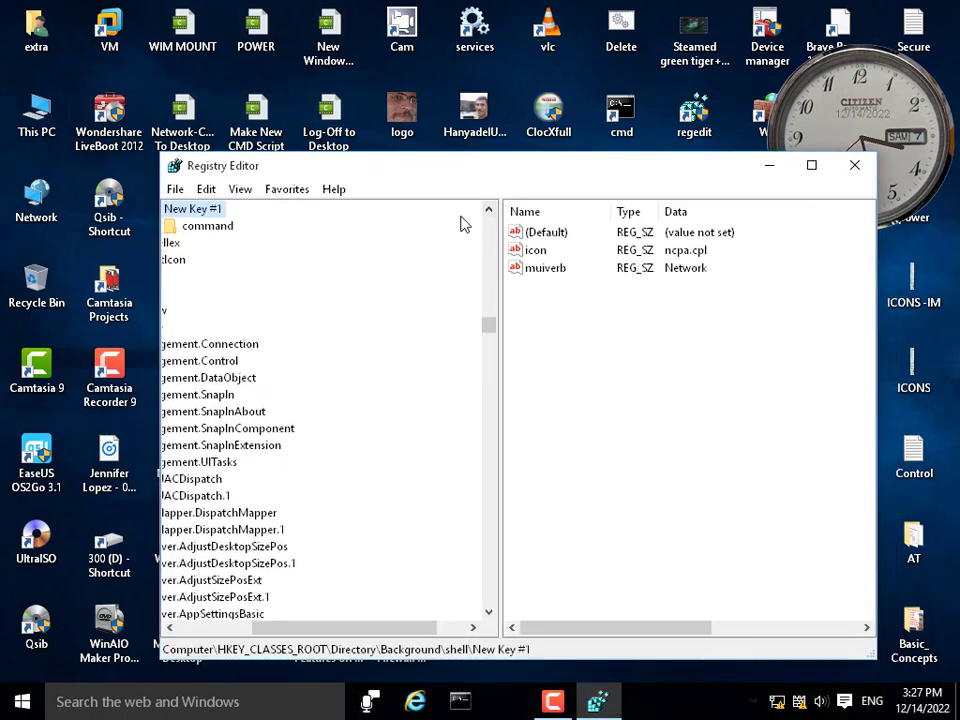
left_click_drag(379, 628, 295, 628)
scroll(396, 317, "up", 3)
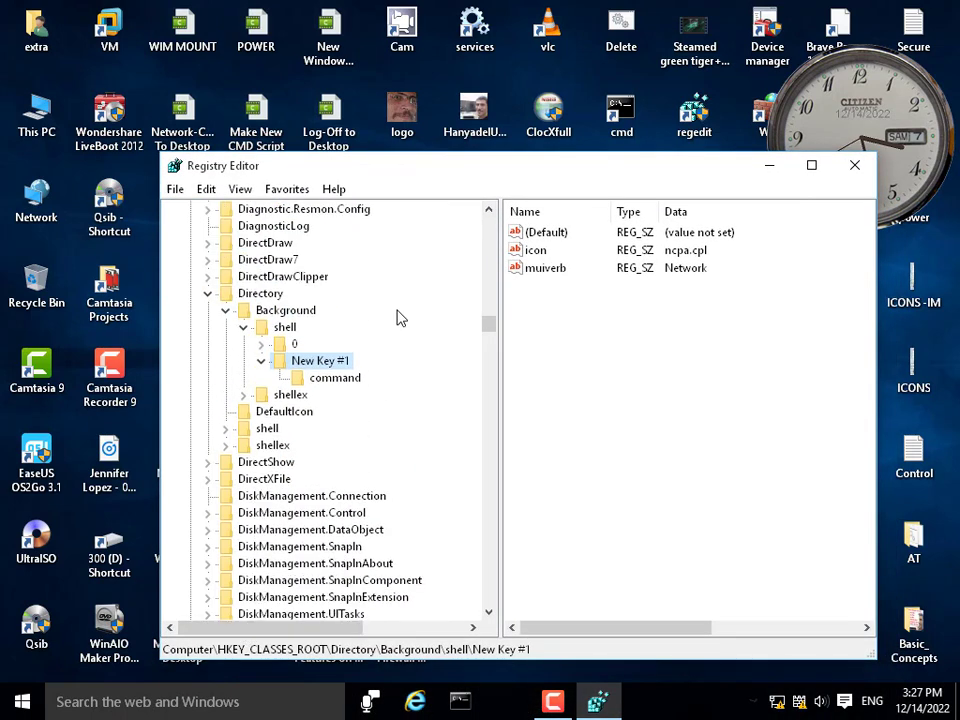
right_click(318, 361)
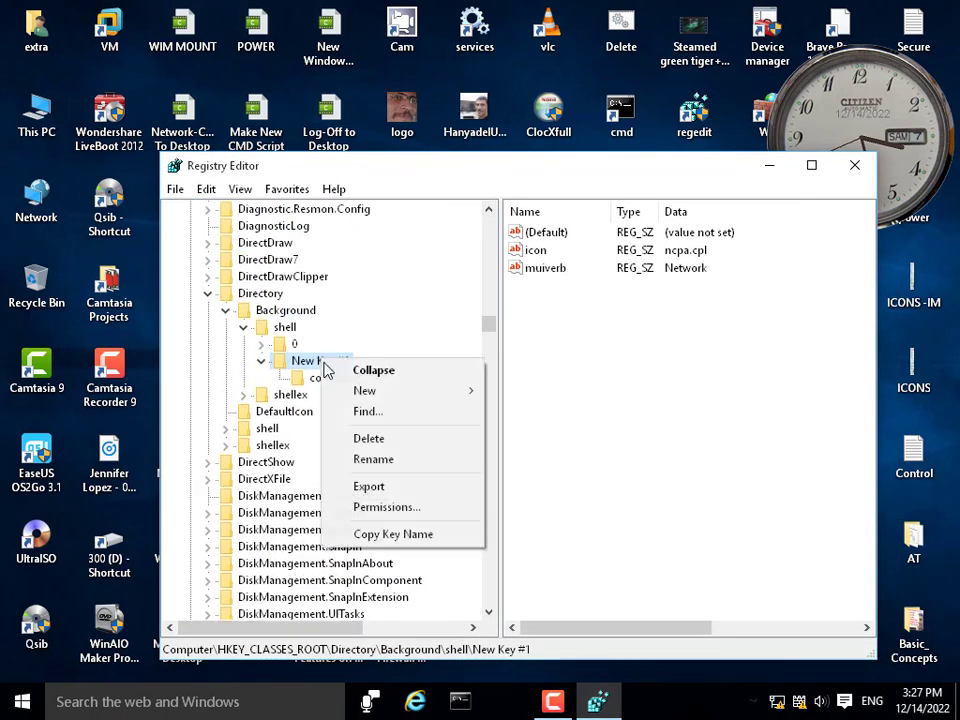
left_click(390, 440)
left_click(575, 347)
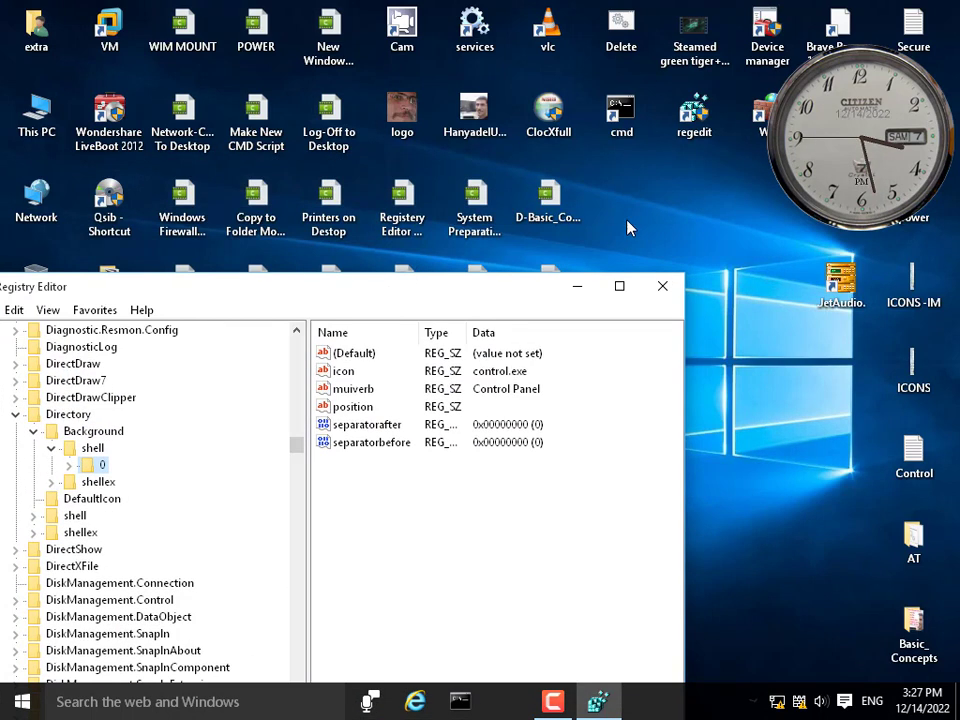
Check the desktop menu, then inspect key 0's icon and muiverb values.
right_click(686, 201)
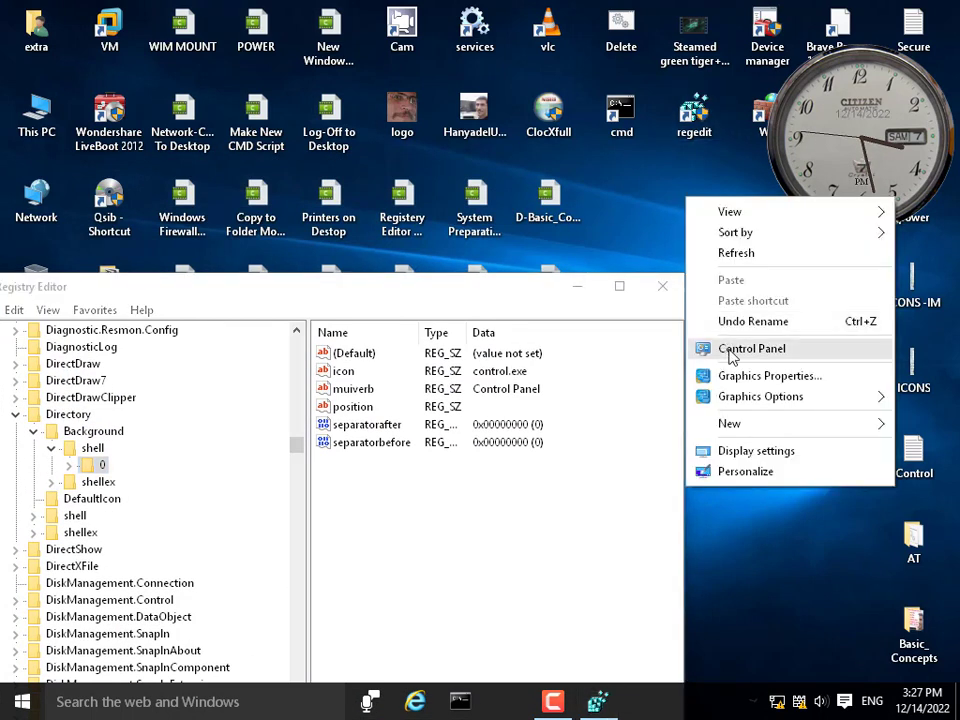
left_click(489, 294)
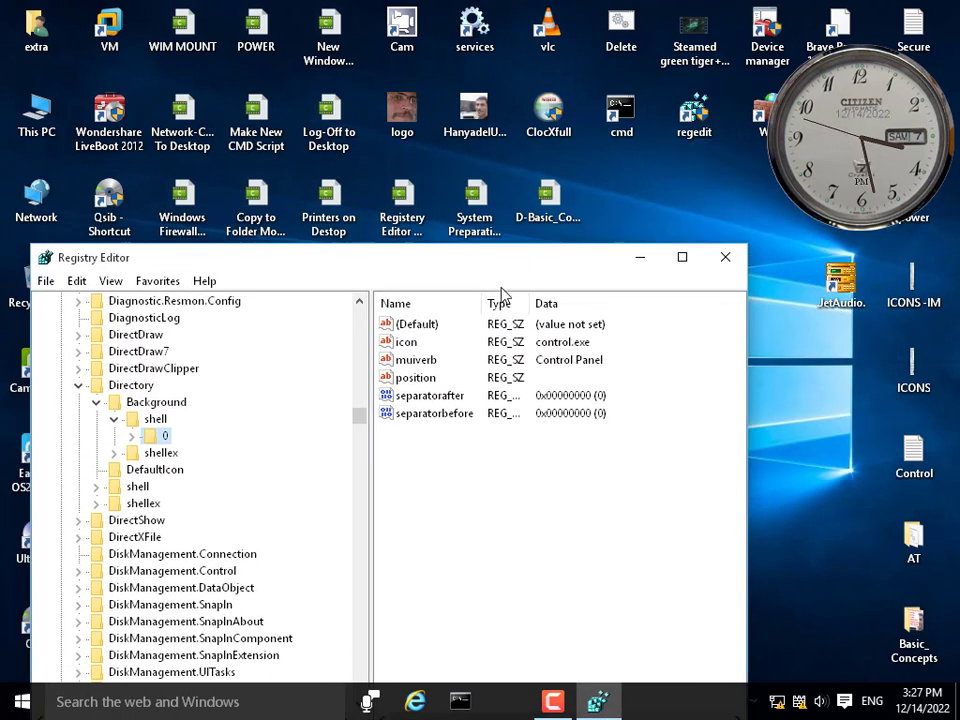
left_click(405, 343)
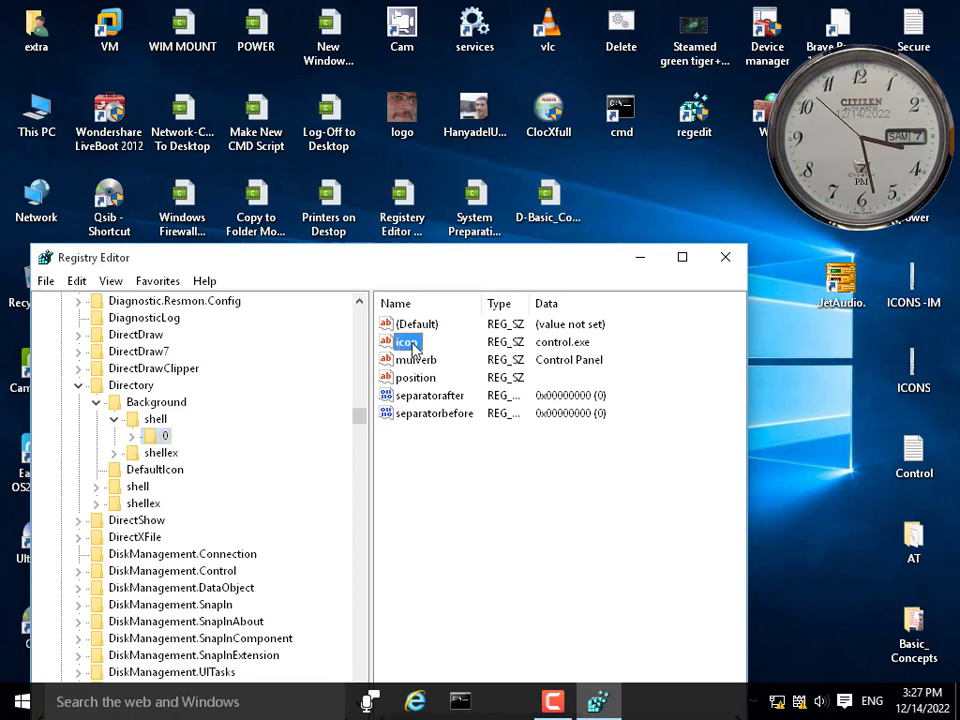
left_click(416, 362)
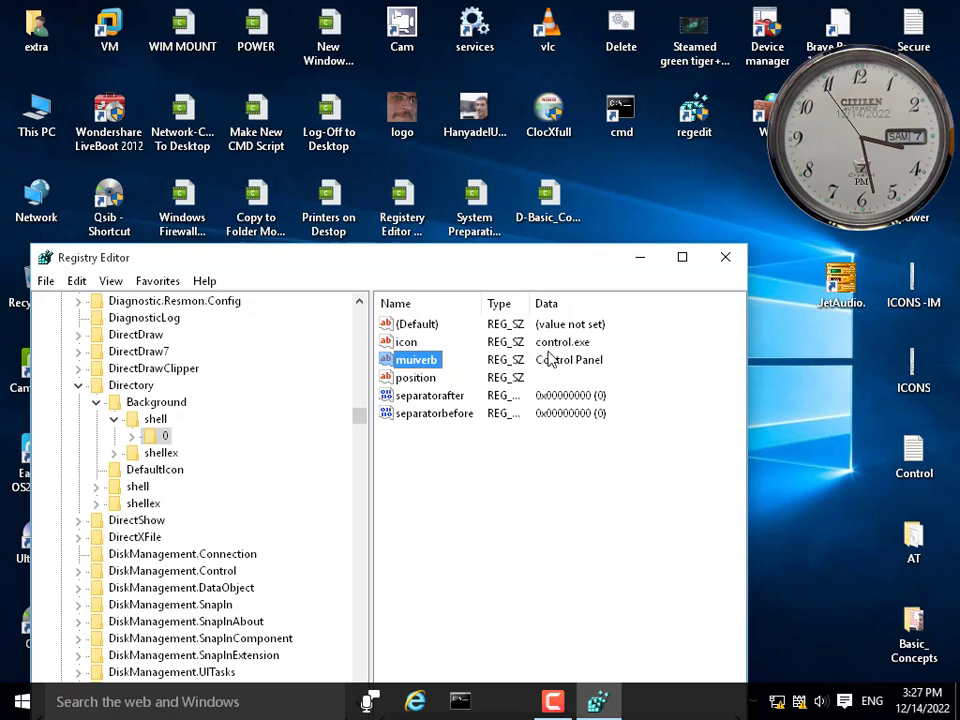
right_click(795, 410)
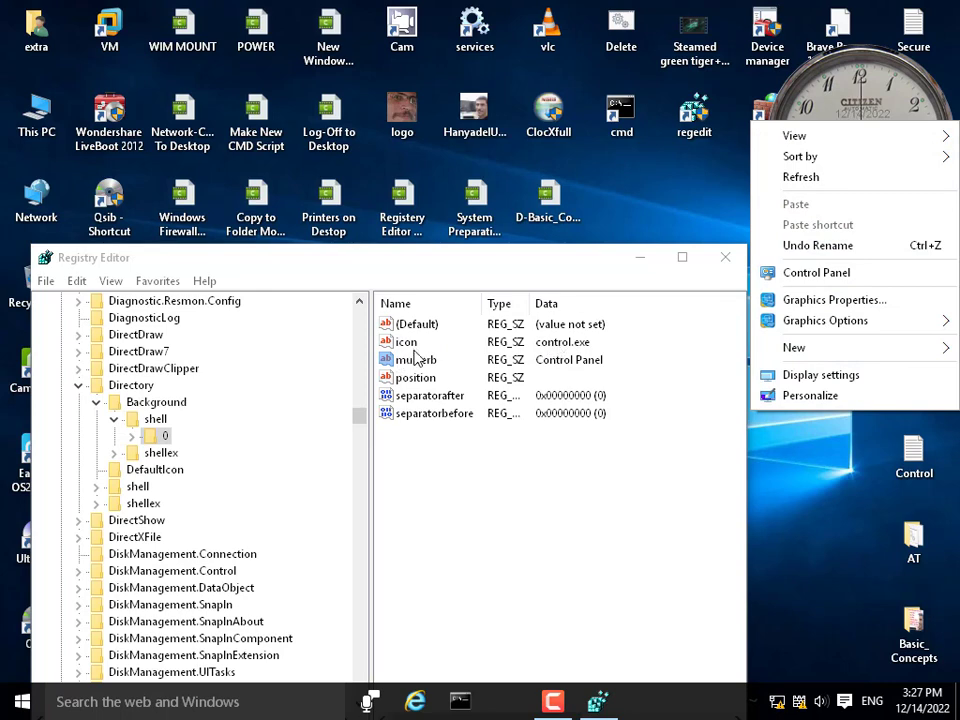
Change key 0's muiverb value from Control Panel to My Apps.
left_click(557, 368)
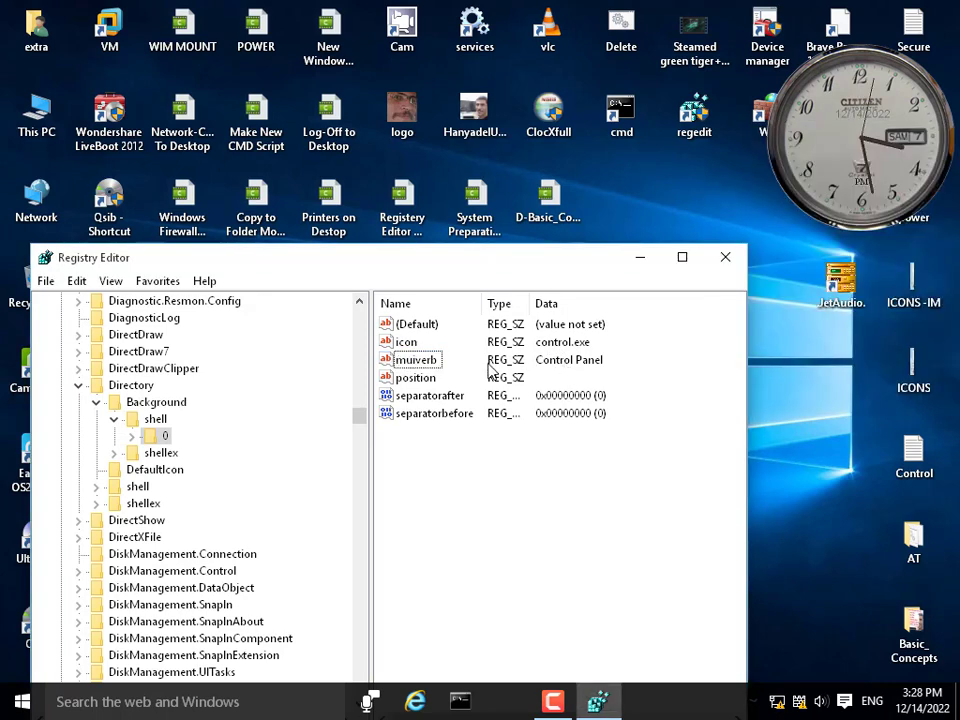
double_click(410, 362)
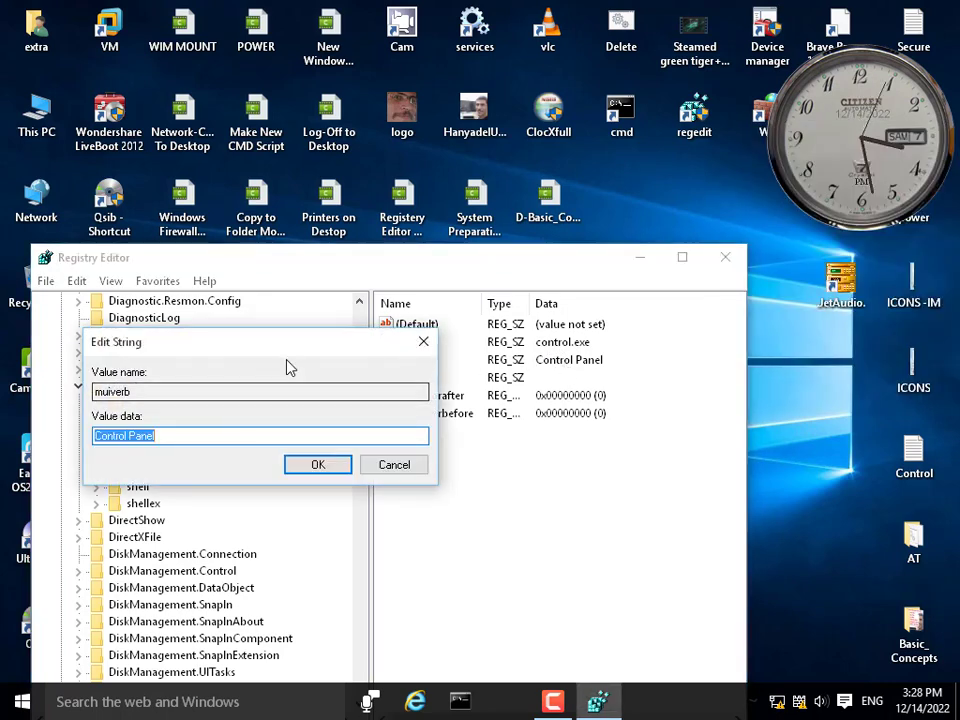
left_click_drag(290, 346, 437, 402)
key("BackSpace")
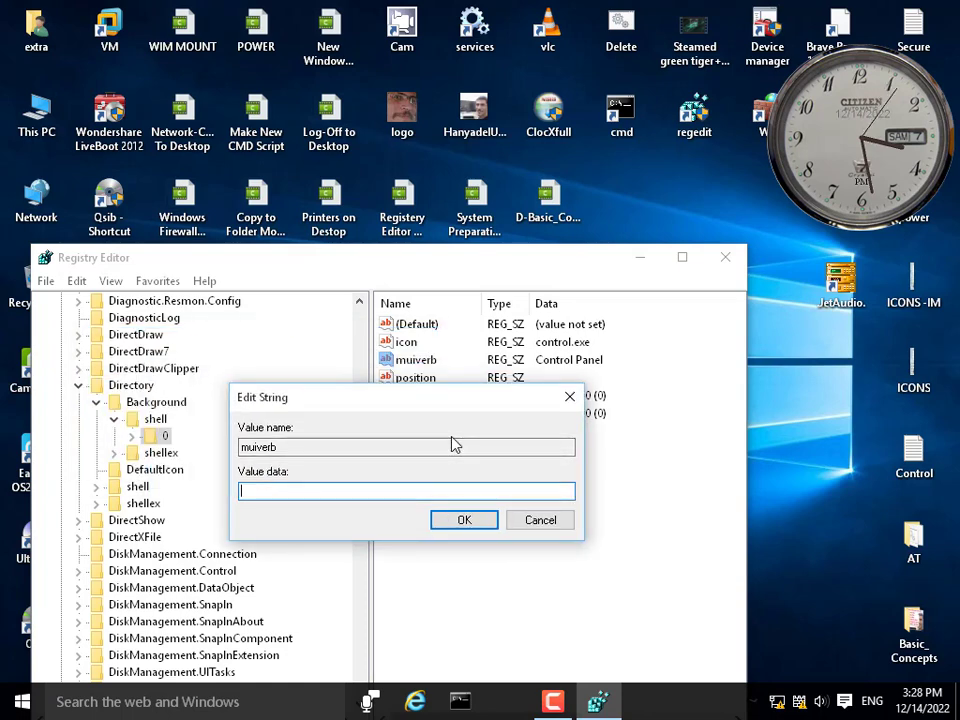
type("My Apps")
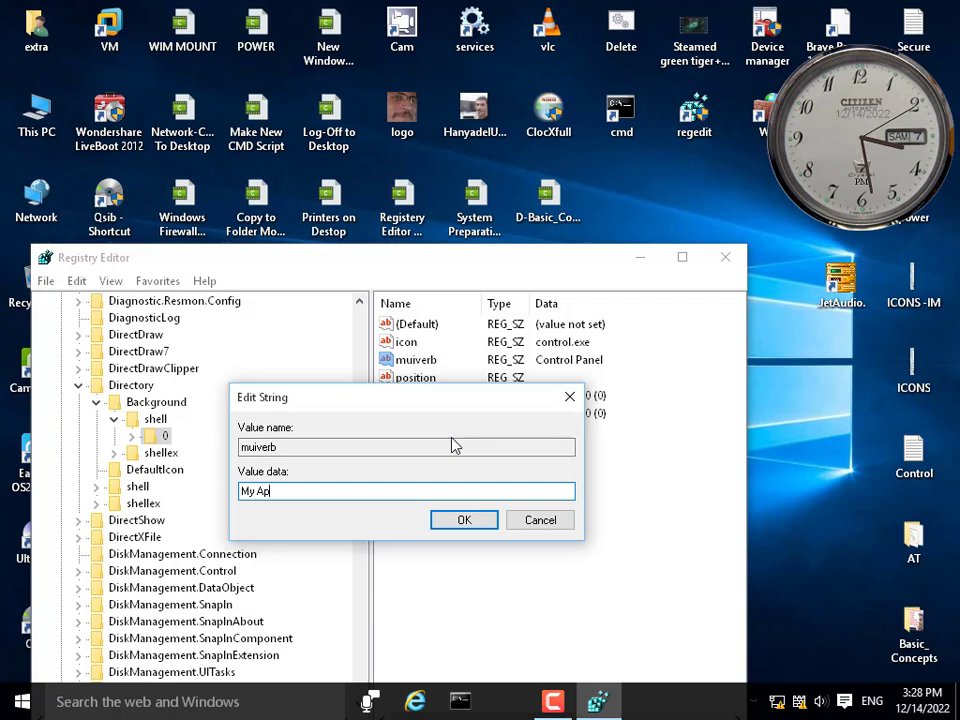
left_click(482, 520)
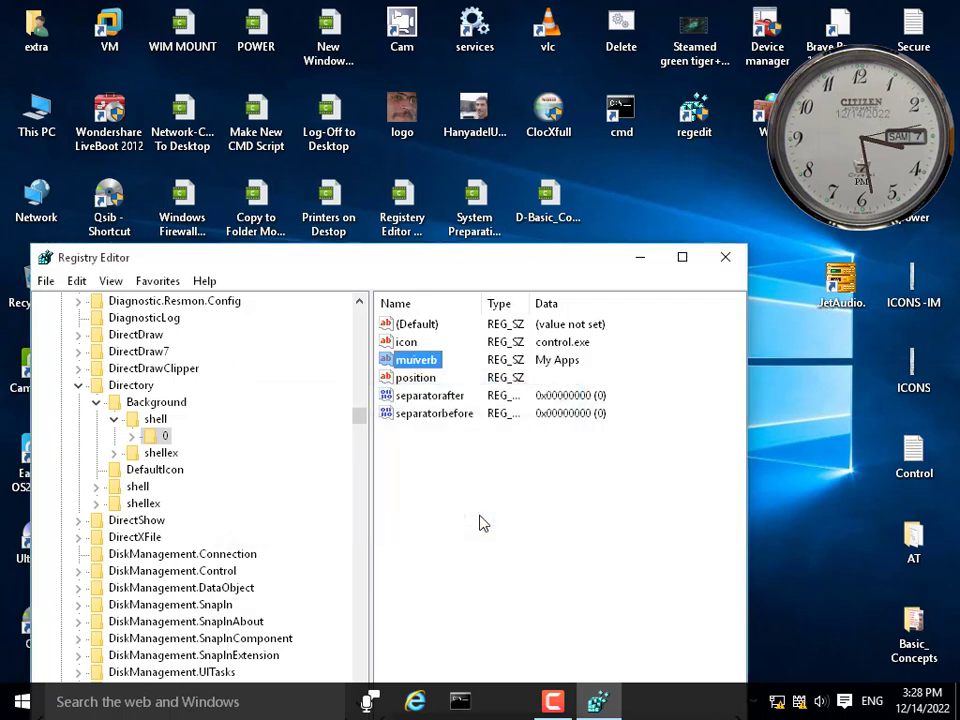
Keep the icon value as control.exe and verify My Apps appears in the desktop menu.
double_click(405, 342)
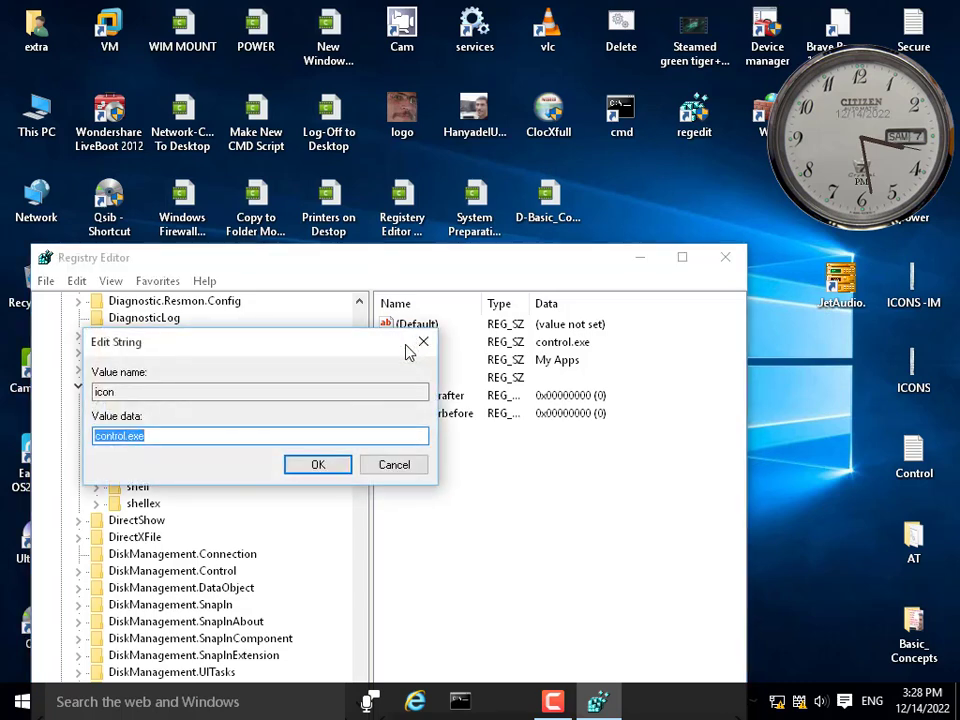
left_click(348, 466)
left_click_drag(585, 264, 456, 340)
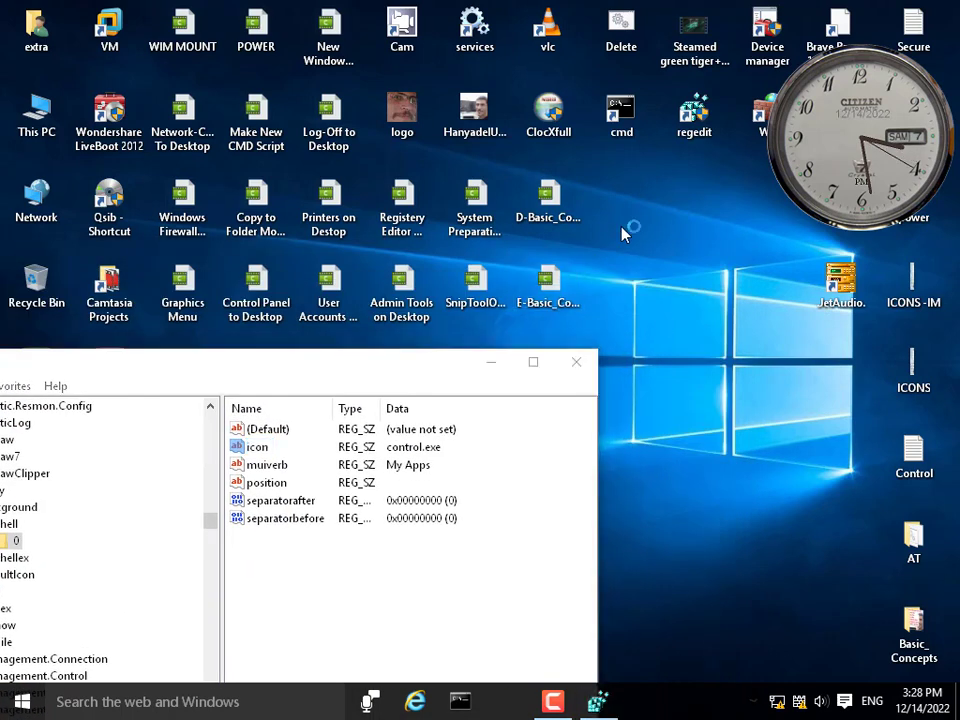
right_click(617, 218)
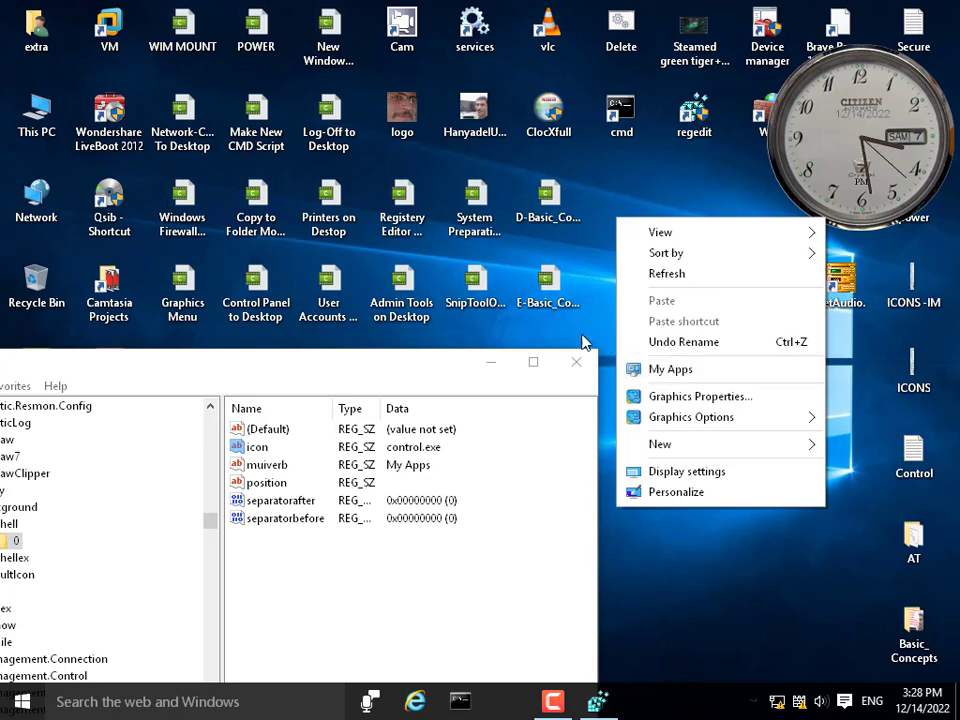
left_click(521, 332)
right_click(521, 330)
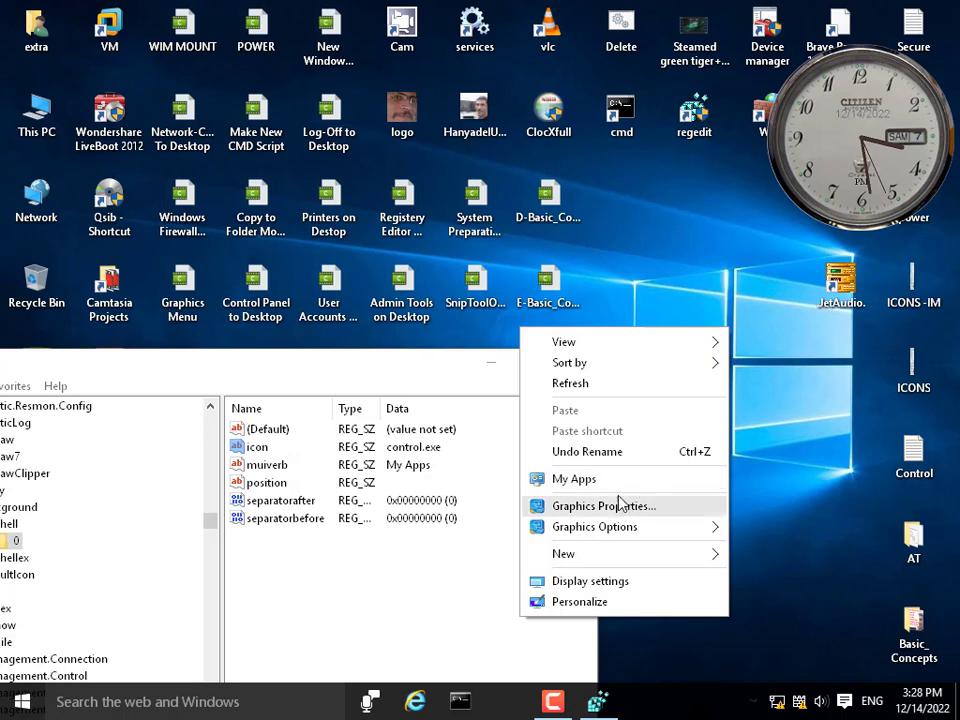
left_click(360, 561)
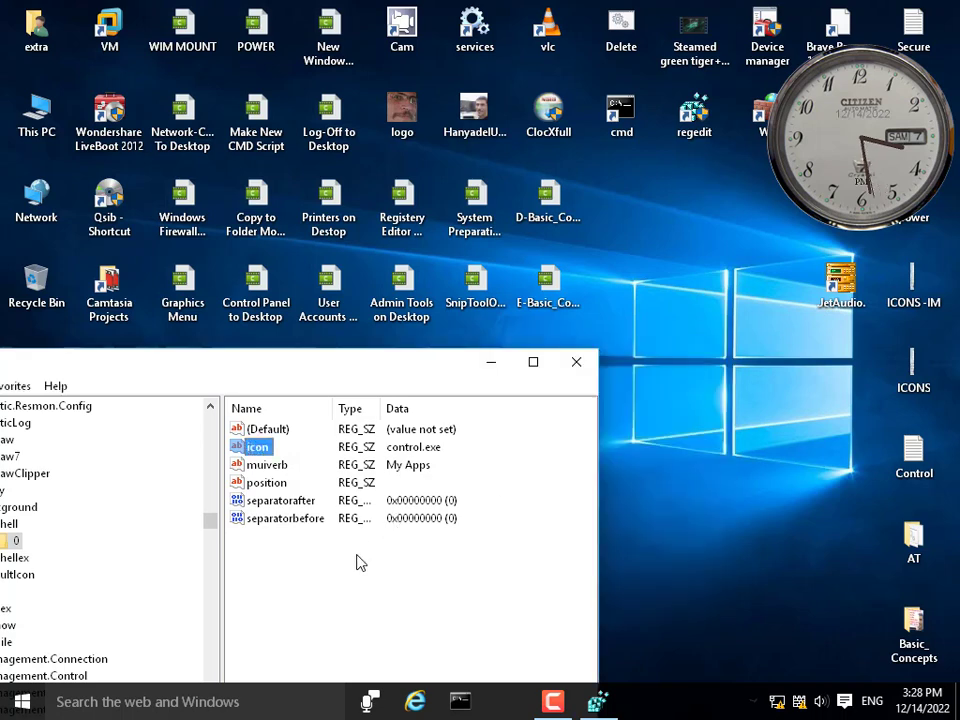
left_click_drag(306, 375, 366, 234)
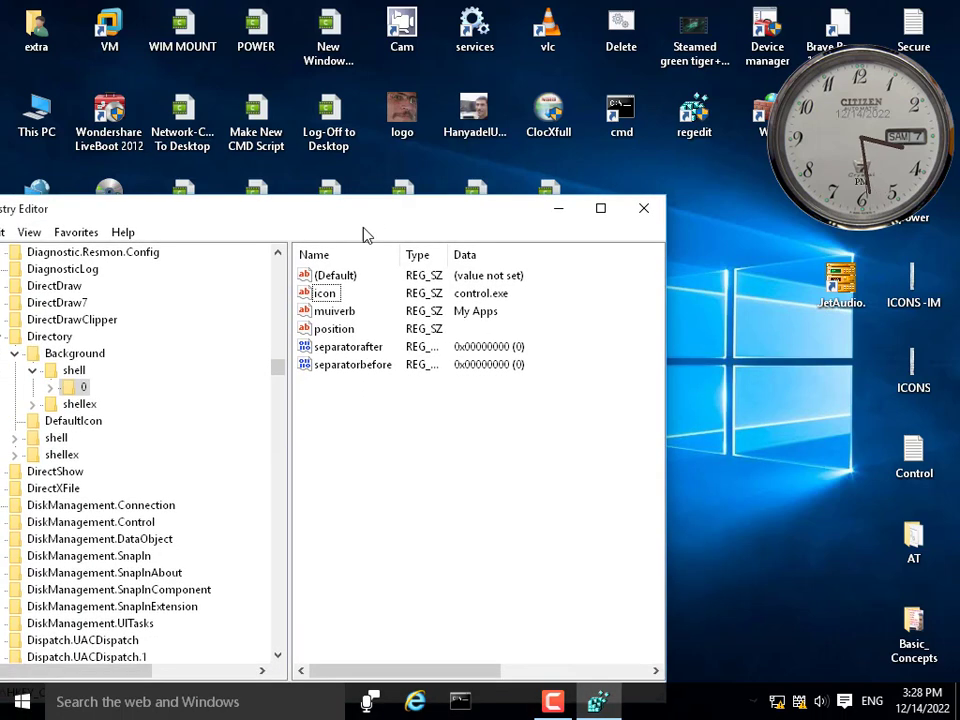
Create an empty string value 'subcommands' in key 0 and check My Apps on the desktop menu.
right_click(319, 427)
mouse_move(420, 448)
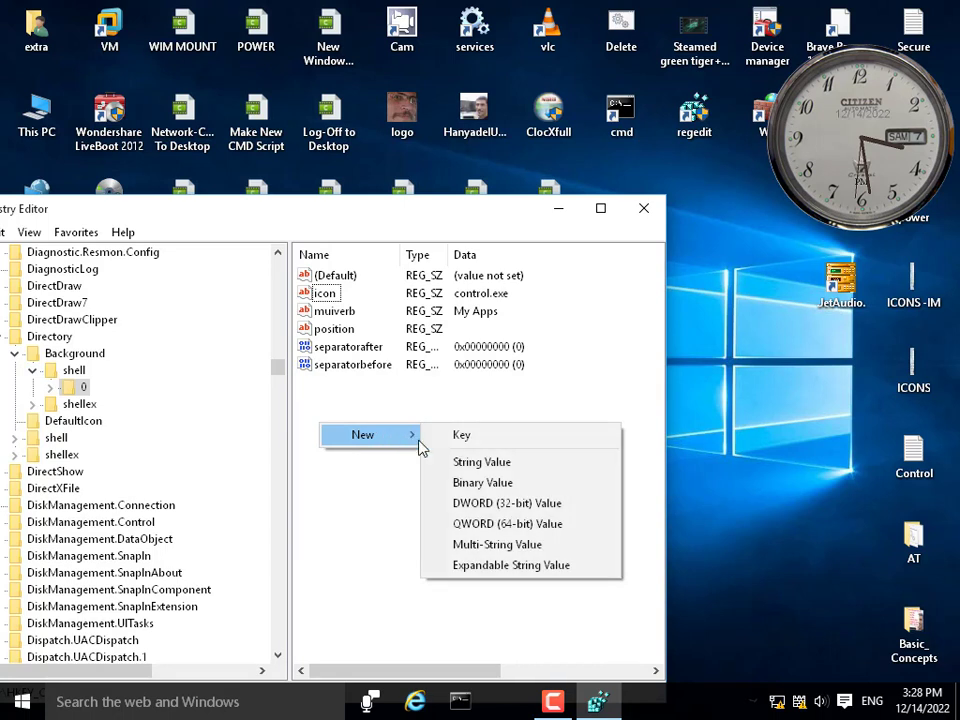
left_click(490, 462)
type("s")
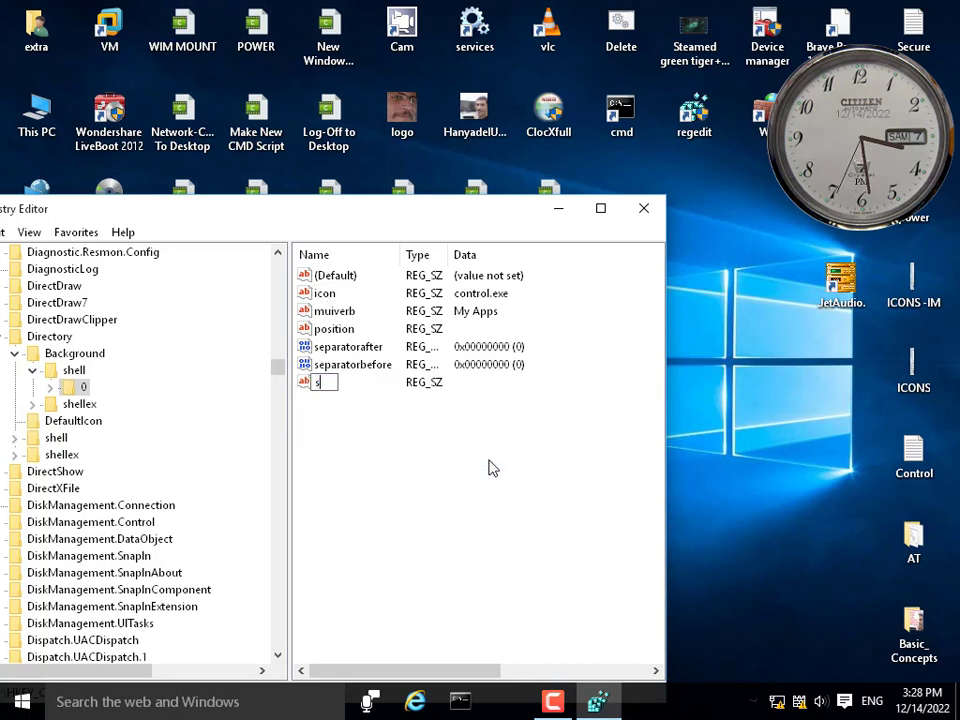
type("ubco")
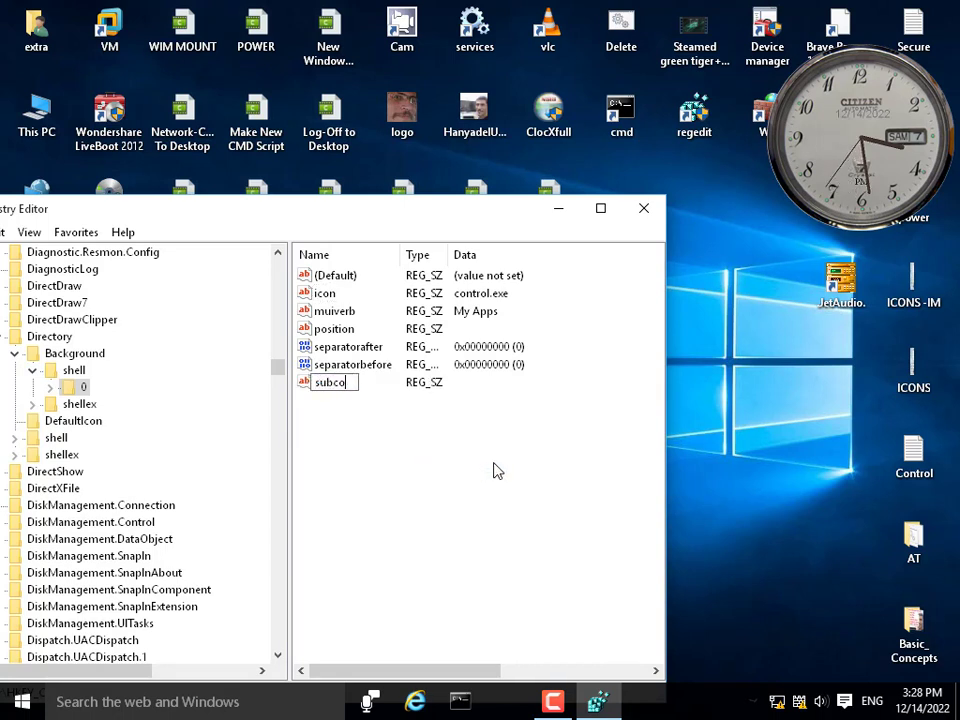
type("mmands")
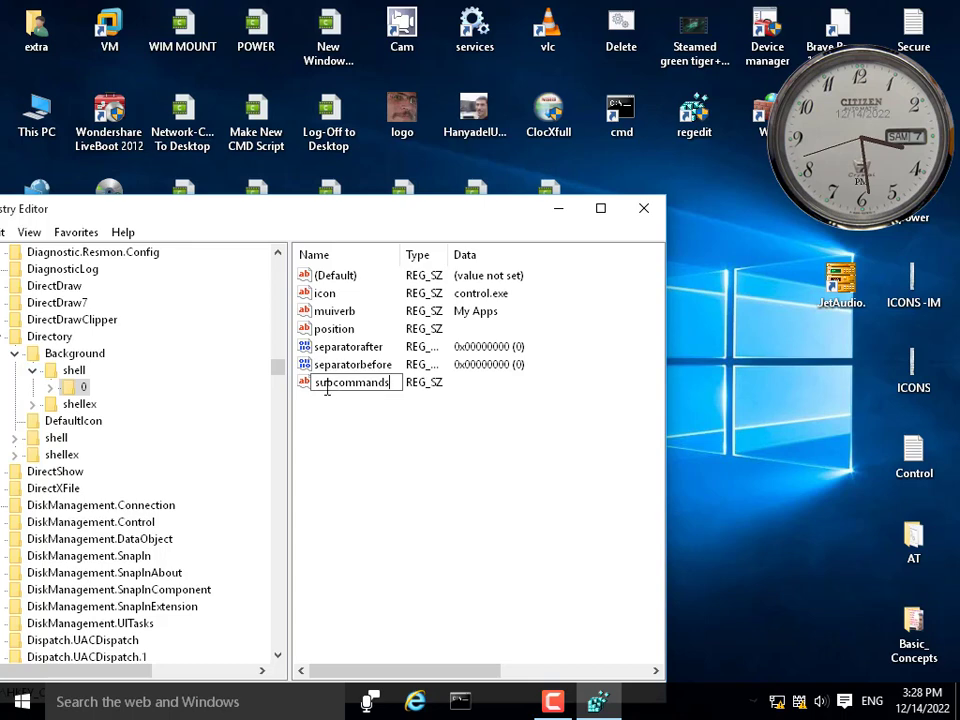
key("Return")
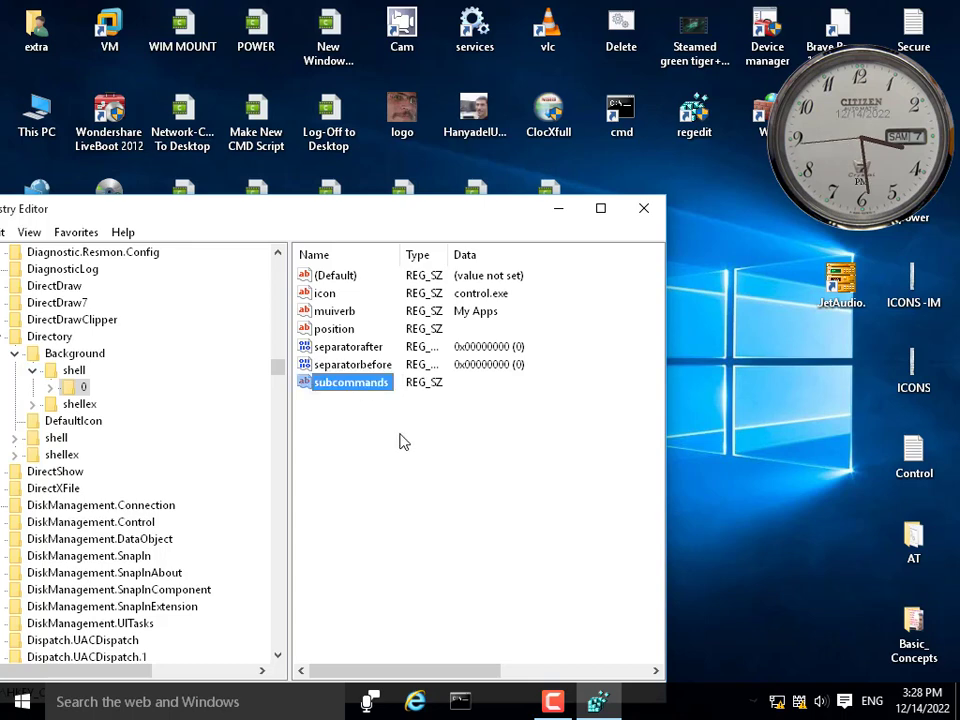
left_click_drag(511, 219, 326, 209)
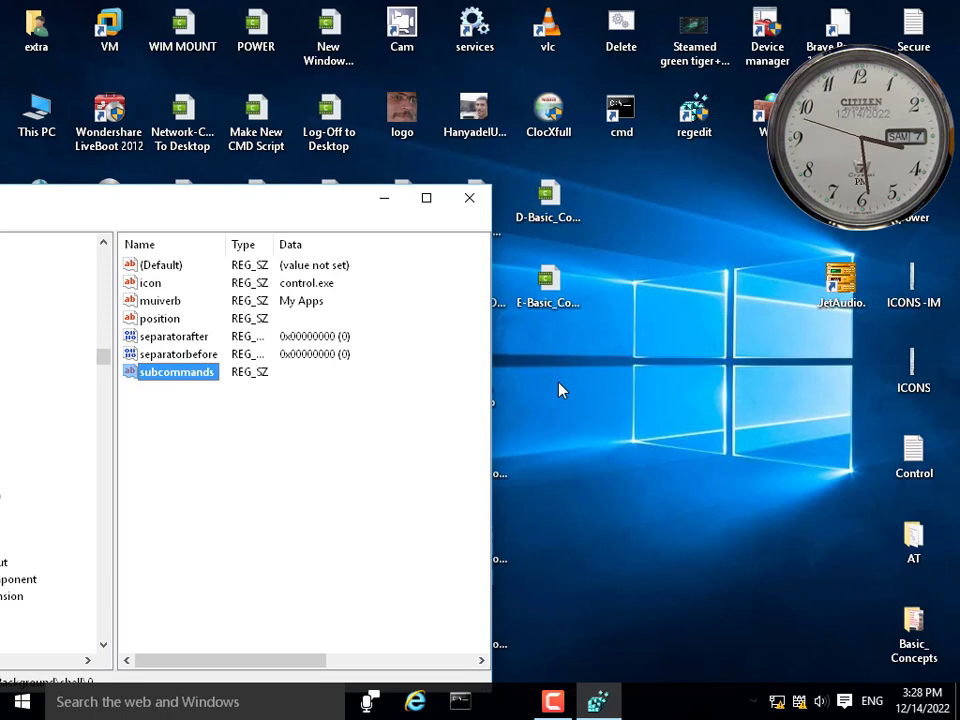
right_click(607, 238)
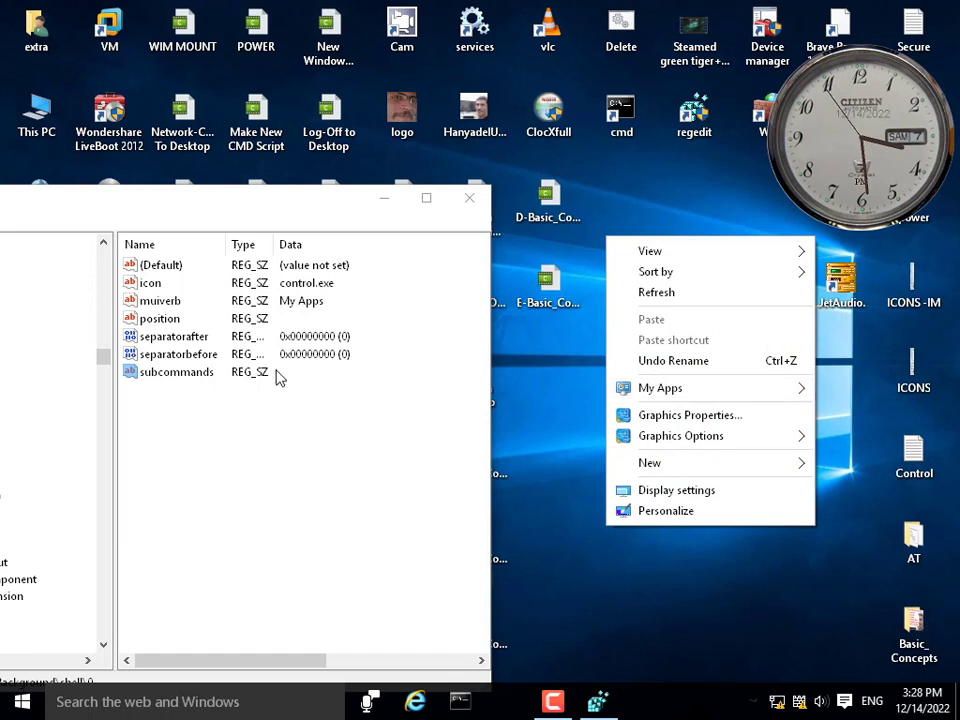
Copy the subcommands value name, then delete the subcommands value.
right_click(193, 381)
left_click(230, 455)
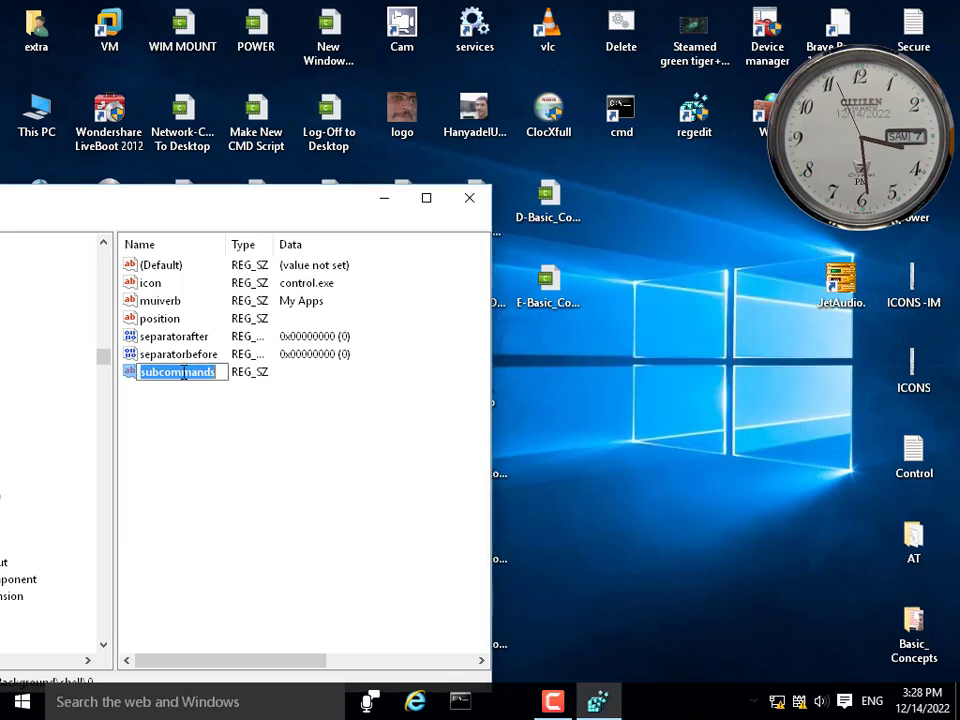
right_click(184, 374)
left_click(220, 431)
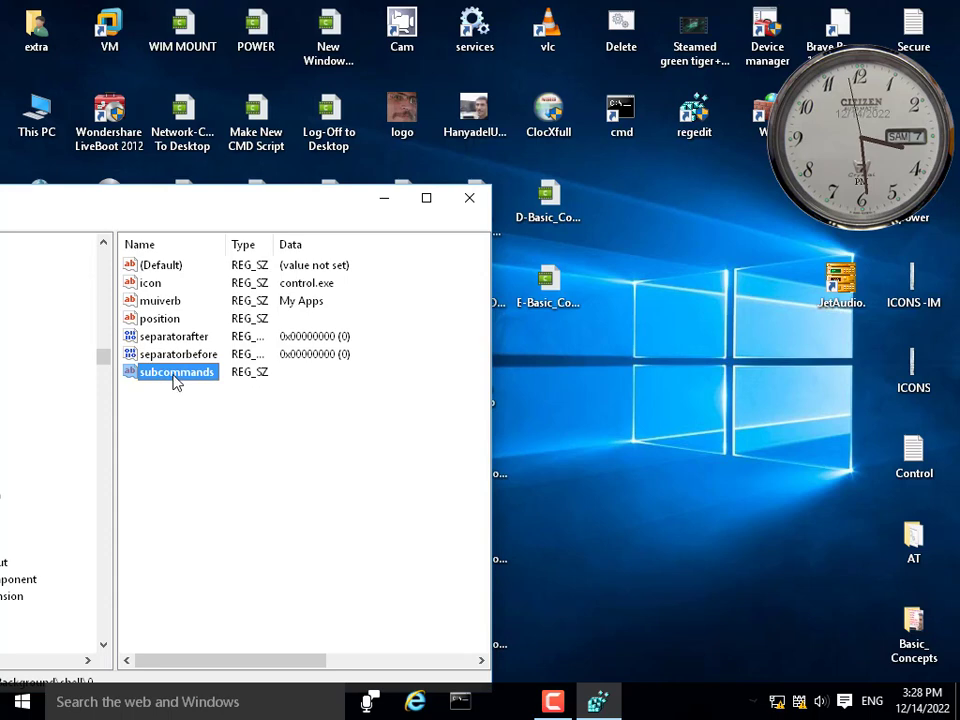
right_click(176, 383)
left_click(216, 437)
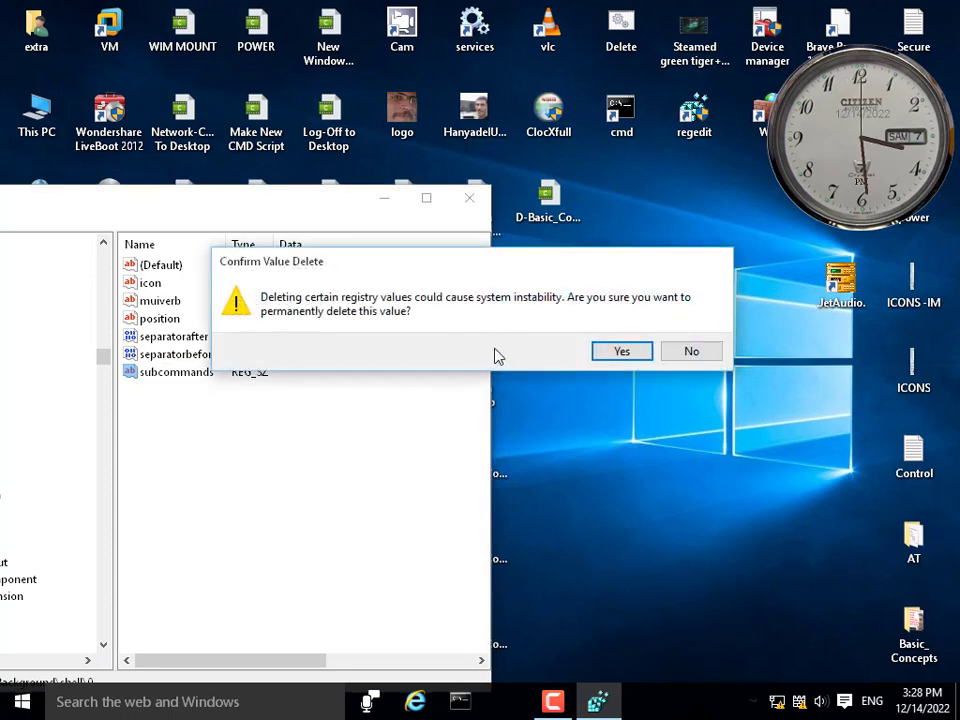
left_click(619, 352)
Test My Apps, which opens Control Panel, then recreate the subcommands string value by pasting its name.
right_click(633, 260)
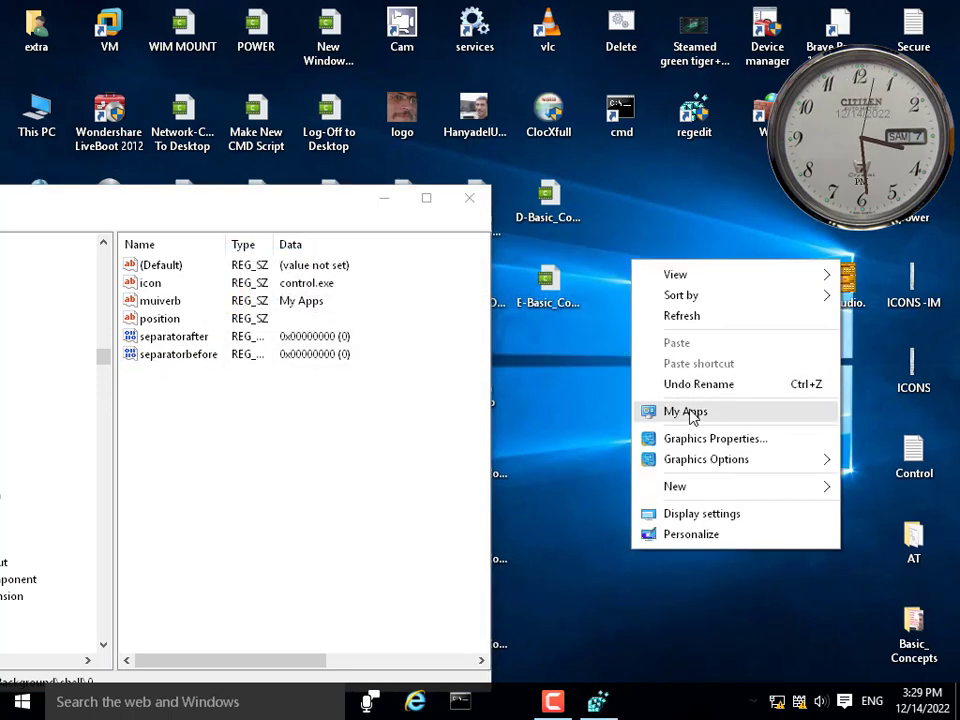
left_click(690, 412)
left_click(748, 22)
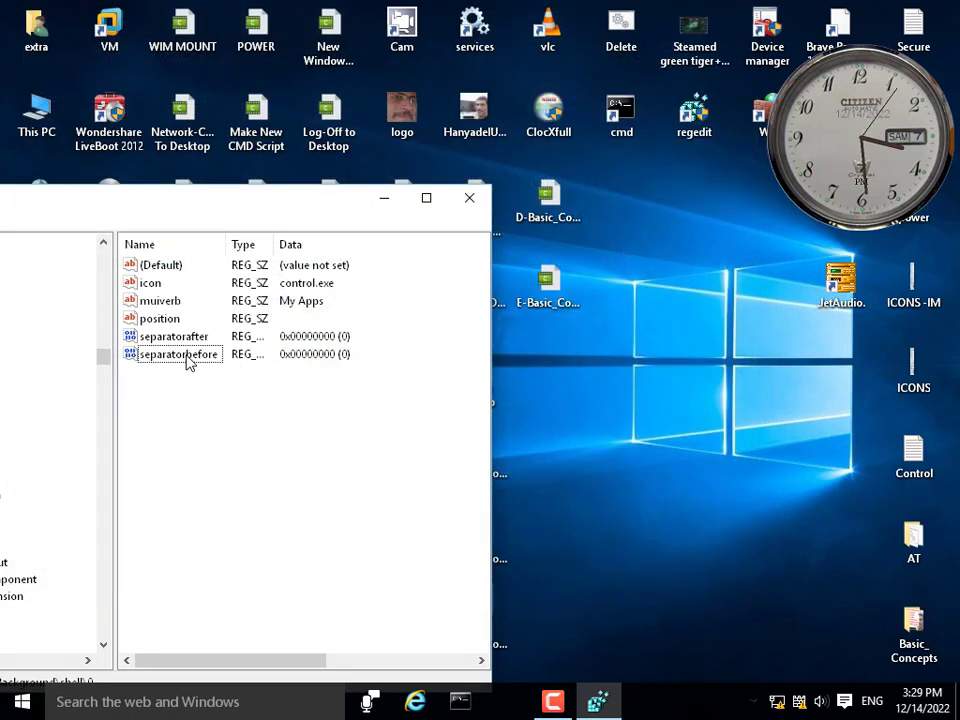
right_click(155, 430)
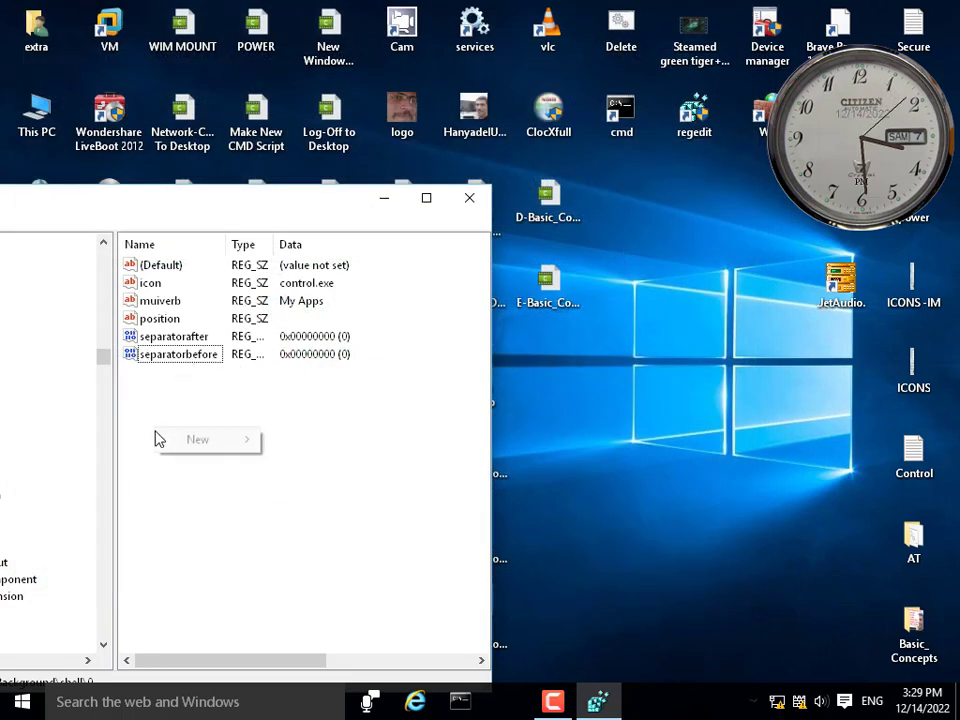
mouse_move(262, 443)
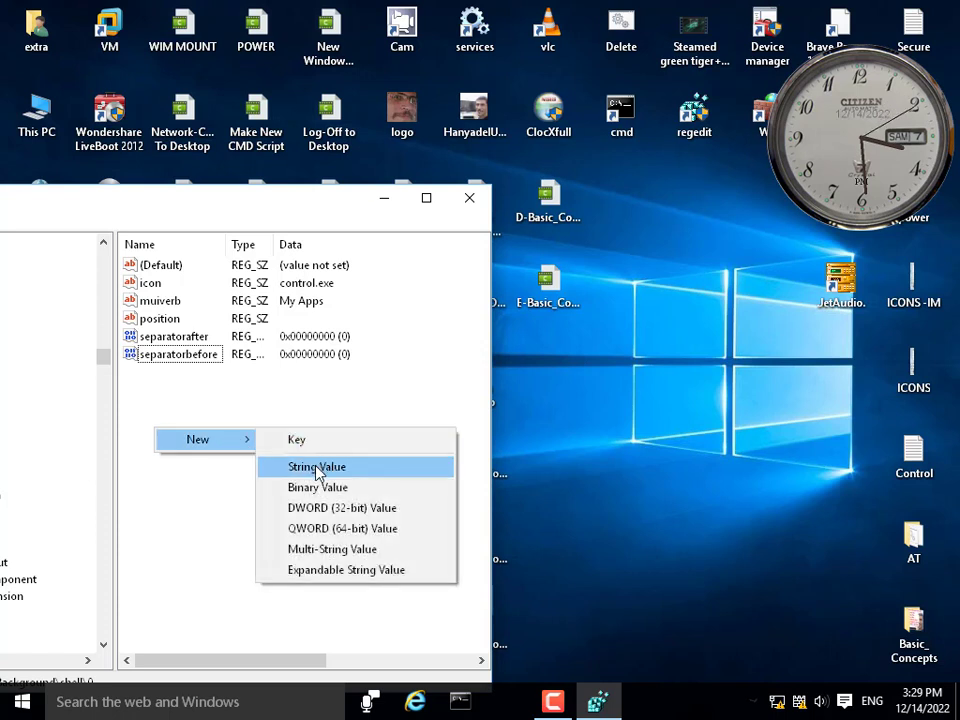
left_click(266, 467)
right_click(185, 374)
left_click(215, 452)
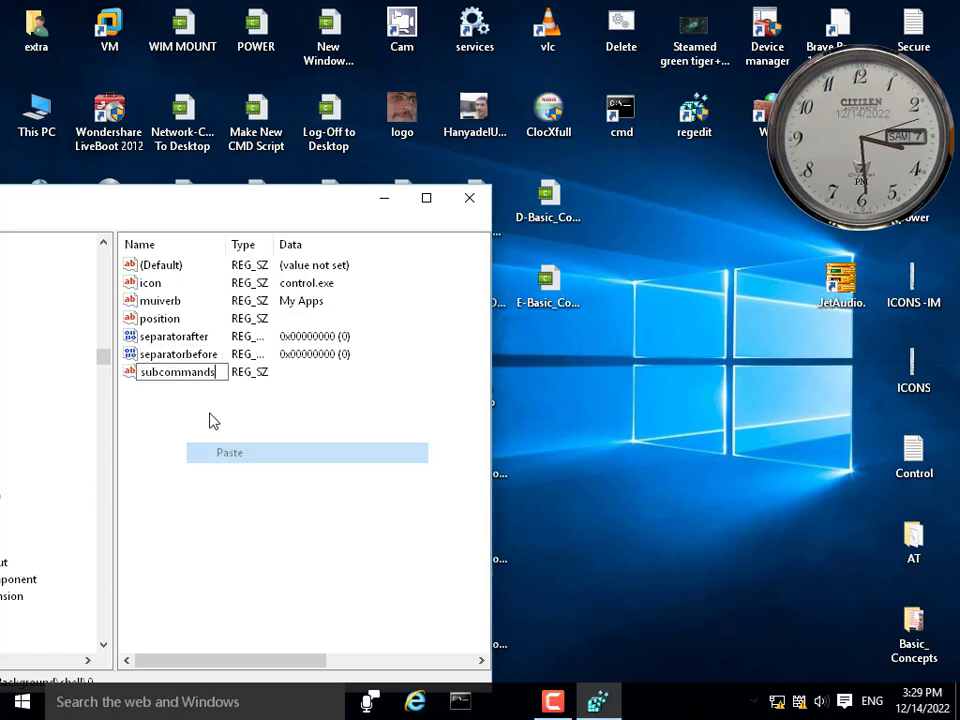
key("Return")
Check My Apps in the desktop menu, then delete subcommands again and retest.
right_click(635, 247)
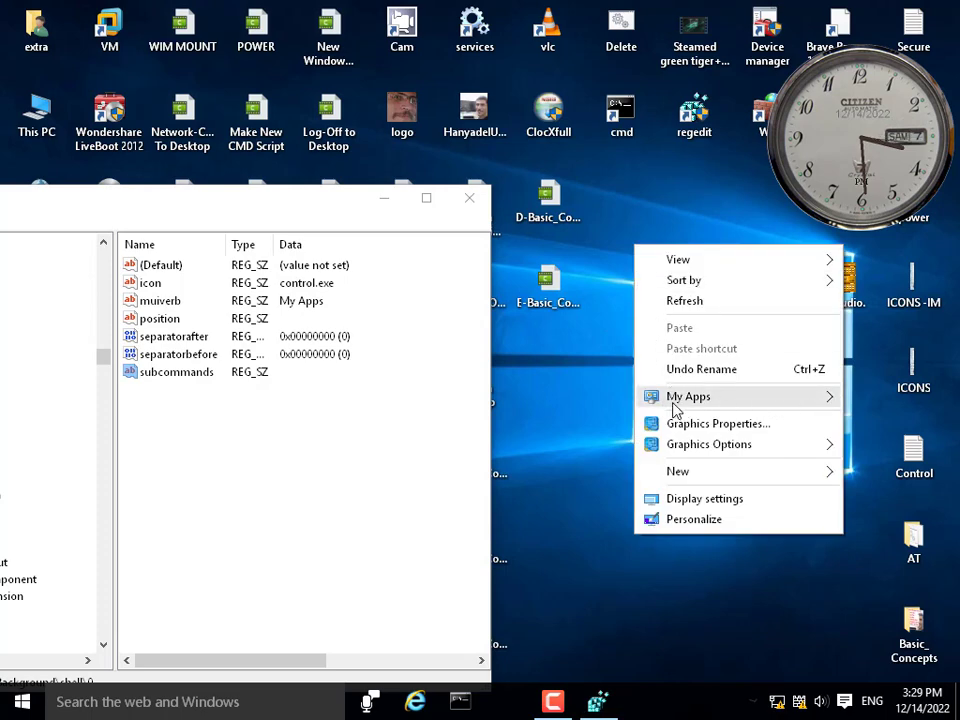
left_click(568, 349)
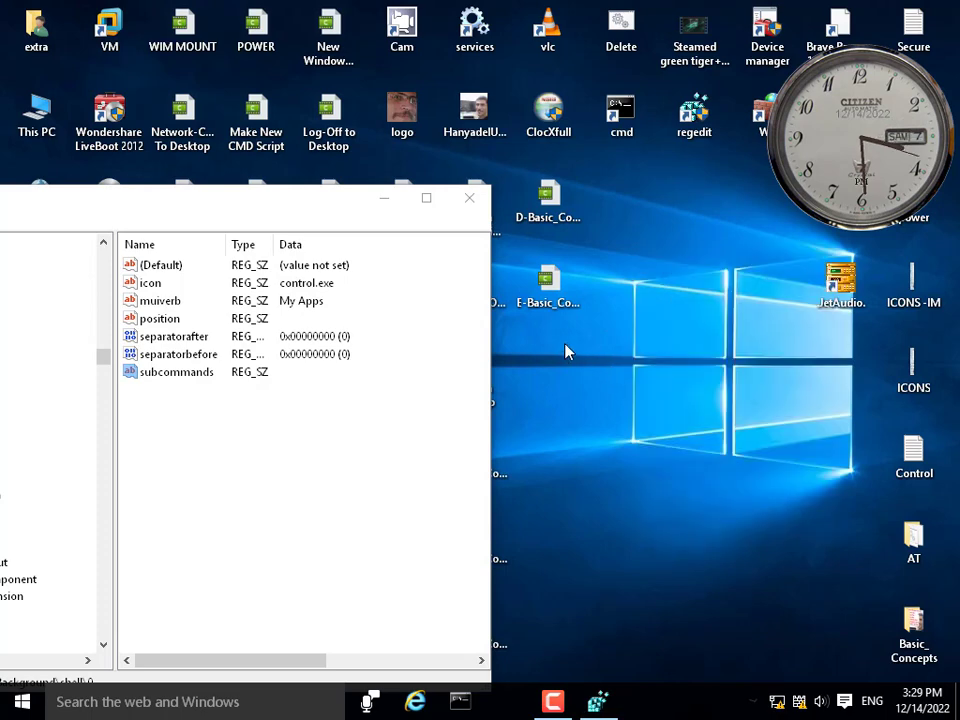
right_click(566, 348)
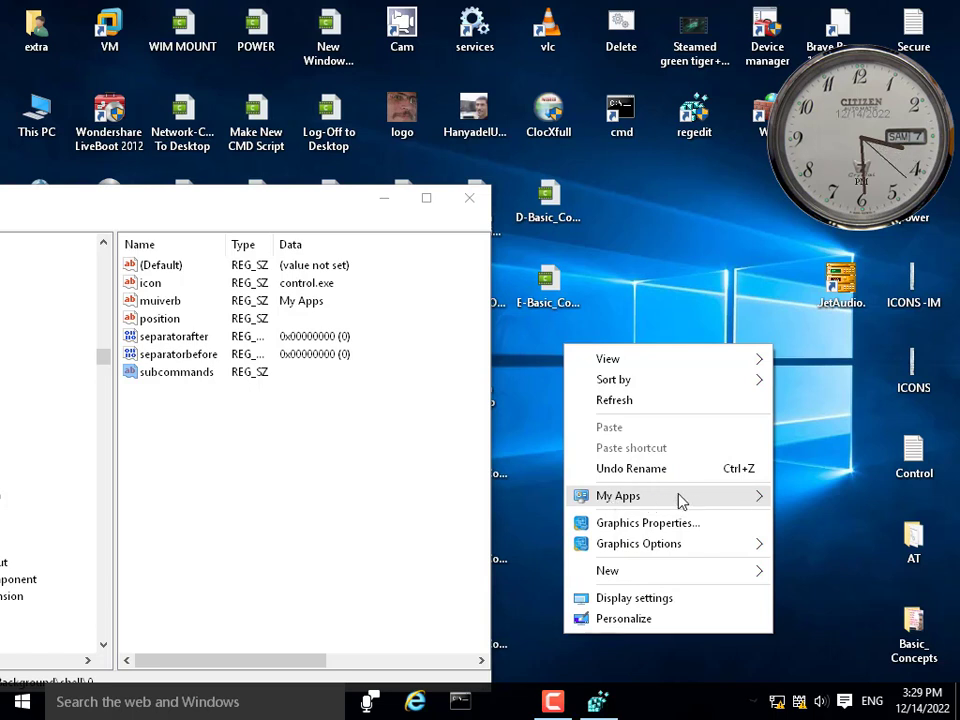
left_click(158, 375)
right_click(156, 375)
left_click(213, 443)
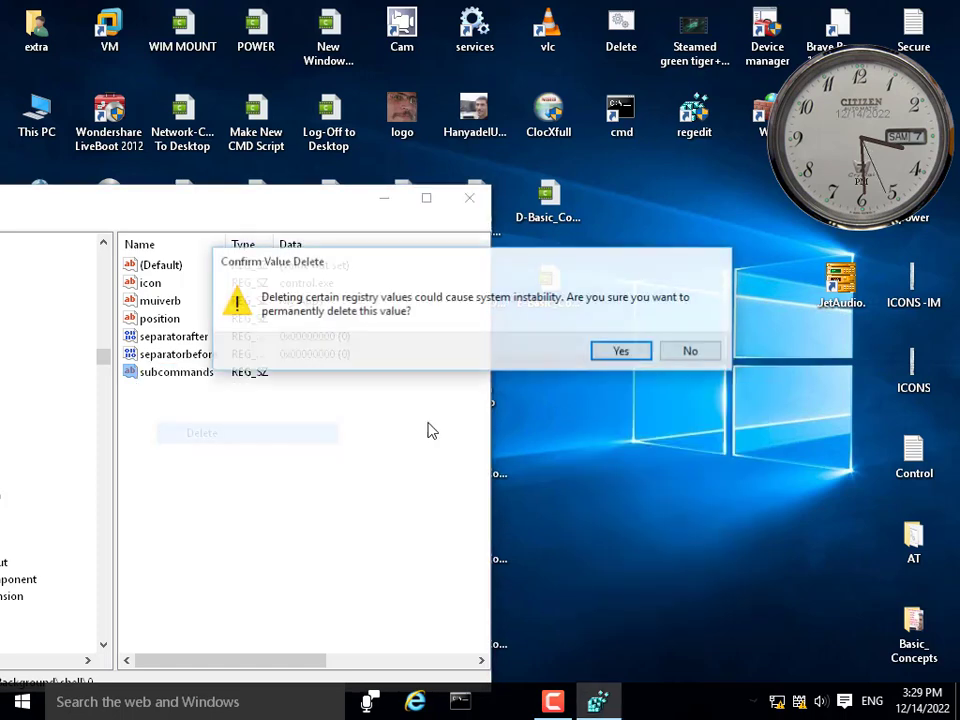
left_click(617, 351)
right_click(614, 272)
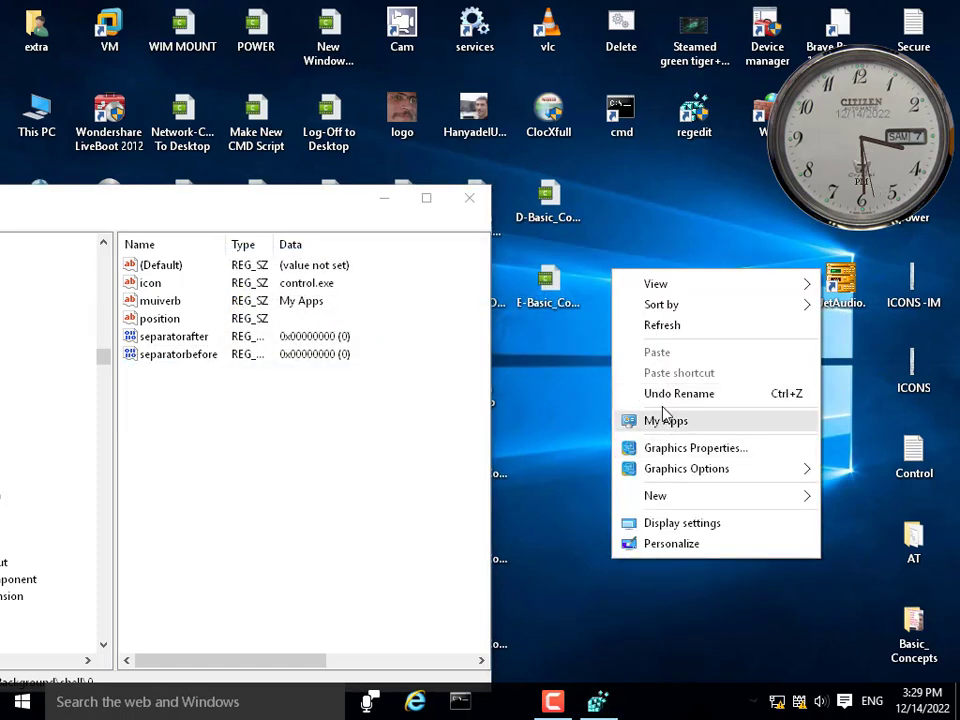
left_click(660, 421)
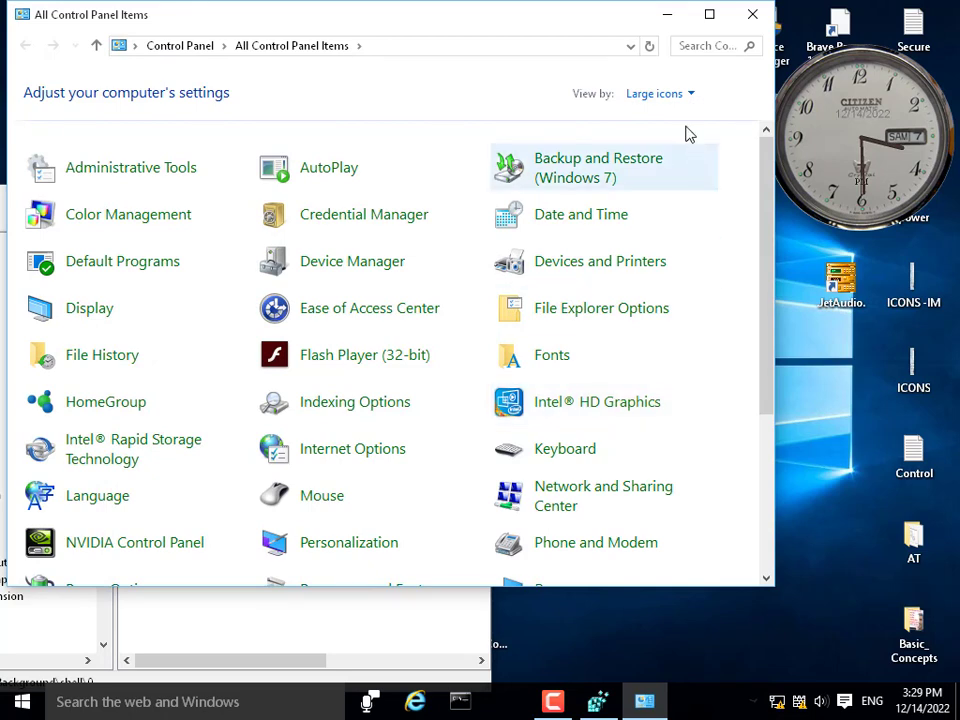
left_click(751, 14)
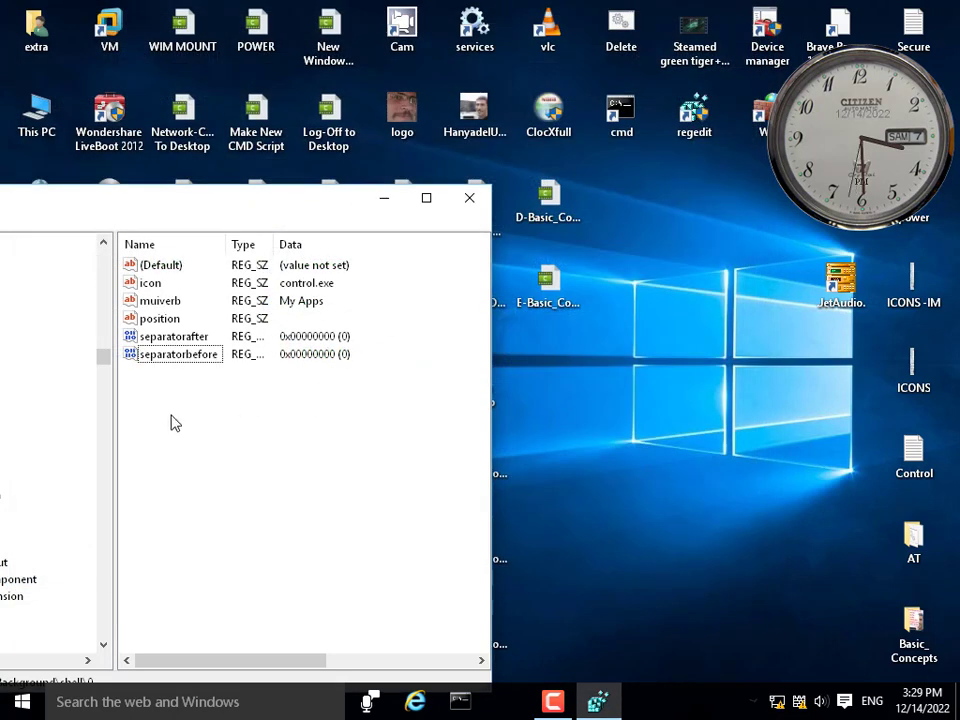
right_click(171, 422)
right_click(576, 388)
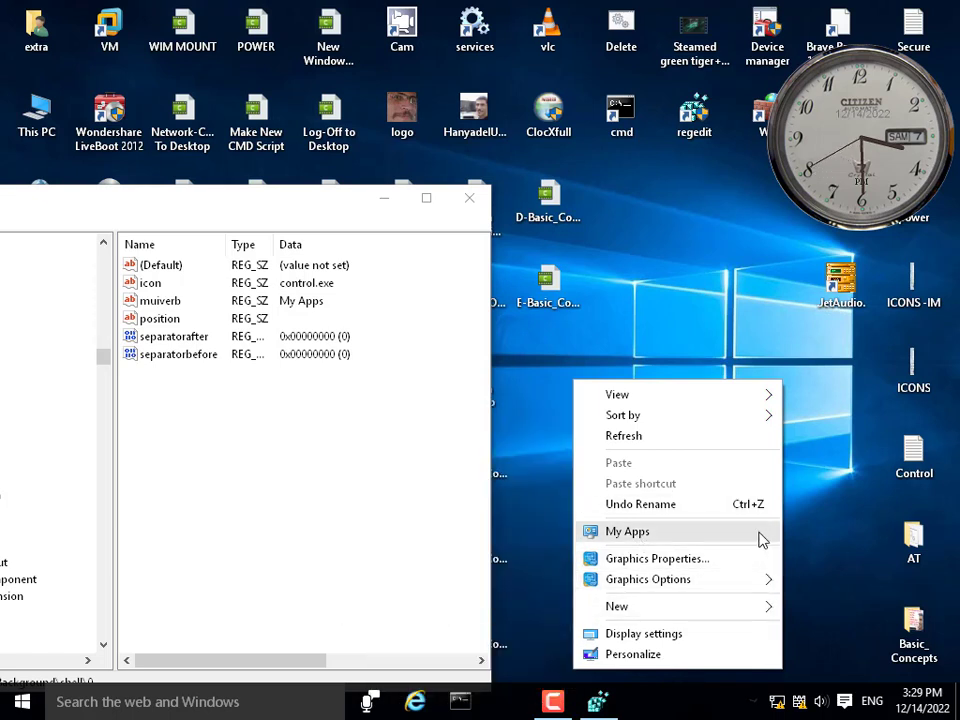
left_click(671, 536)
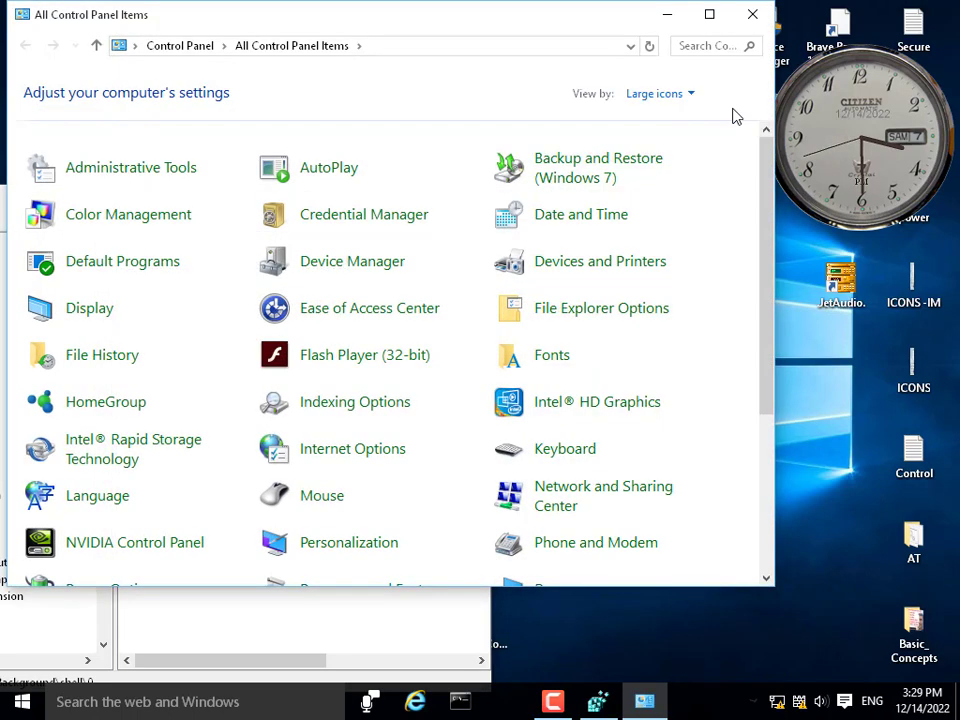
left_click(752, 14)
right_click(673, 302)
mouse_move(858, 537)
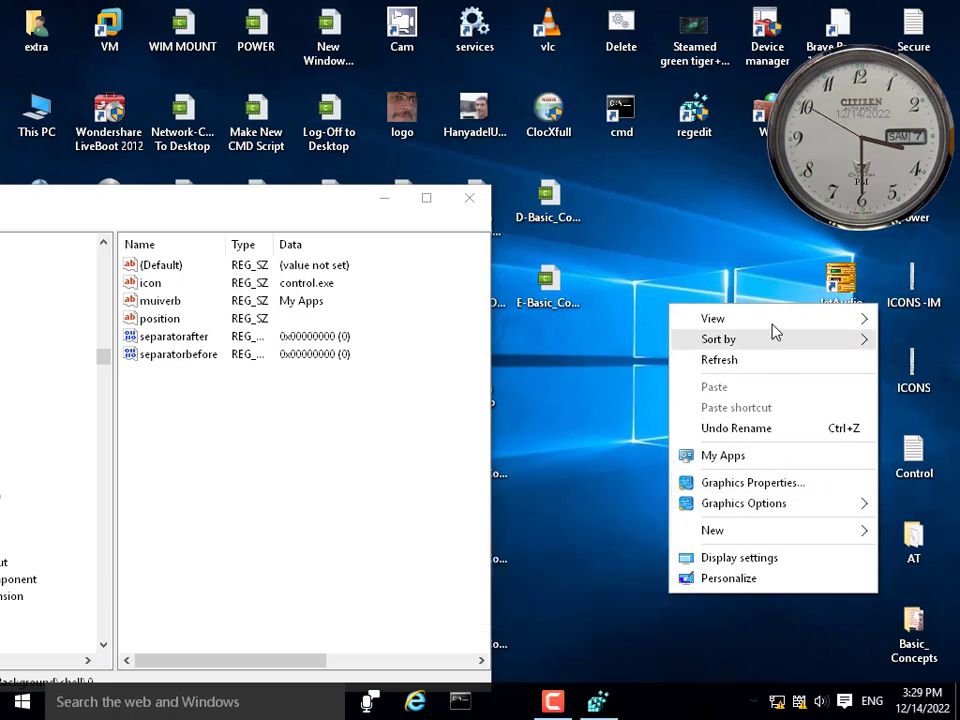
left_click(720, 457)
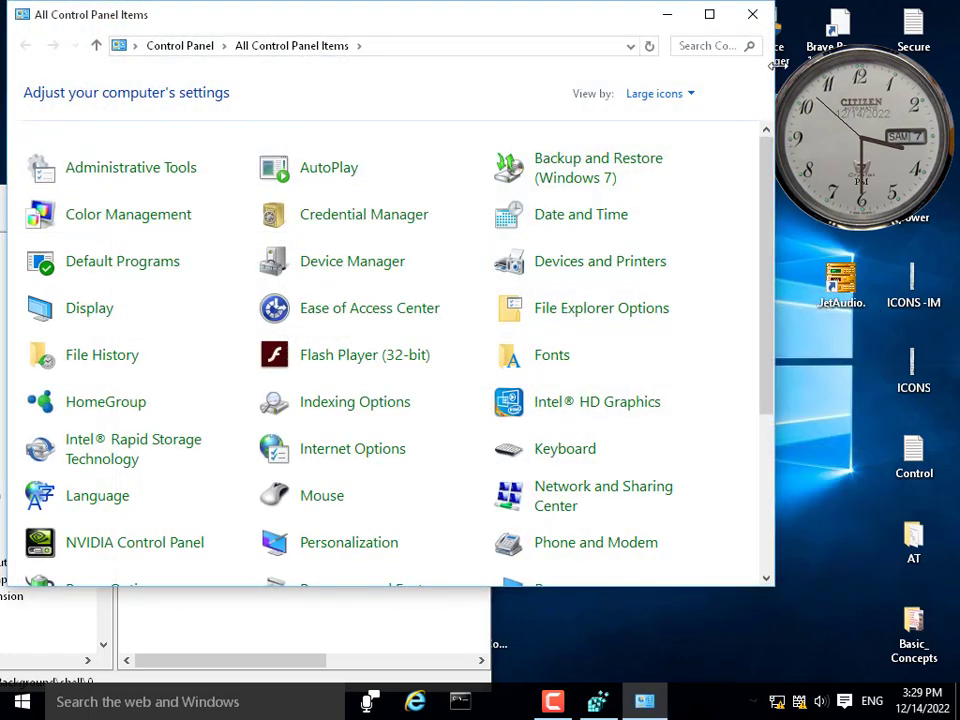
left_click(752, 14)
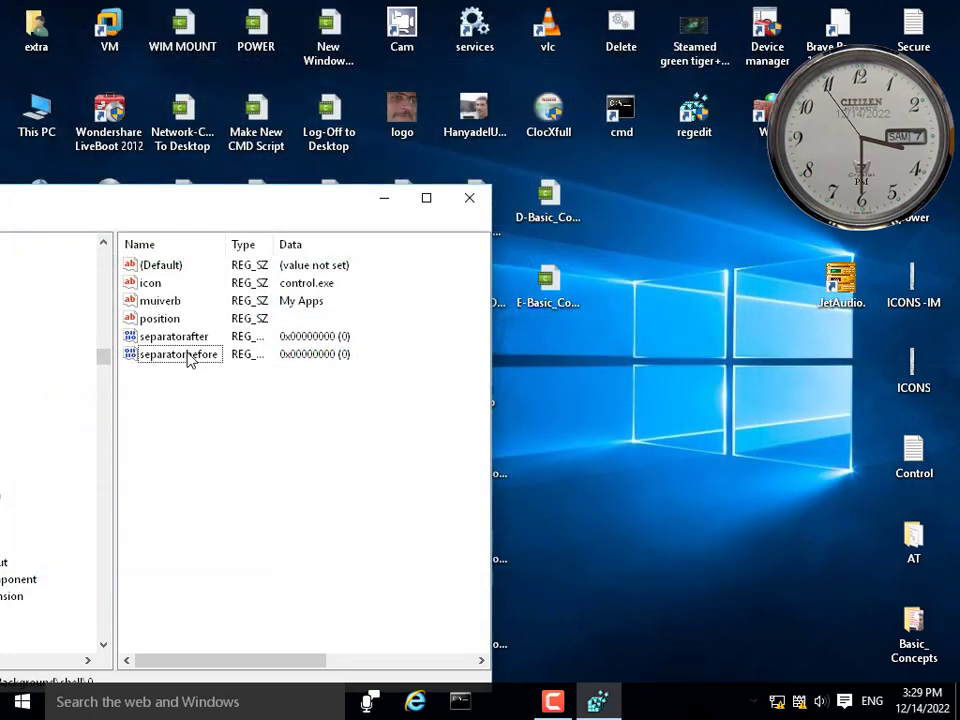
Recreate the empty subcommands string value in key 0 and check My Apps' submenu arrow.
right_click(155, 419)
left_click(263, 454)
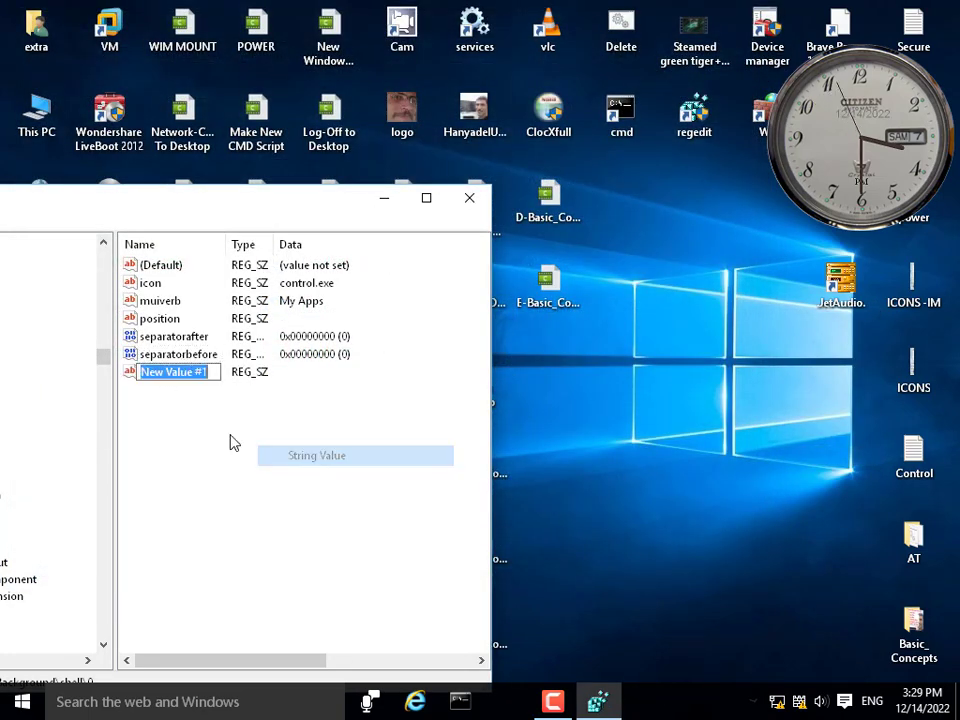
right_click(198, 375)
left_click(236, 451)
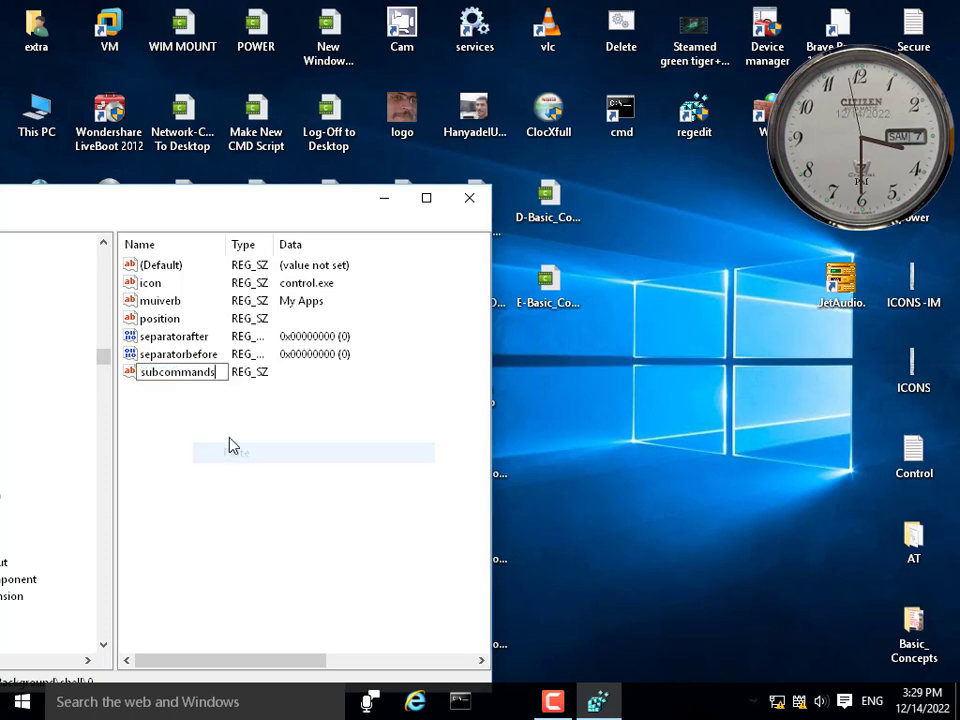
key("Return")
right_click(544, 342)
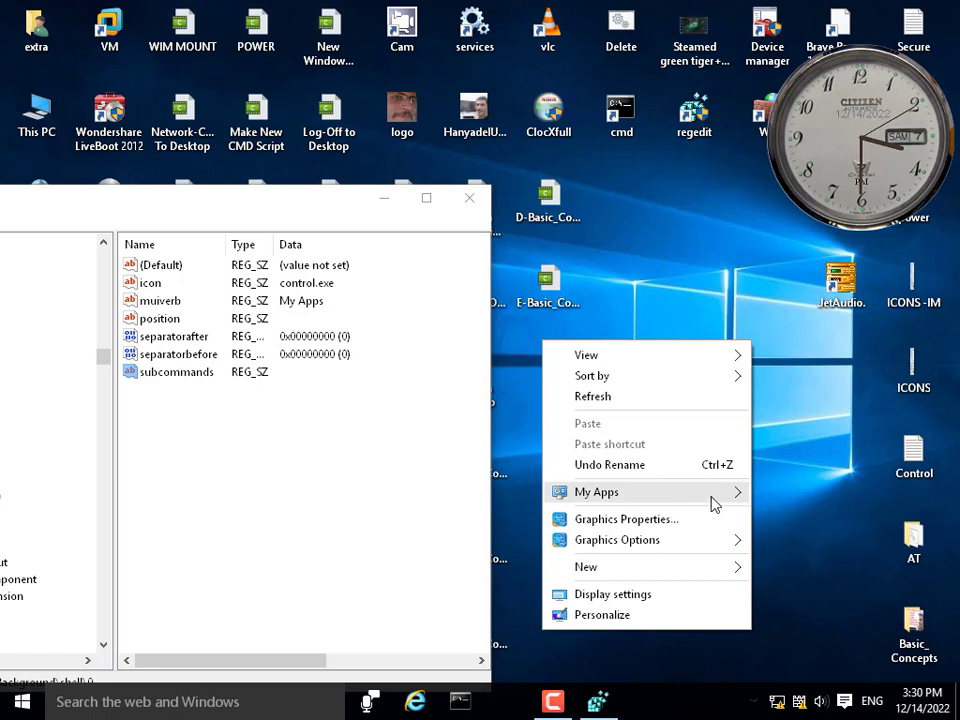
left_click(176, 374)
Enter A;B;C;D as the subcommands value data and save it.
double_click(140, 370)
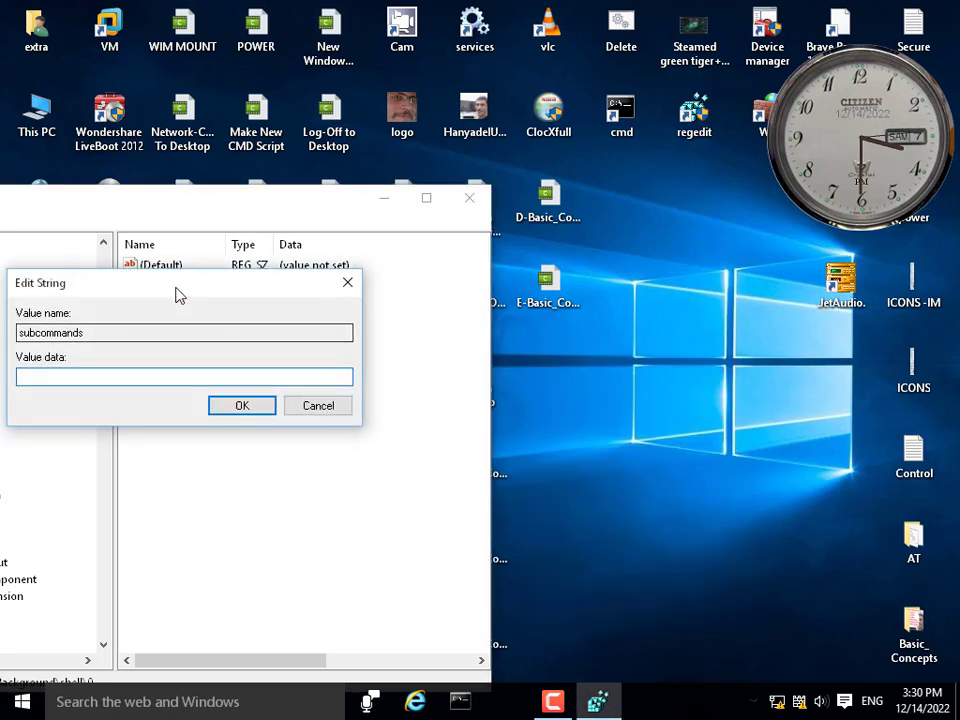
left_click_drag(176, 295, 347, 319)
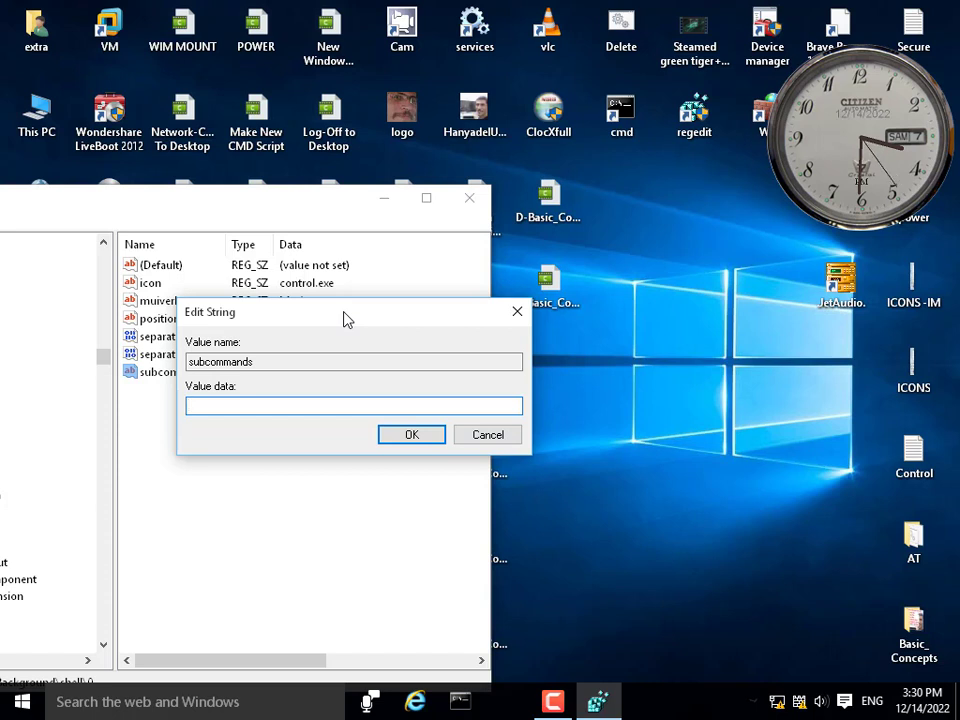
left_click_drag(346, 318, 370, 415)
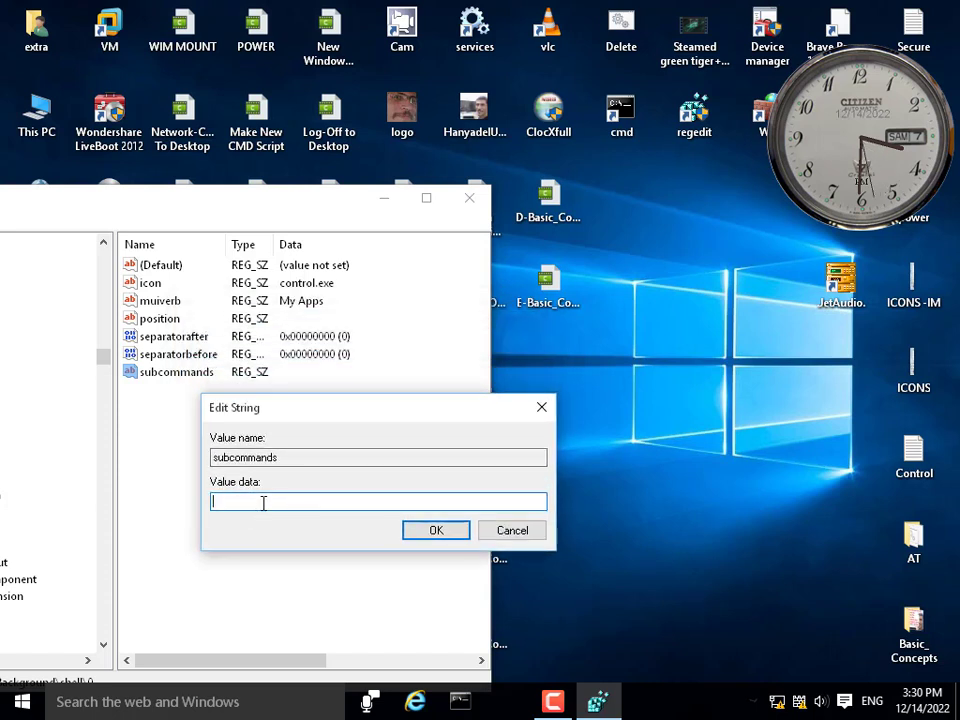
type("A;B;C;D")
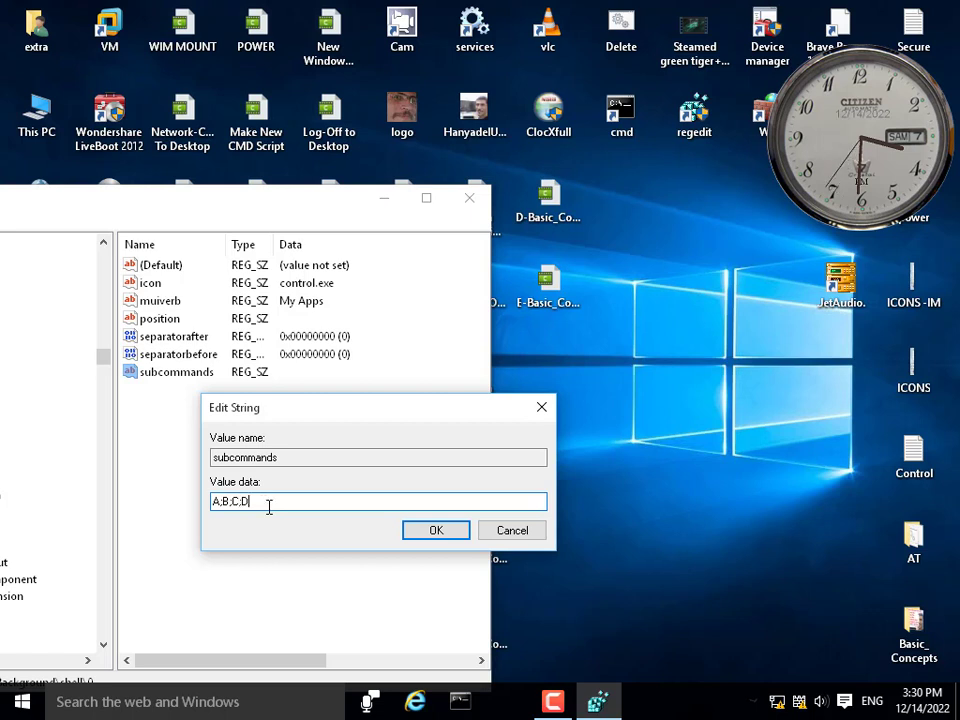
left_click(433, 531)
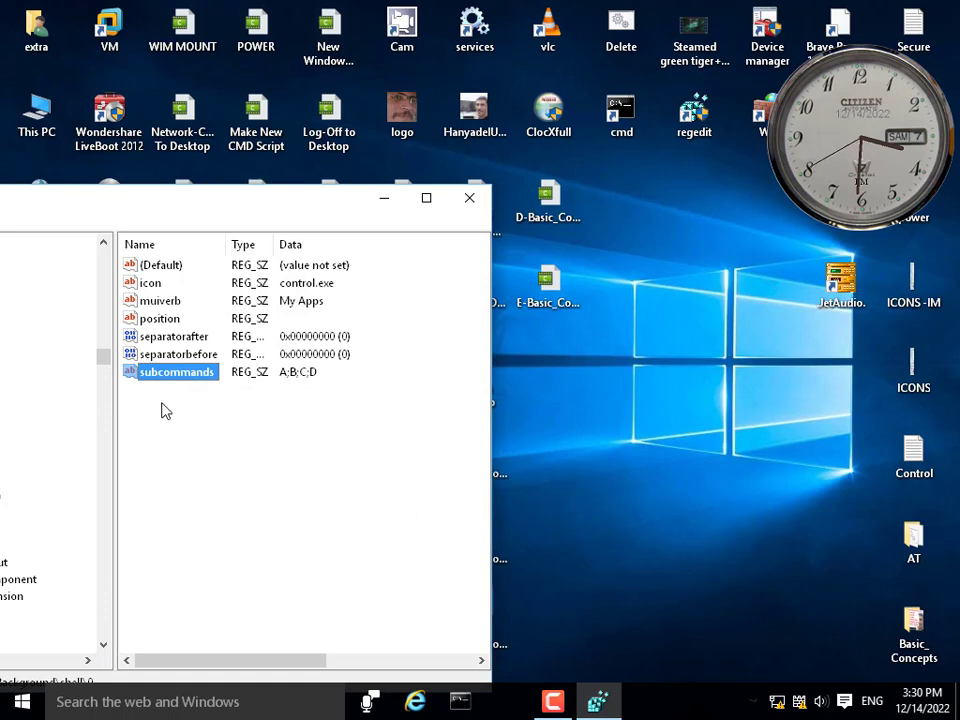
Check the My Apps submenu on the desktop menu, then move Registry Editor fully on screen.
left_click_drag(160, 209, 118, 165)
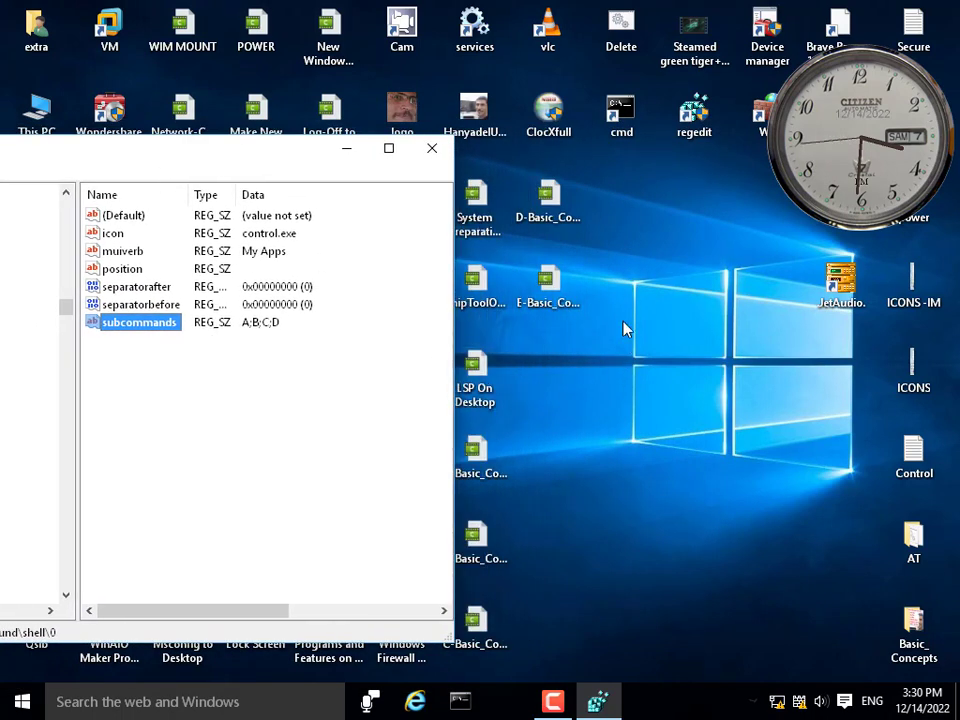
right_click(569, 365)
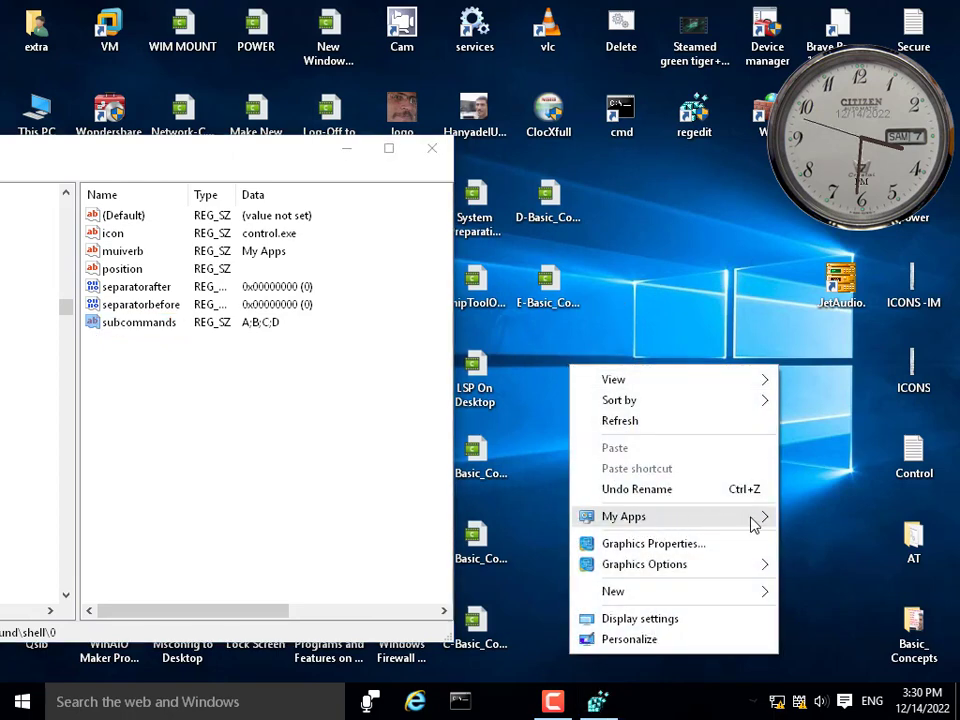
right_click(611, 221)
right_click(611, 221)
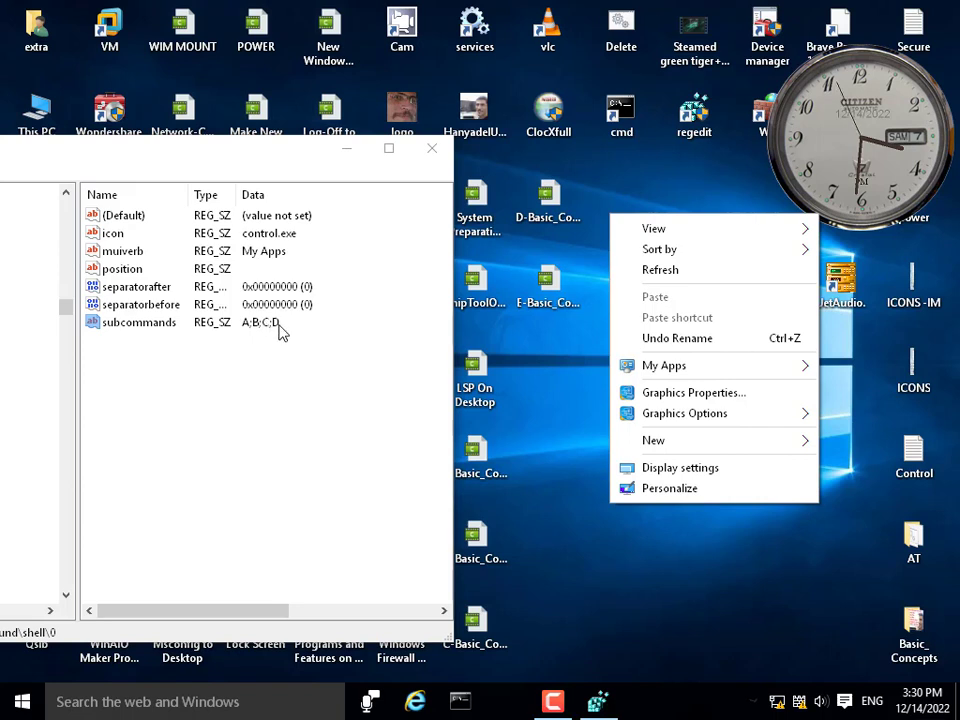
left_click(178, 390)
left_click(178, 343)
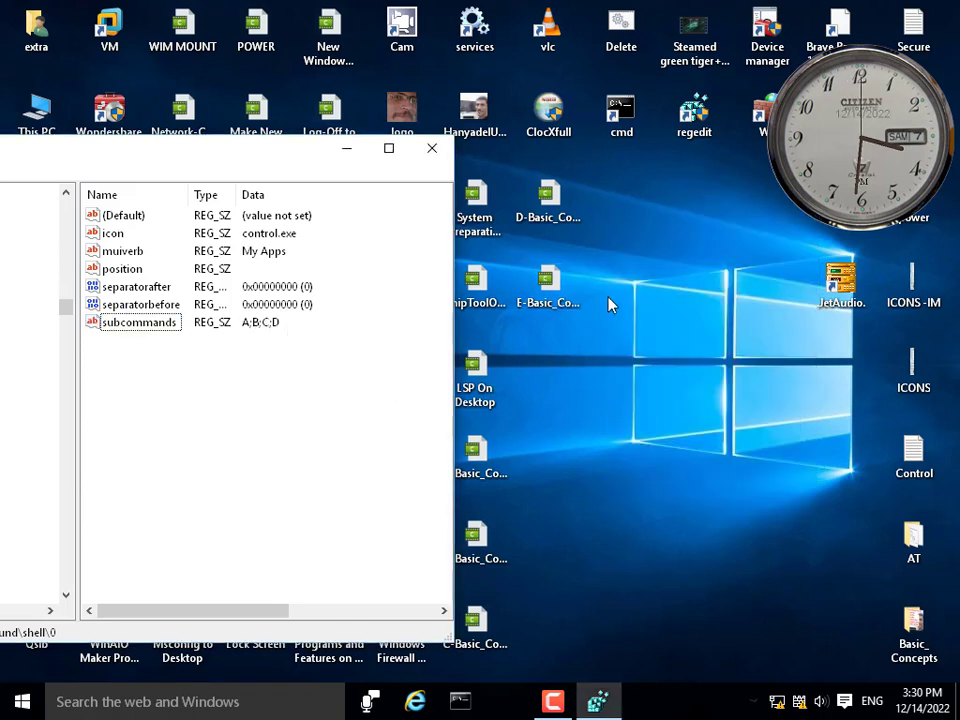
right_click(626, 272)
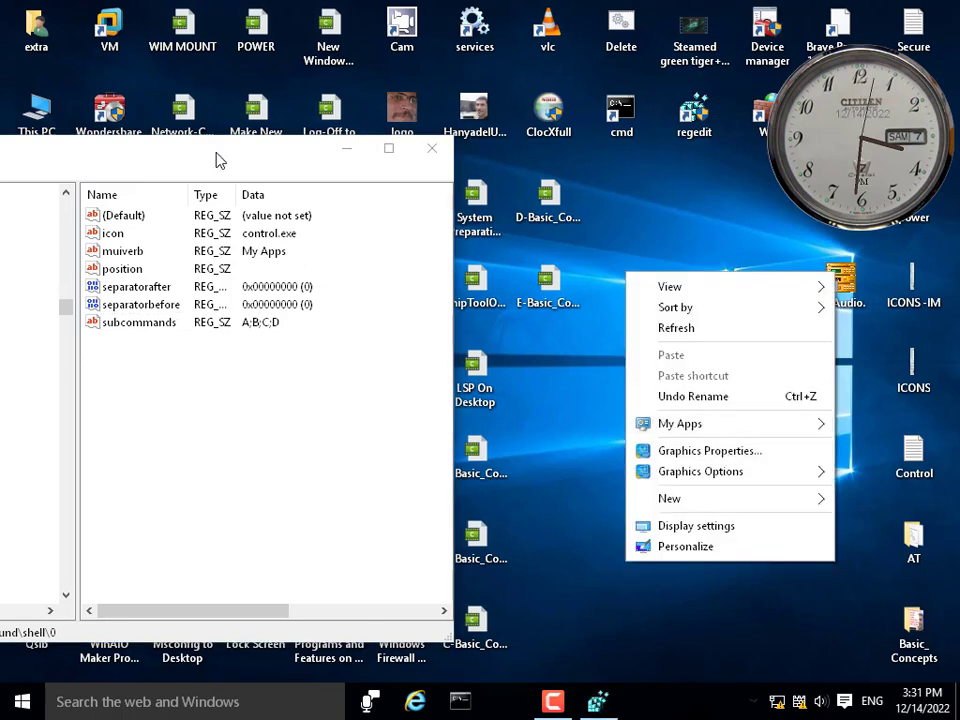
left_click_drag(214, 156, 520, 155)
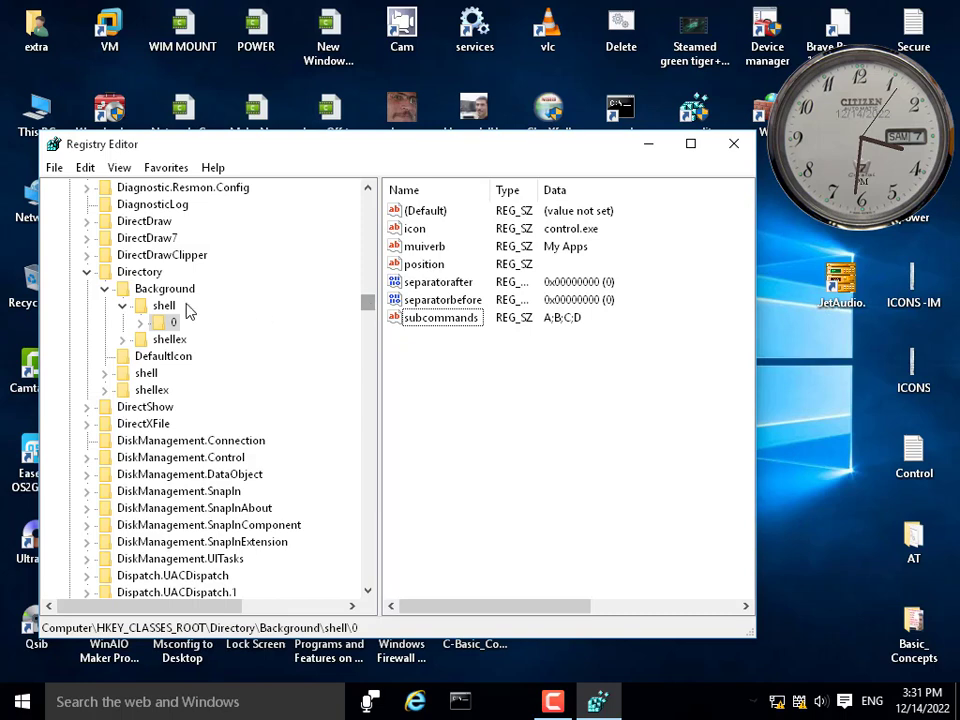
Collapse HKEY_CLASSES_ROOT and expand HKEY_LOCAL_MACHINE\SOFTWARE\Microsoft.
left_click(87, 272)
left_click_drag(363, 312, 357, 197)
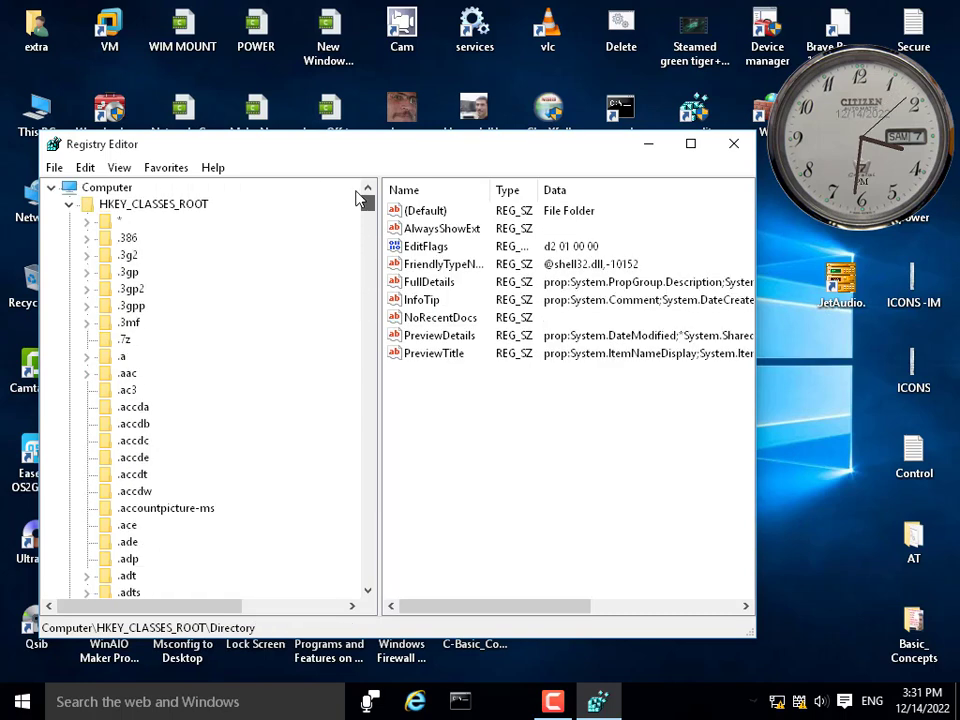
left_click(68, 203)
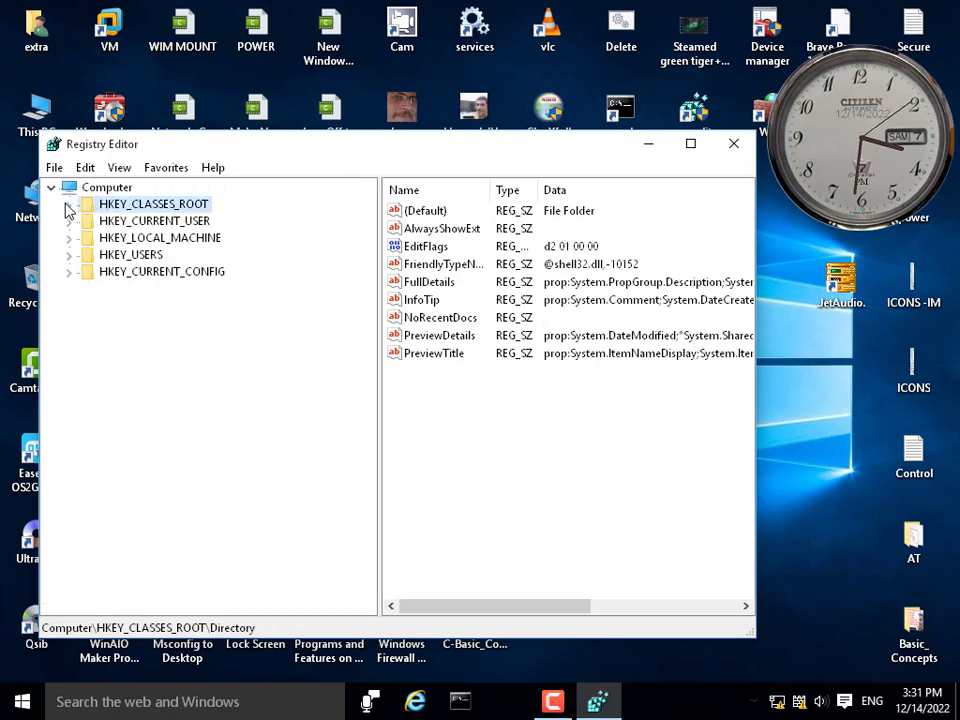
double_click(165, 239)
left_click(147, 323)
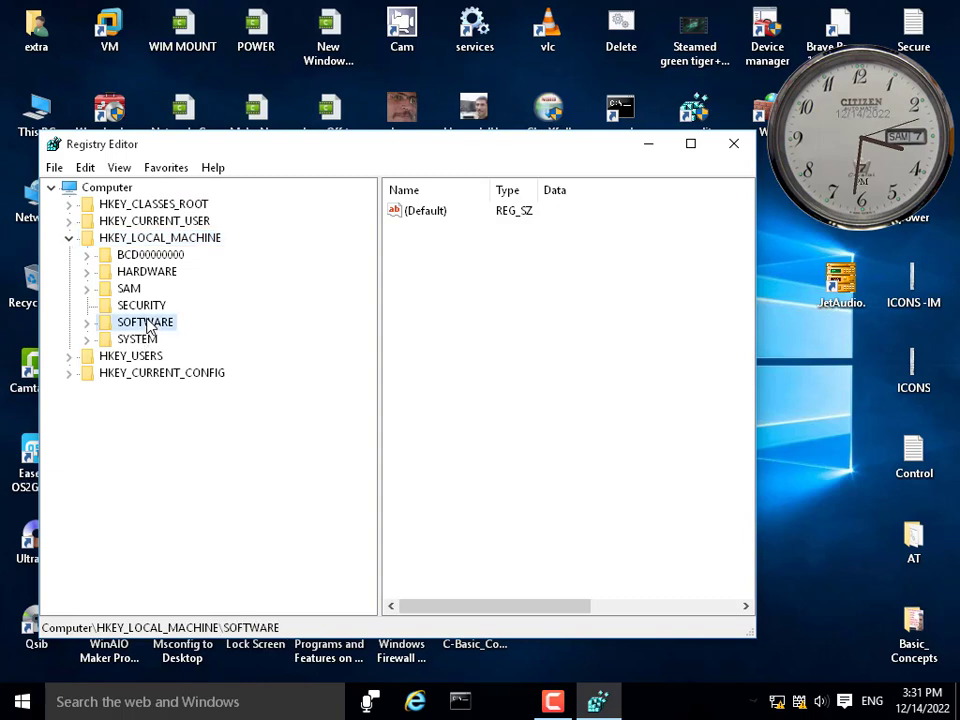
double_click(147, 323)
scroll(162, 376, "down", 3)
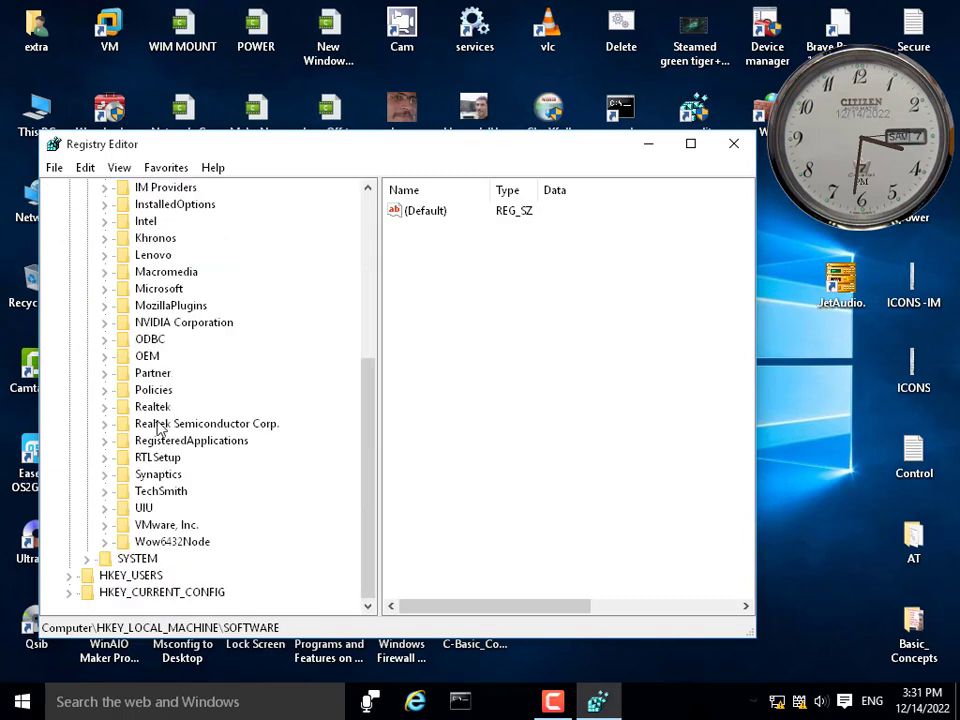
double_click(170, 289)
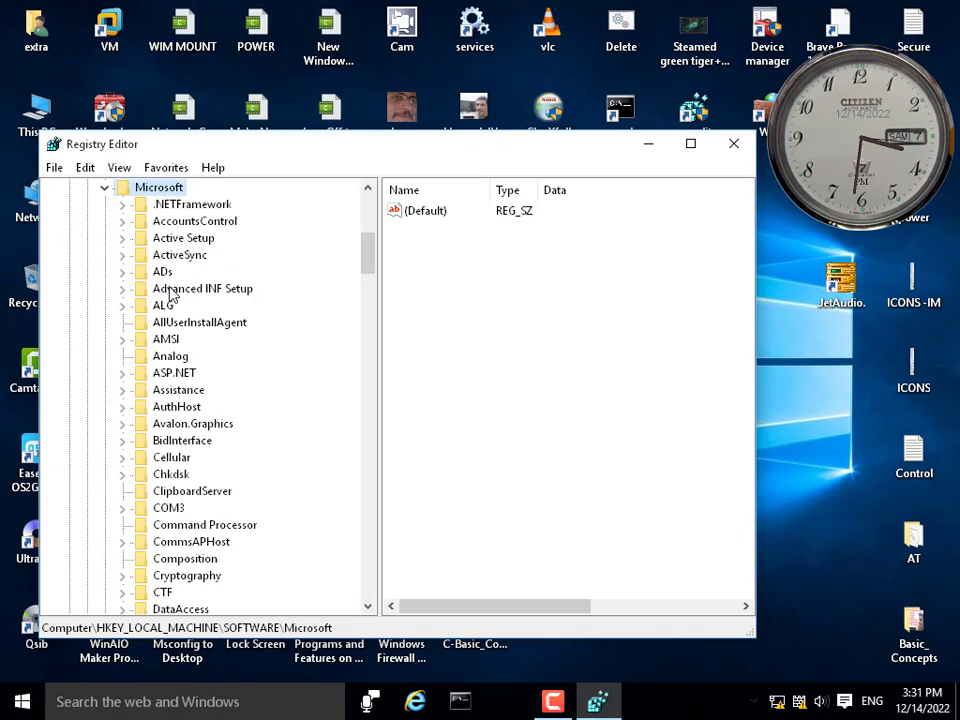
Expand the Windows key and then CurrentVersion under Microsoft.
scroll(167, 437, "down", 15)
scroll(175, 432, "down", 20)
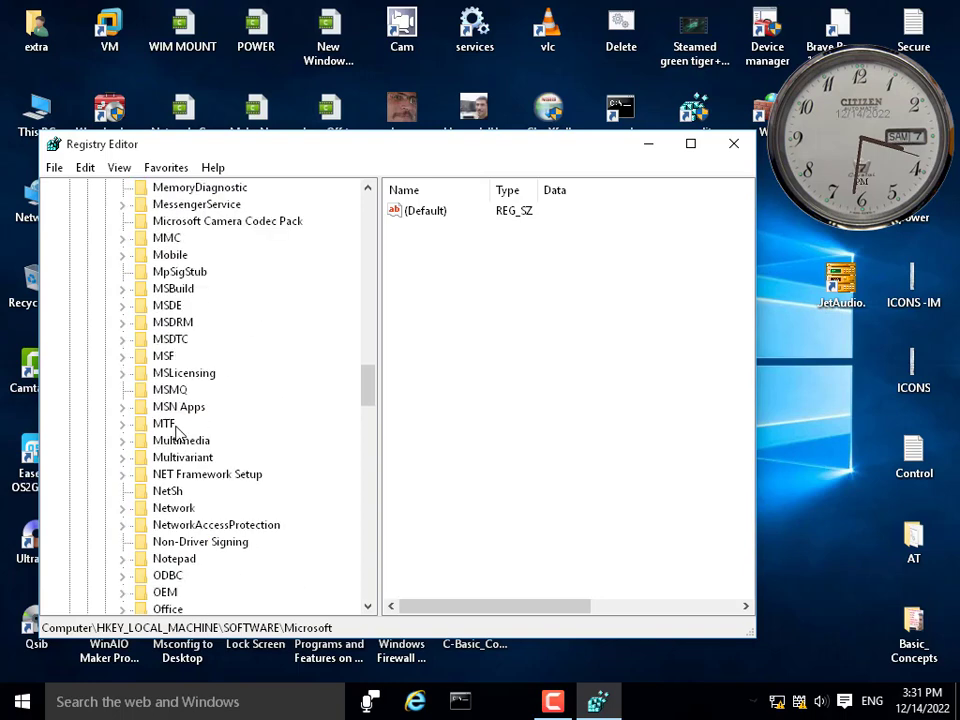
scroll(175, 430, "up", 4)
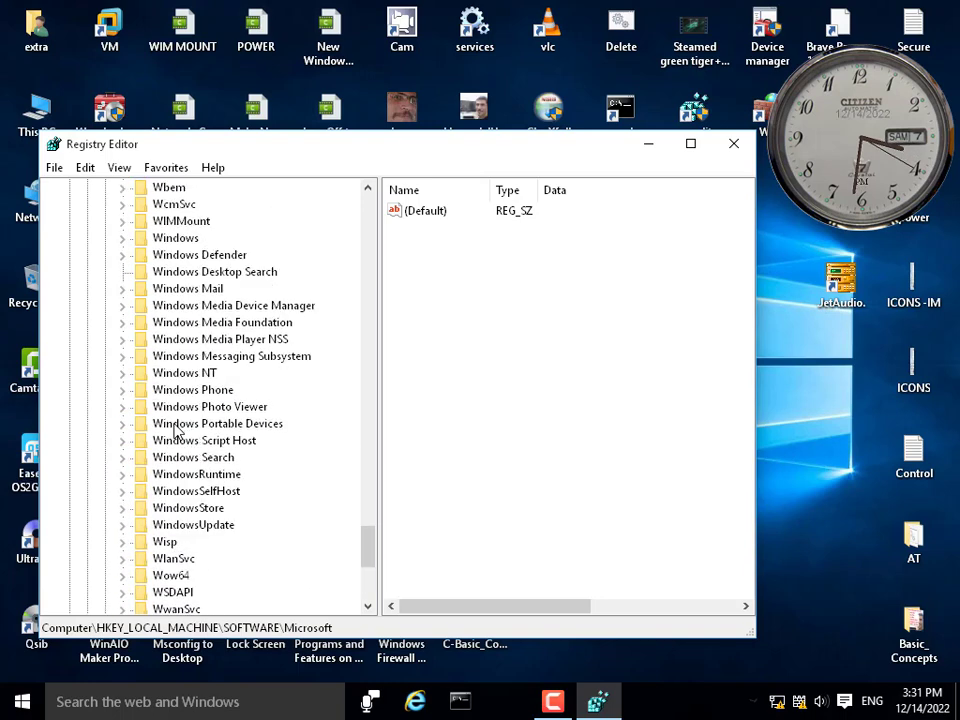
scroll(177, 480, "down", 2)
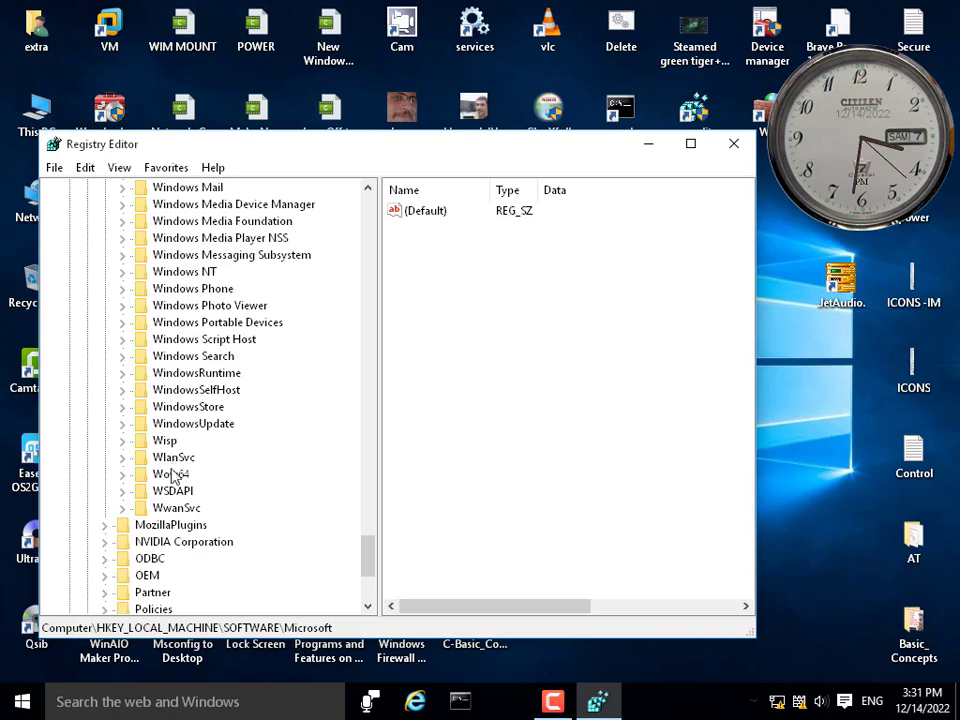
scroll(183, 297, "up", 4)
double_click(187, 340)
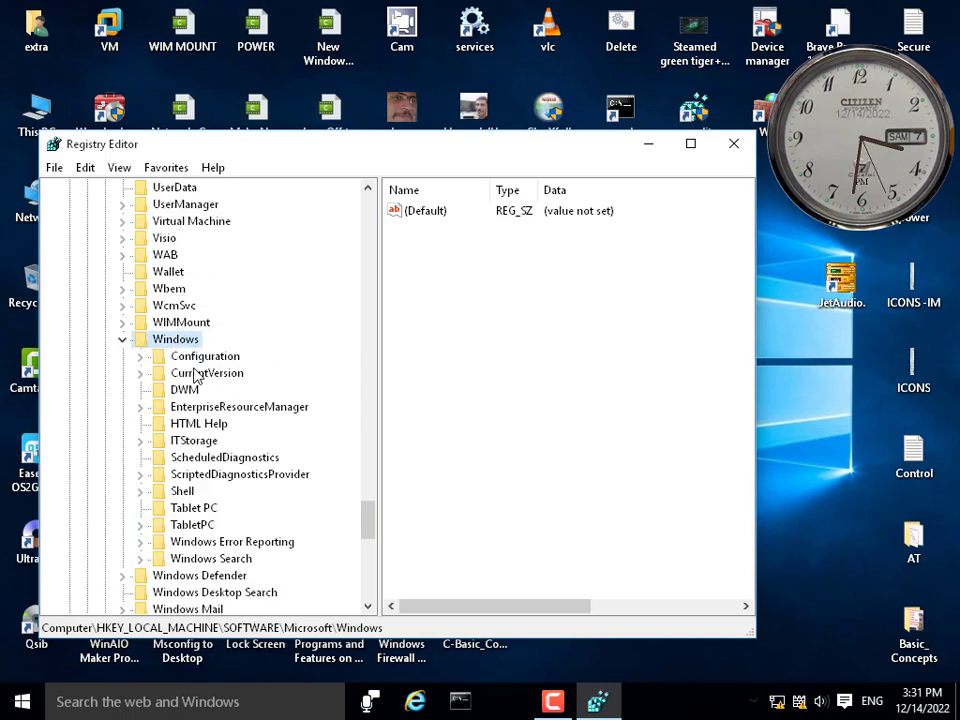
double_click(197, 373)
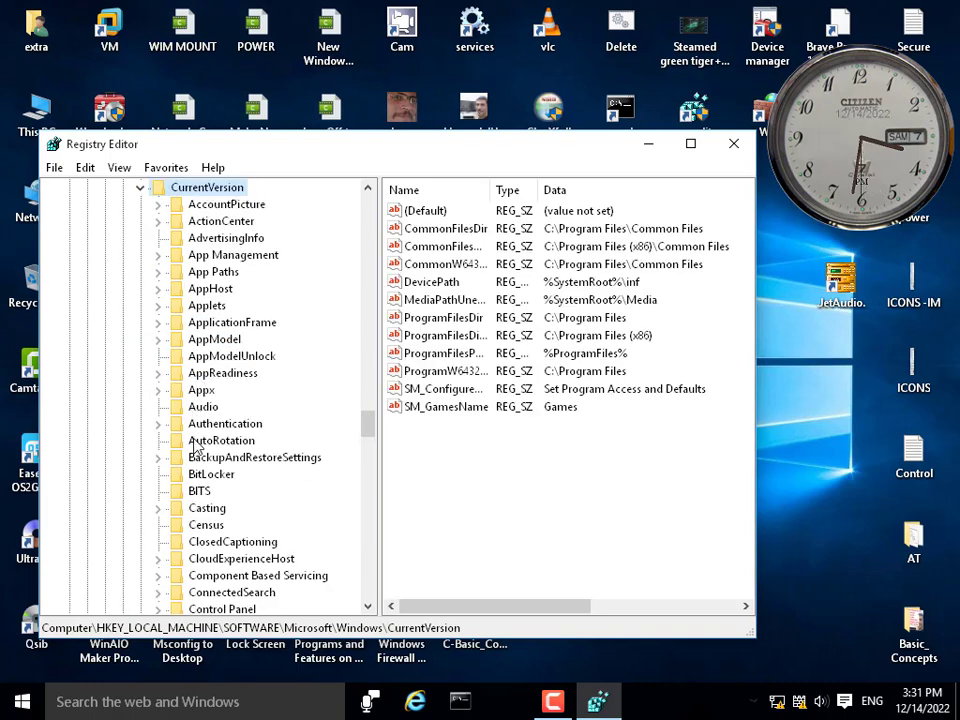
scroll(196, 440, "down", 4)
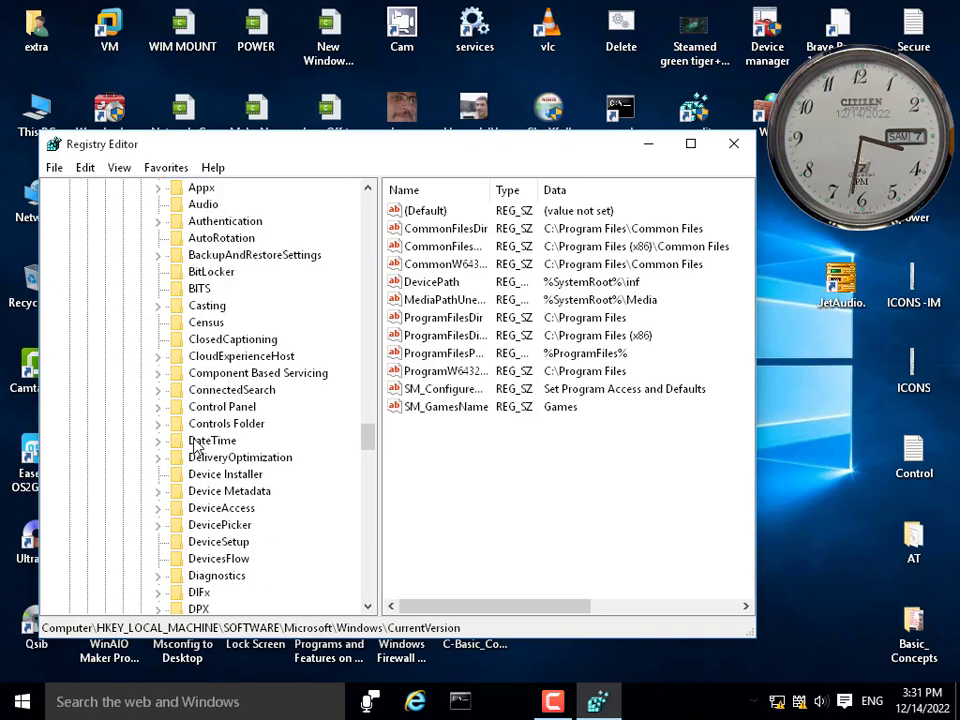
scroll(196, 447, "down", 1)
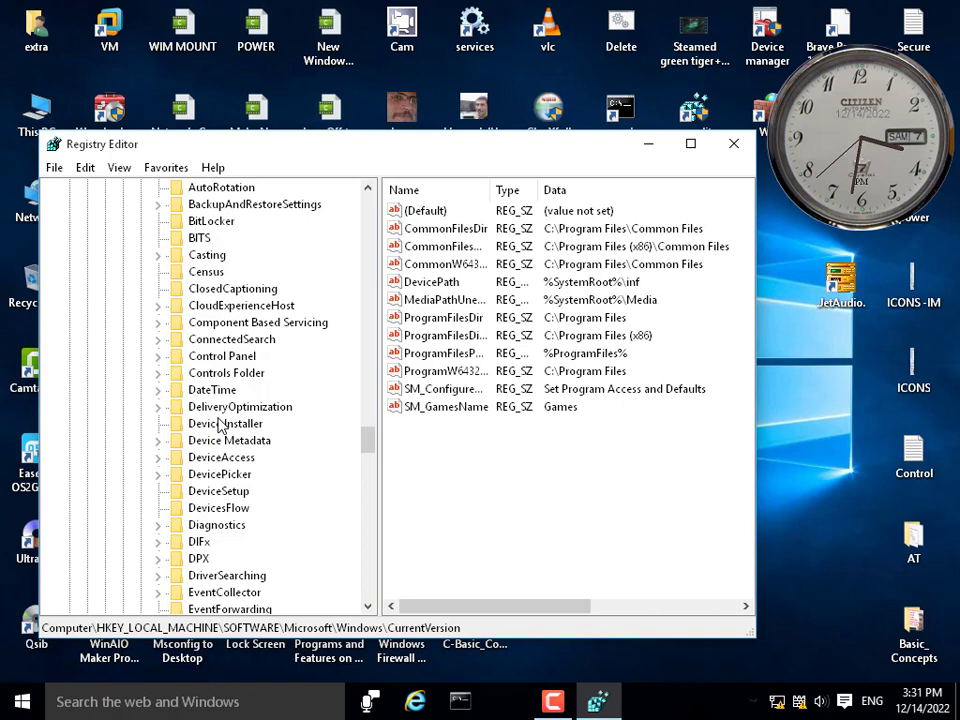
Expand Explorer, then CommandStore, then its shell subkey under CurrentVersion.
left_click(220, 424)
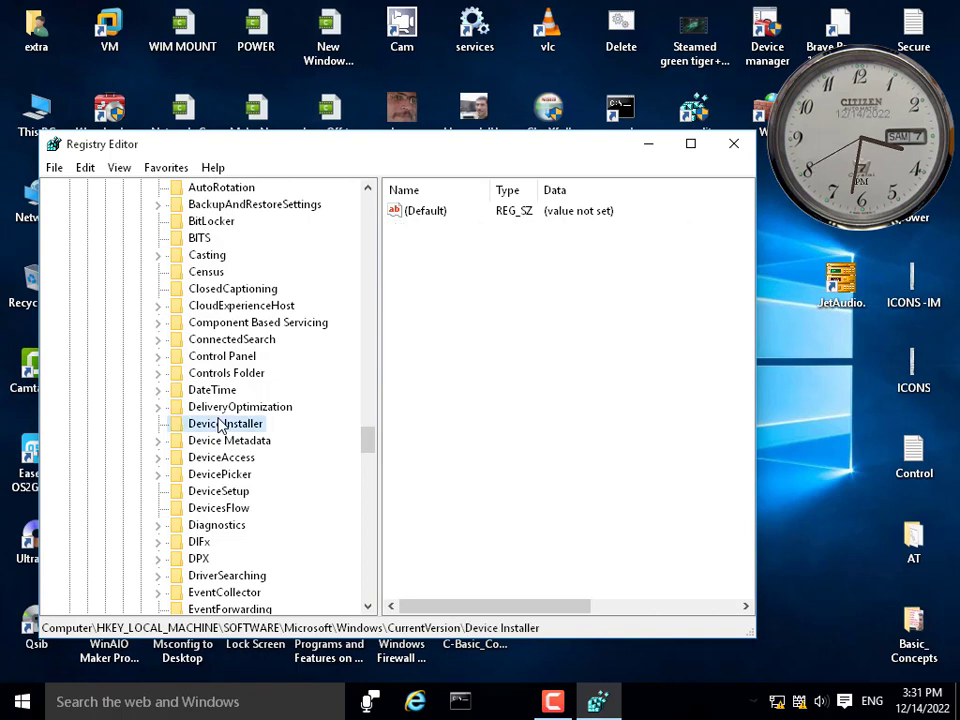
scroll(219, 405, "down", 1)
scroll(218, 410, "up", 6)
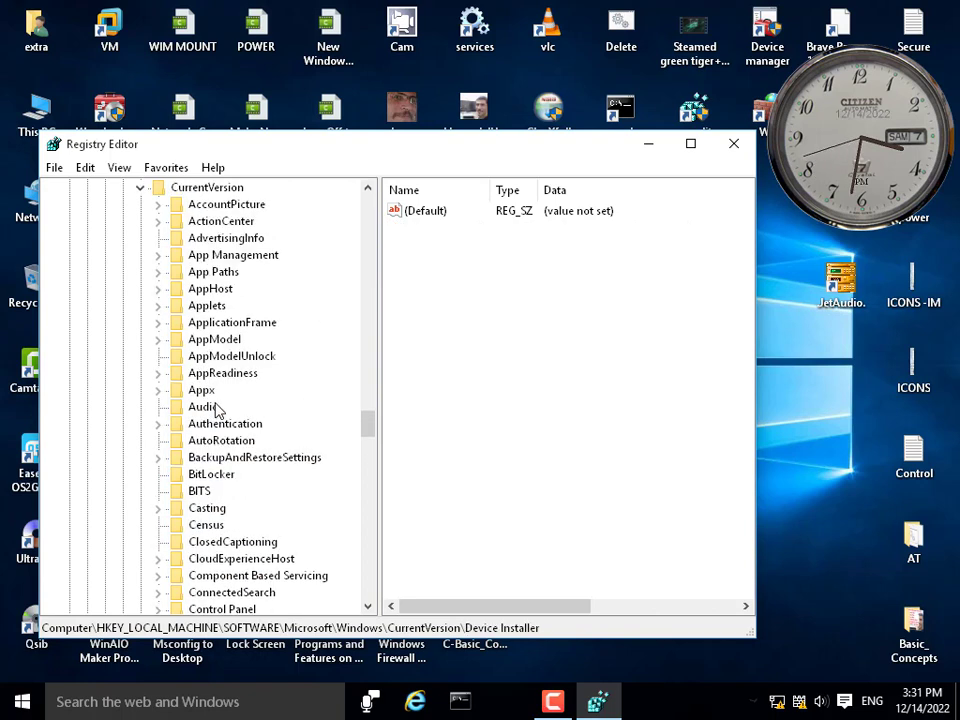
scroll(185, 441, "down", 4)
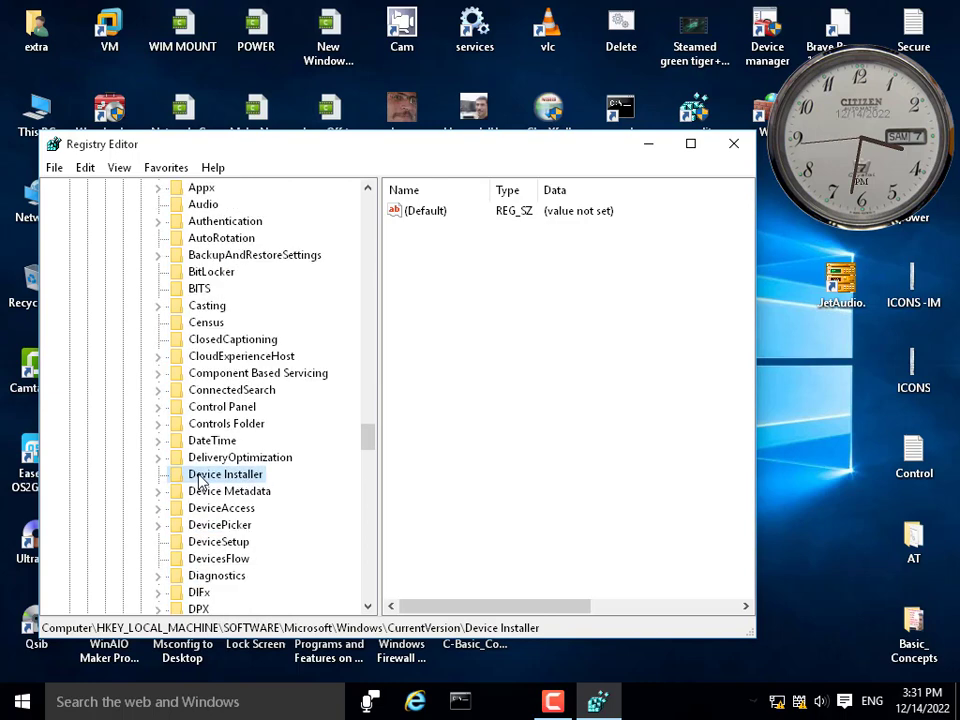
scroll(221, 500, "down", 5)
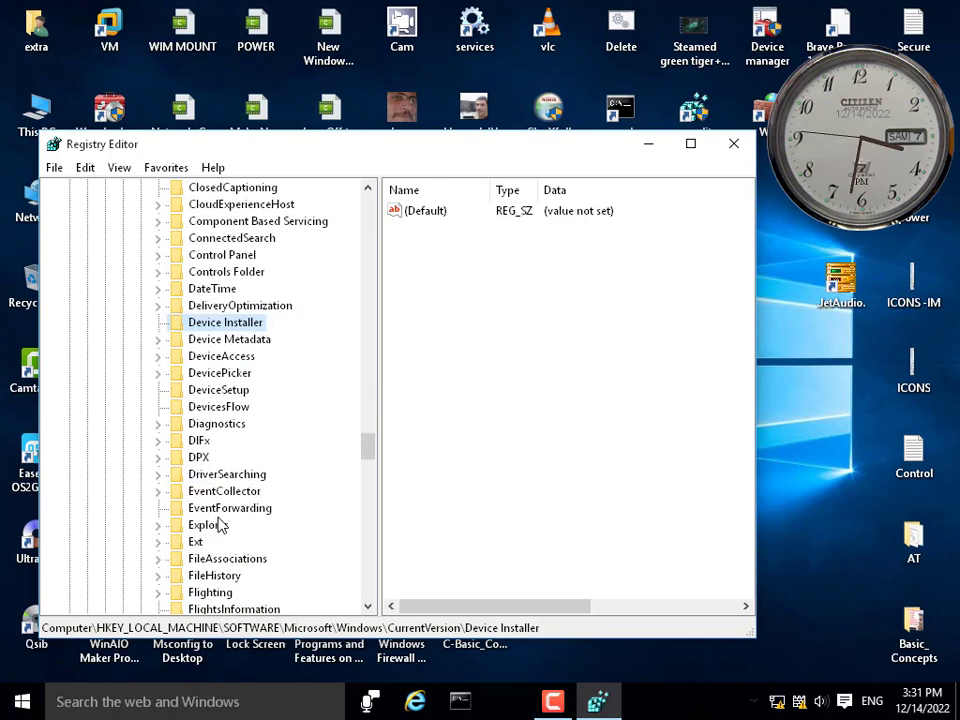
double_click(208, 423)
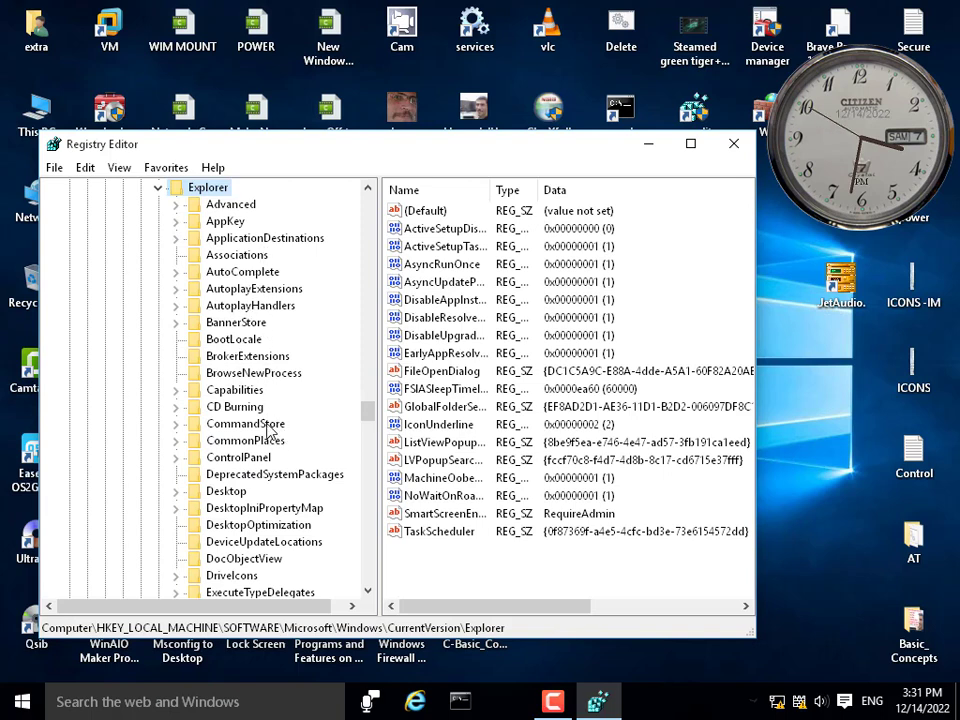
double_click(268, 425)
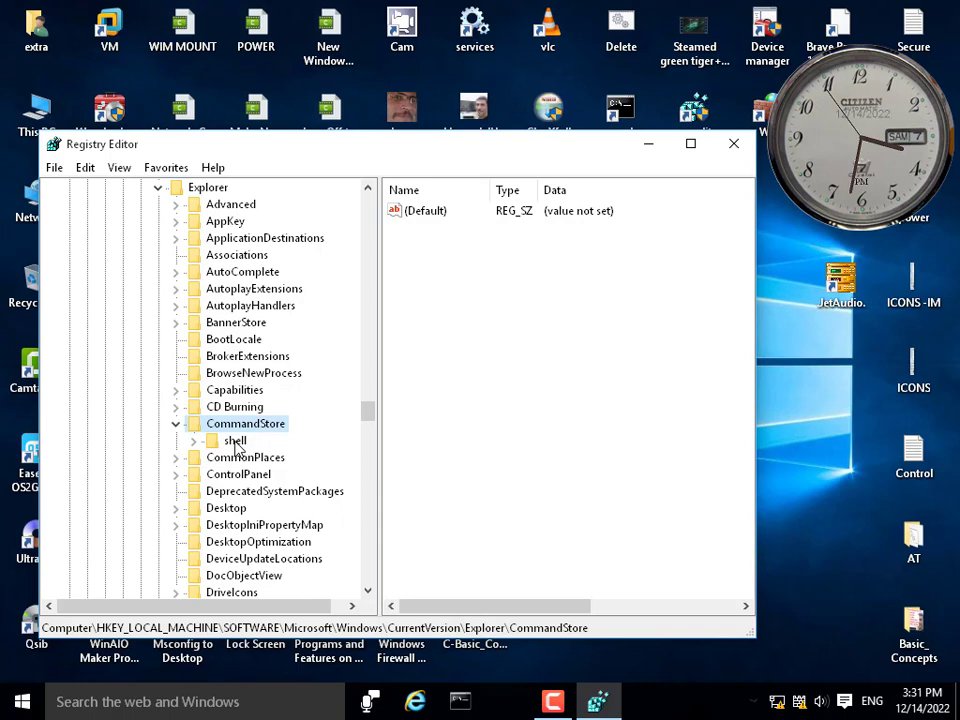
double_click(236, 443)
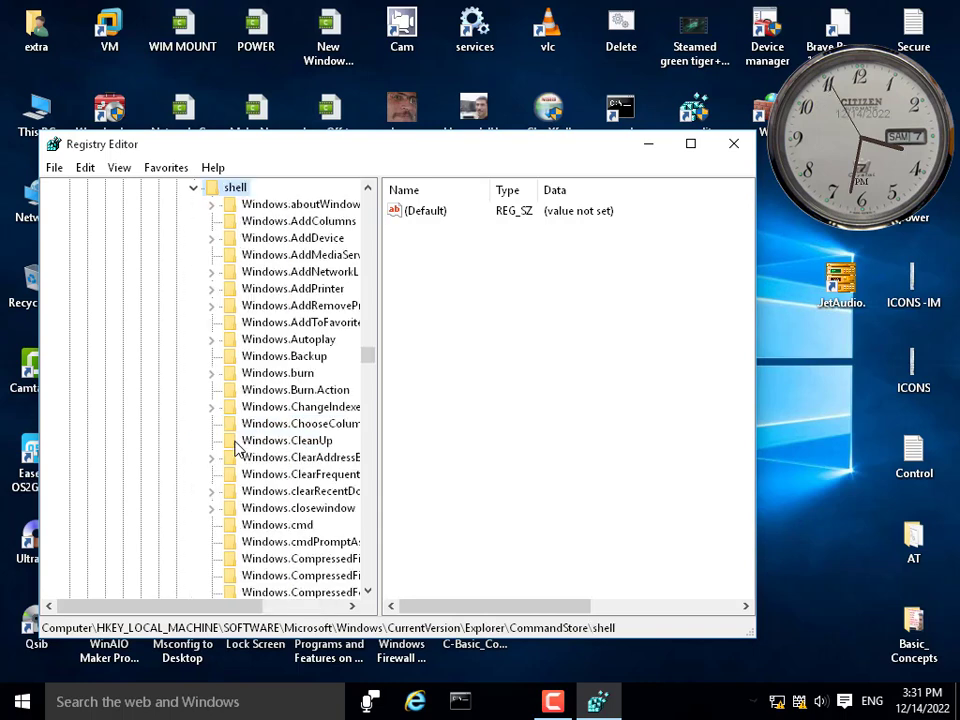
Create a new key named A under the CommandStore shell key.
right_click(235, 192)
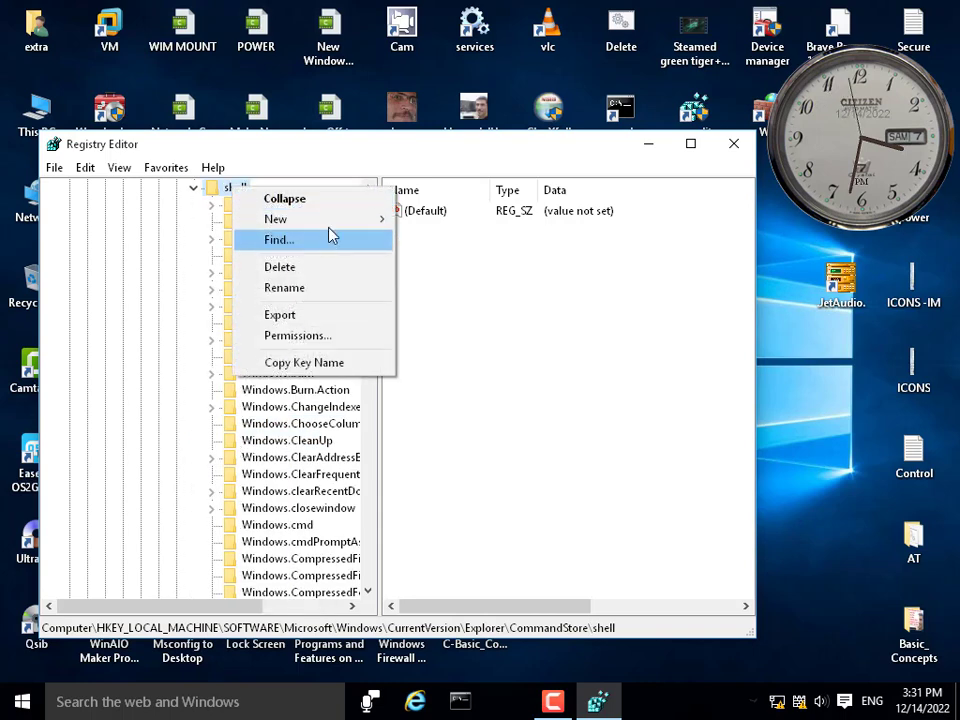
mouse_move(336, 222)
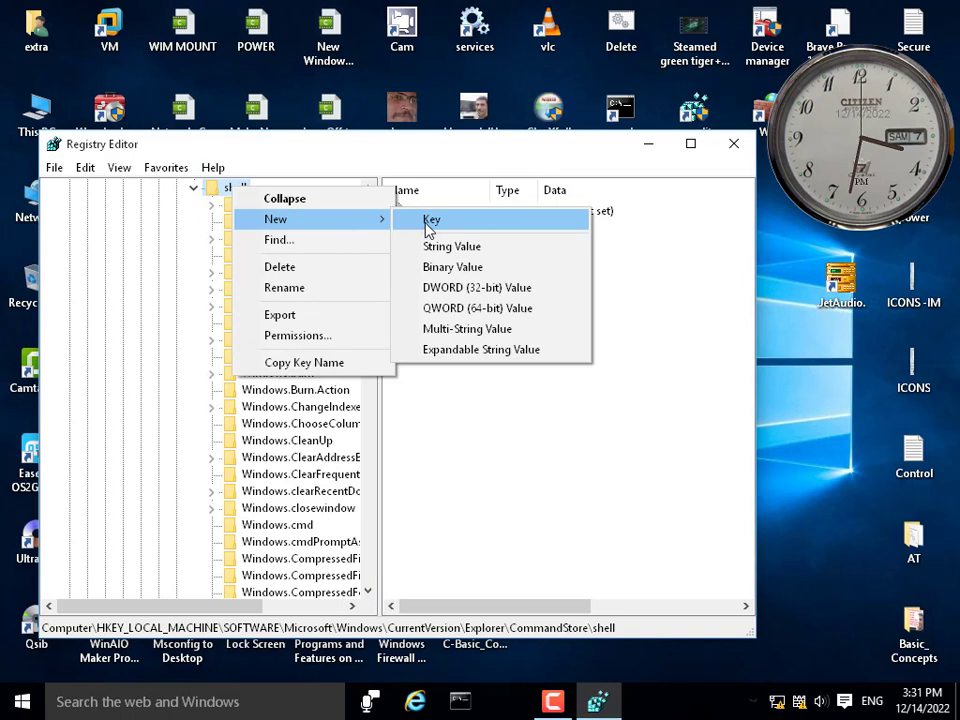
left_click(428, 229)
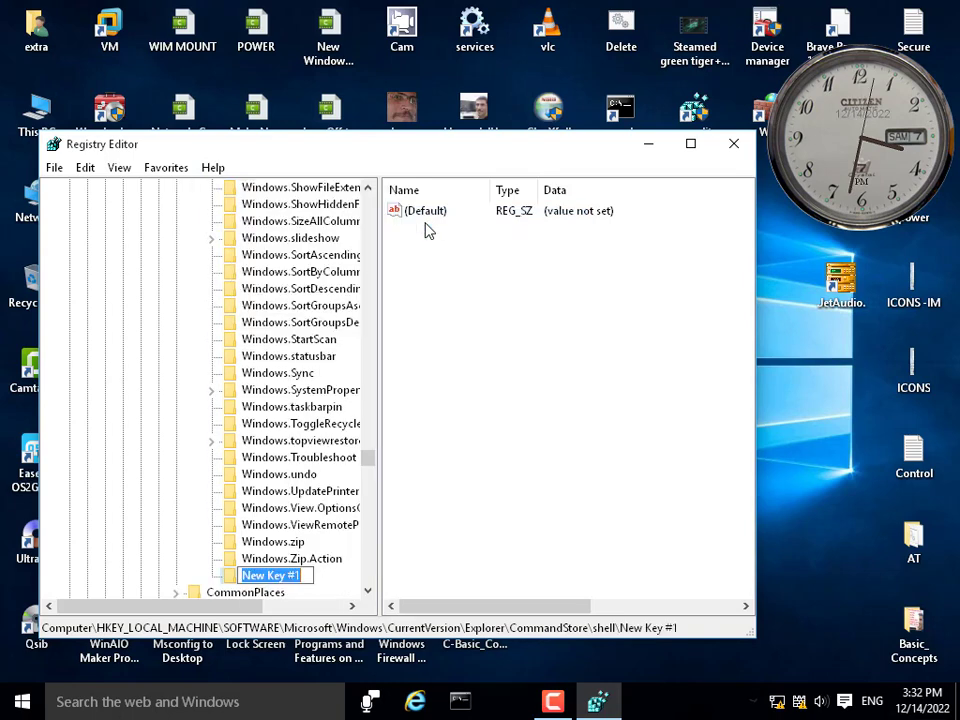
type("A")
left_click(330, 305)
scroll(294, 377, "up", 12)
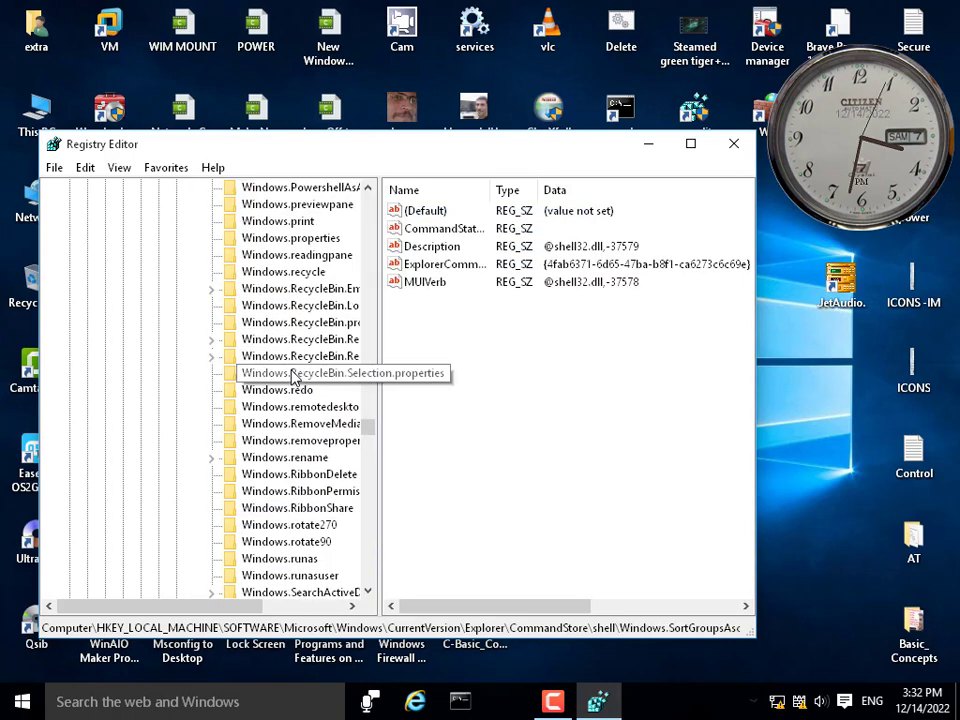
scroll(293, 372, "up", 20)
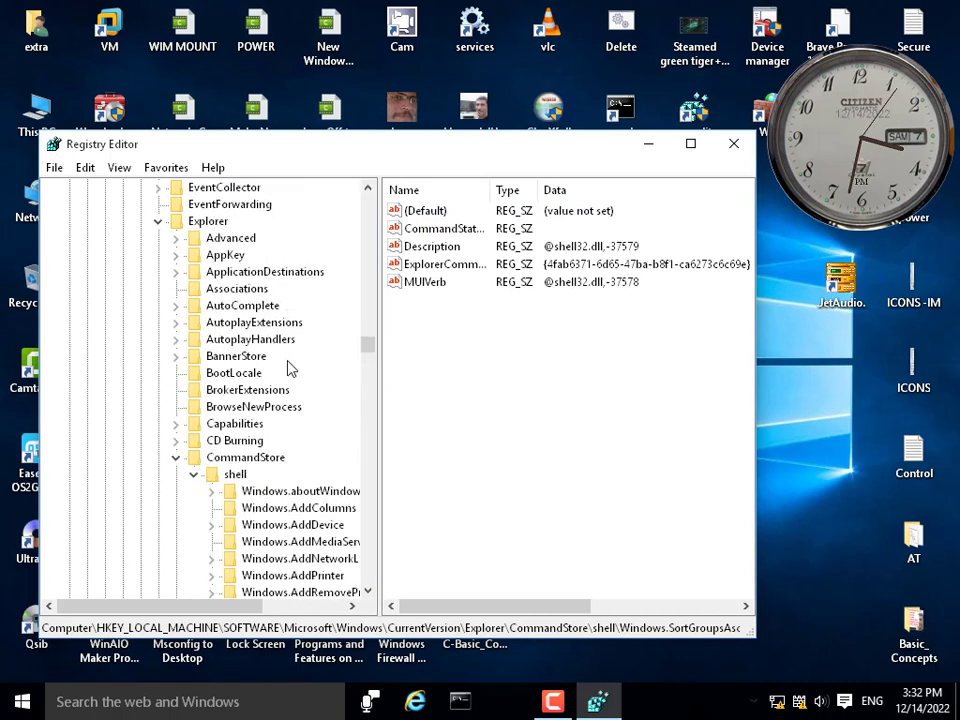
scroll(290, 370, "down", 2)
Create a second key named B under the shell key.
left_click(231, 374)
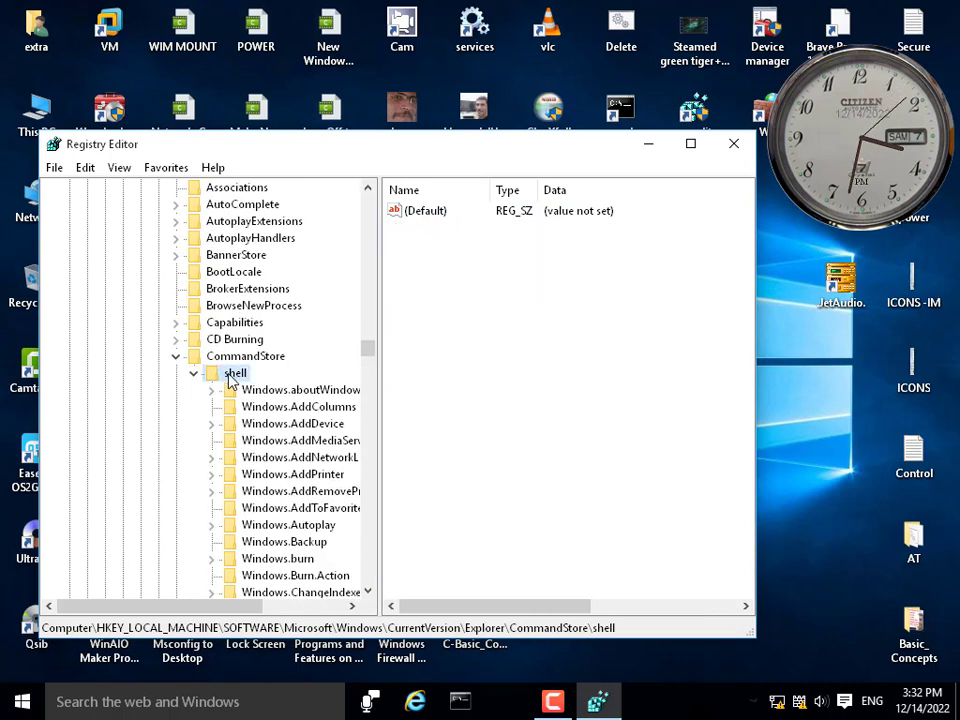
right_click(229, 381)
mouse_move(281, 407)
left_click(431, 409)
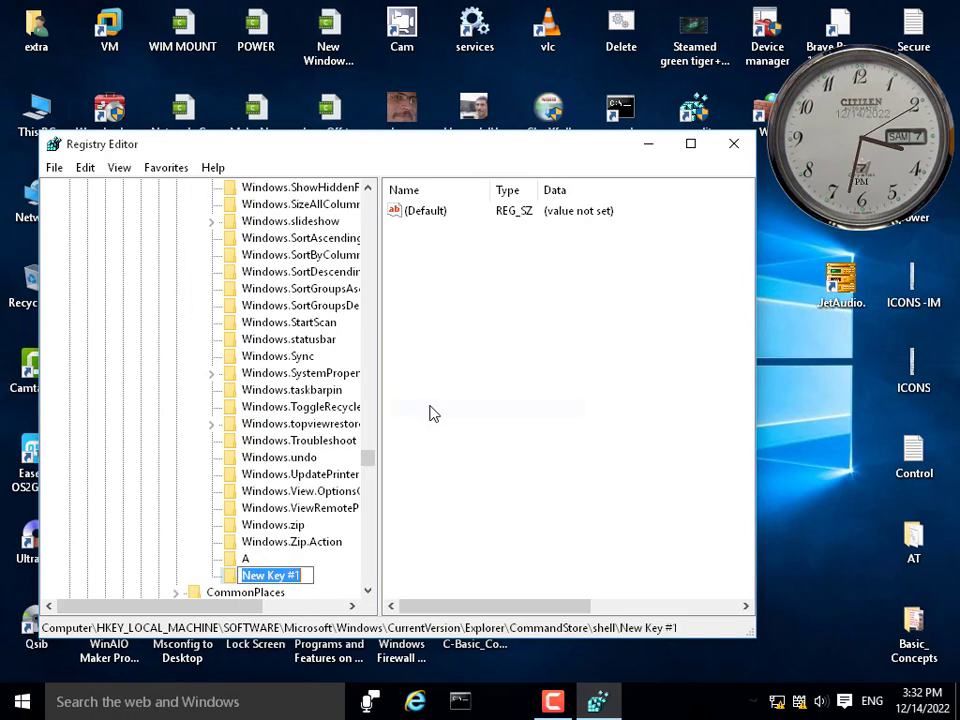
type("B")
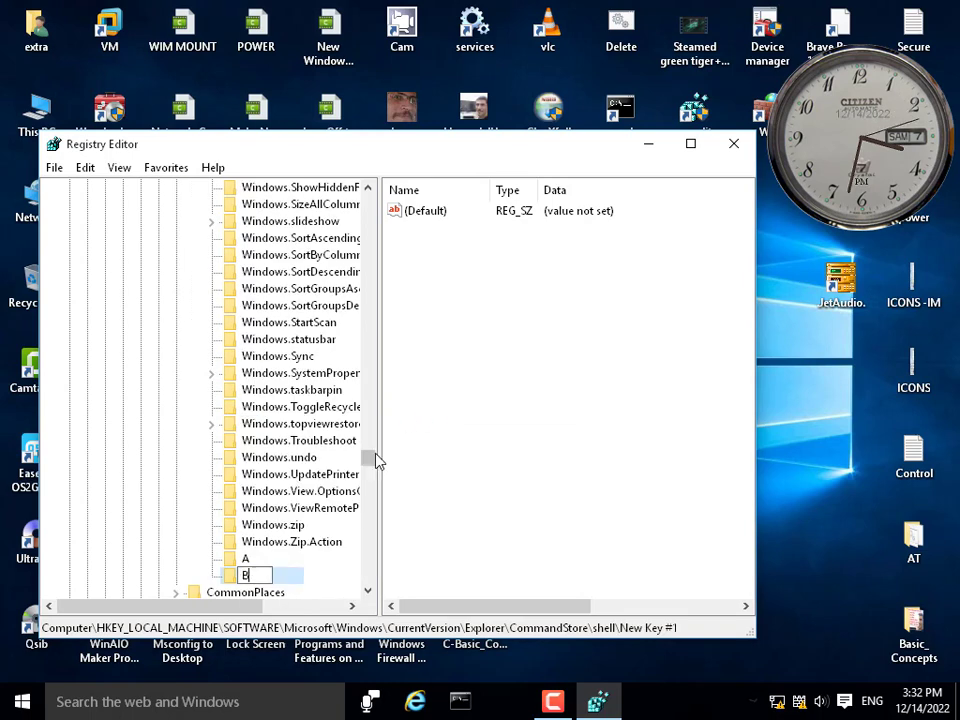
left_click(396, 465)
scroll(330, 466, "up", 8)
scroll(335, 466, "up", 20)
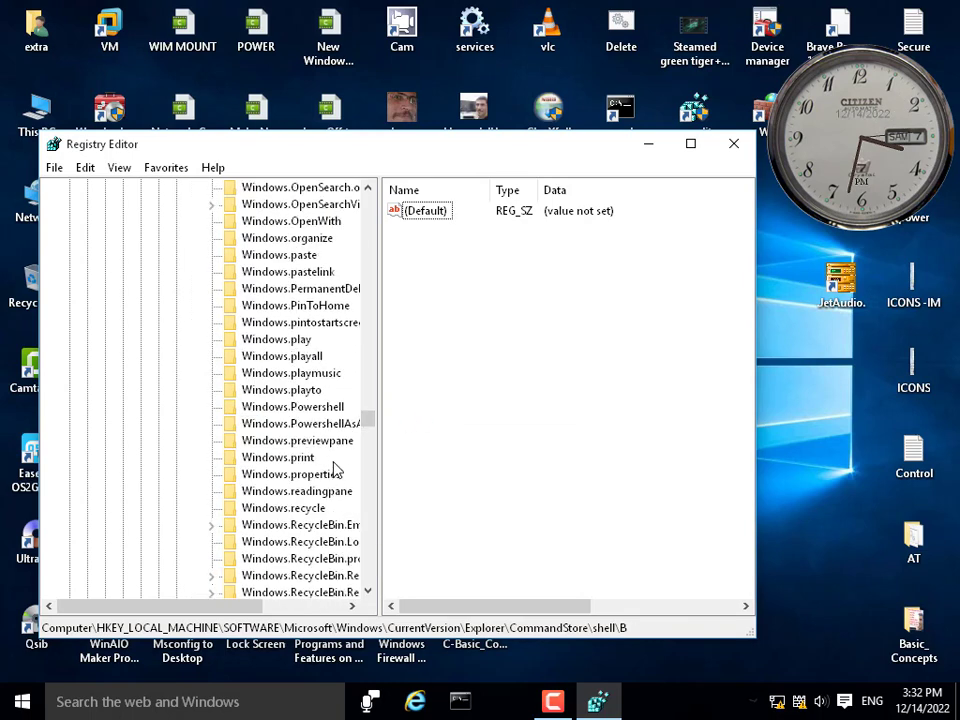
scroll(333, 465, "up", 15)
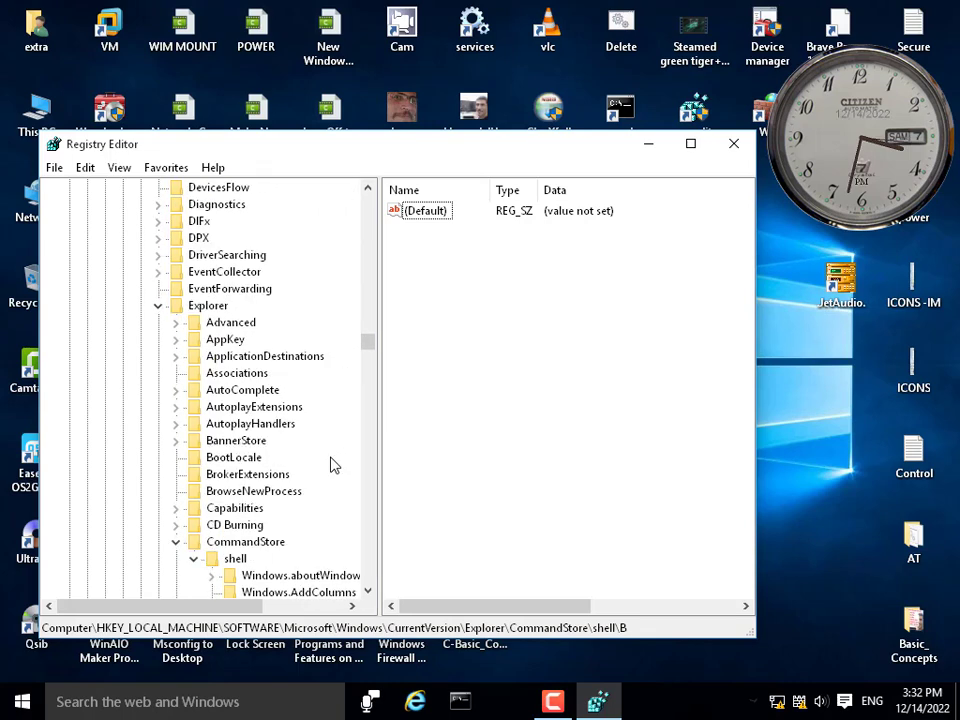
scroll(290, 480, "down", 3)
Create a third key named C under the shell key.
right_click(234, 408)
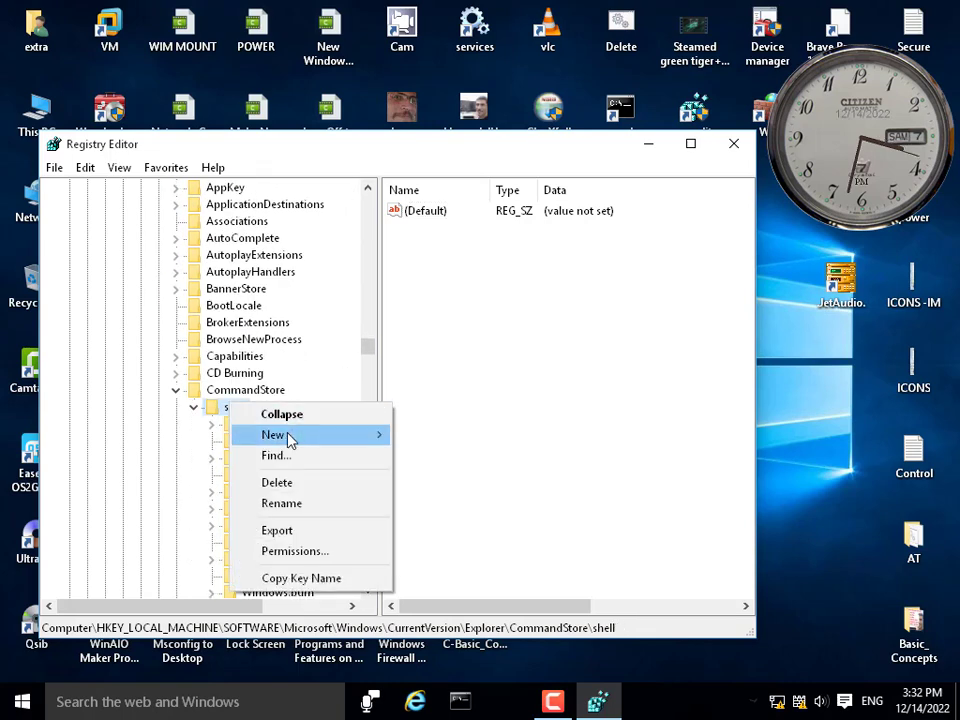
mouse_move(259, 439)
left_click(424, 437)
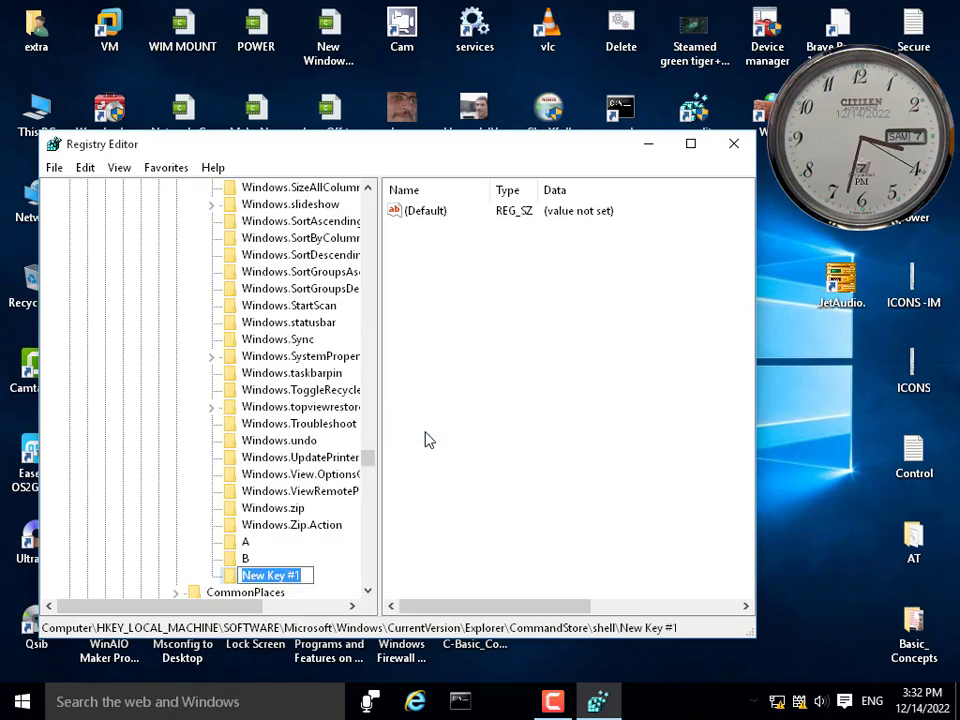
type("C")
left_click(309, 440)
scroll(303, 432, "up", 15)
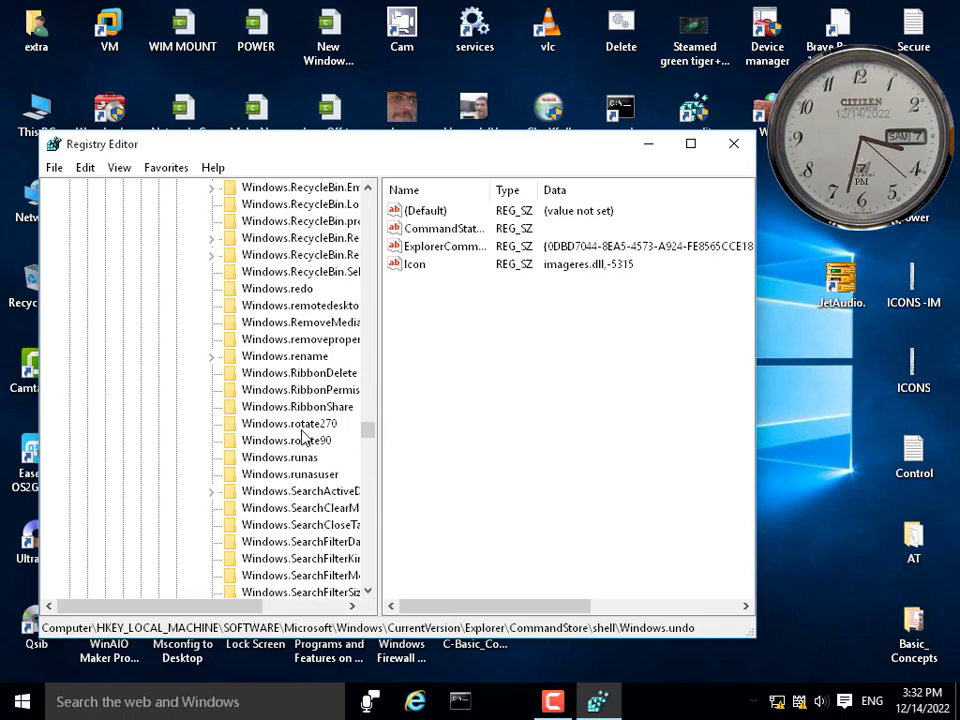
scroll(303, 437, "up", 20)
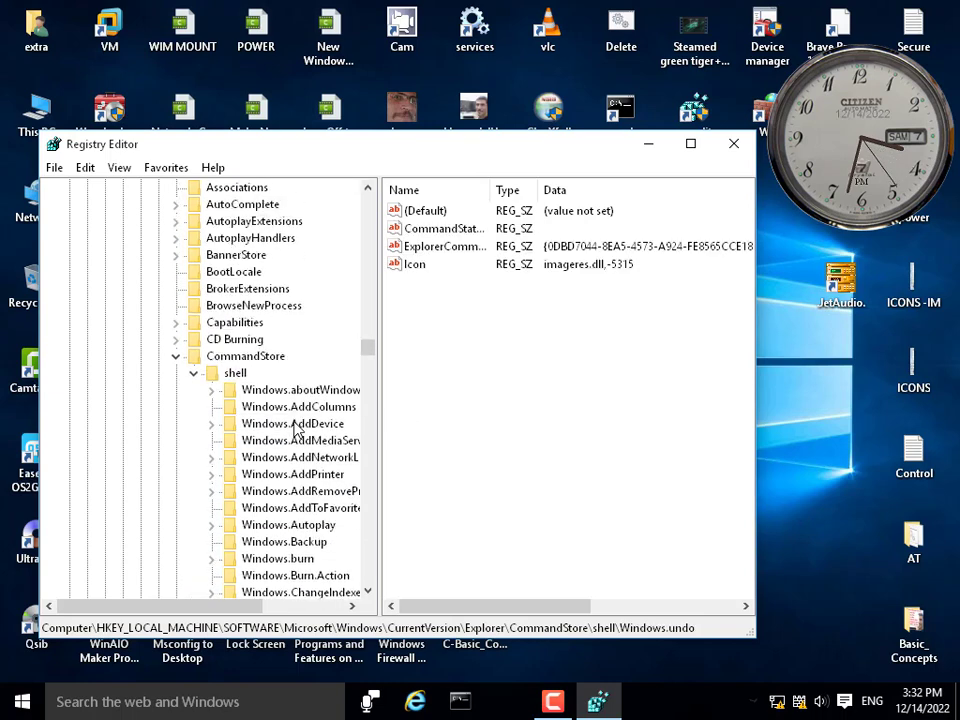
Create a fourth key named D under the shell key.
left_click(236, 374)
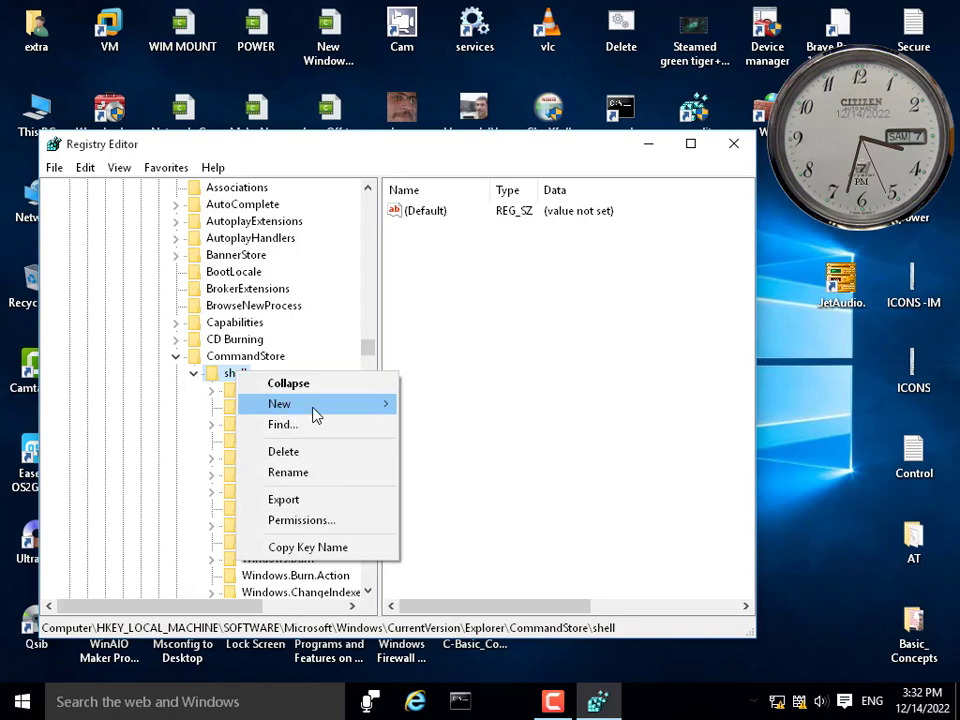
mouse_move(317, 410)
left_click(434, 405)
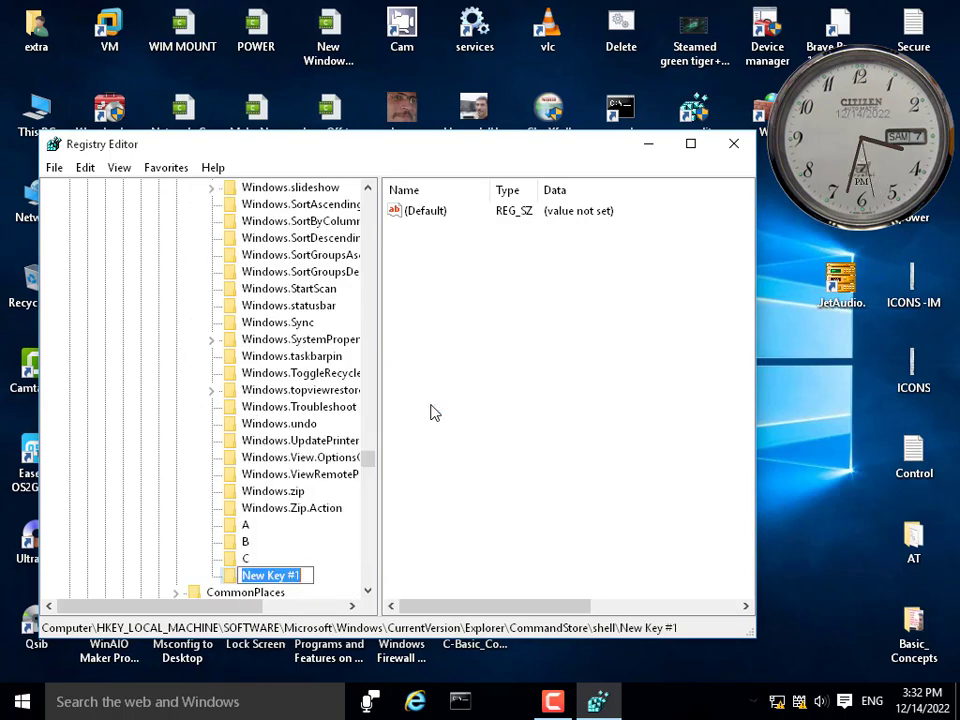
type("D")
key("Return")
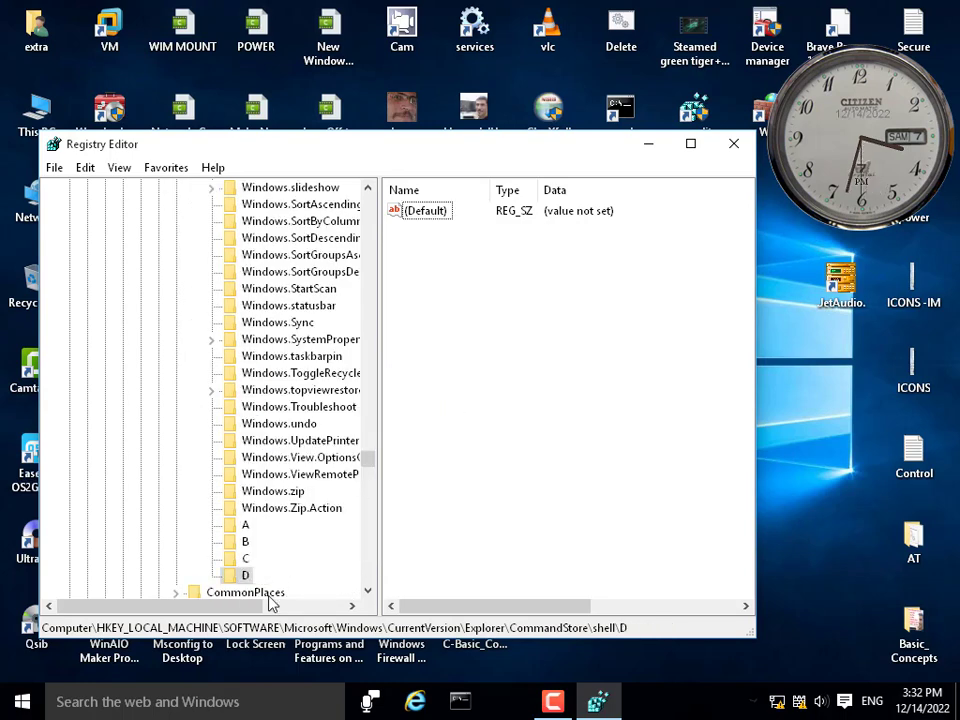
left_click(244, 526)
Add a subkey named command under key A and under key B.
right_click(244, 532)
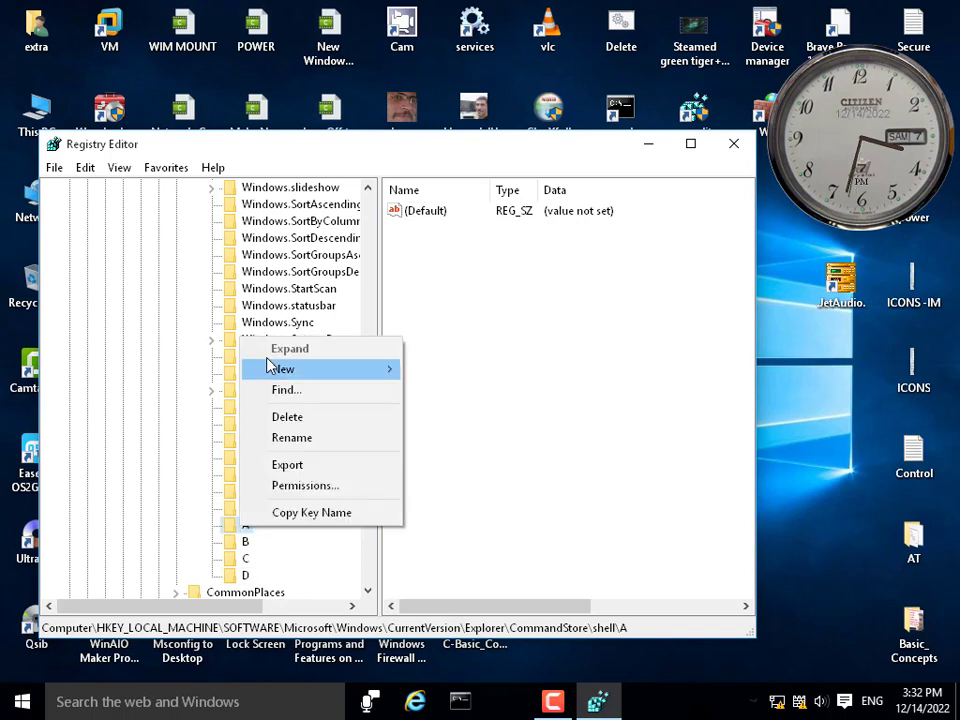
mouse_move(310, 370)
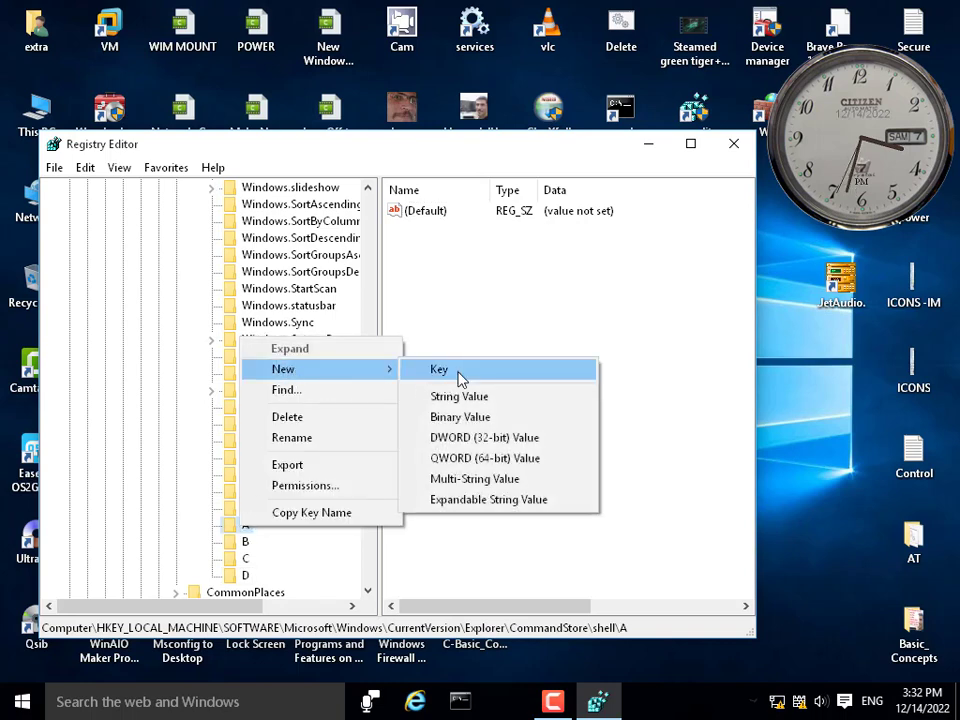
left_click(452, 374)
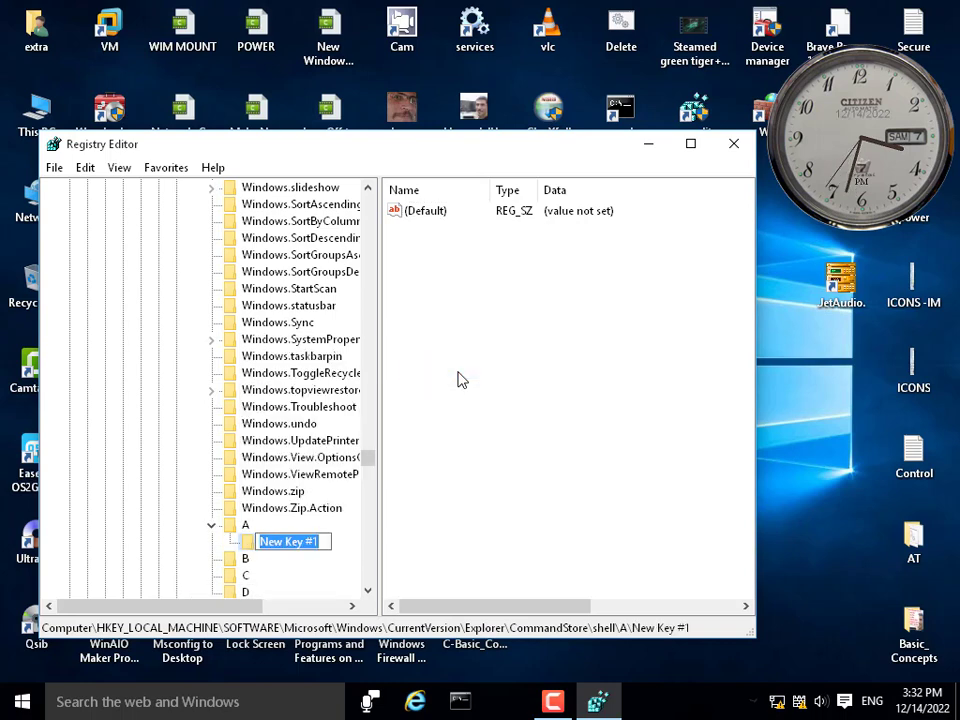
type("comman")
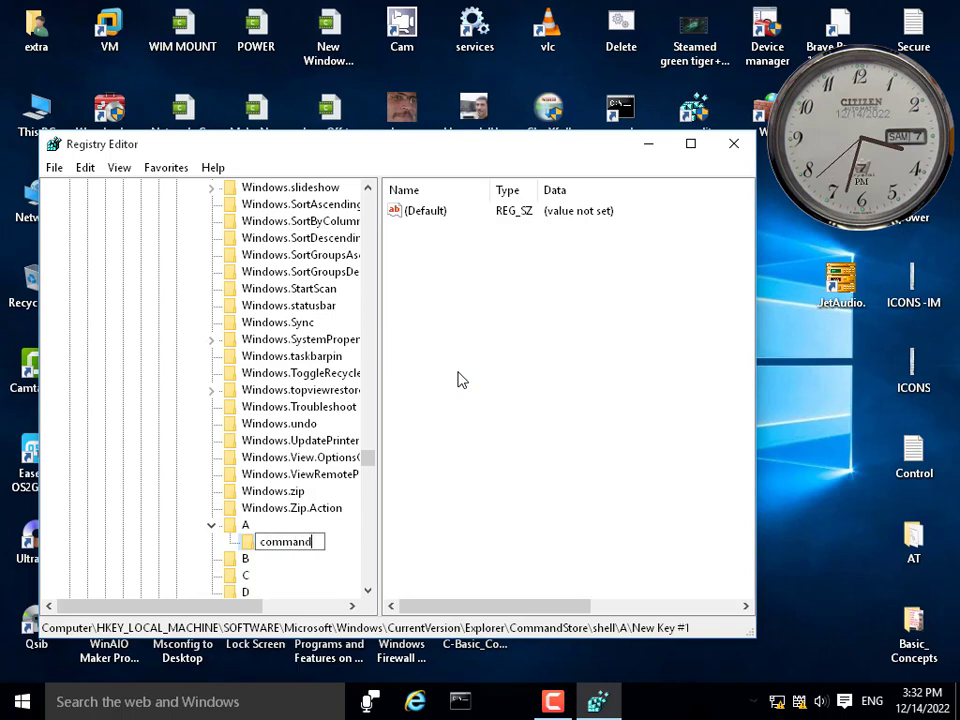
type("d")
left_click(453, 429)
left_click(245, 560)
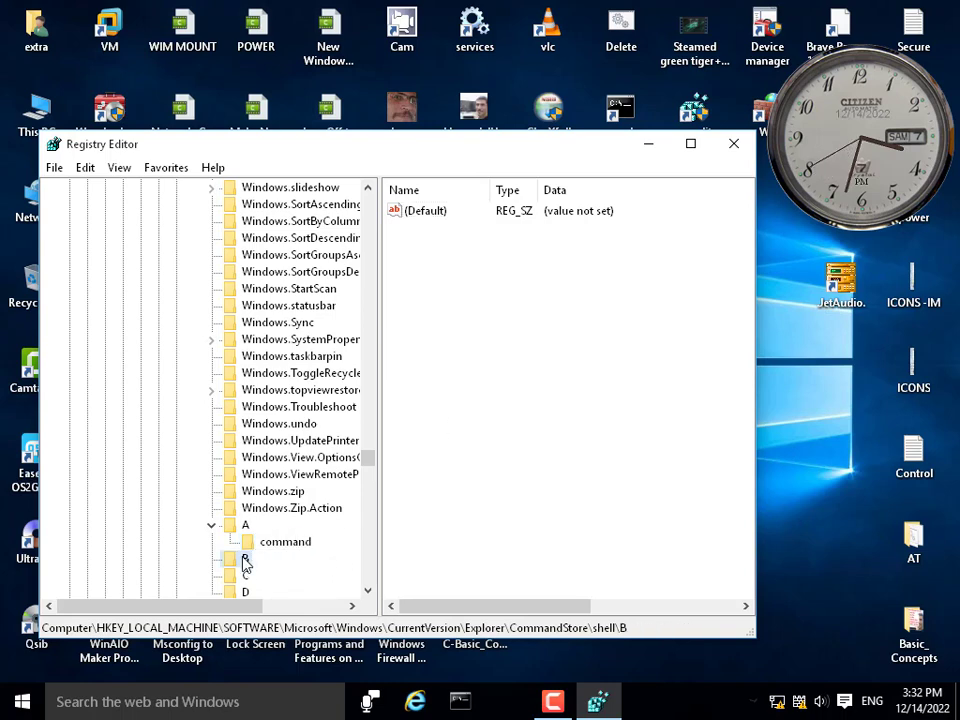
right_click(245, 563)
mouse_move(349, 400)
left_click(452, 400)
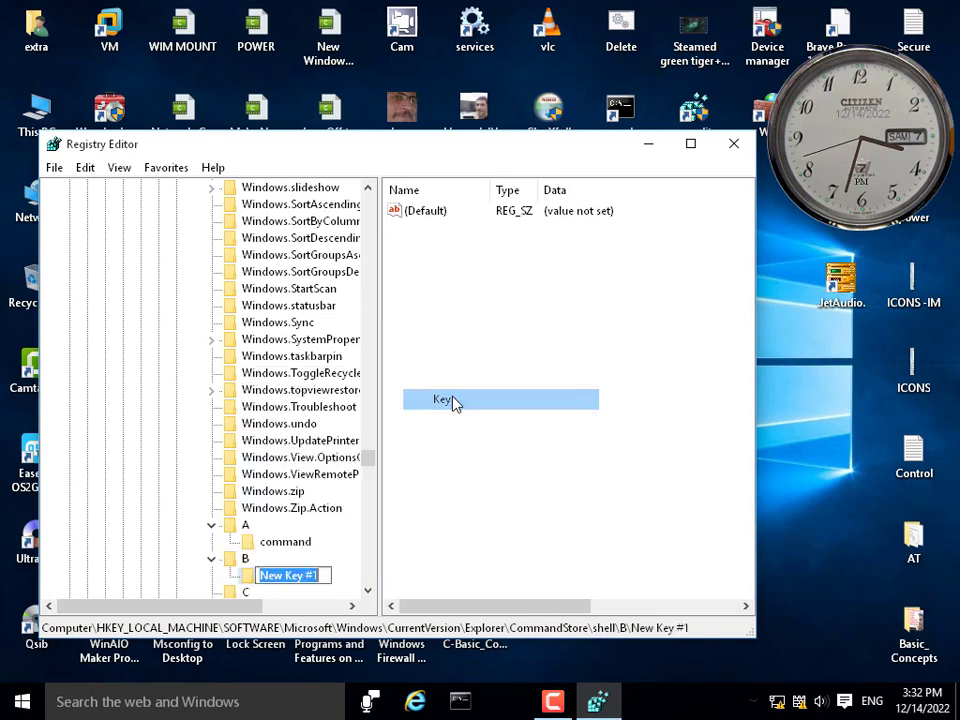
type("command")
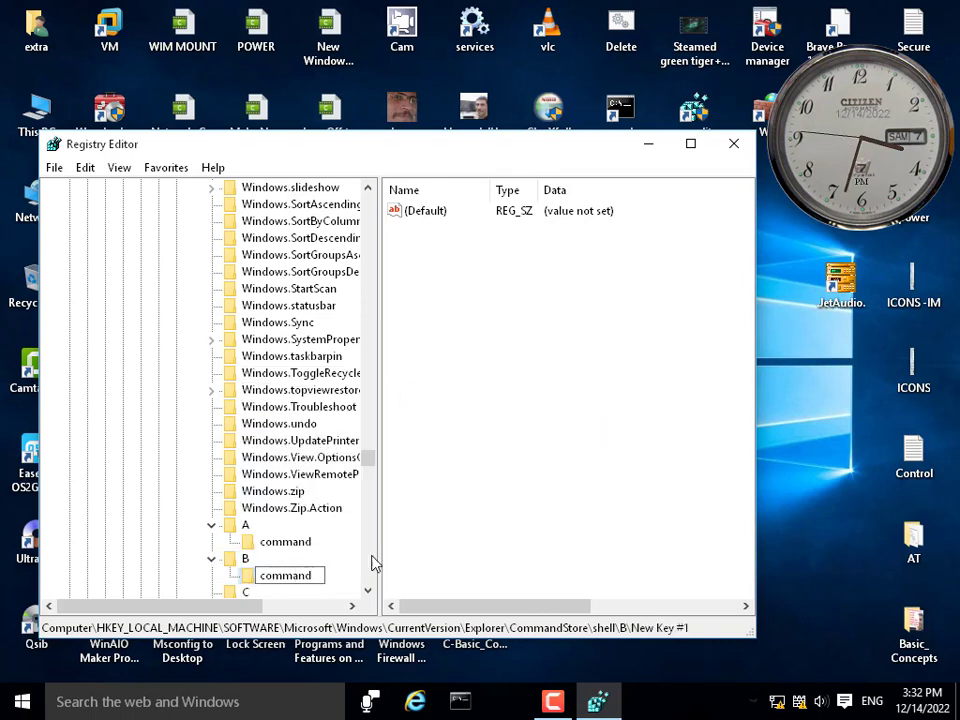
key("Return")
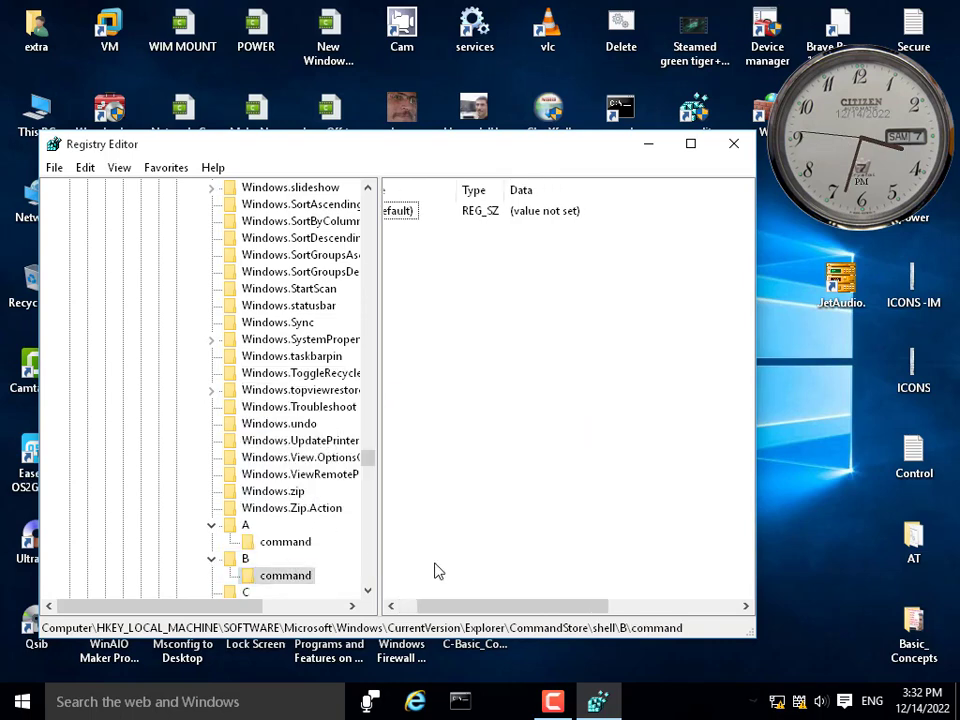
Add command subkeys under keys C and D, then move the Registry Editor window aside.
scroll(332, 553, "down", 2)
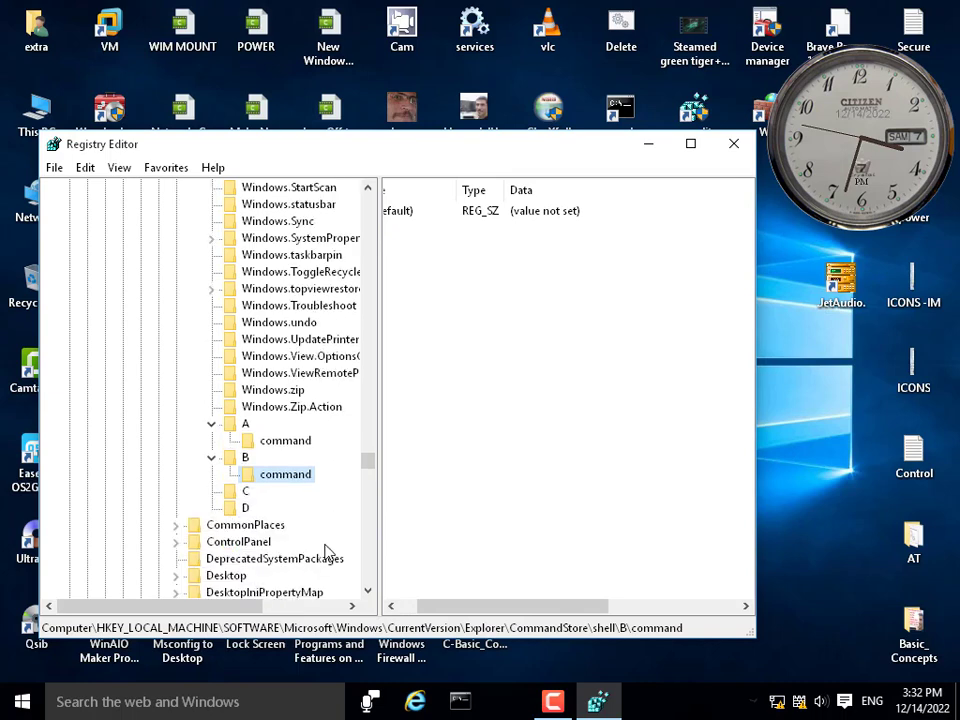
right_click(241, 492)
mouse_move(369, 529)
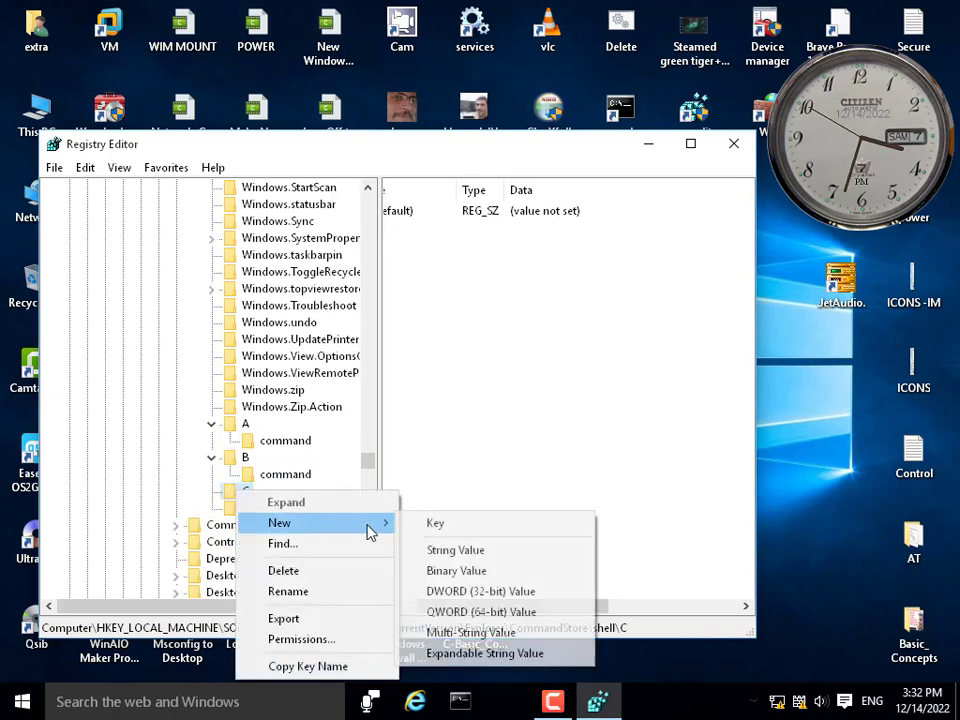
left_click(429, 531)
type("com")
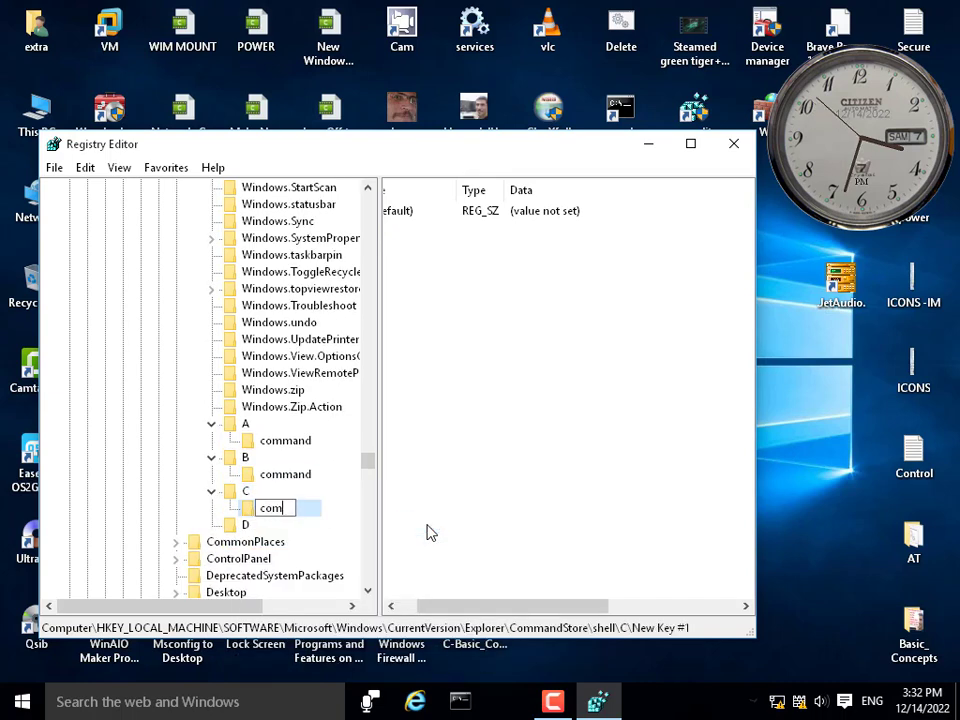
type("mand")
left_click(430, 533)
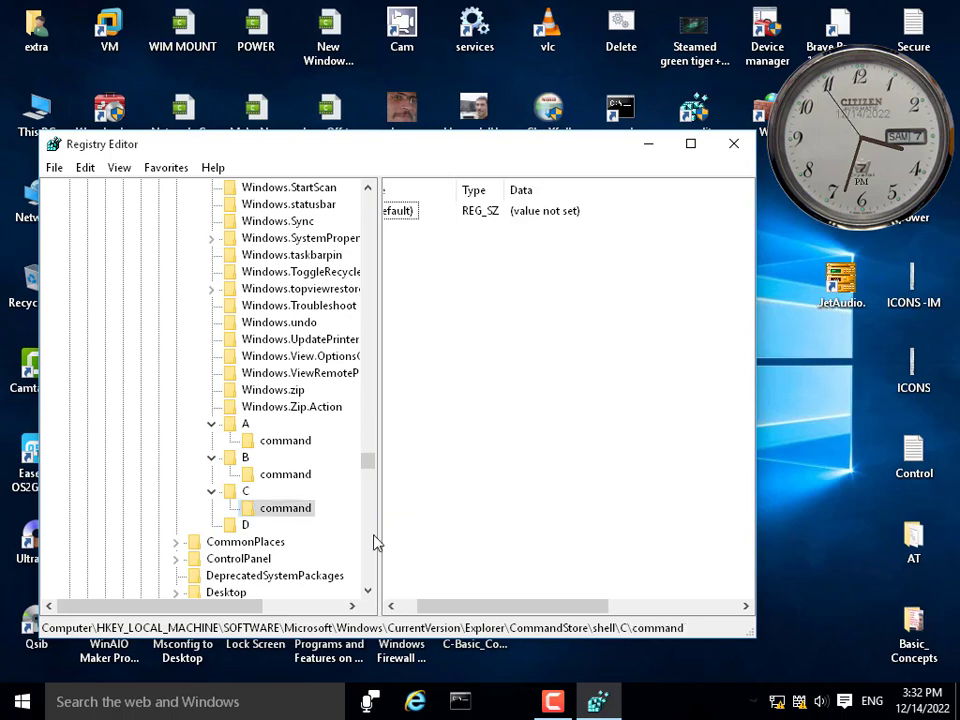
left_click(243, 525)
right_click(241, 524)
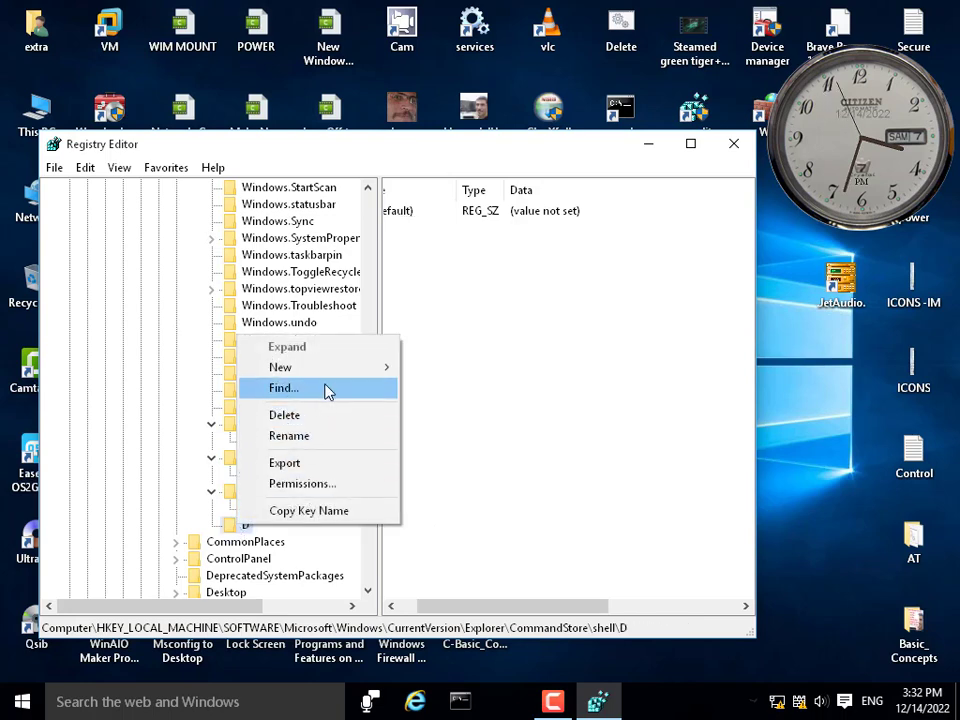
mouse_move(334, 368)
left_click(426, 369)
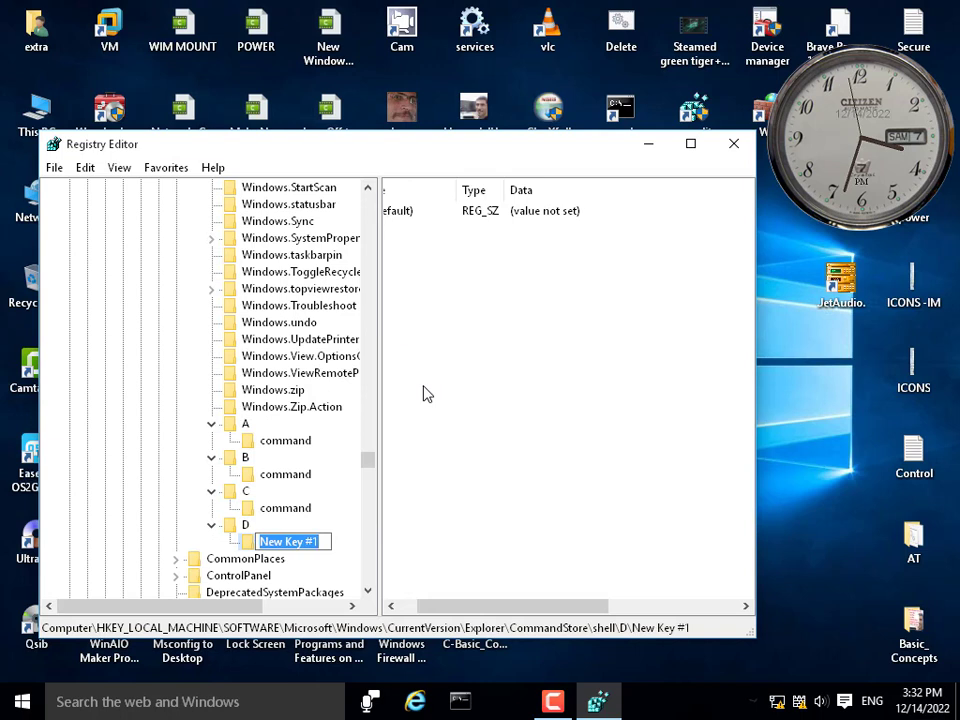
type("command")
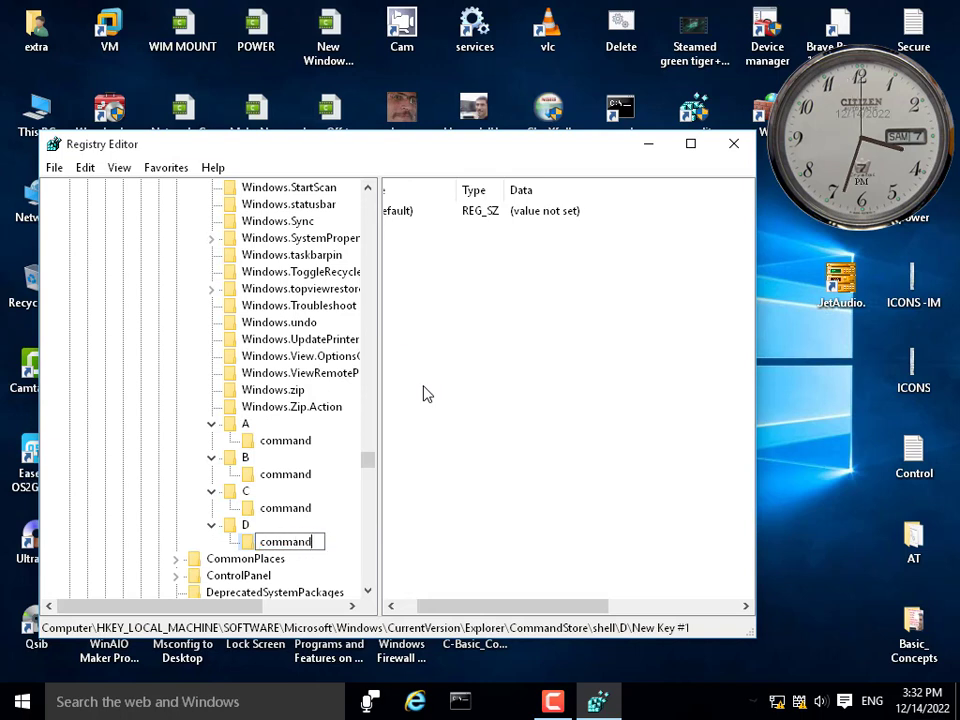
left_click(422, 439)
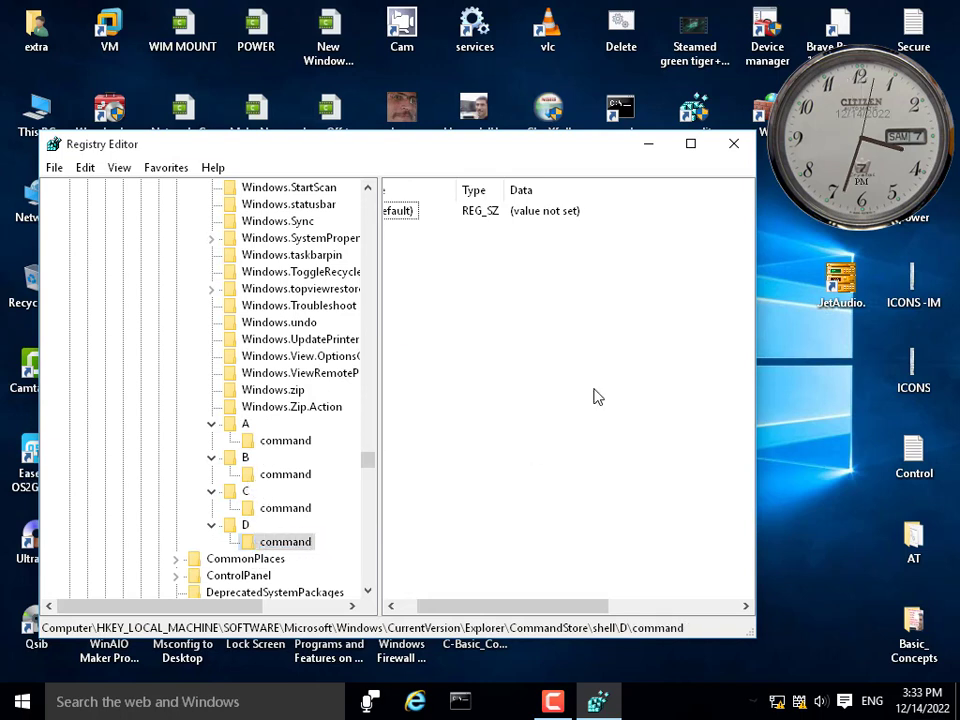
left_click_drag(558, 136, 403, 128)
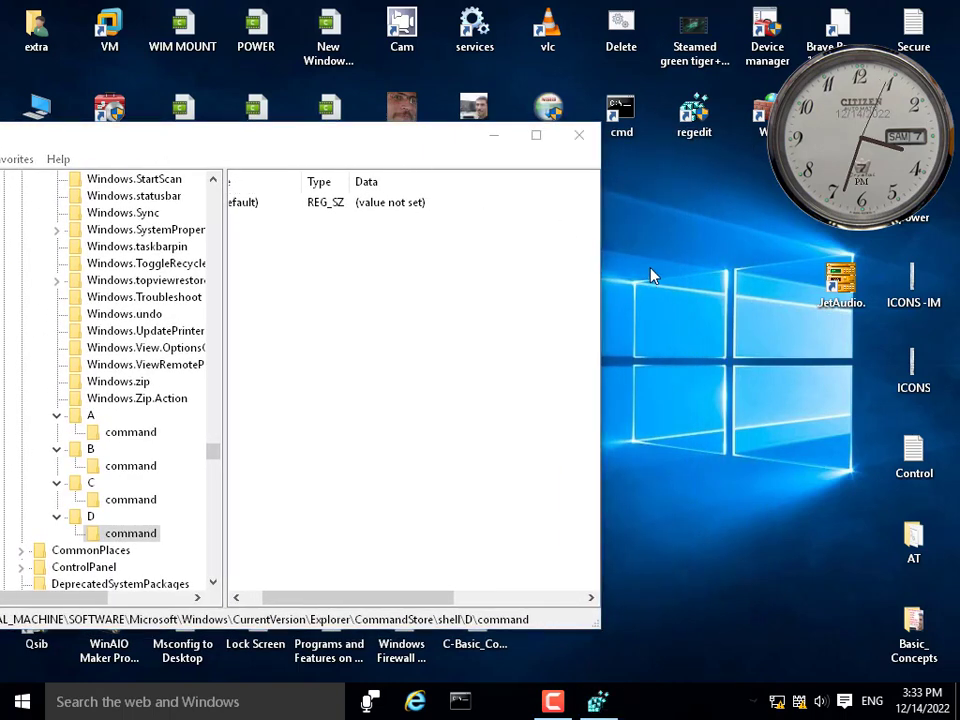
right_click(652, 272)
mouse_move(700, 430)
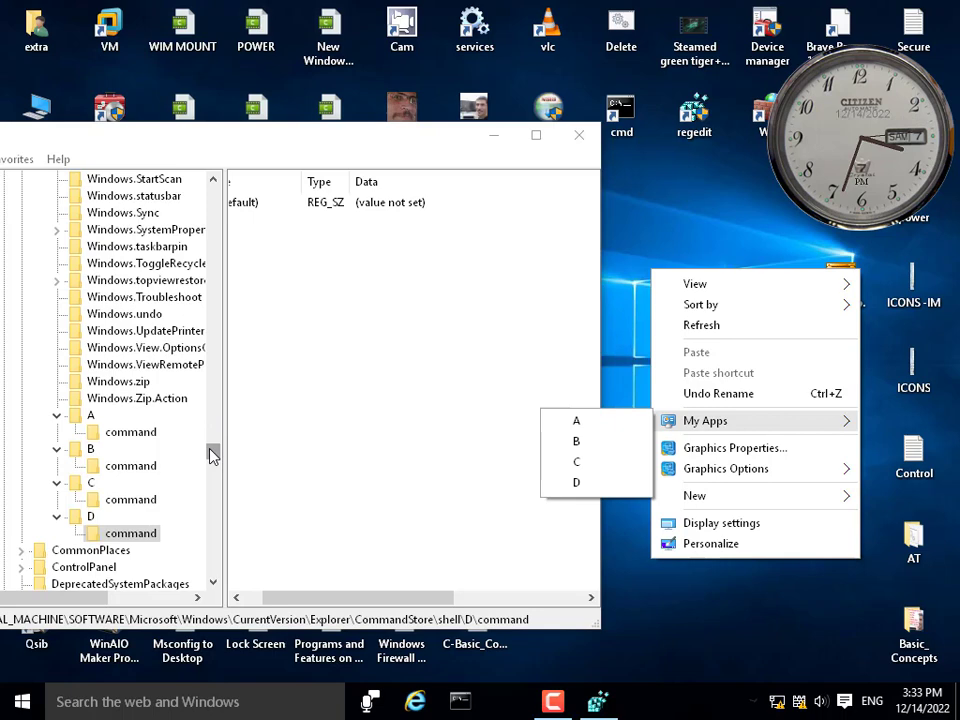
left_click(72, 420)
Export keys A and B to registry files named A and B.
right_click(72, 420)
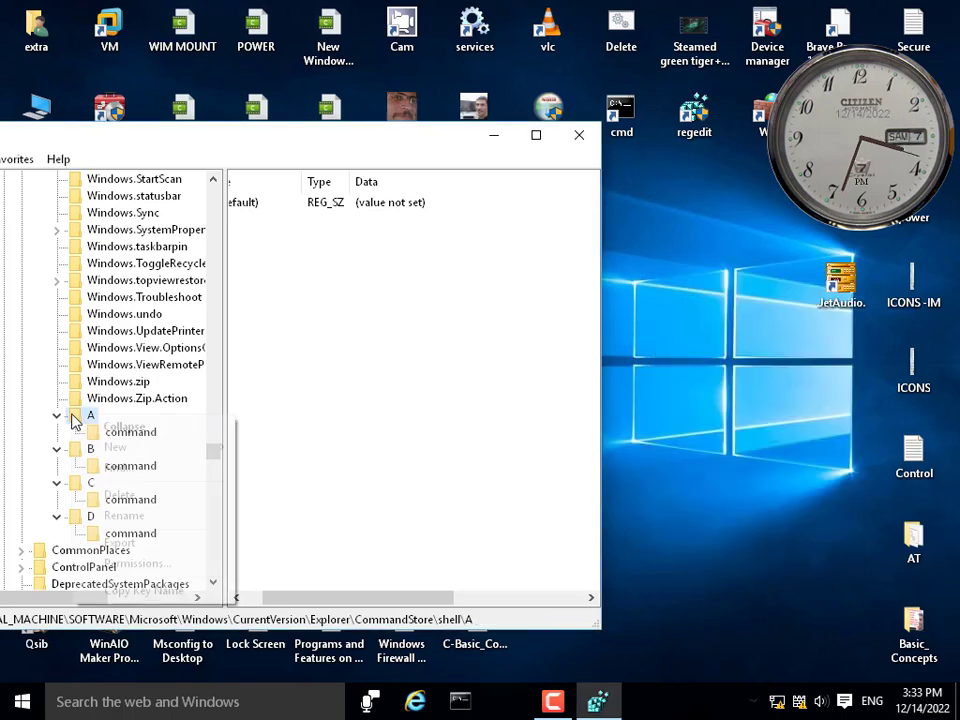
left_click(195, 548)
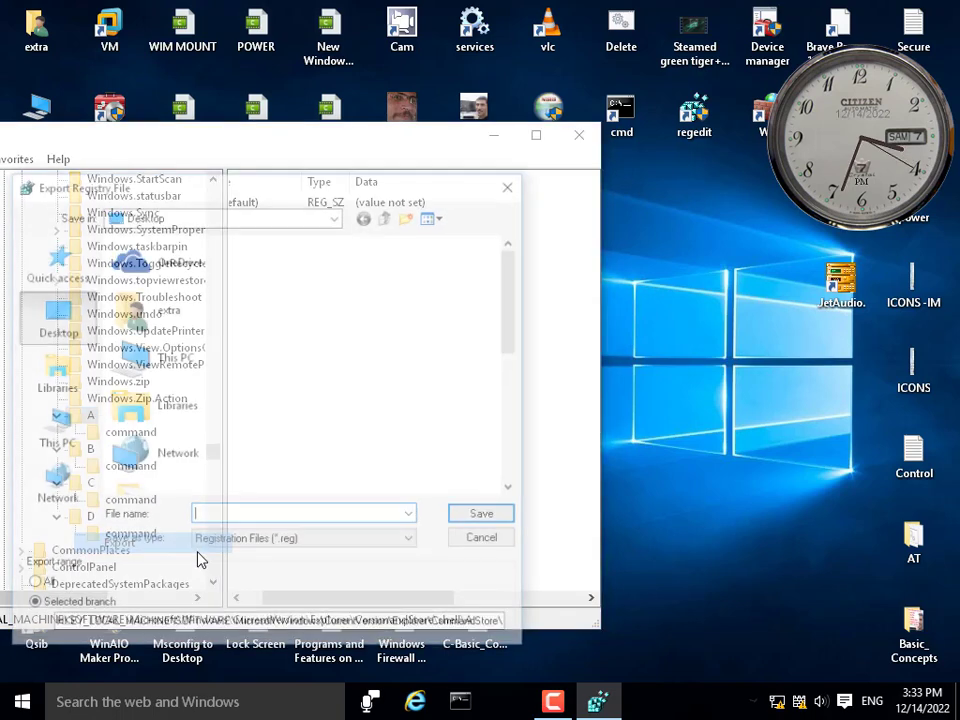
type("A")
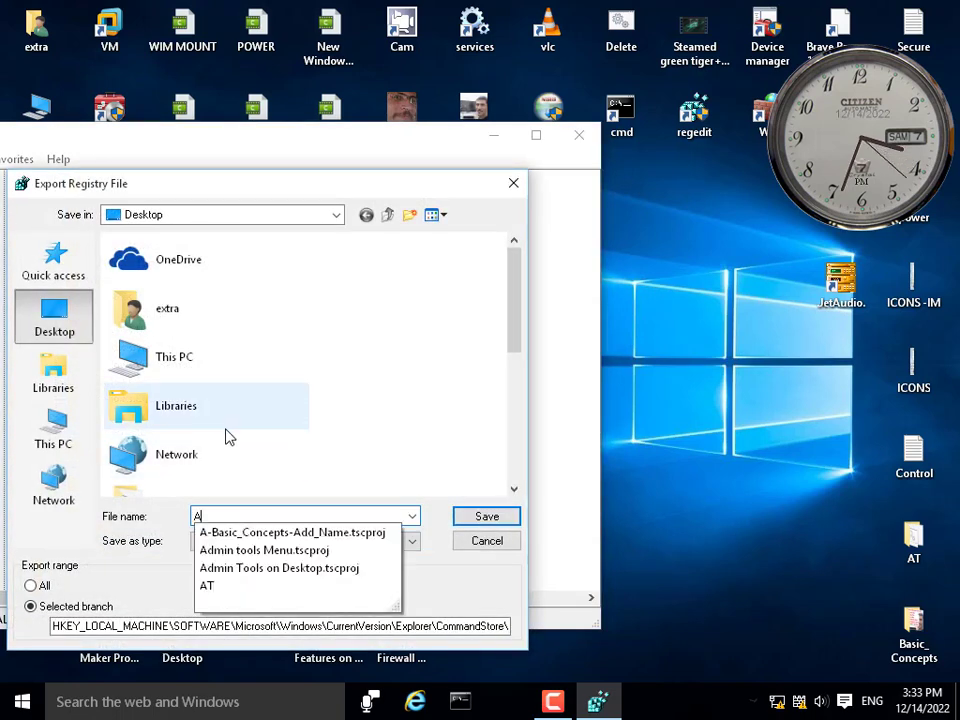
left_click(476, 516)
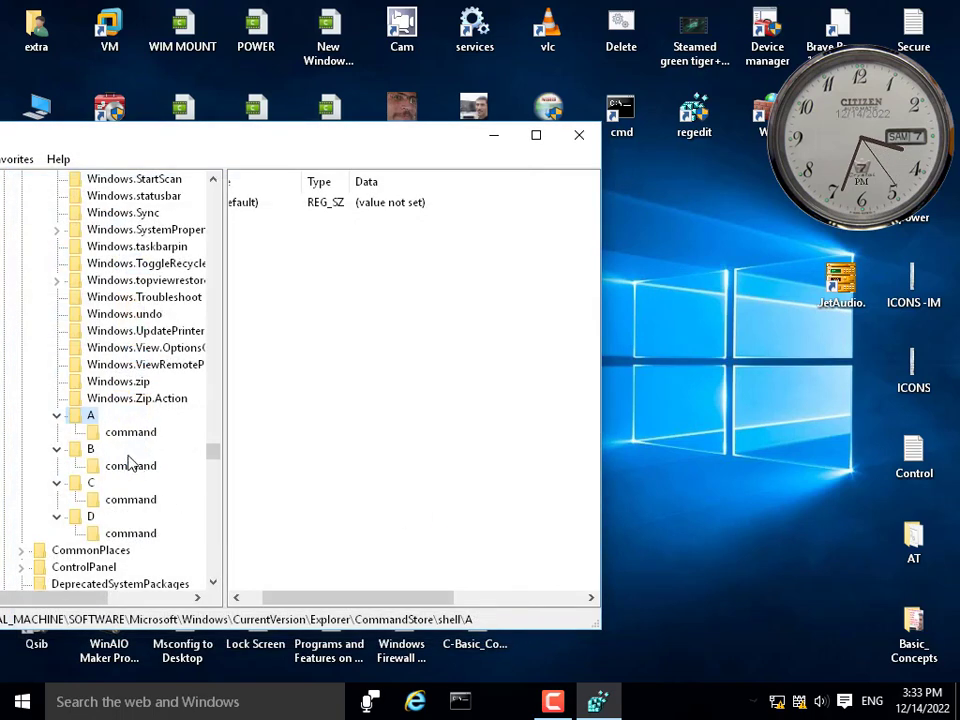
left_click(80, 451)
right_click(100, 452)
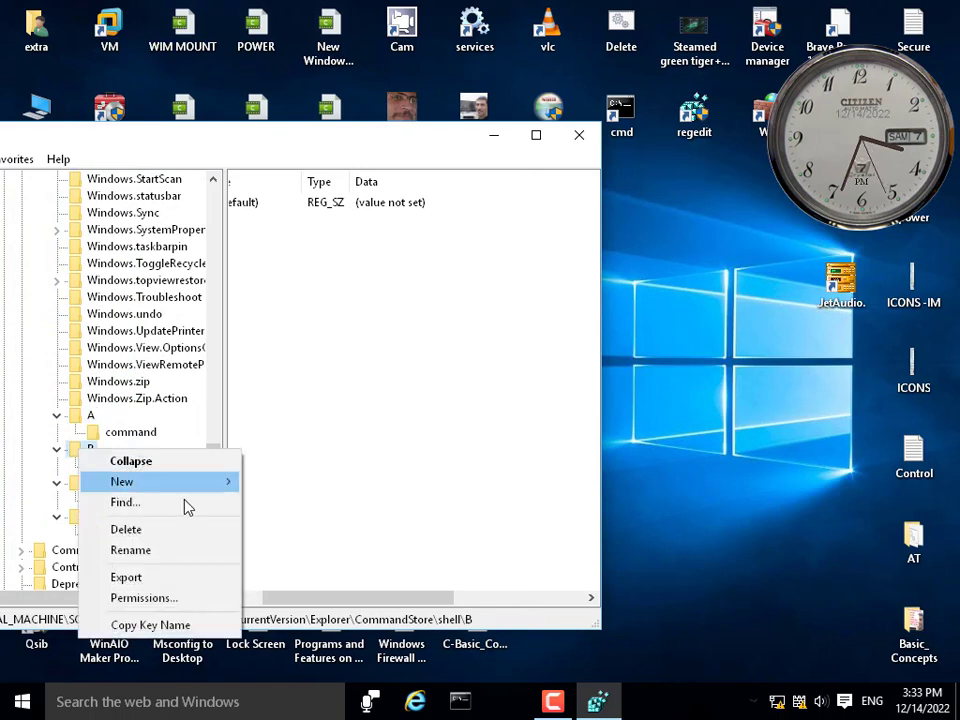
left_click(193, 578)
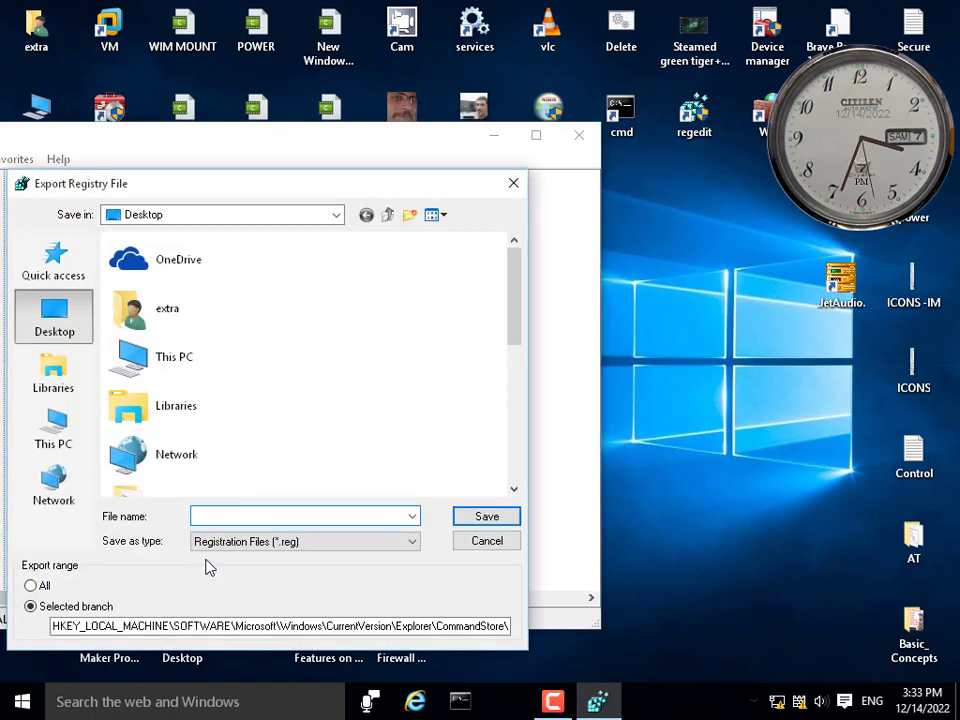
type("B")
left_click(487, 516)
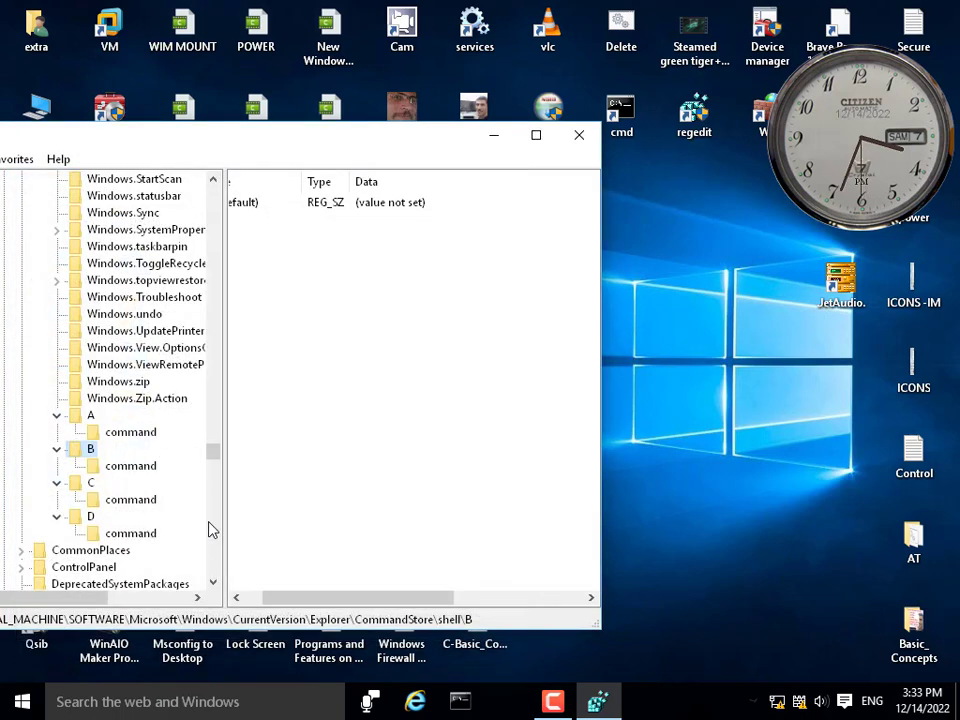
Export key C as C and key D as D to the desktop.
left_click(97, 501)
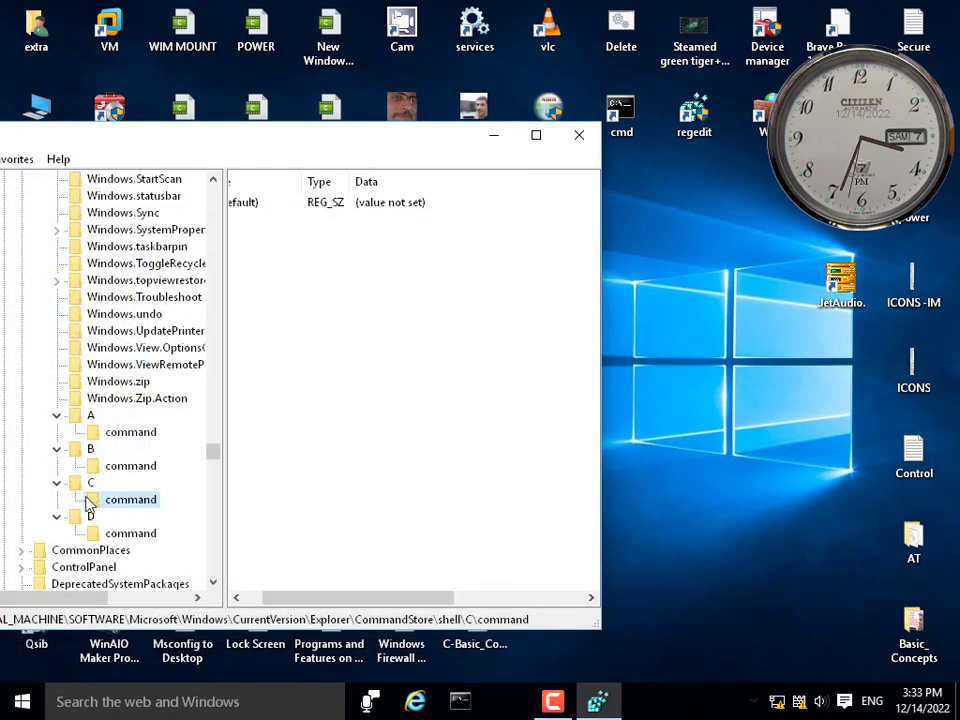
left_click(76, 484)
right_click(75, 485)
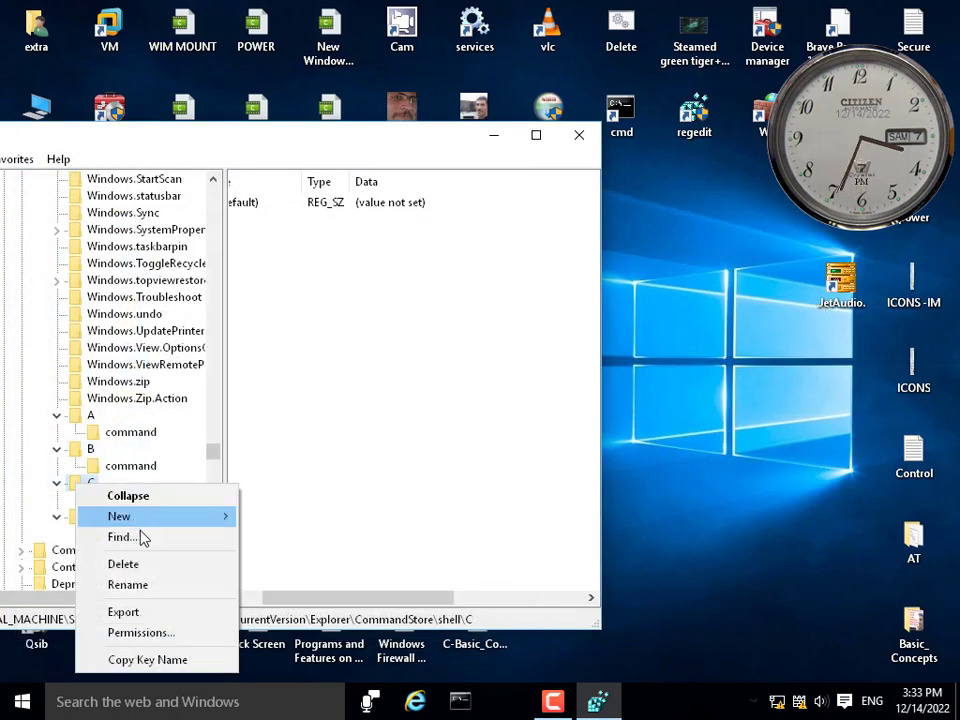
left_click(157, 612)
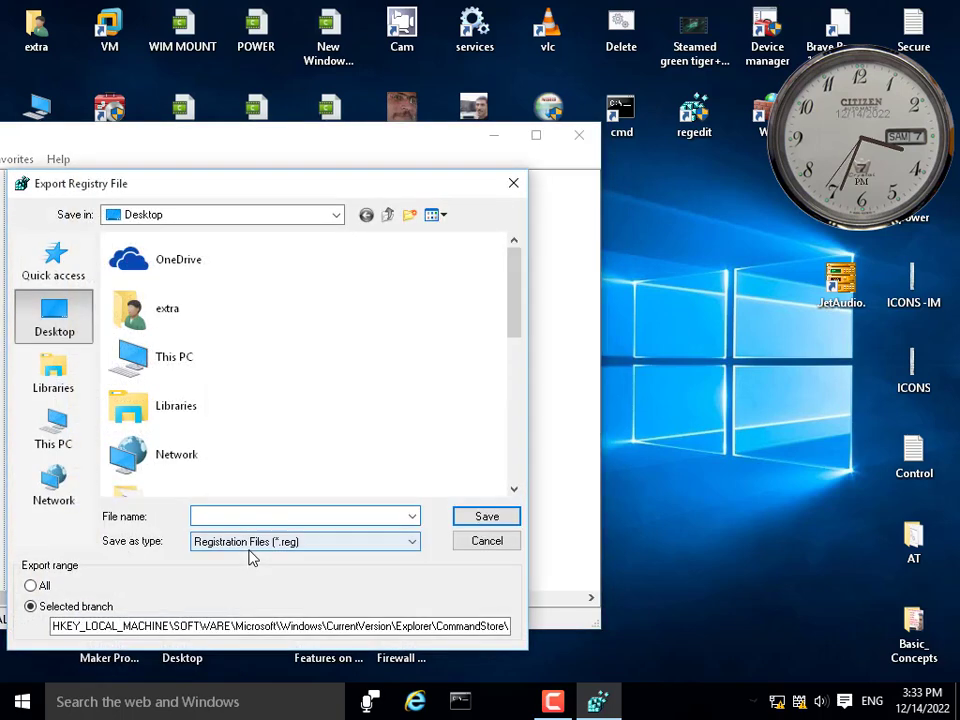
type("C")
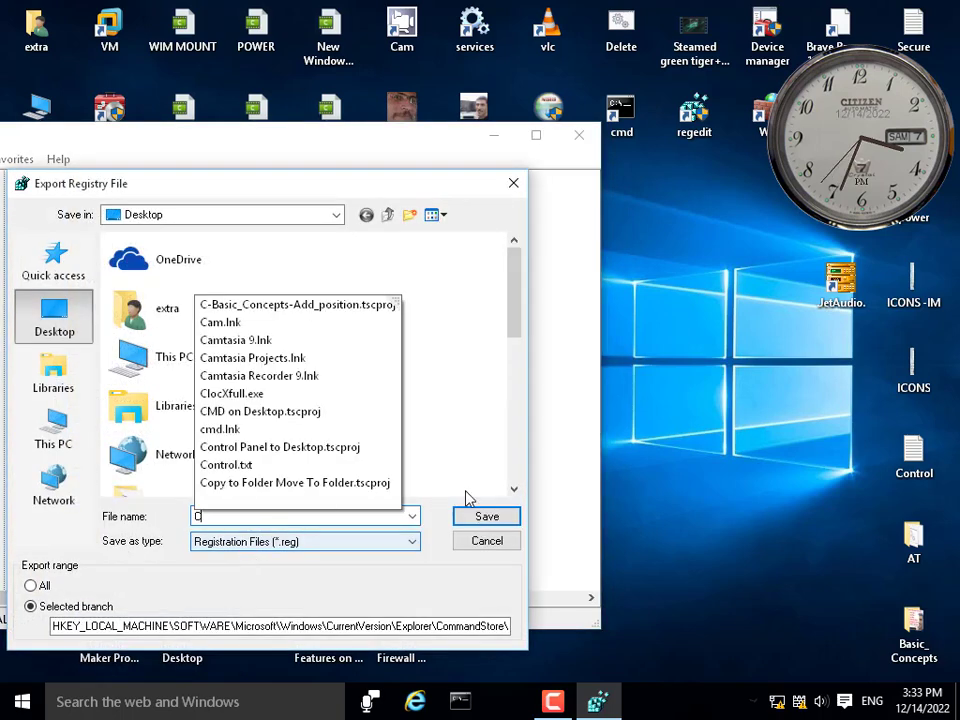
left_click(467, 567)
left_click(488, 520)
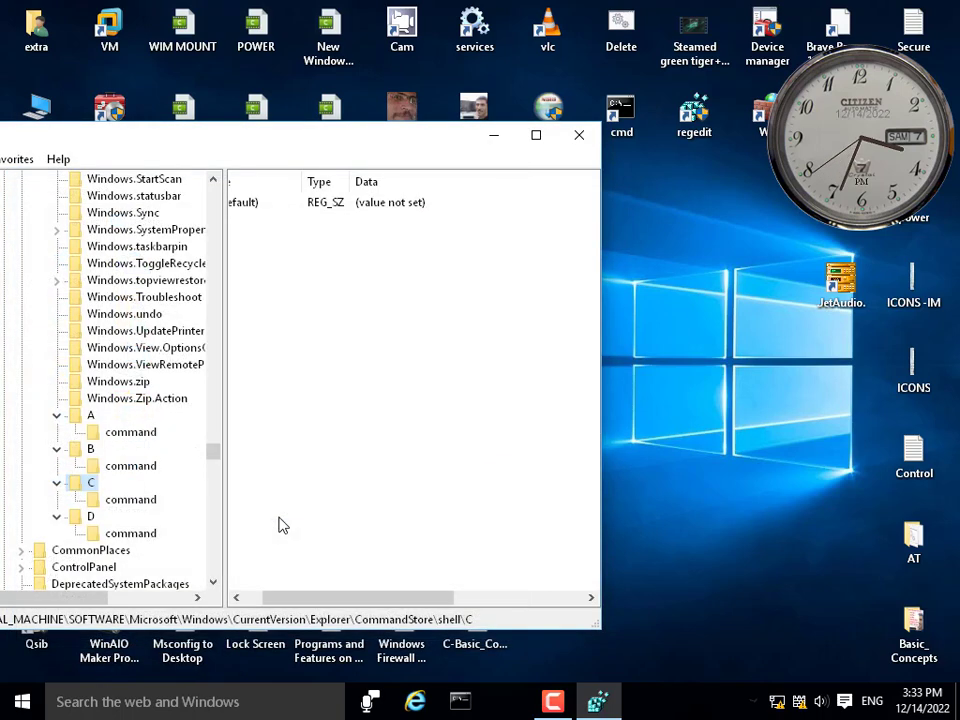
left_click(77, 518)
right_click(75, 518)
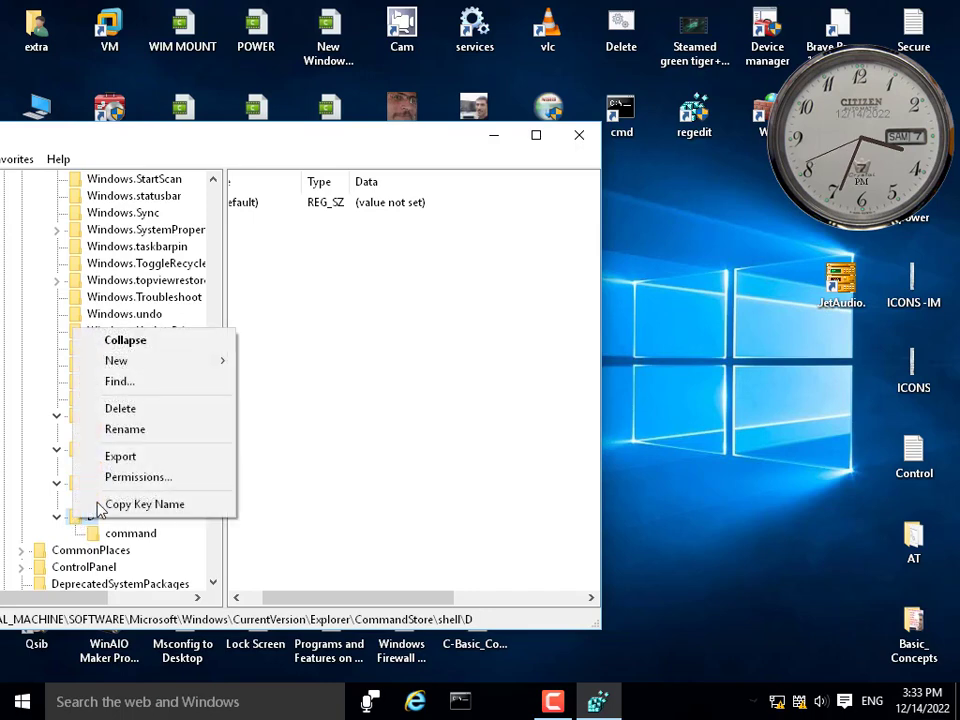
left_click(171, 458)
type("D")
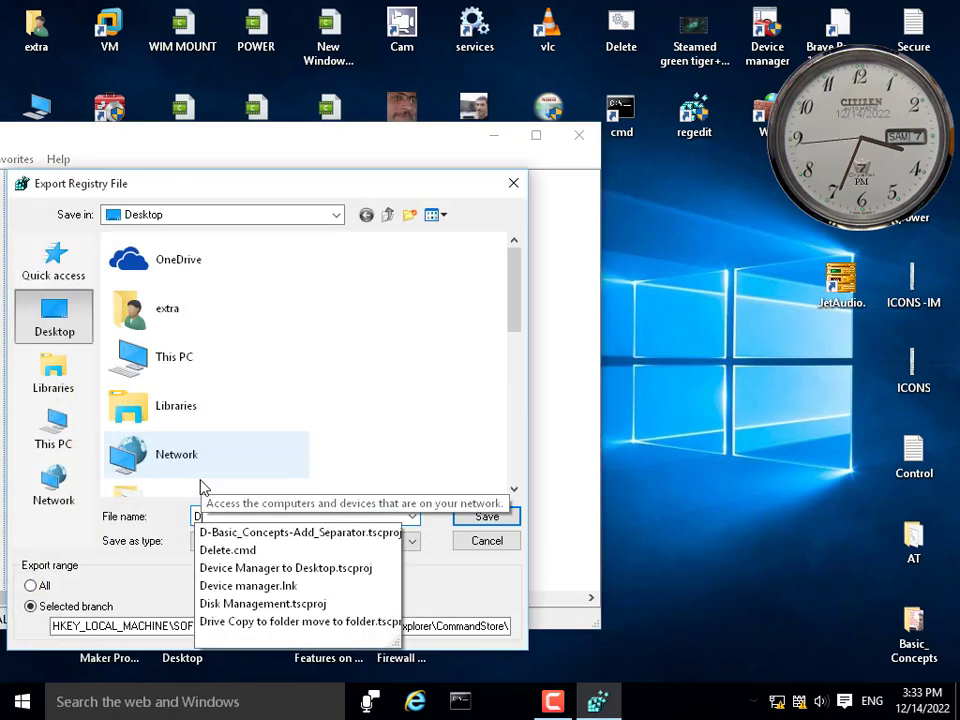
left_click(487, 517)
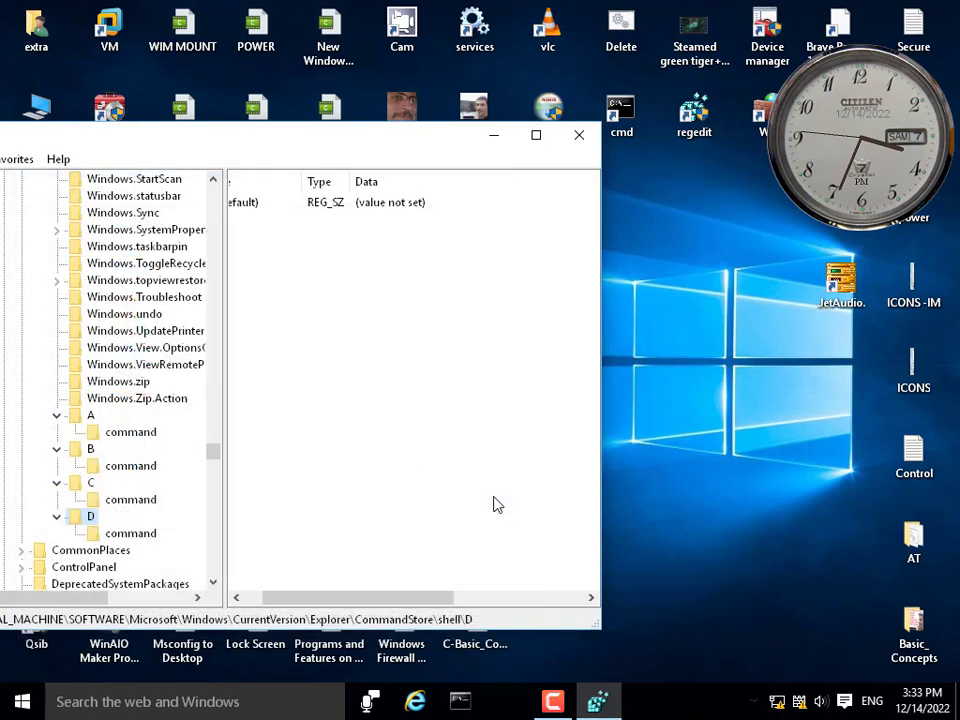
Check that the desktop's My Apps submenu lists A, B, C, D, then select key A.
right_click(640, 267)
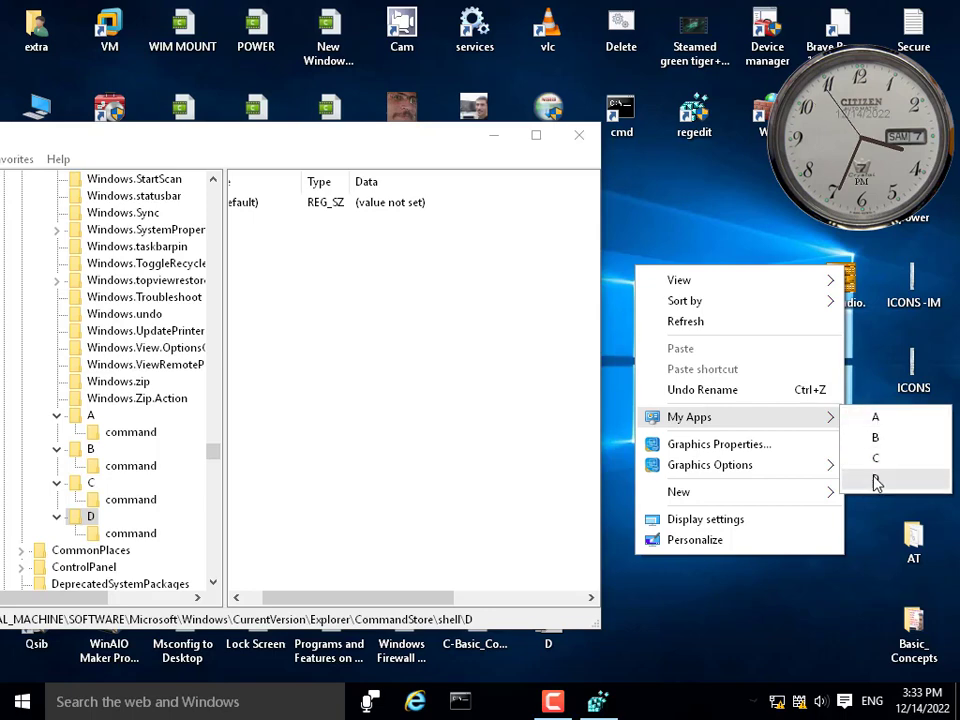
left_click(80, 423)
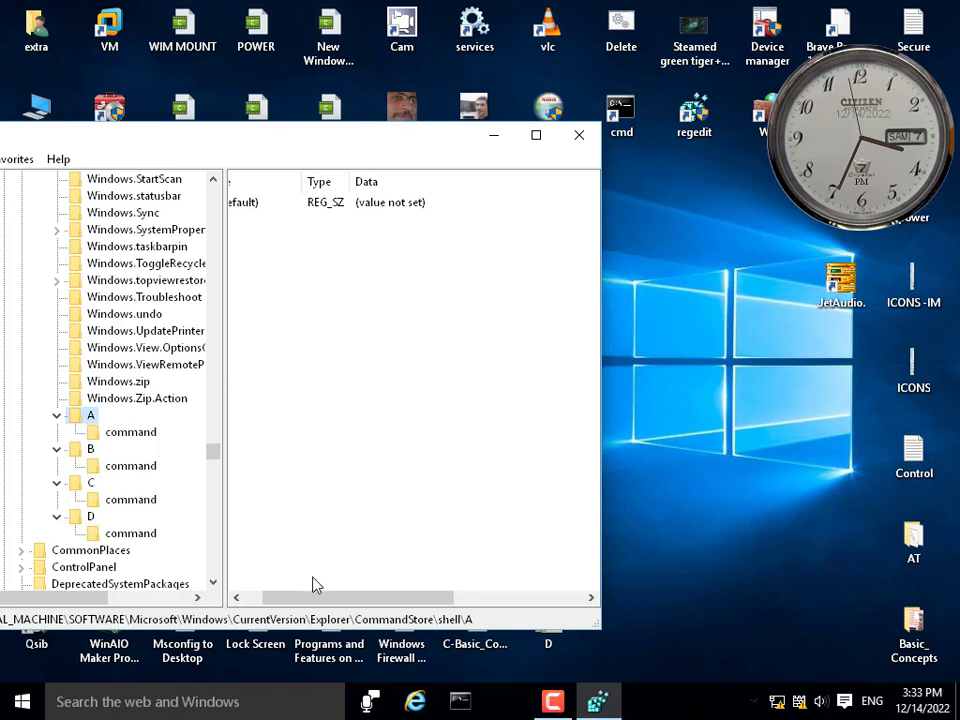
left_click_drag(313, 597, 294, 597)
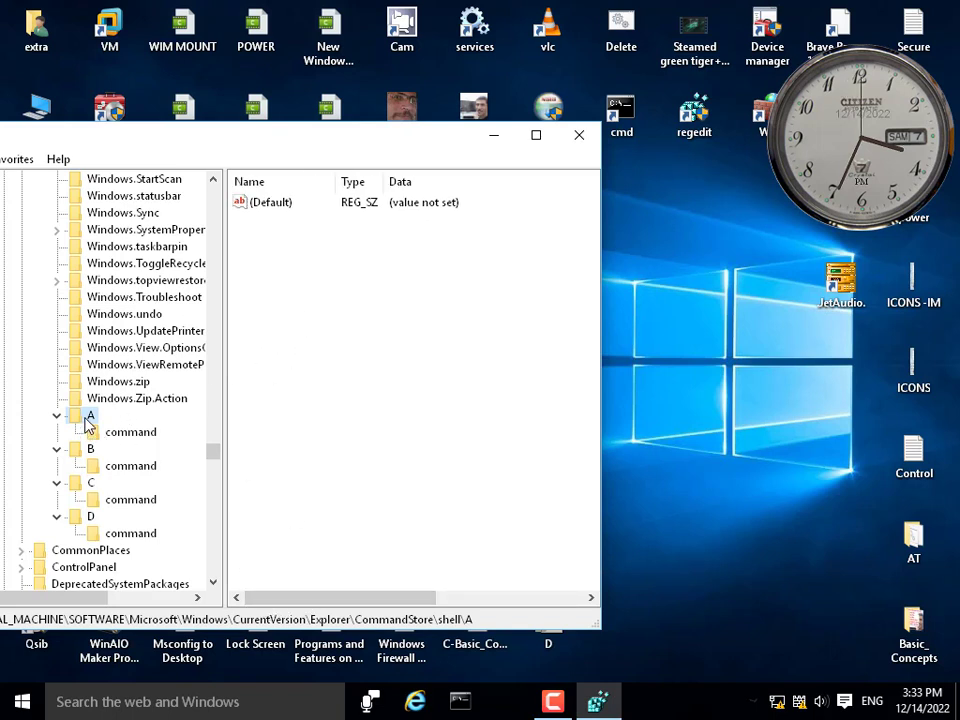
Add a string value named icon to key A with data cmd.
right_click(264, 313)
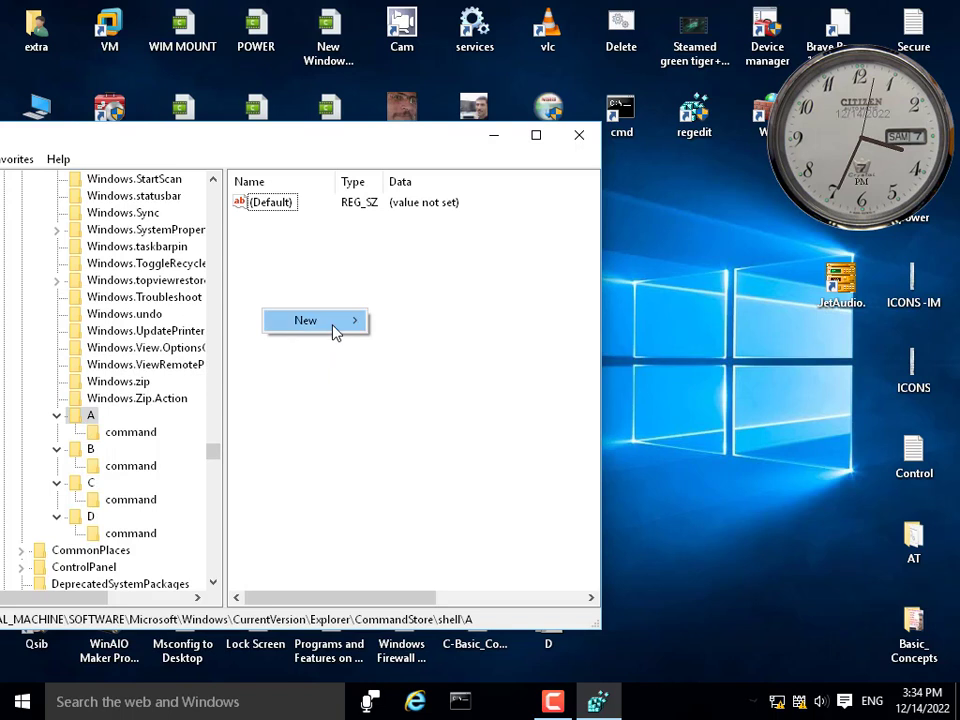
mouse_move(336, 332)
left_click(432, 346)
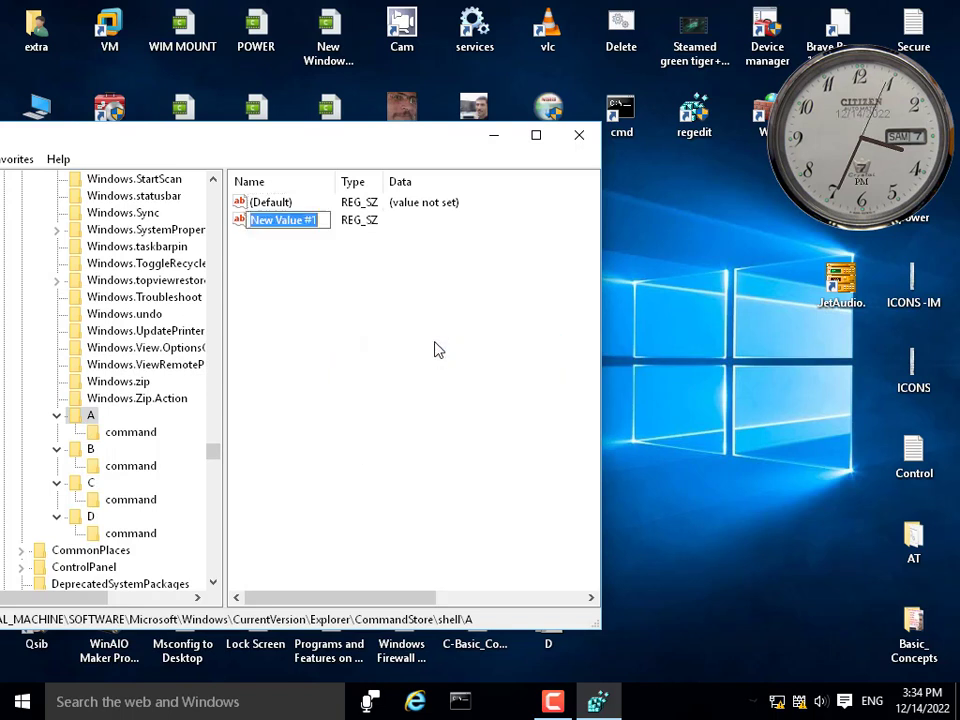
type("ico")
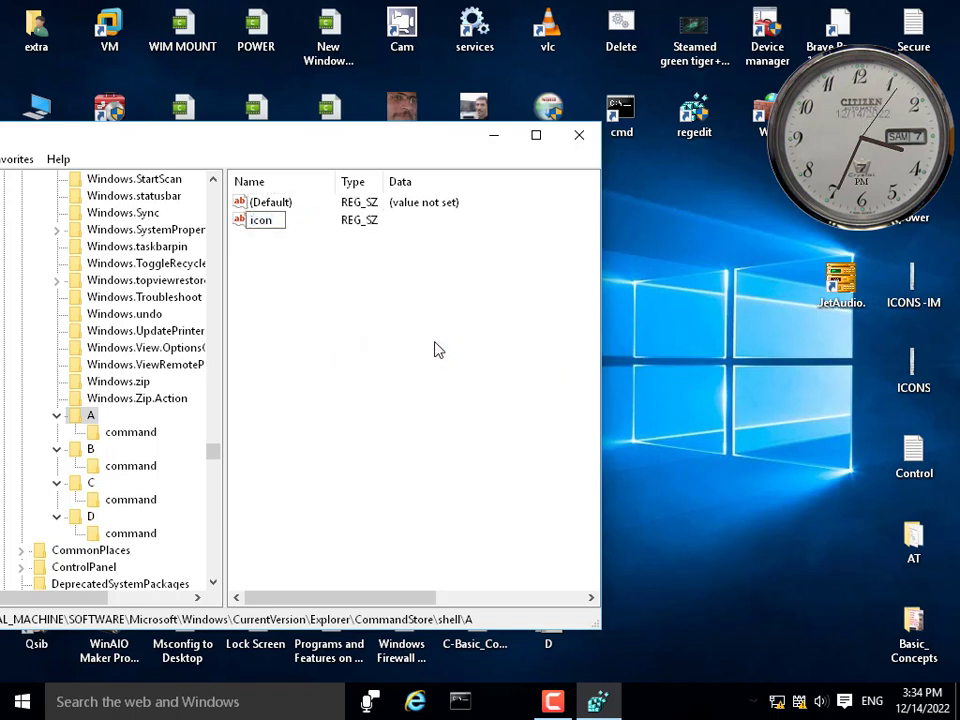
type("n")
key("Return")
key("Return")
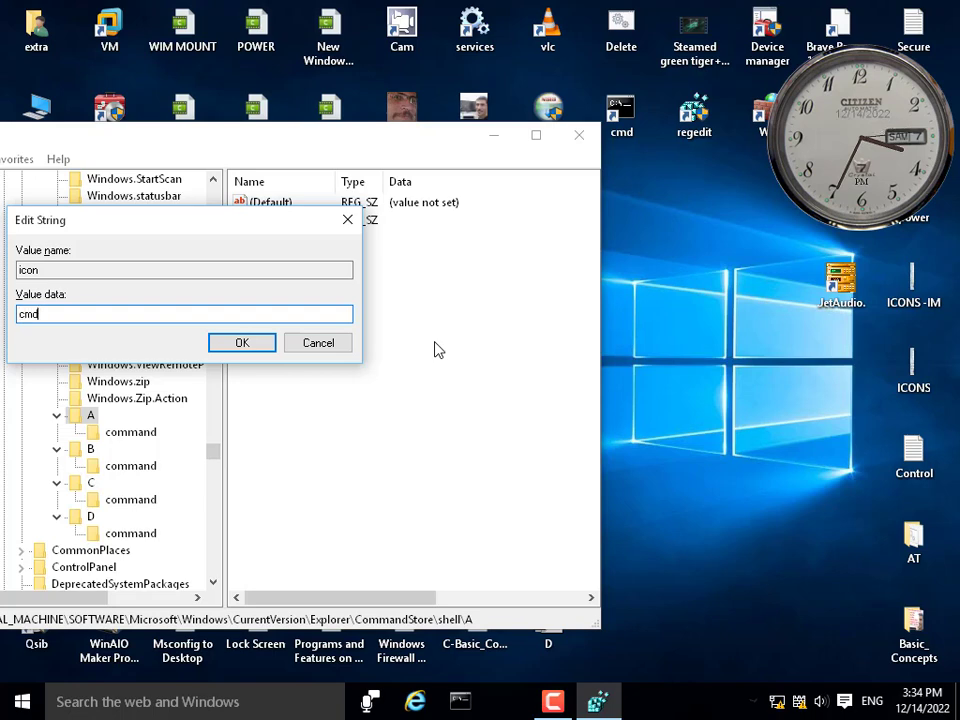
key("Return")
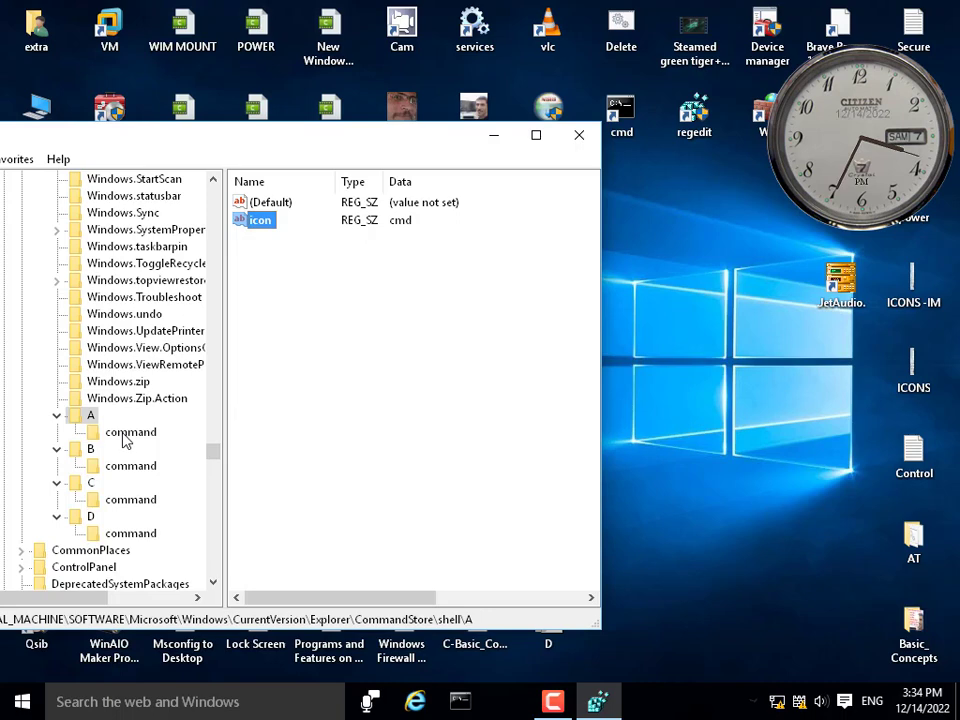
Set the default value of A's command subkey to cmd.exe.
left_click(128, 432)
double_click(267, 203)
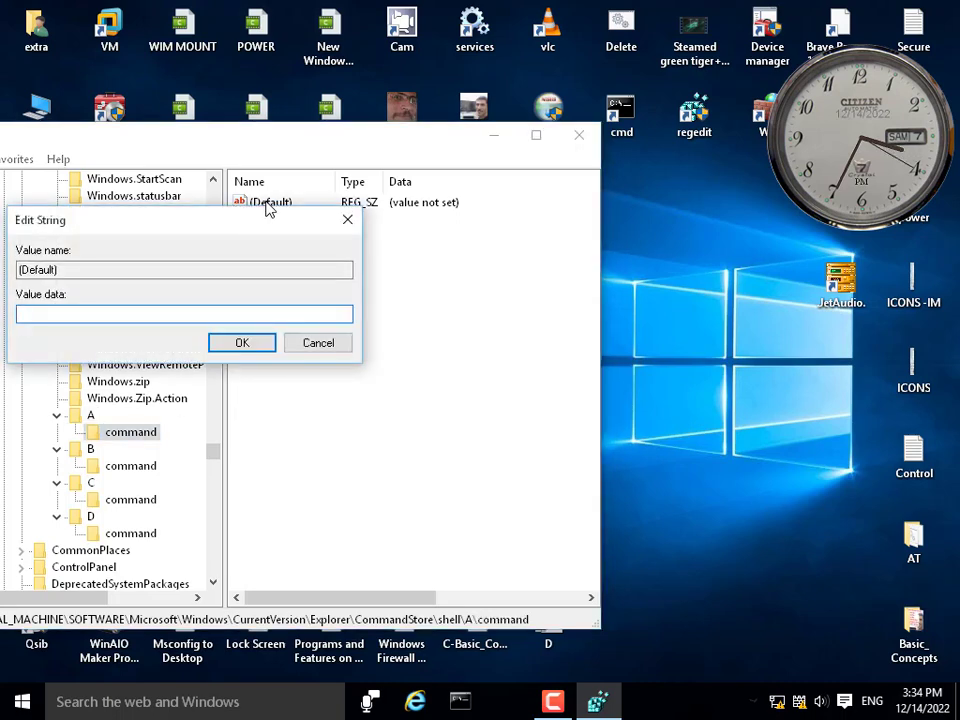
type("cmd.exe")
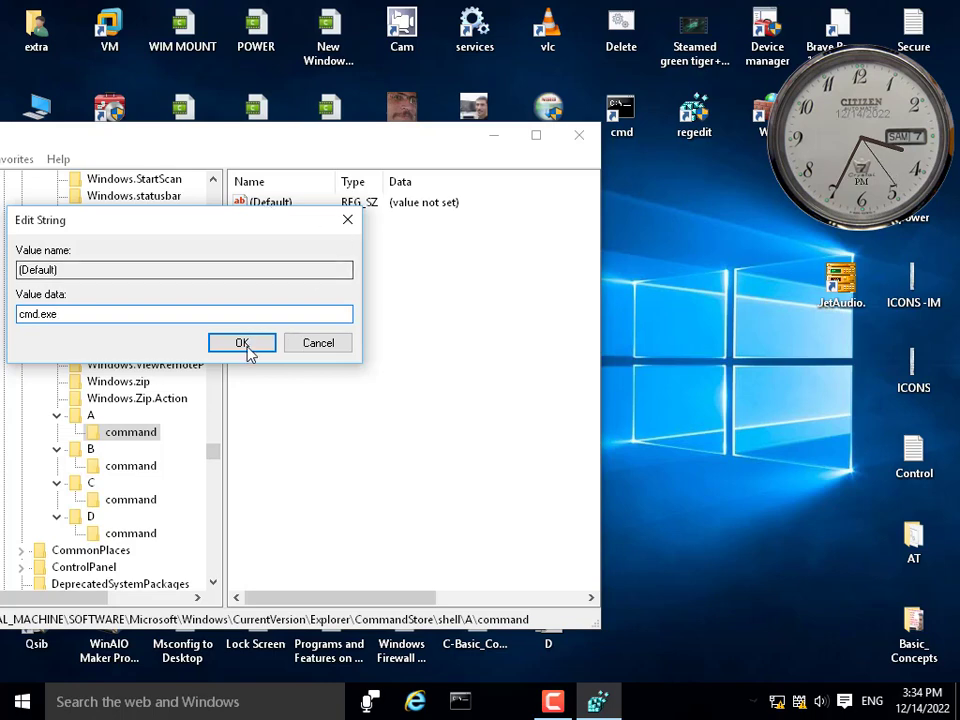
left_click(250, 350)
Correct key A's icon value data to cmd.exe.
left_click(90, 415)
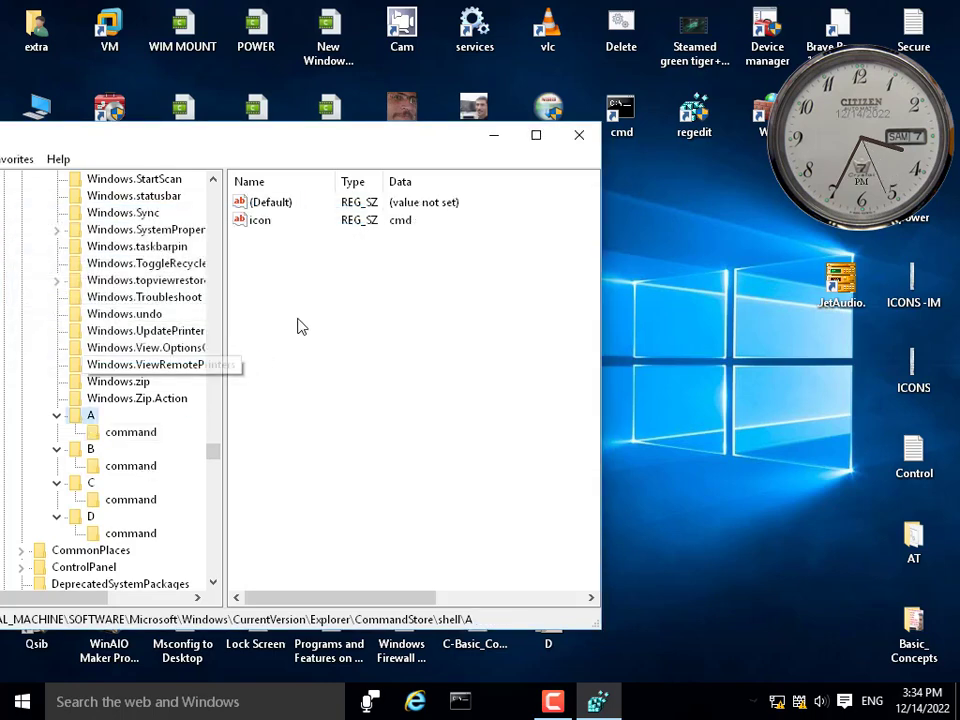
double_click(260, 220)
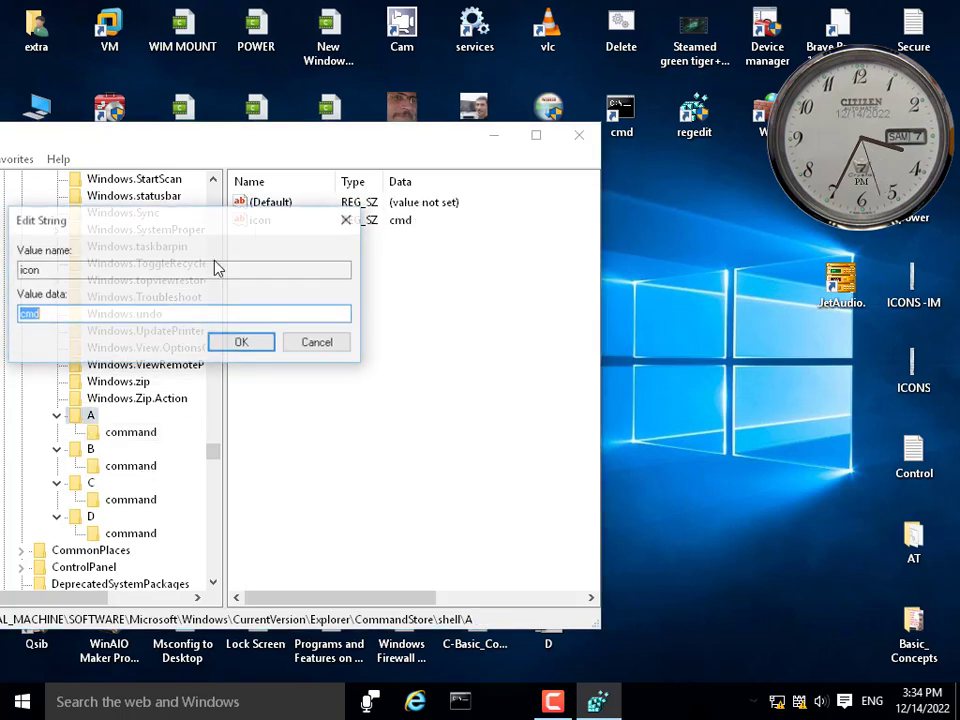
left_click(168, 314)
type(".e")
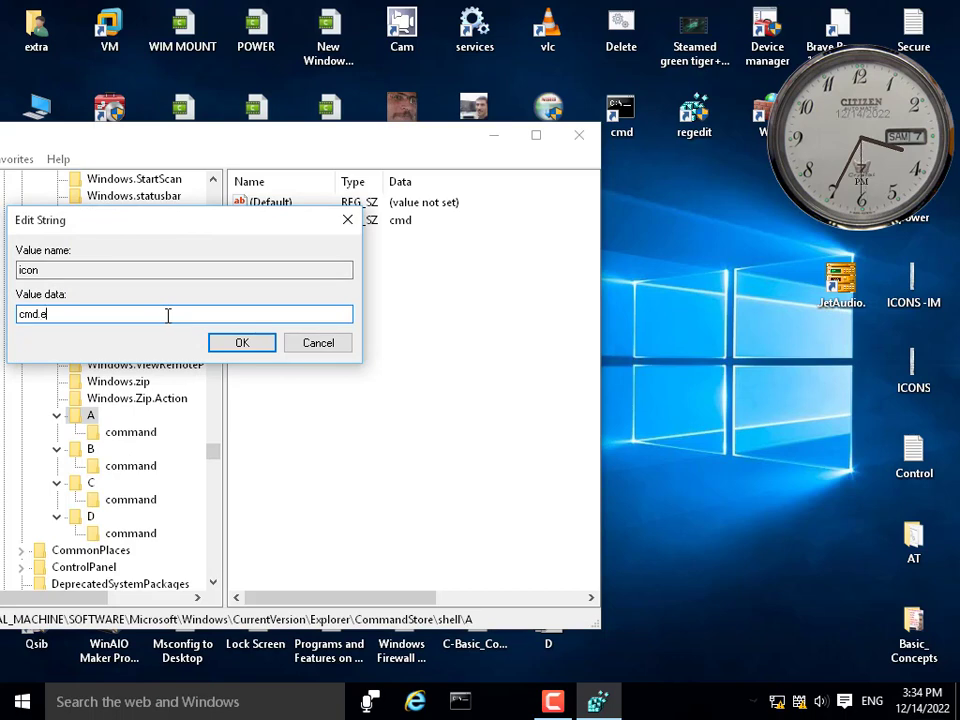
type("xe")
left_click(244, 346)
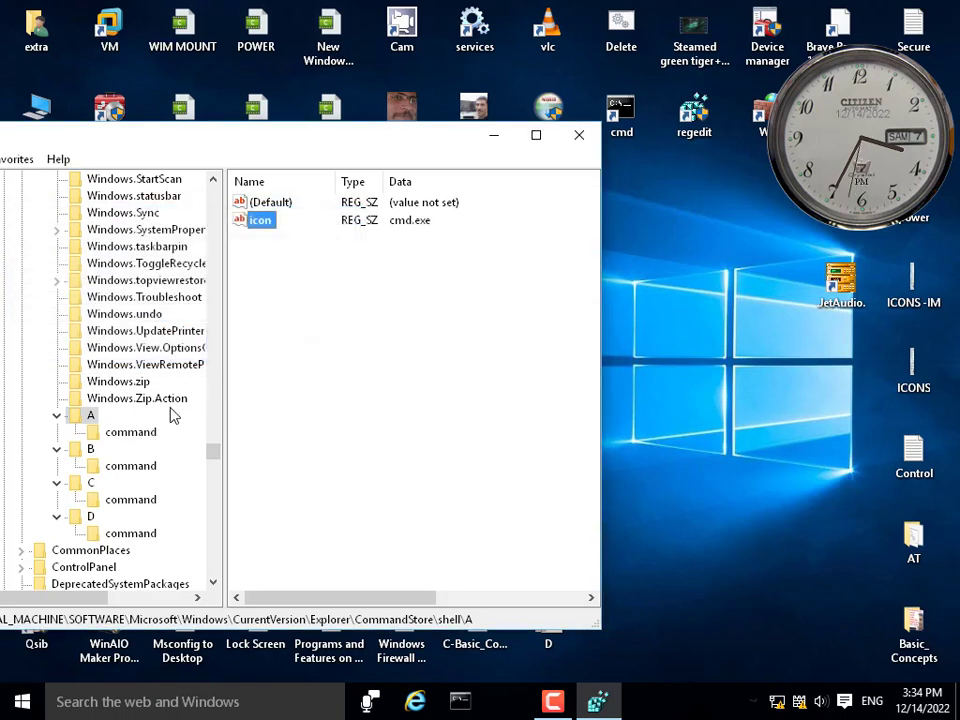
left_click(124, 432)
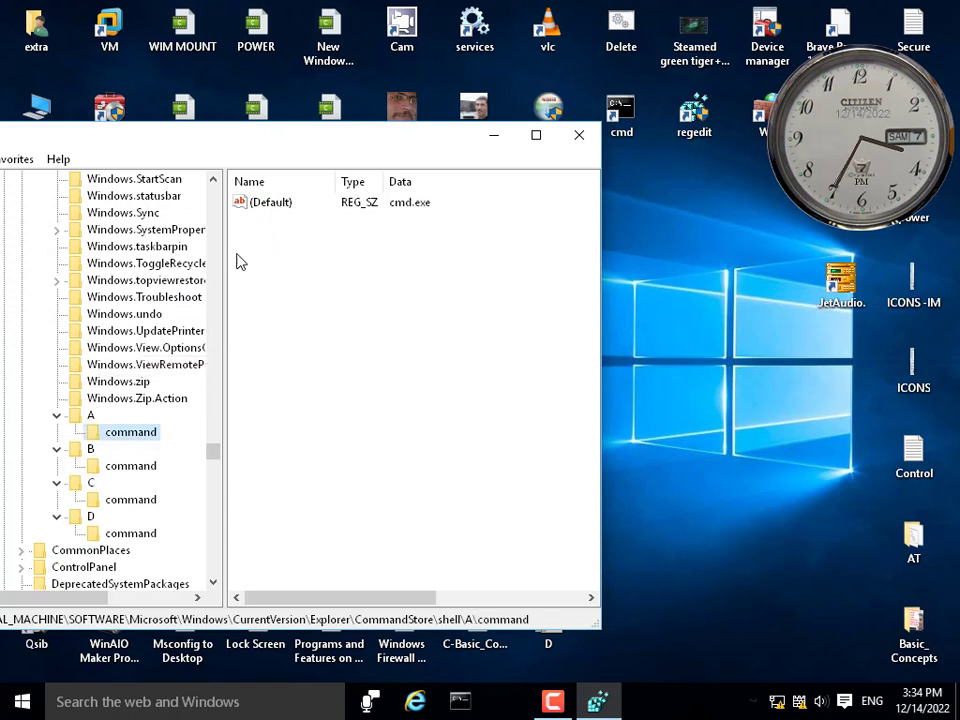
left_click(79, 449)
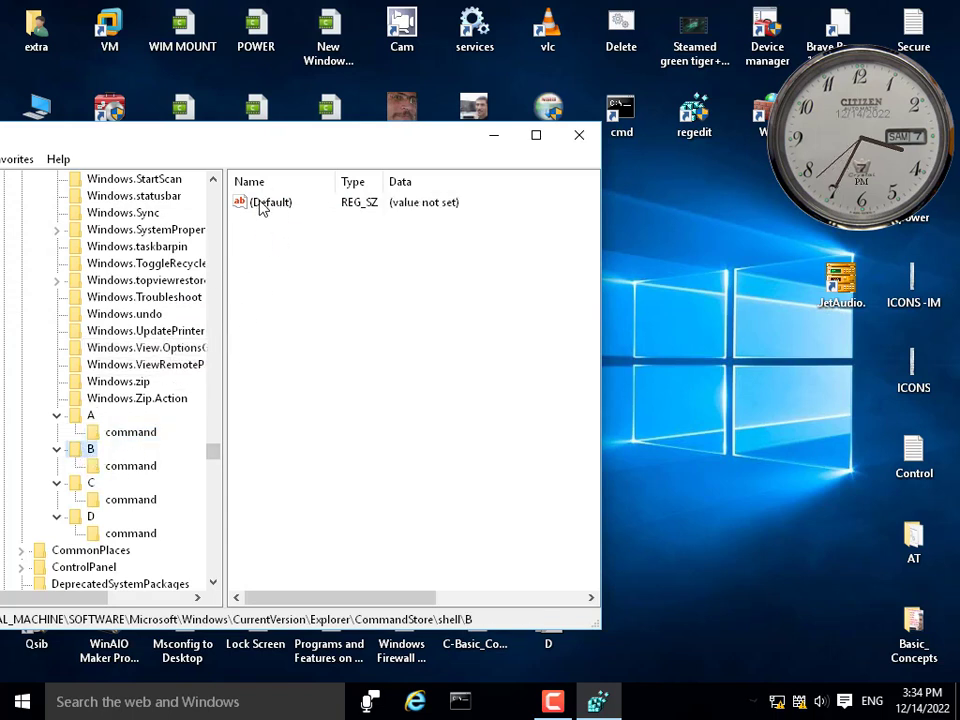
Set key B's default value to mspaint.
right_click(288, 270)
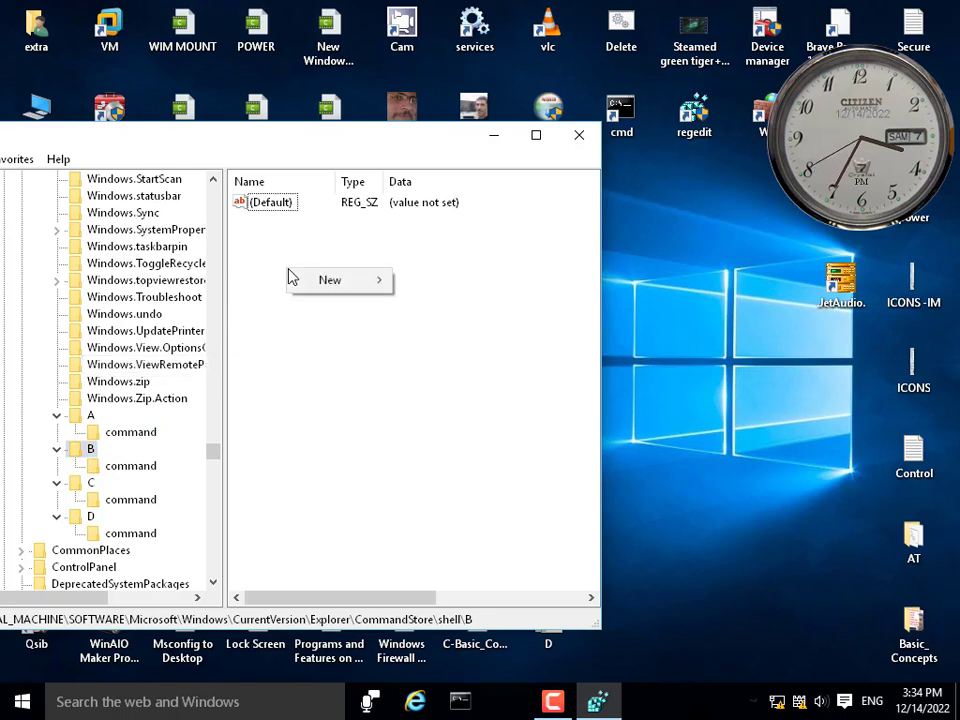
left_click(280, 205)
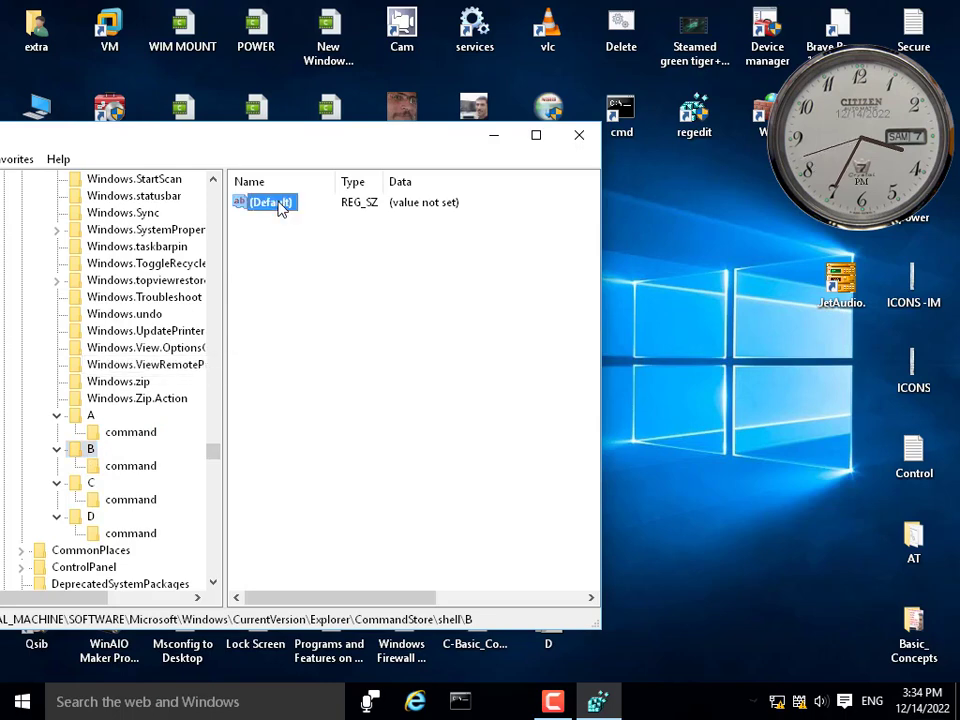
double_click(280, 205)
type("ms")
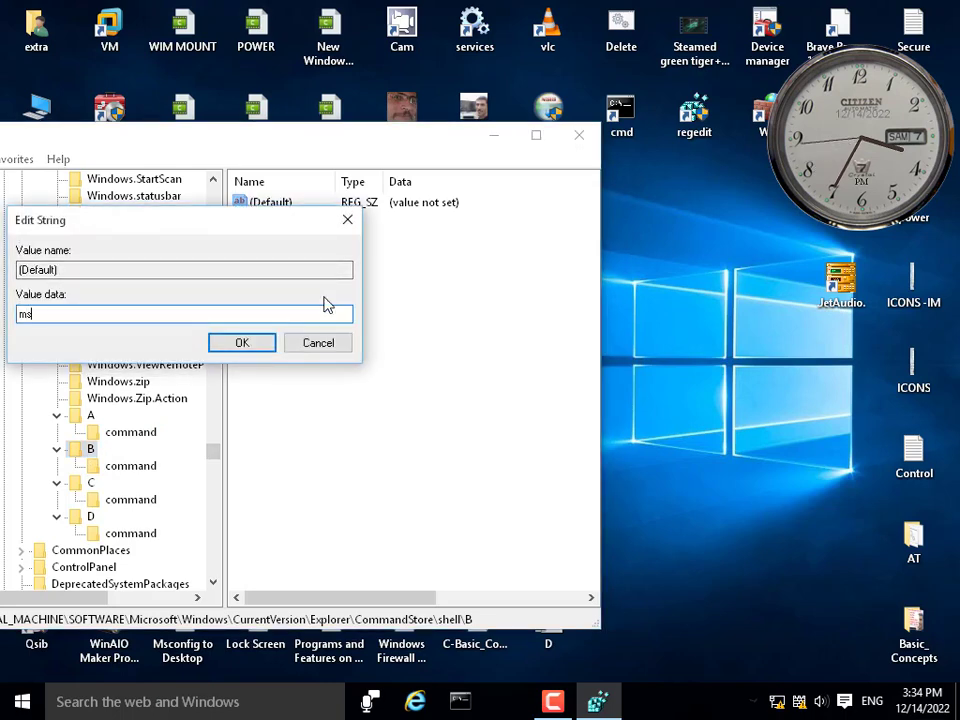
type("paint")
left_click(252, 345)
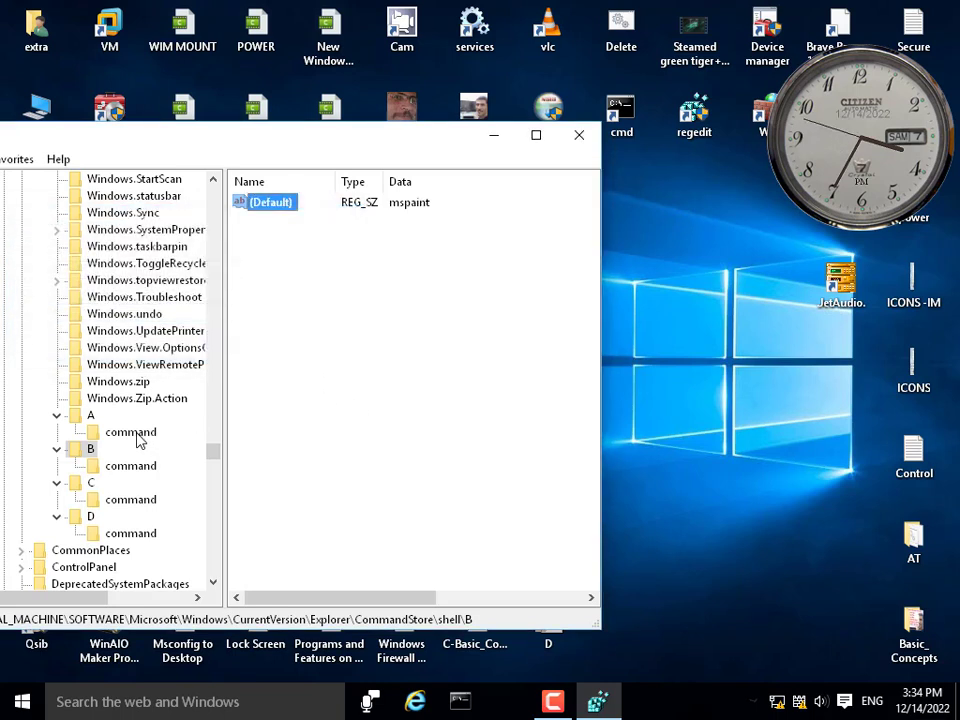
Set key A's default value to CMD and check the desktop's My Apps submenu.
left_click(90, 415)
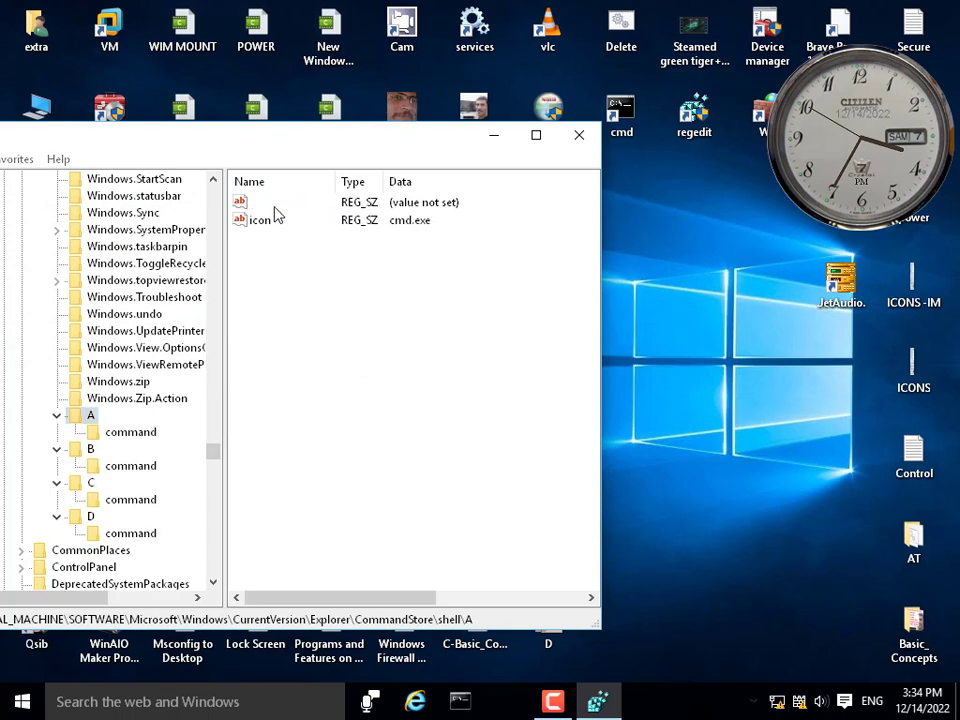
double_click(276, 205)
type("CM")
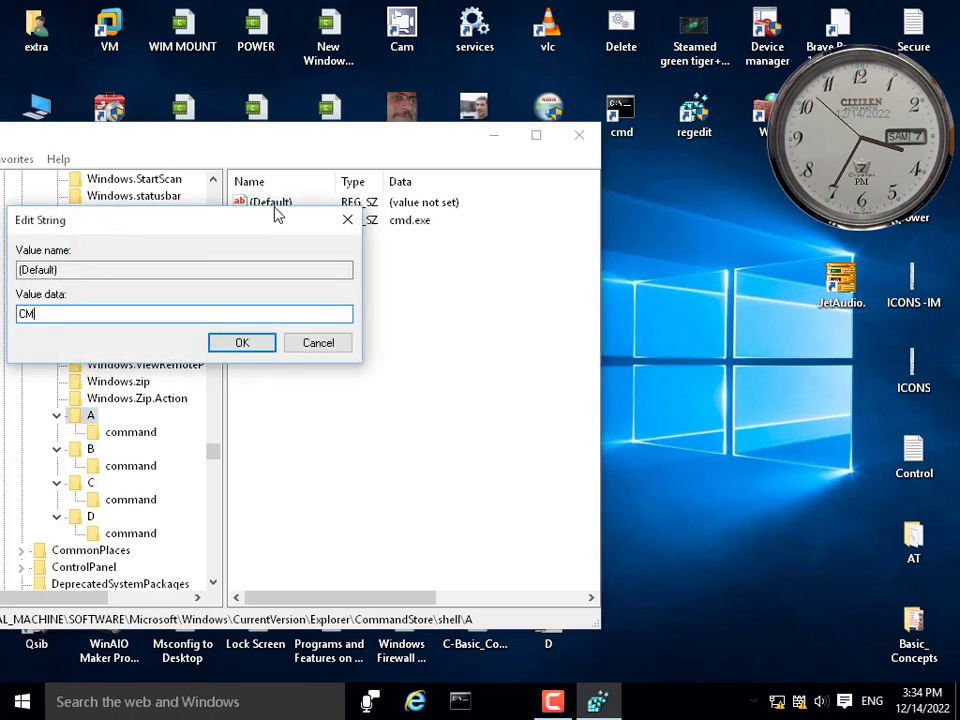
type("D")
left_click(258, 345)
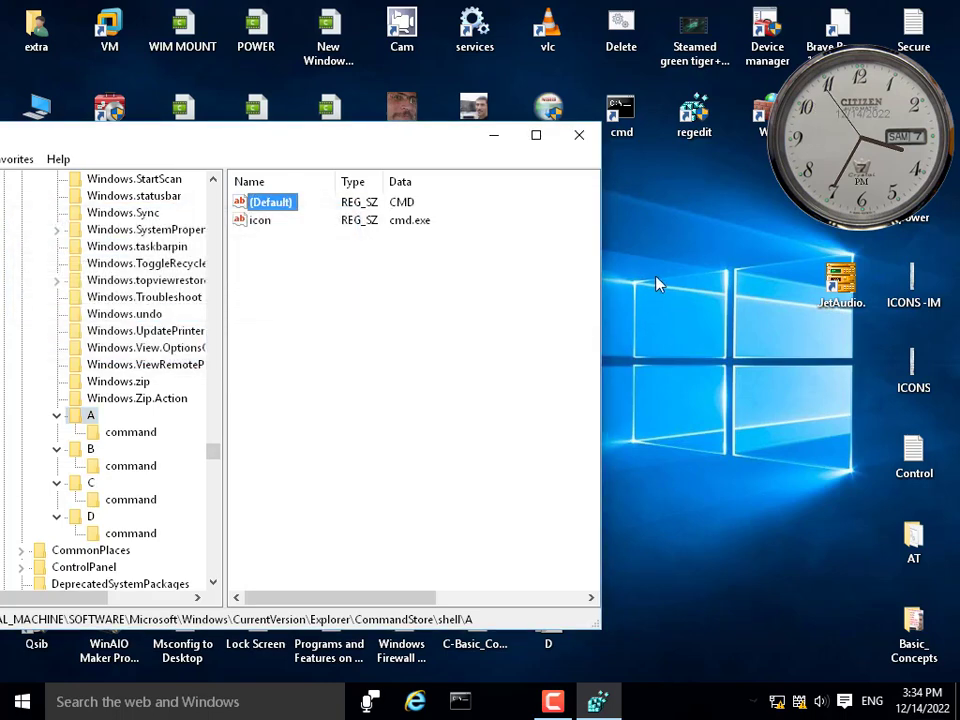
right_click(656, 285)
mouse_move(720, 431)
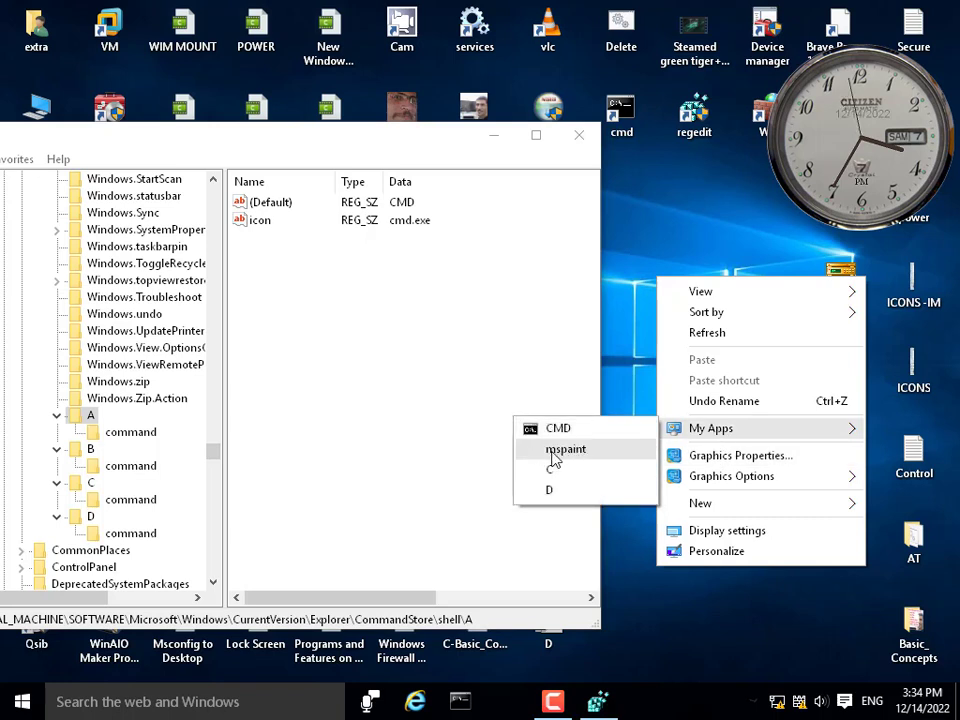
Add an Icon string value of mspaint.exe to key B and check the My Apps menu.
left_click(88, 450)
right_click(272, 271)
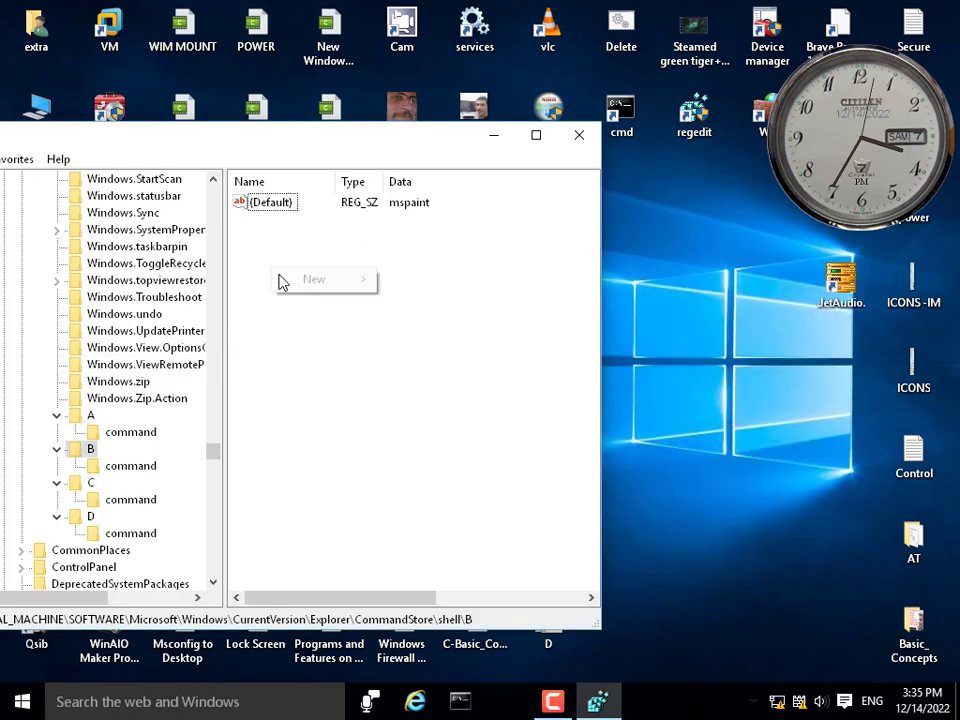
mouse_move(355, 281)
left_click(416, 308)
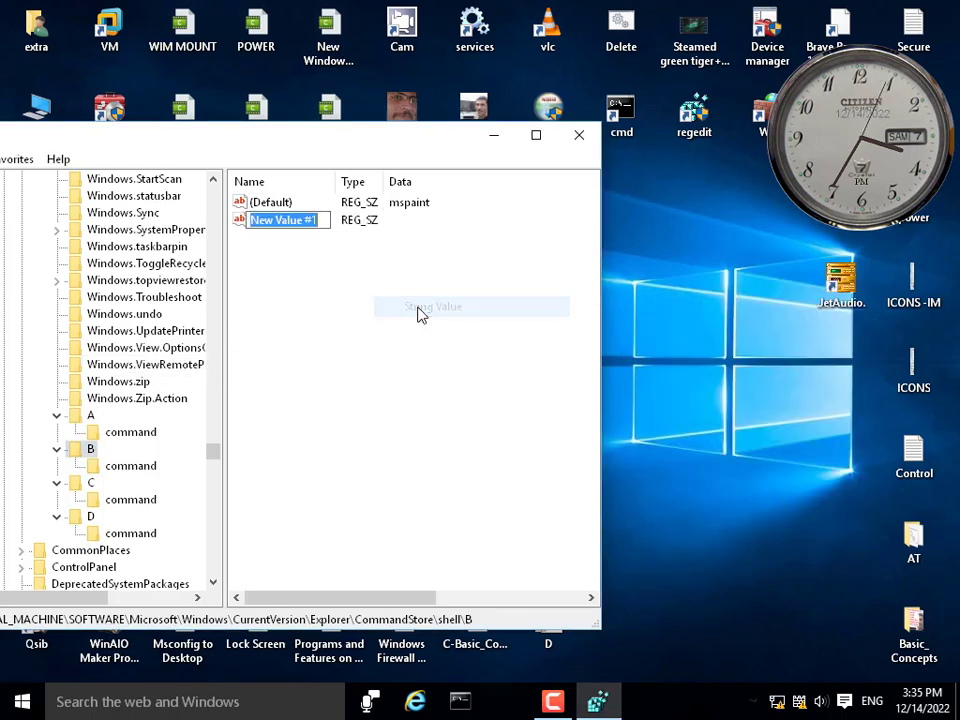
type("Ico")
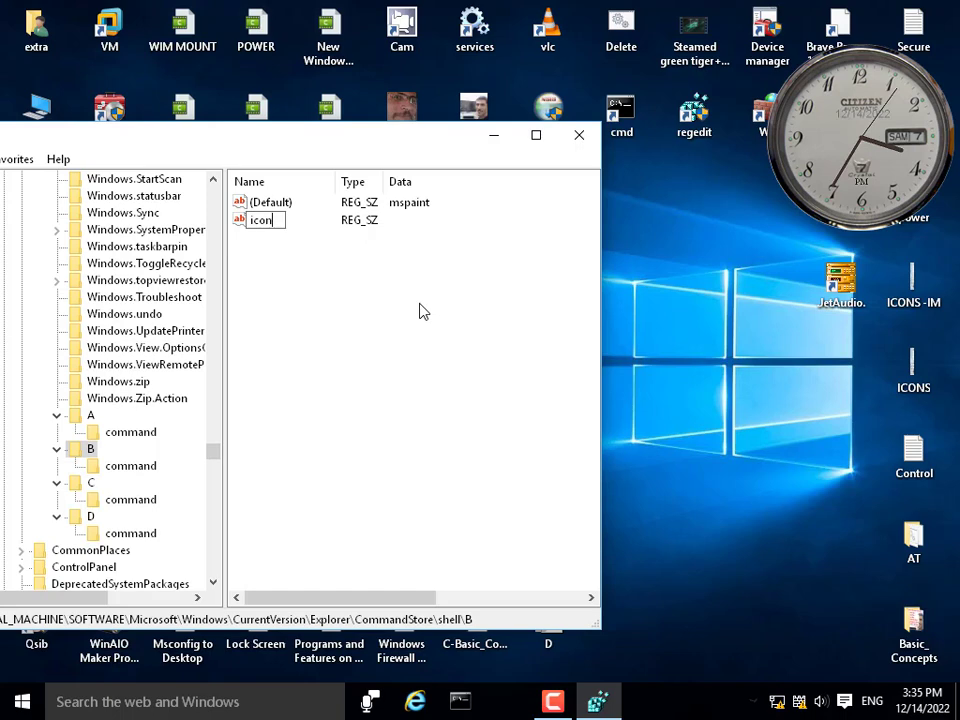
type("n")
key("Return")
key("Return")
type("m")
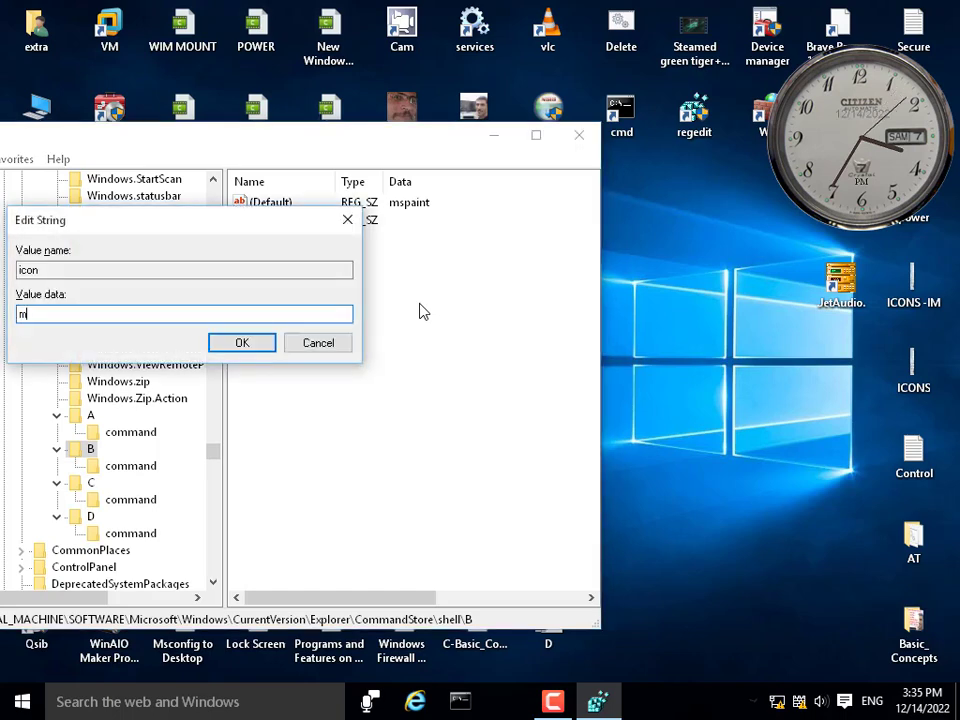
type("spaint.exe")
left_click(242, 342)
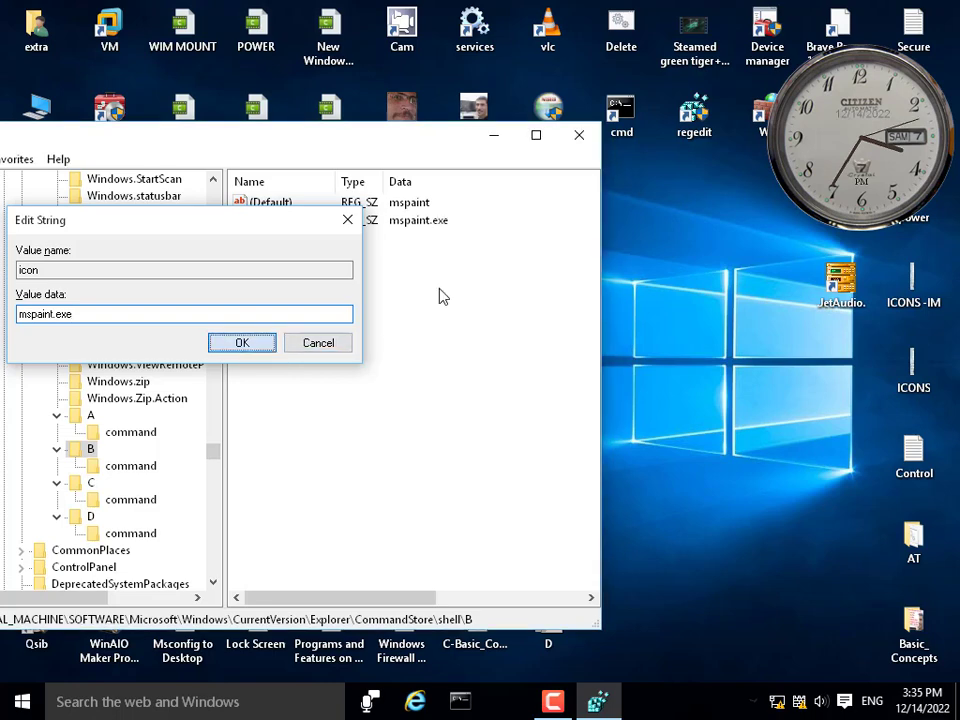
right_click(622, 238)
mouse_move(700, 393)
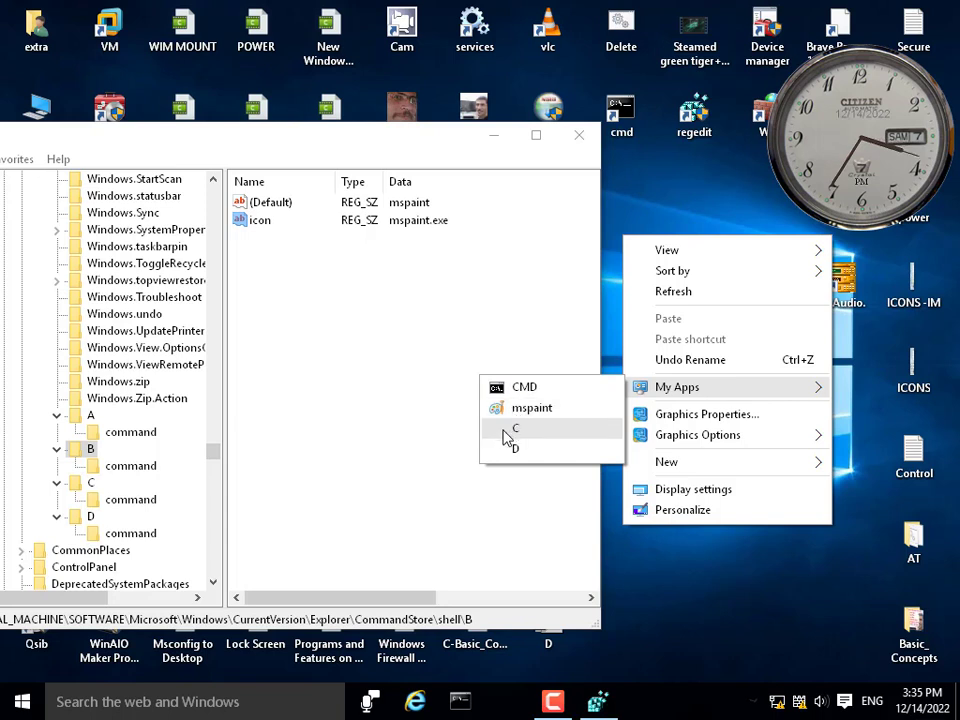
Add an icon string value of calc.exe to key C.
left_click(90, 483)
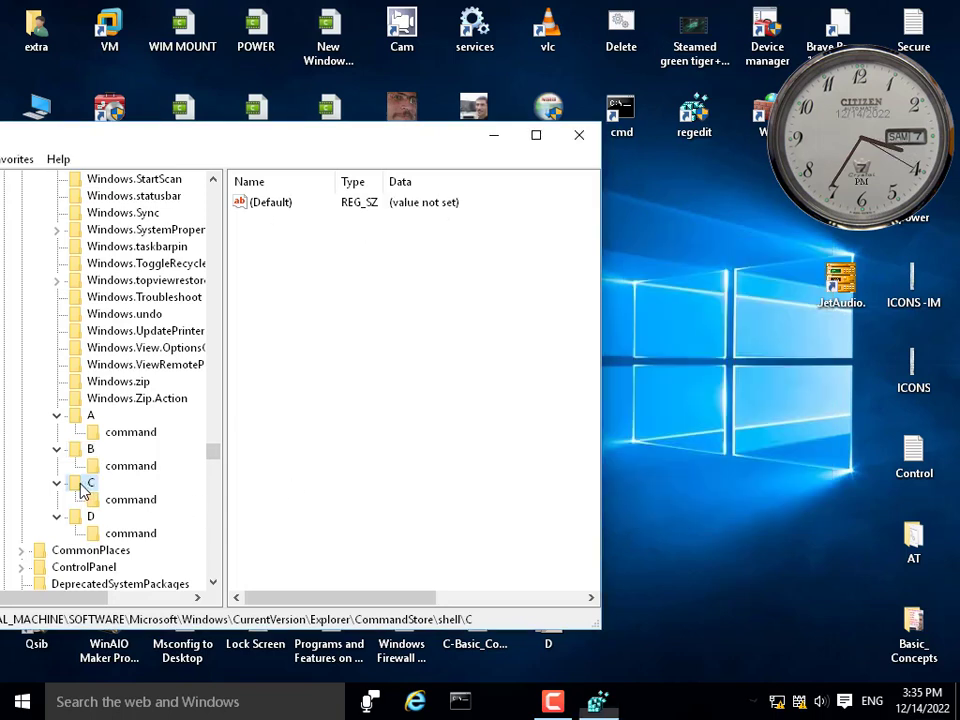
right_click(254, 304)
mouse_move(325, 323)
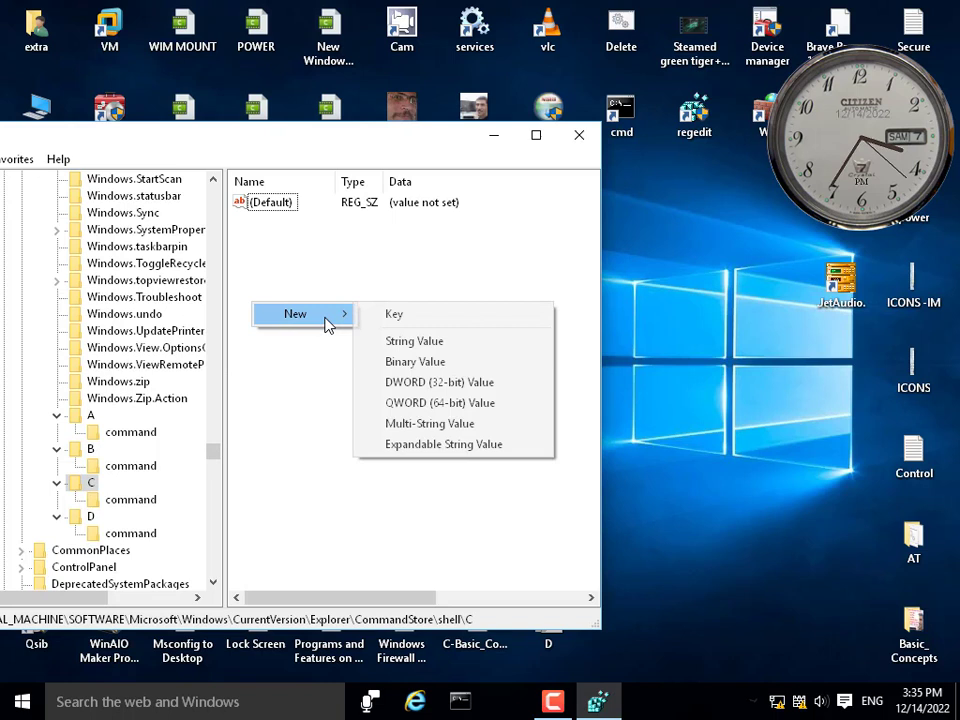
left_click(403, 344)
type("i")
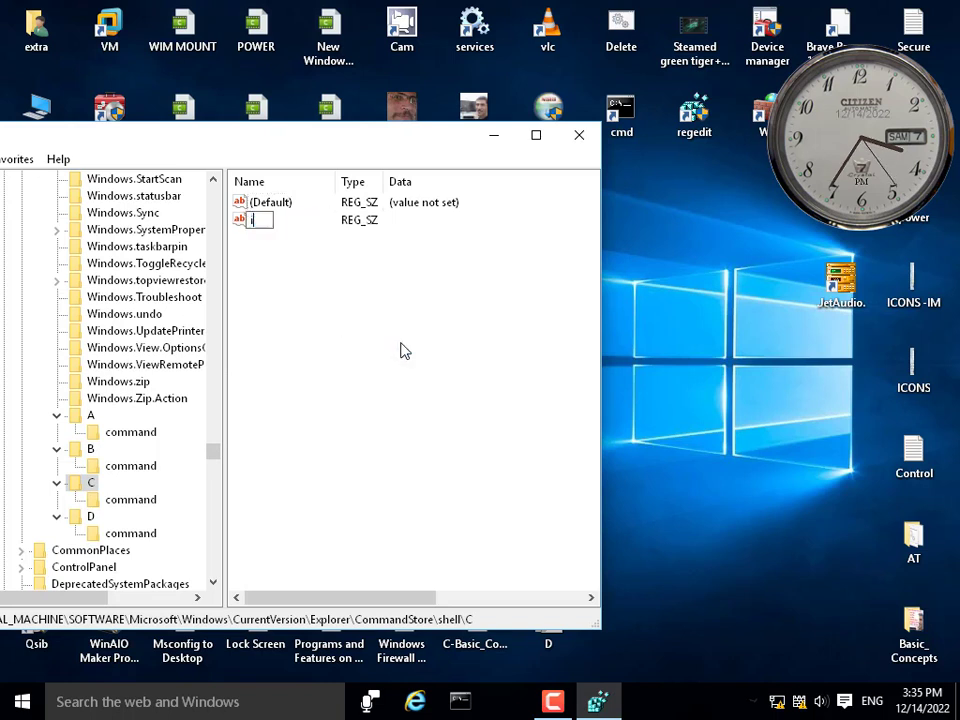
type("con")
key("Return")
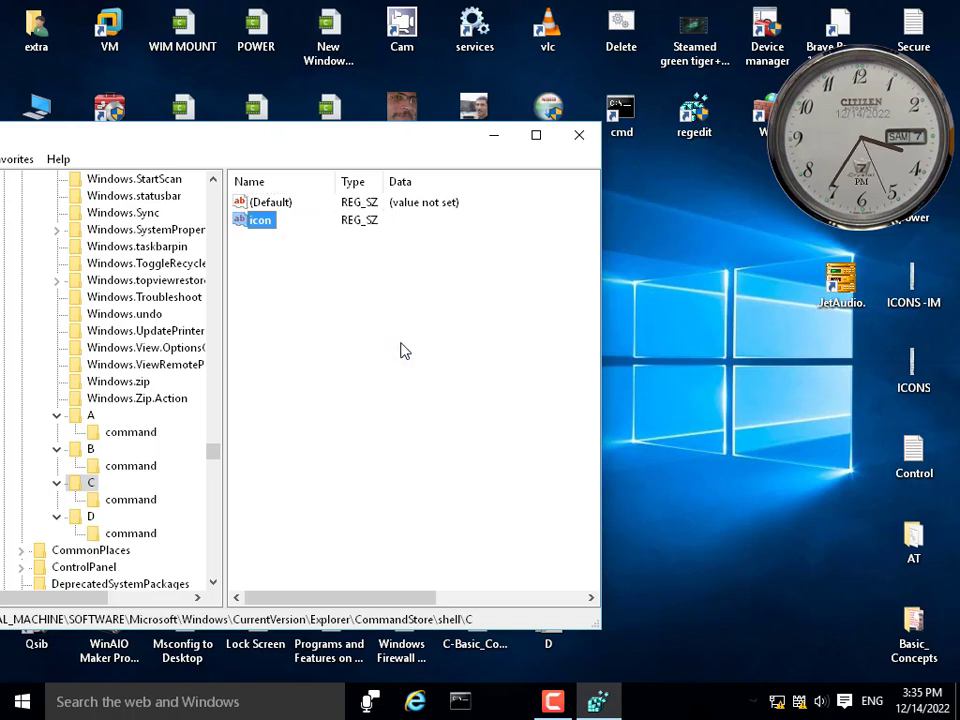
key("Return")
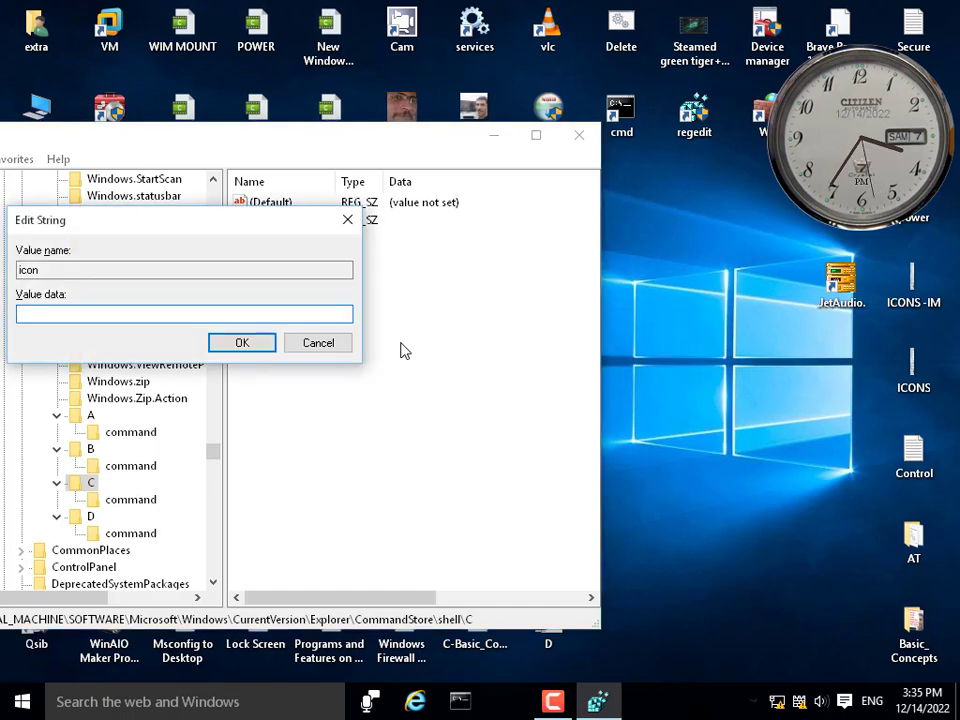
type("calc.exe")
left_click(240, 347)
Set key C's default value to Calac and check the desktop's My Apps submenu.
double_click(266, 204)
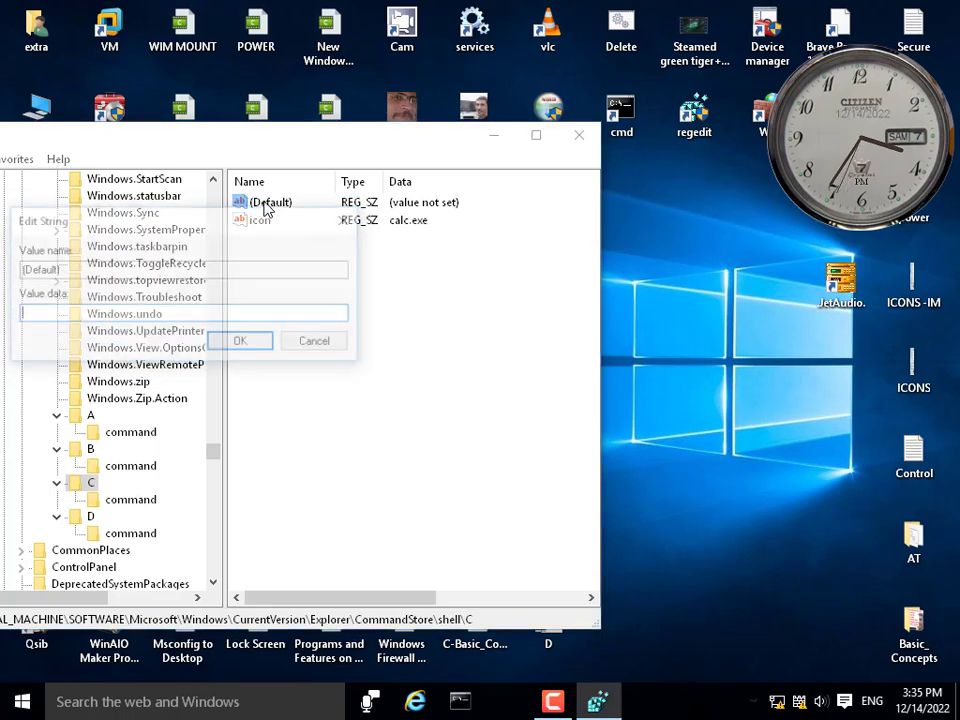
type("Calac")
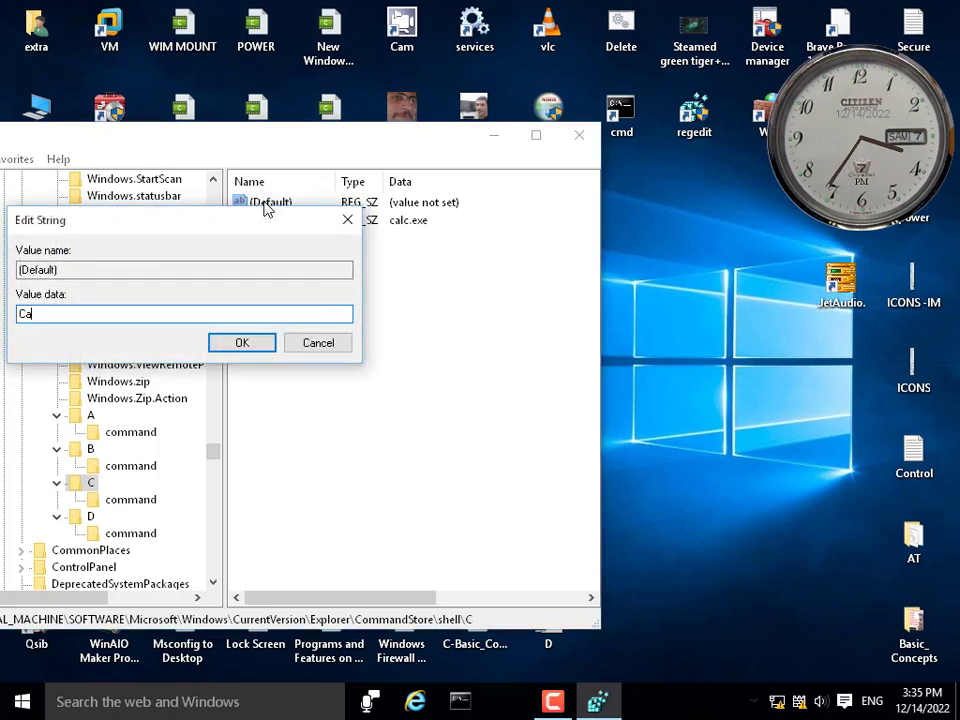
left_click(242, 342)
right_click(641, 262)
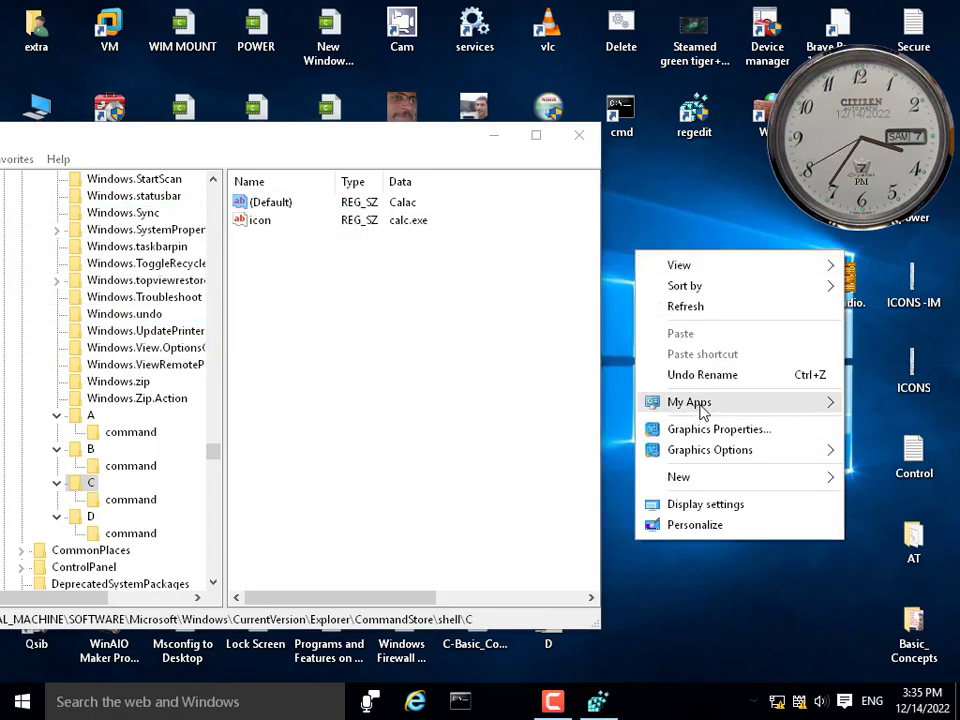
mouse_move(671, 405)
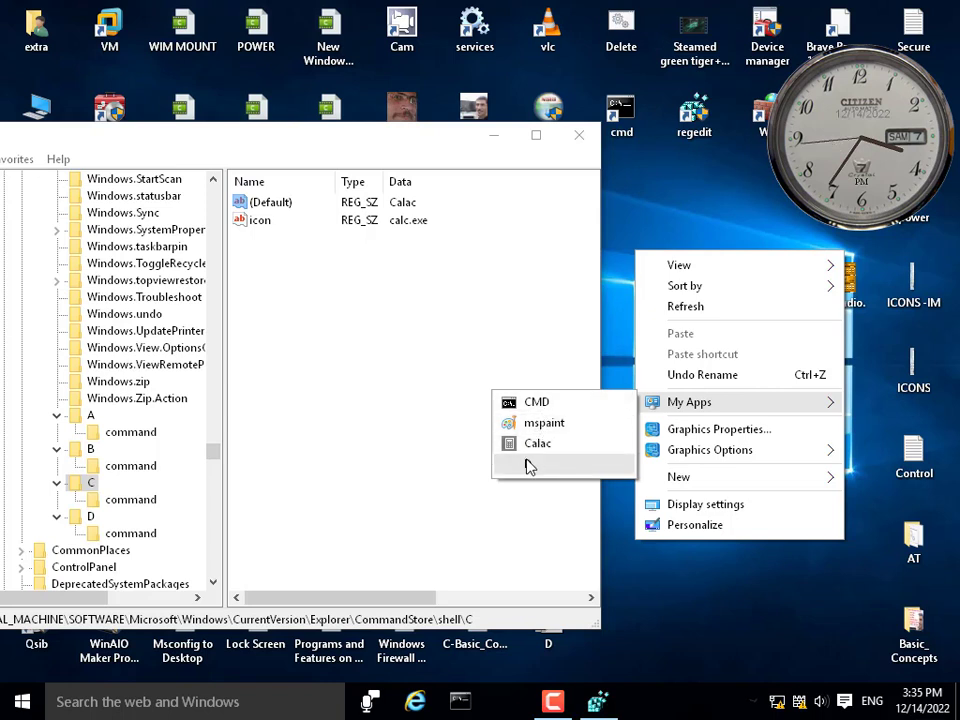
Delete the unused registry key D, confirming the permanent deletion.
left_click(73, 519)
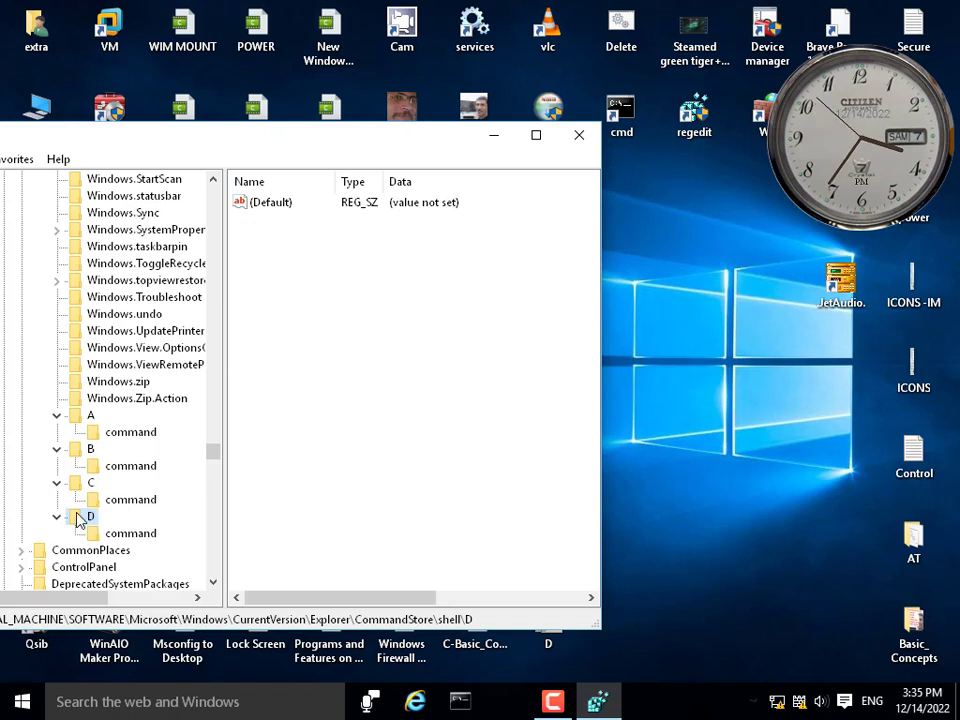
right_click(80, 519)
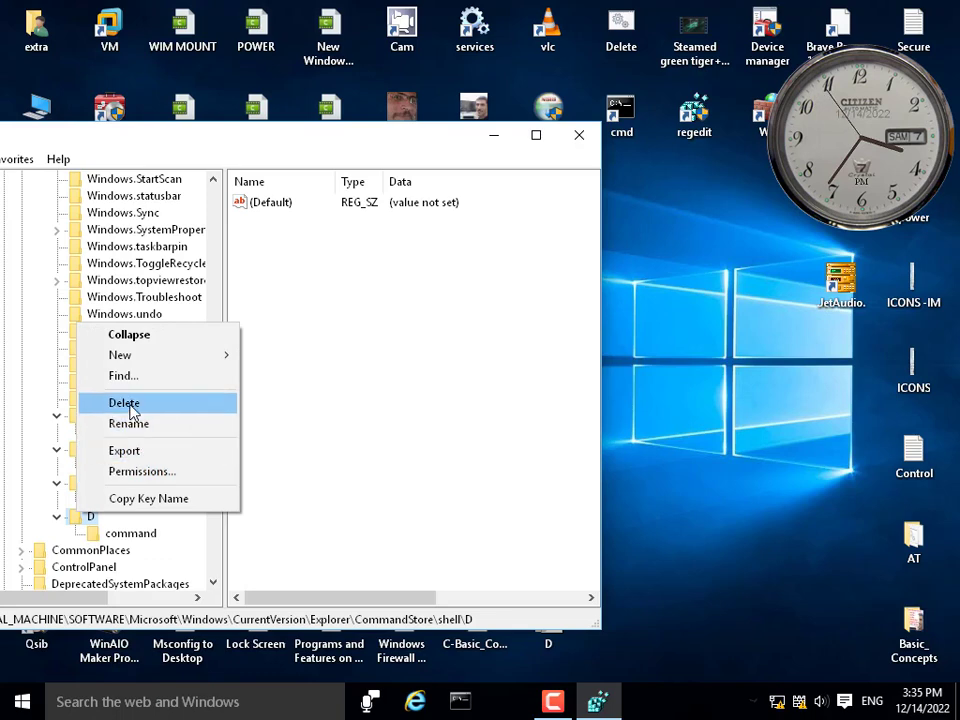
left_click(122, 403)
right_click(752, 280)
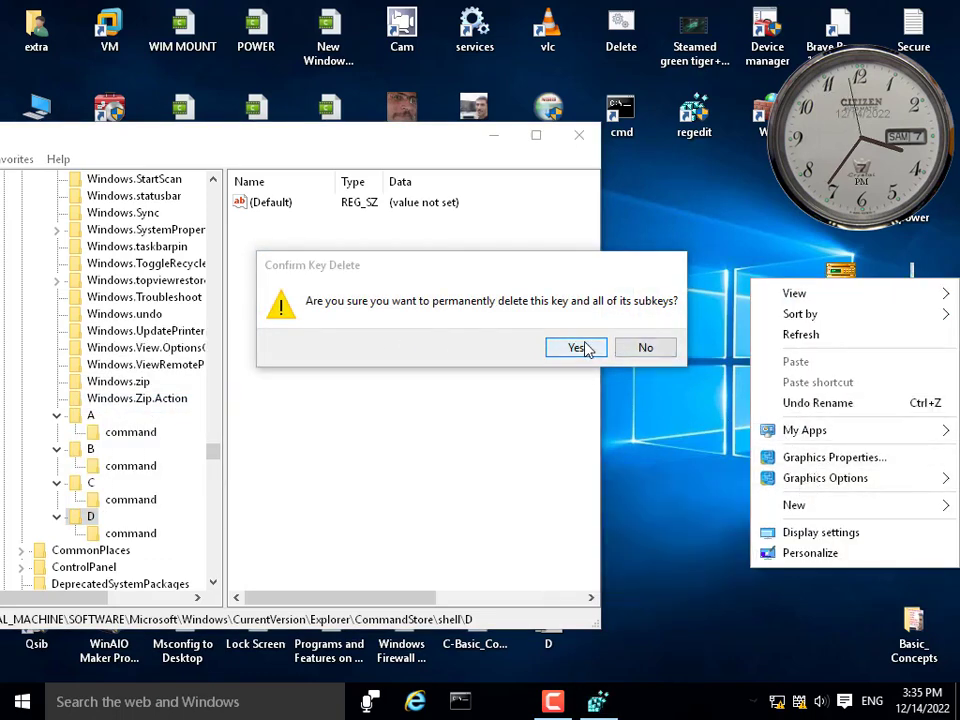
mouse_move(765, 430)
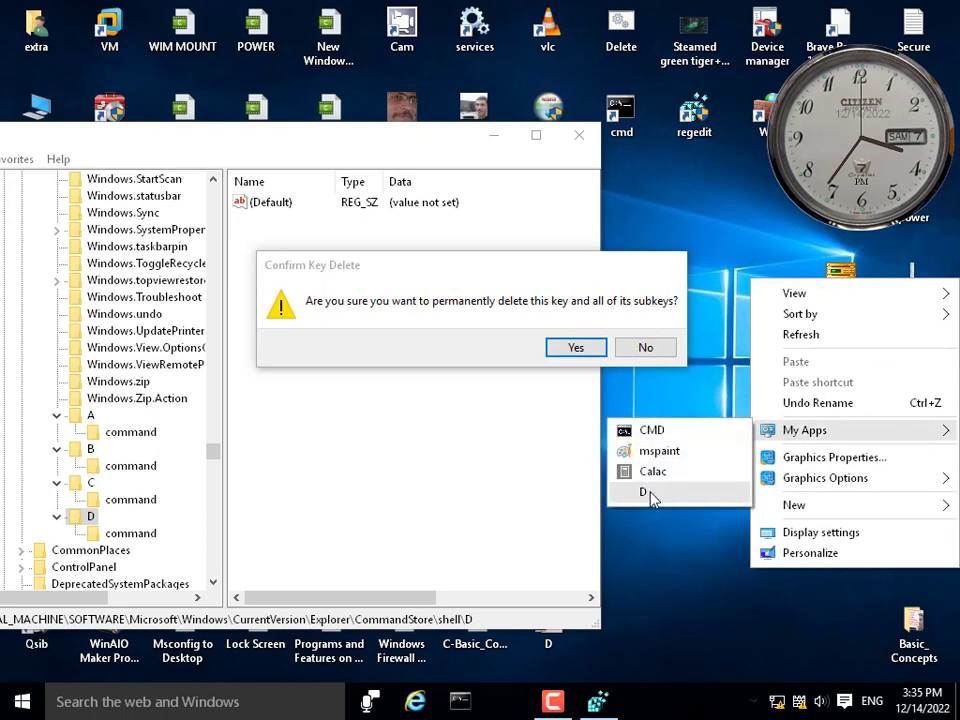
left_click(588, 350)
Check the desktop My Apps submenu to confirm D no longer appears.
right_click(670, 315)
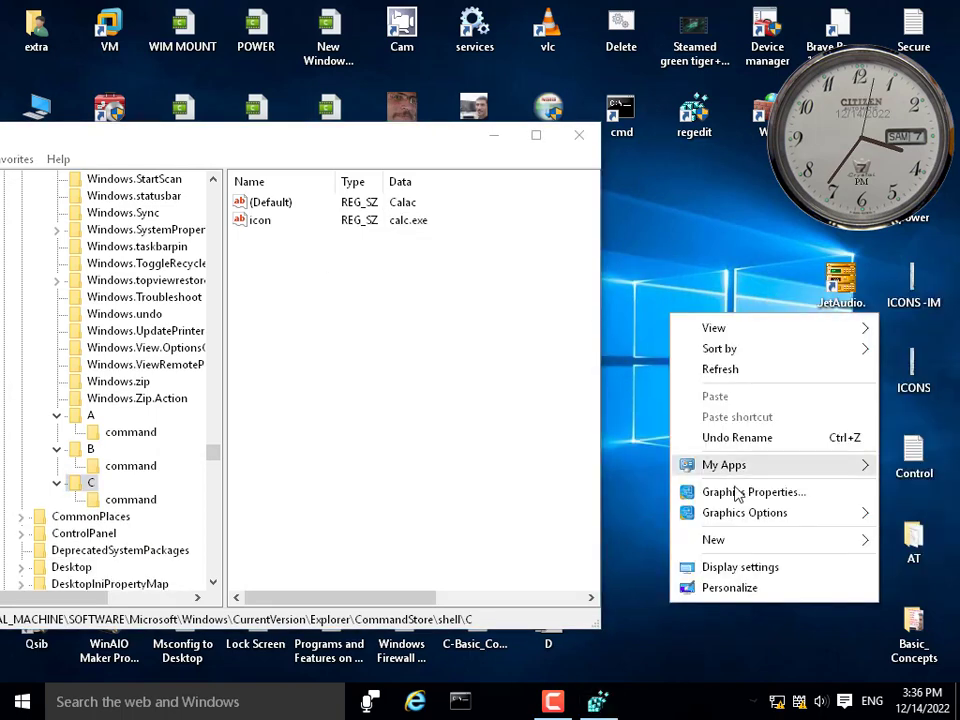
mouse_move(731, 466)
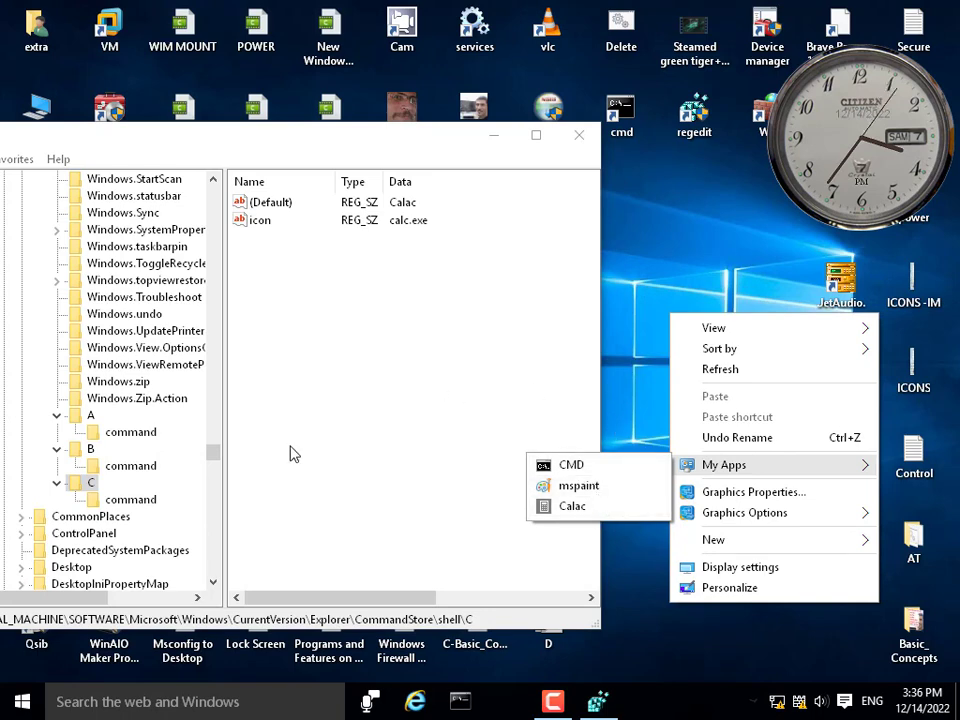
left_click(253, 493)
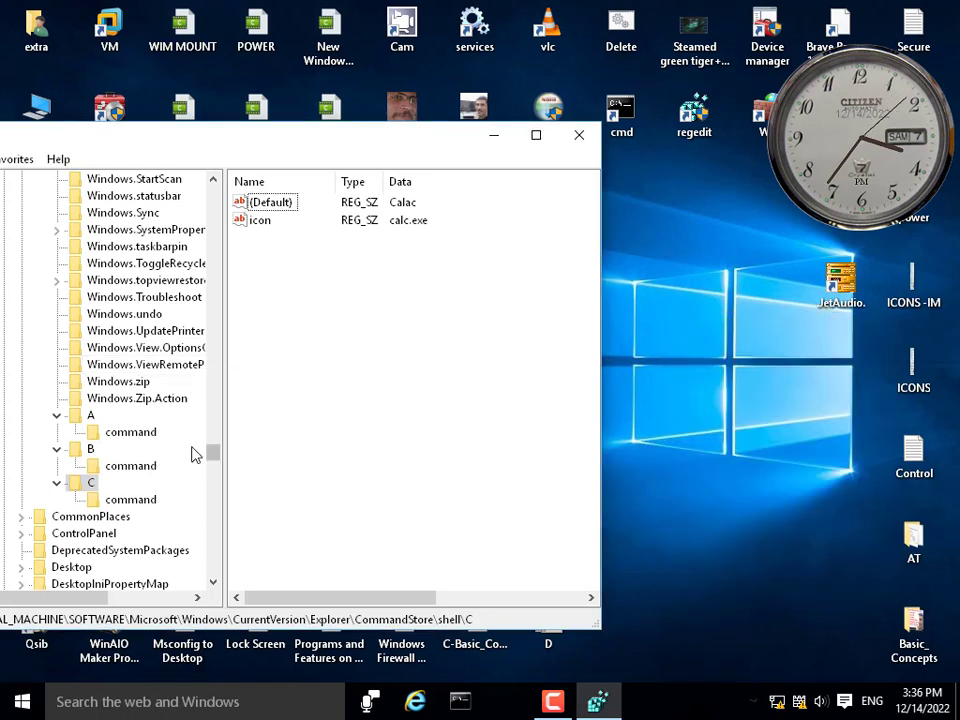
Test the CMD entry in My Apps, which opens Command Prompt, then close it.
right_click(737, 245)
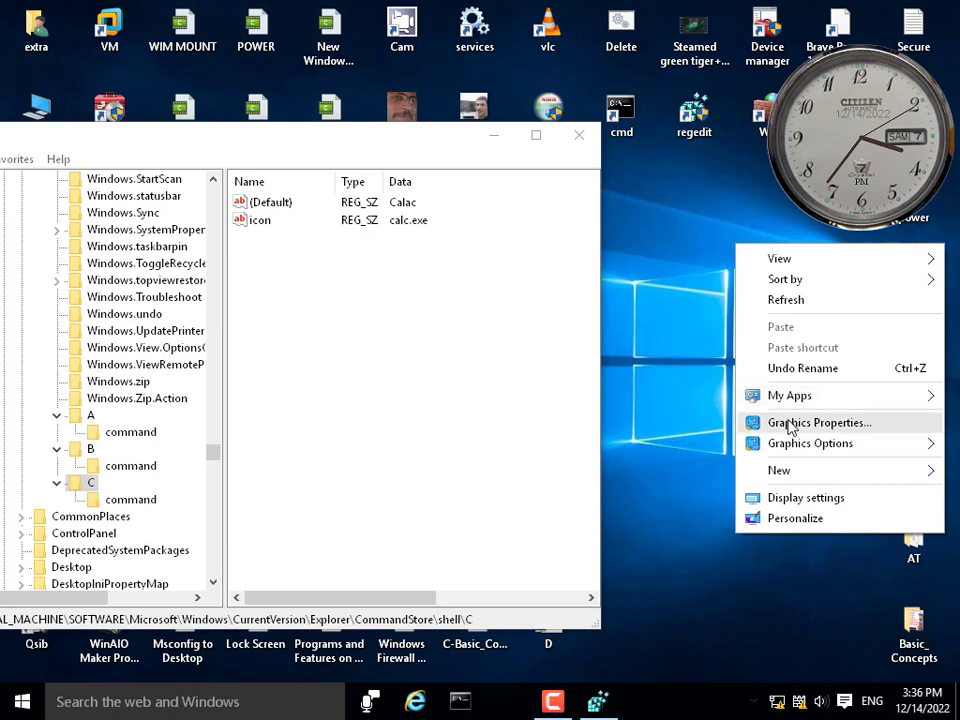
mouse_move(790, 396)
left_click(636, 394)
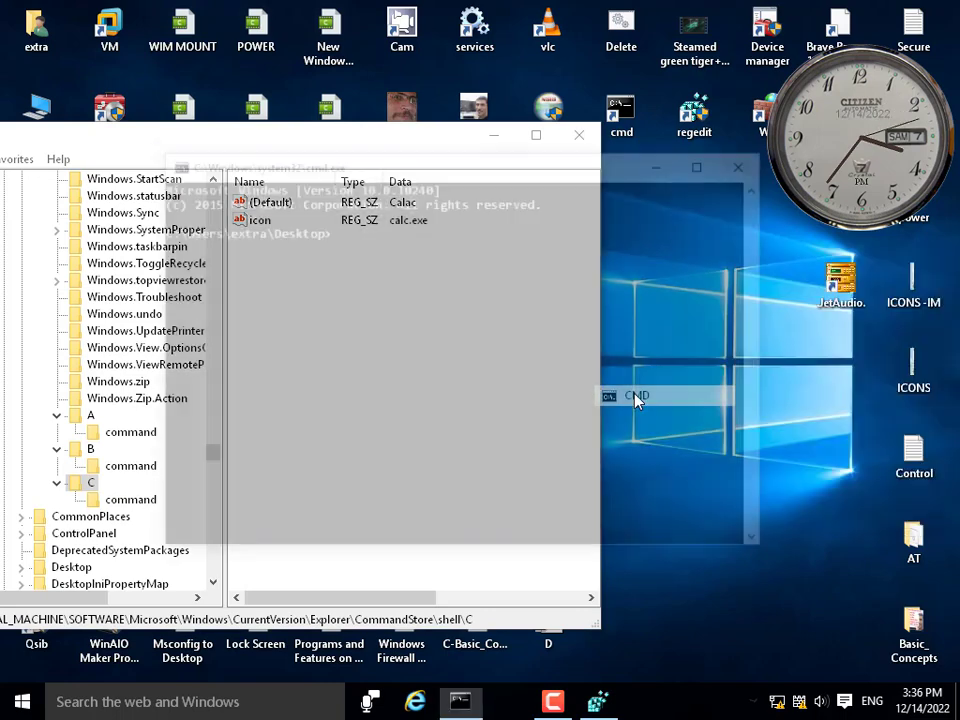
left_click(749, 161)
Test the mspaint entry from the desktop My Apps submenu.
right_click(740, 232)
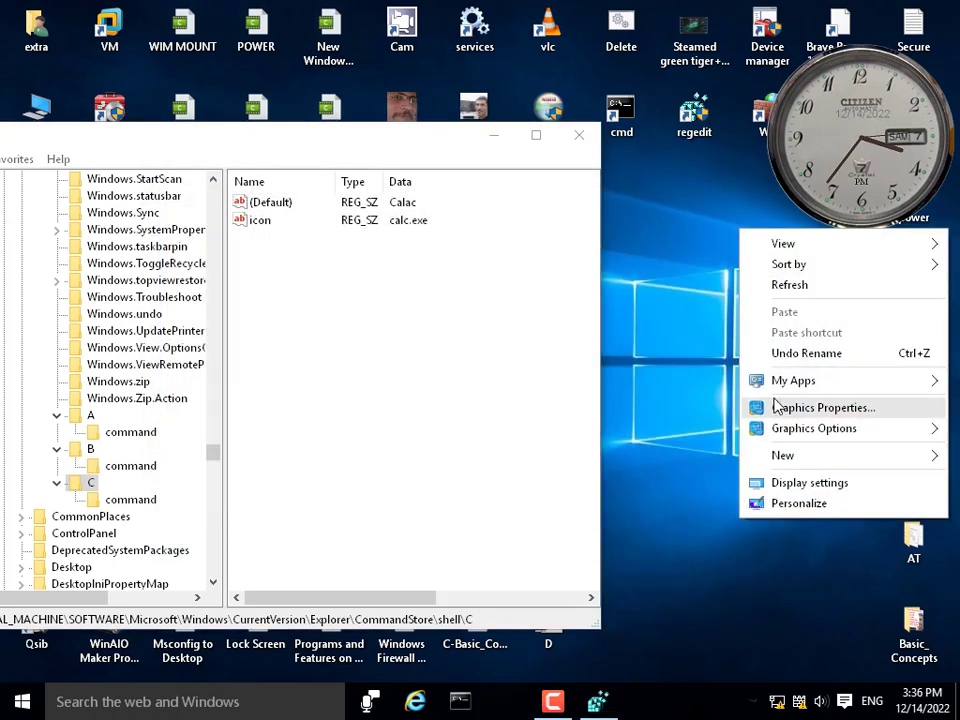
mouse_move(778, 388)
left_click(652, 403)
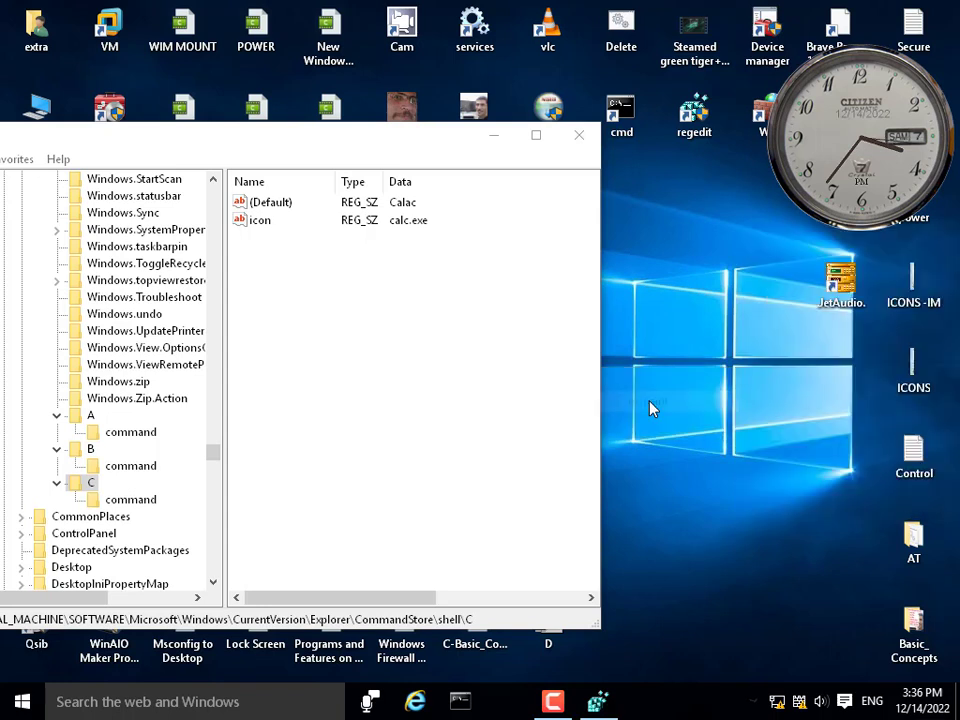
Open the (Default) value of B\command for editing.
left_click(92, 467)
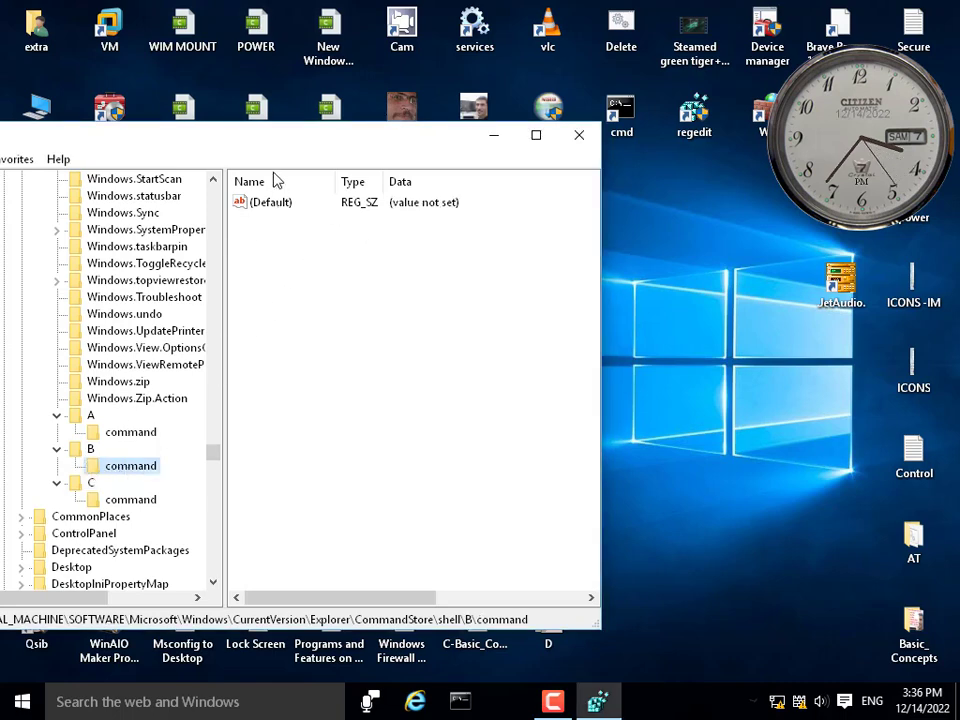
double_click(268, 206)
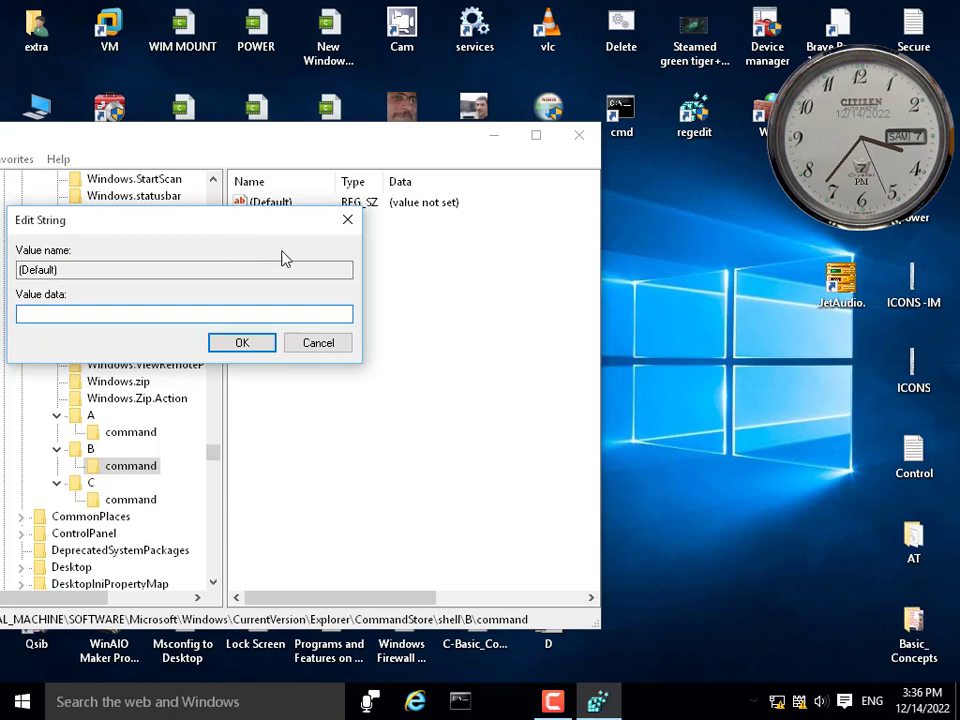
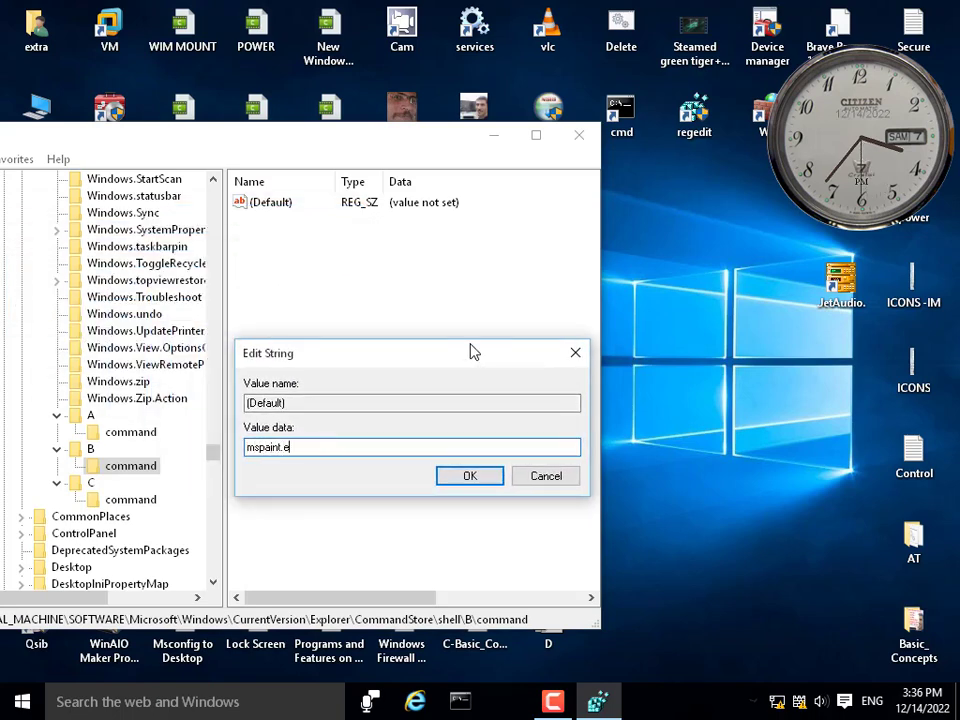
Save mspaint.exe as B's command and confirm desktop My Apps > mspaint opens Paint.
key("Return")
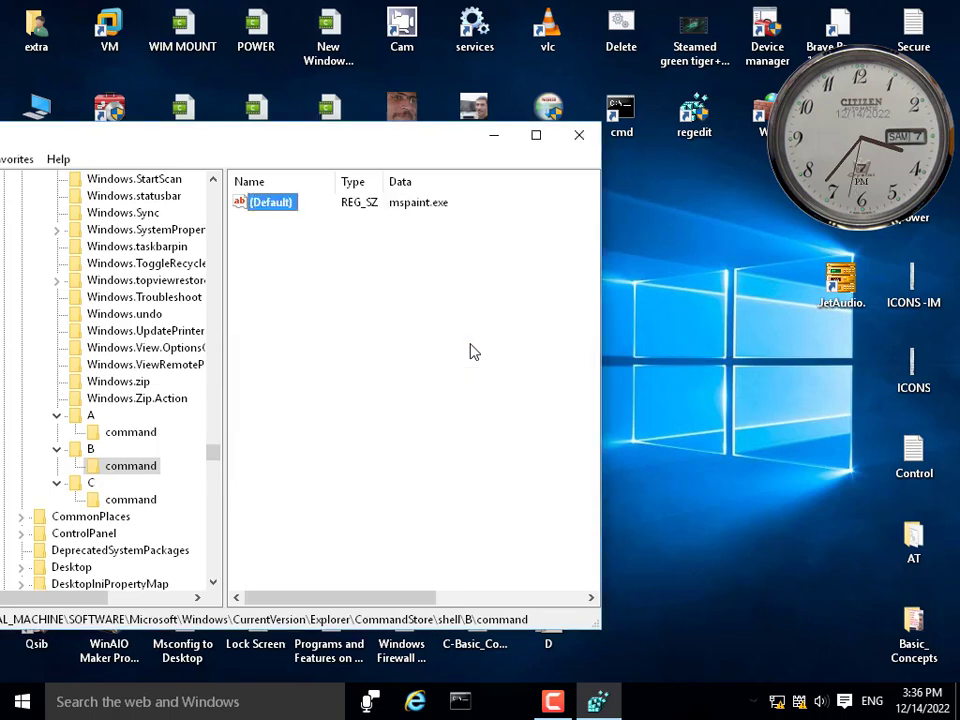
right_click(695, 300)
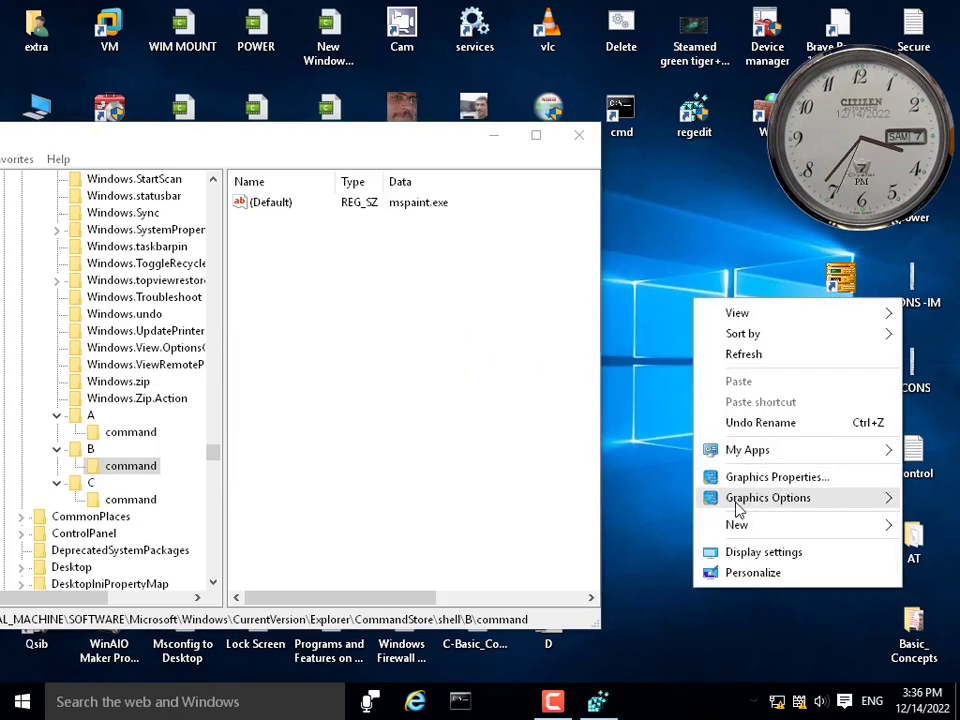
mouse_move(760, 456)
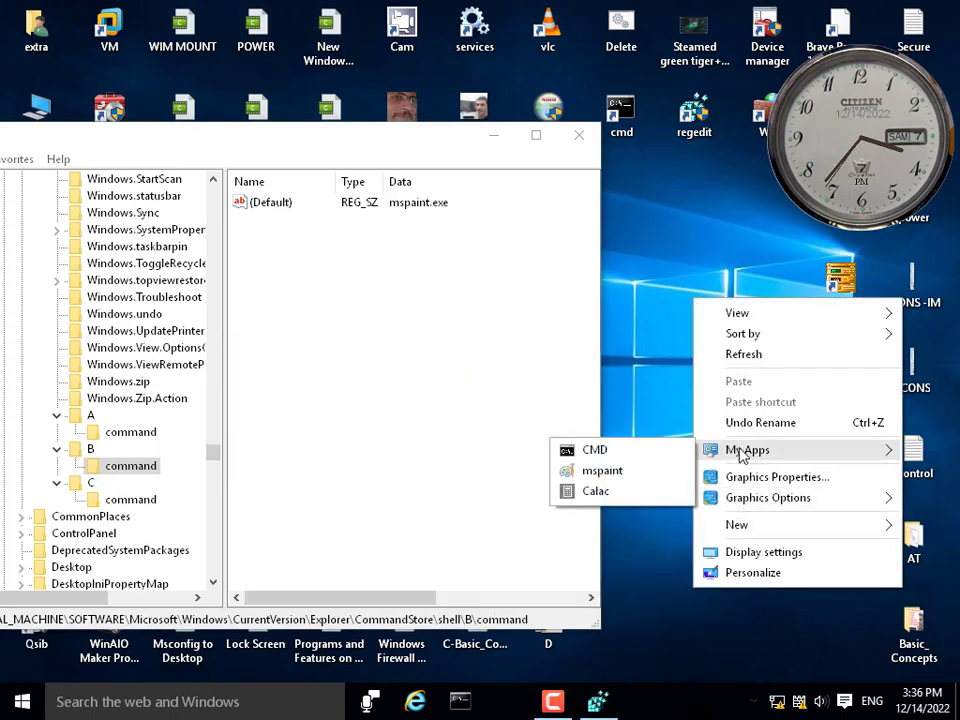
left_click(600, 470)
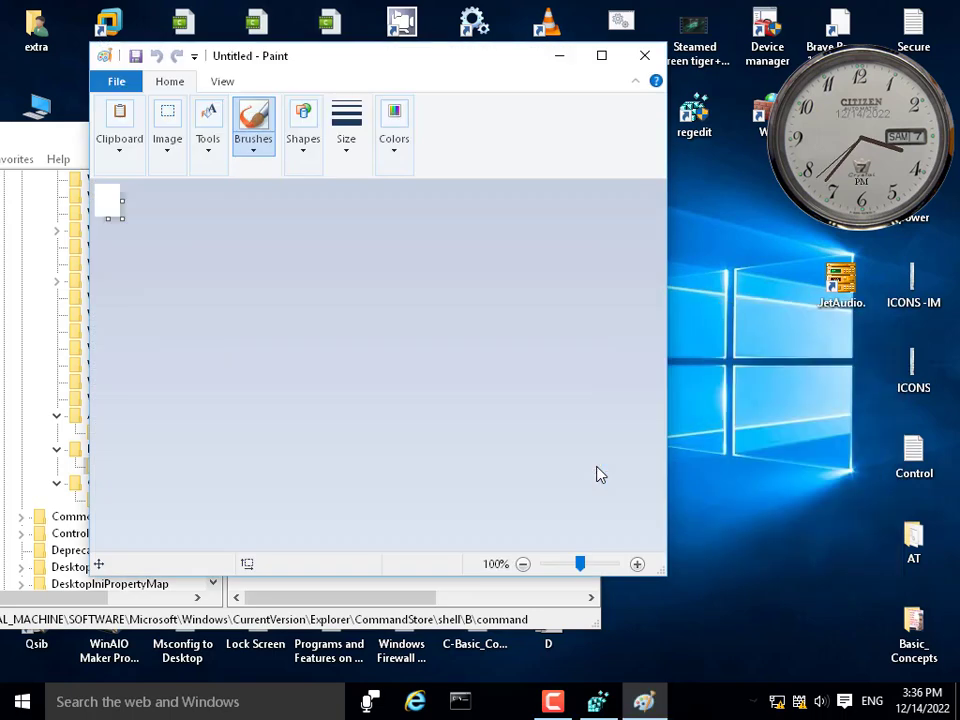
left_click(645, 57)
Try the desktop My Apps > Calac entry, then select C's command key.
right_click(668, 283)
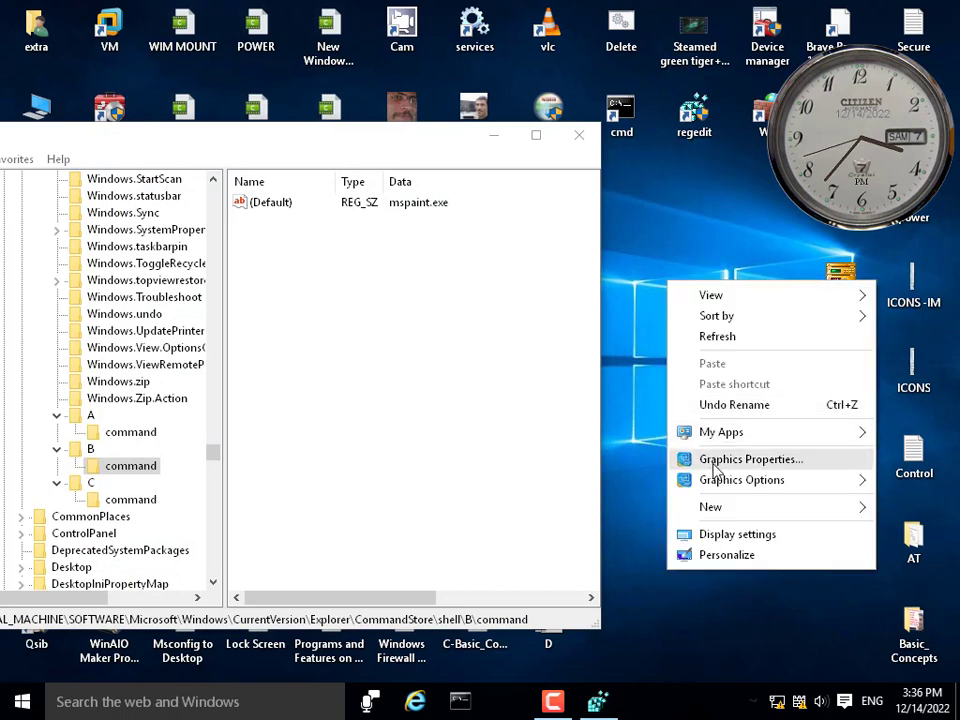
mouse_move(731, 433)
left_click(569, 474)
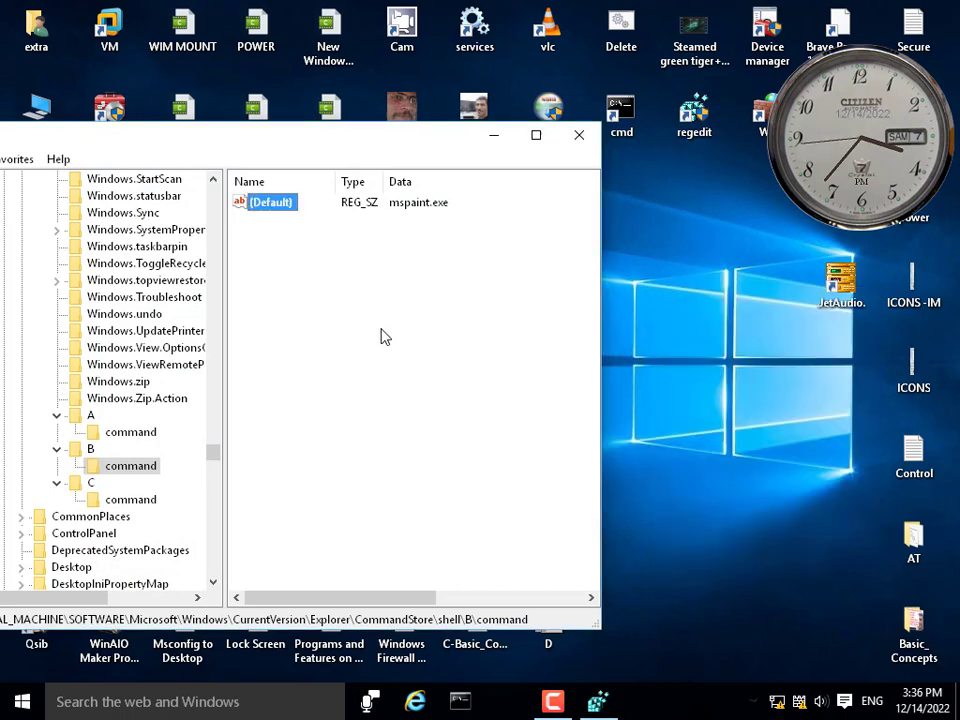
left_click(128, 500)
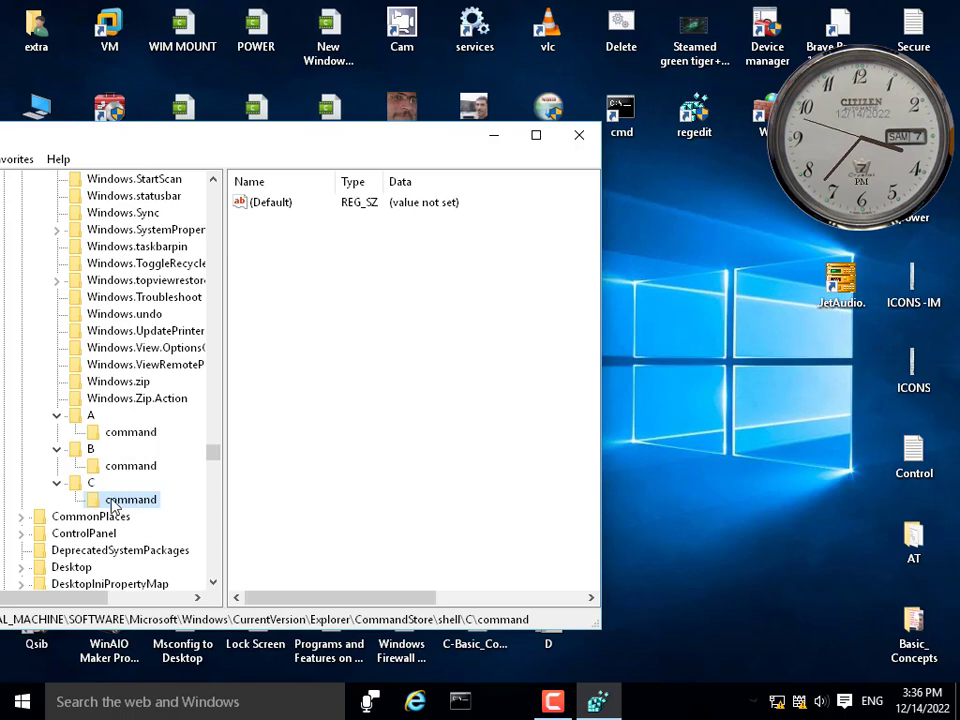
Set the default value of C's command key to calc.exe.
double_click(283, 204)
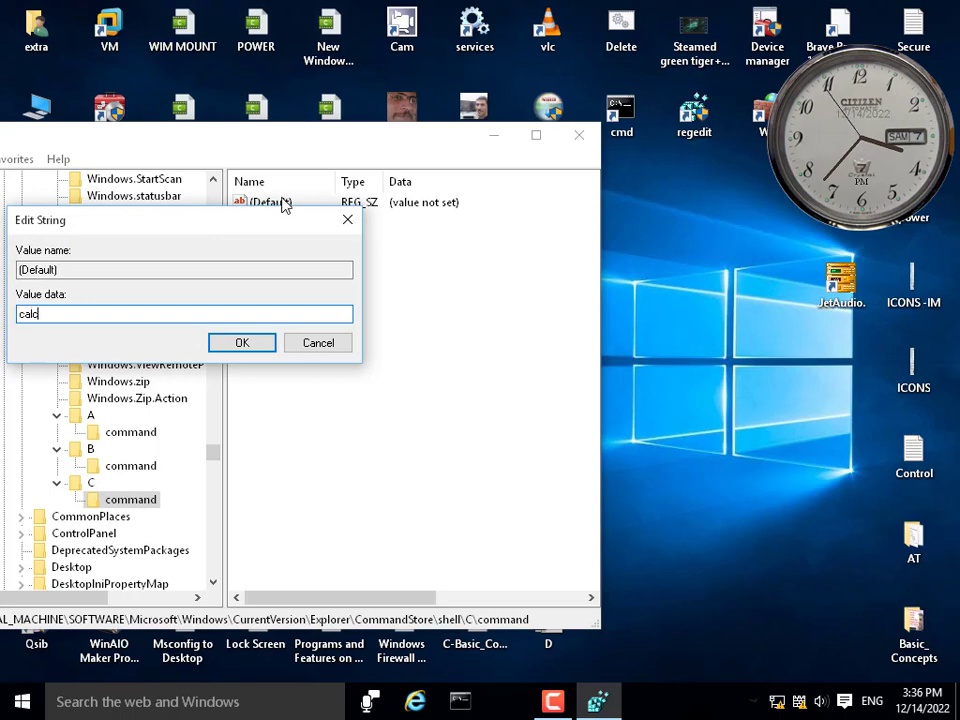
type("calc.exe")
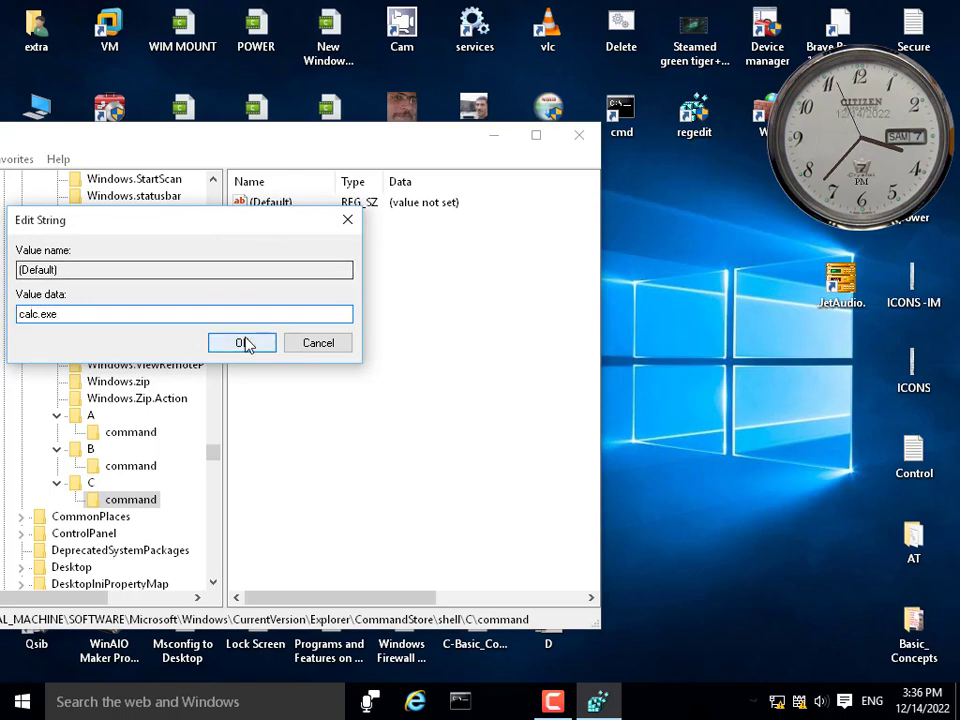
left_click(242, 342)
Confirm the My Apps CMD and mspaint entries open Command Prompt and Paint.
right_click(628, 252)
mouse_move(688, 409)
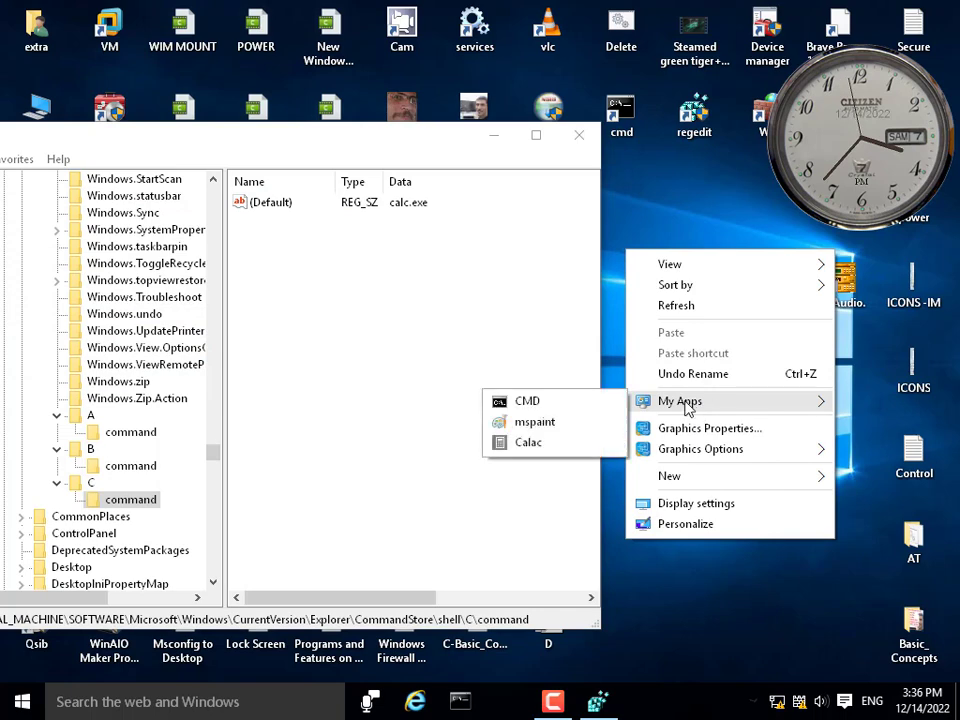
left_click(591, 403)
left_click(626, 39)
right_click(652, 232)
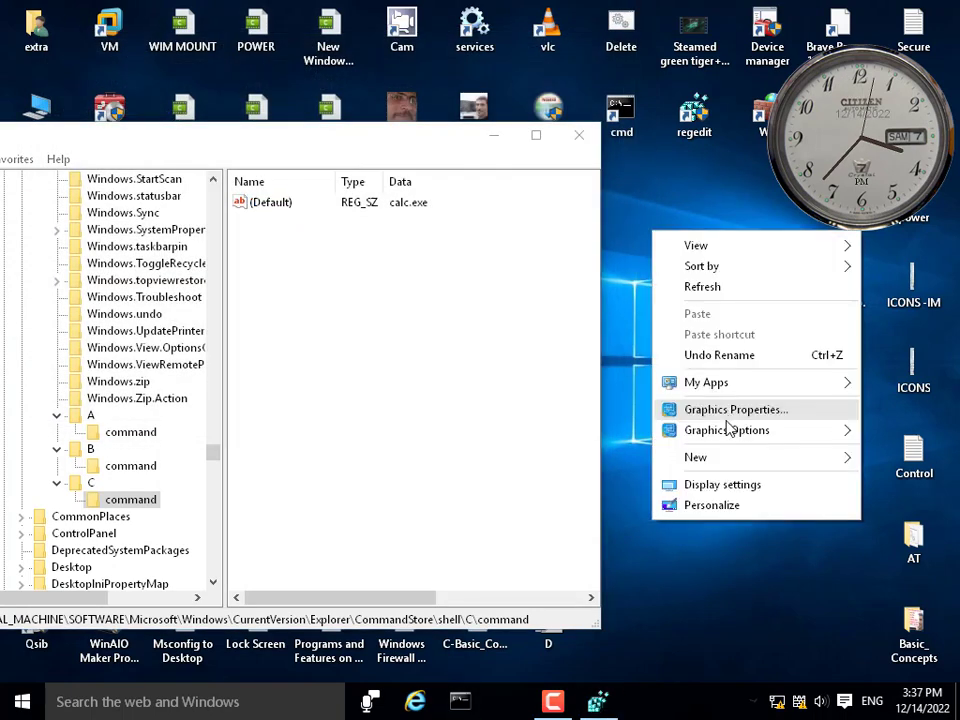
mouse_move(714, 386)
left_click(590, 413)
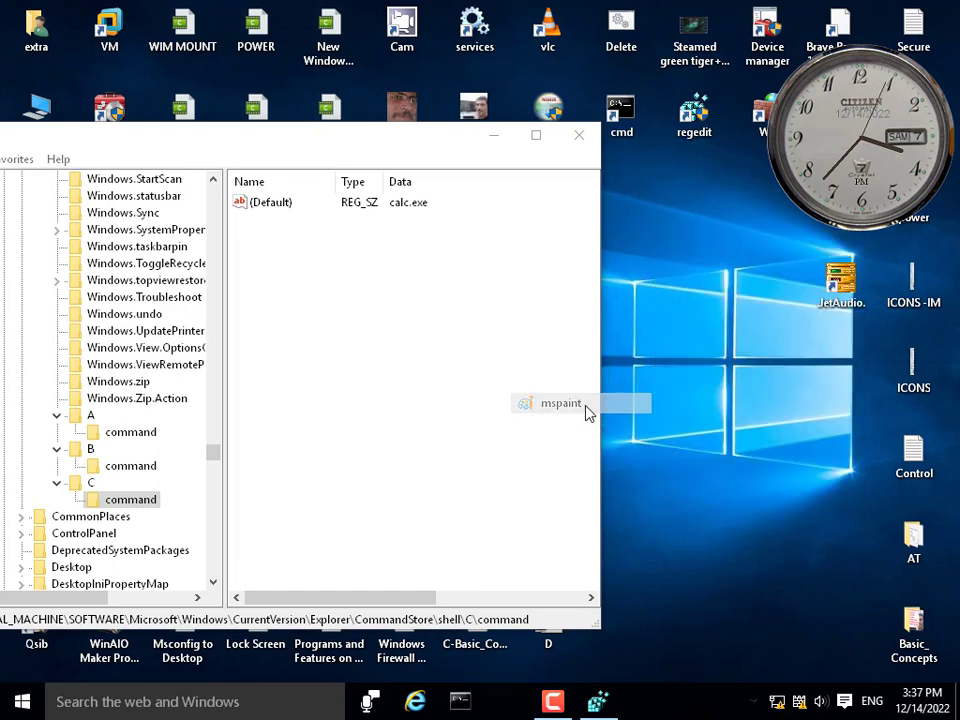
left_click(638, 56)
Confirm My Apps > Calac opens Calculator, then bring Registry Editor fully onscreen.
right_click(665, 291)
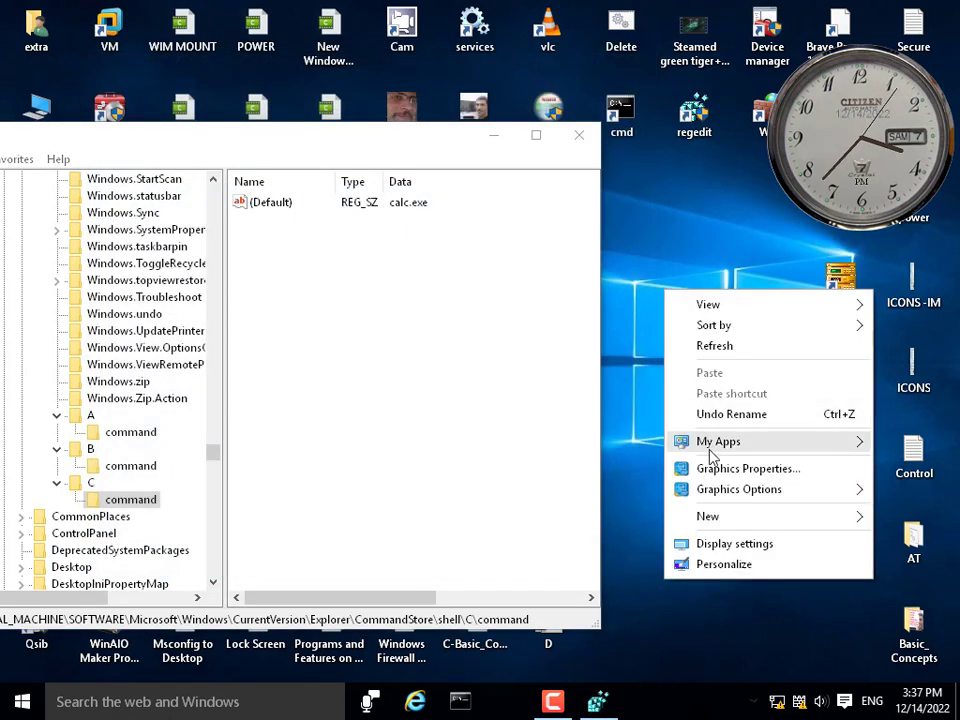
mouse_move(710, 441)
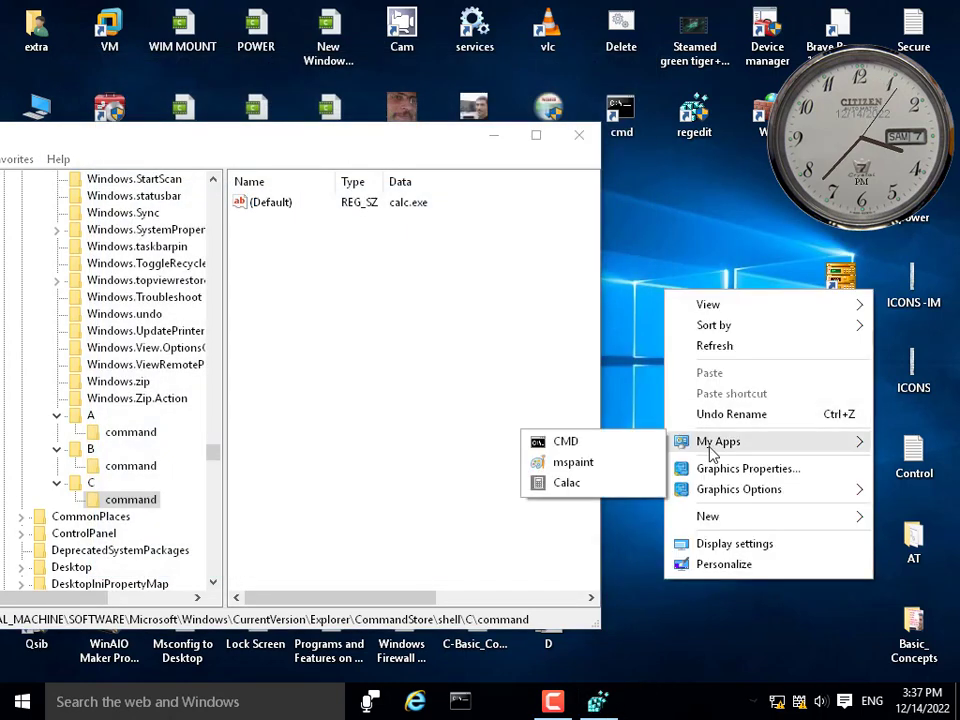
left_click(598, 480)
left_click(315, 77)
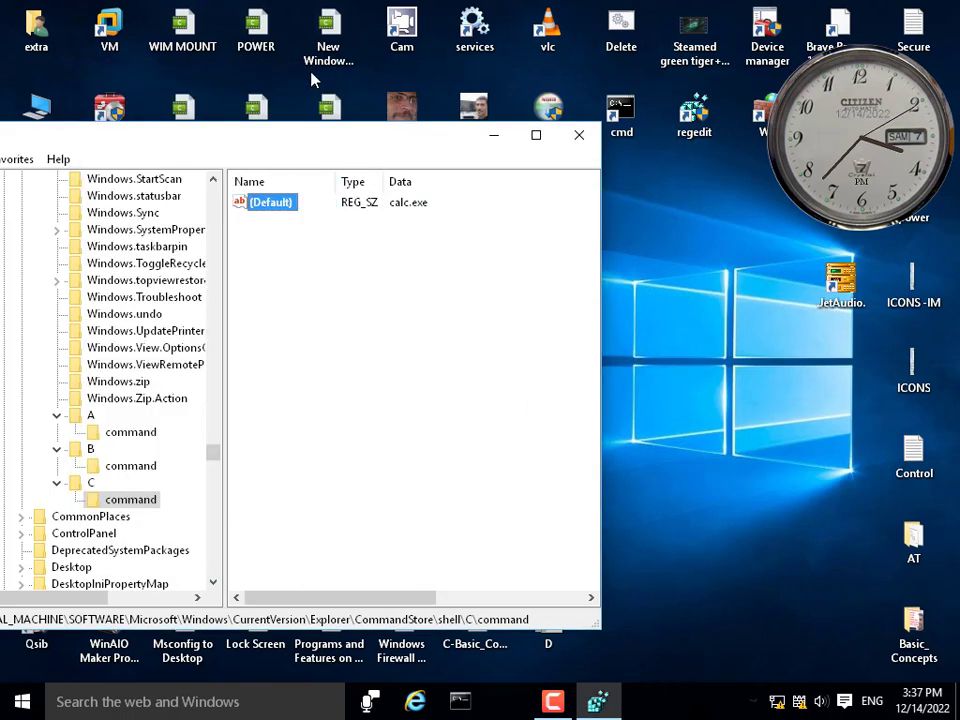
left_click_drag(314, 146, 436, 142)
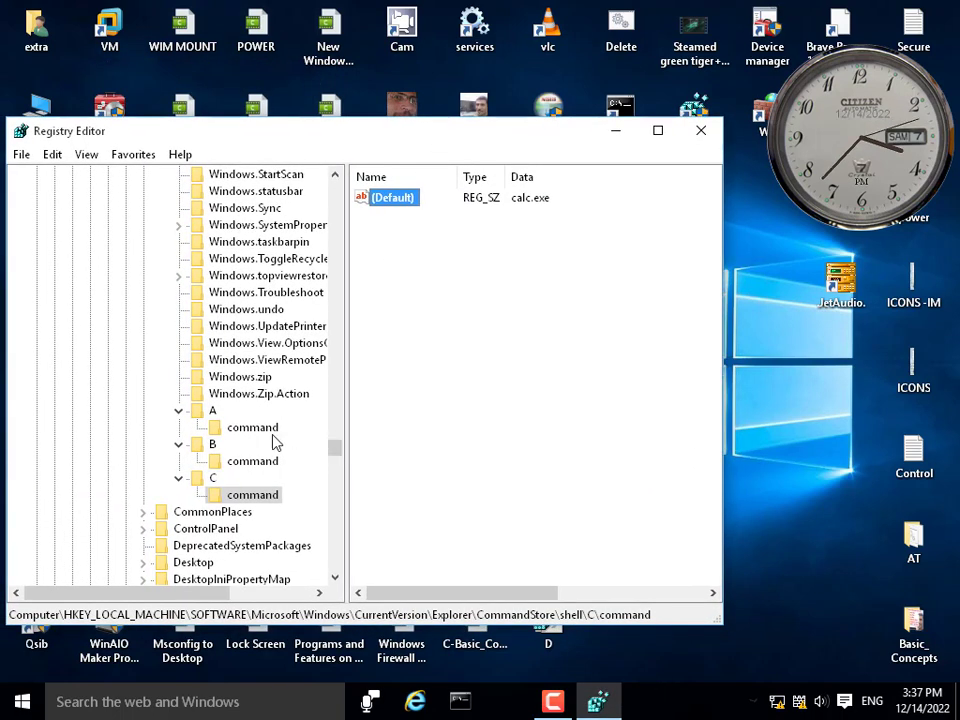
Collapse keys A, B and C and recheck the desktop My Apps submenu.
left_click(178, 411)
left_click(178, 428)
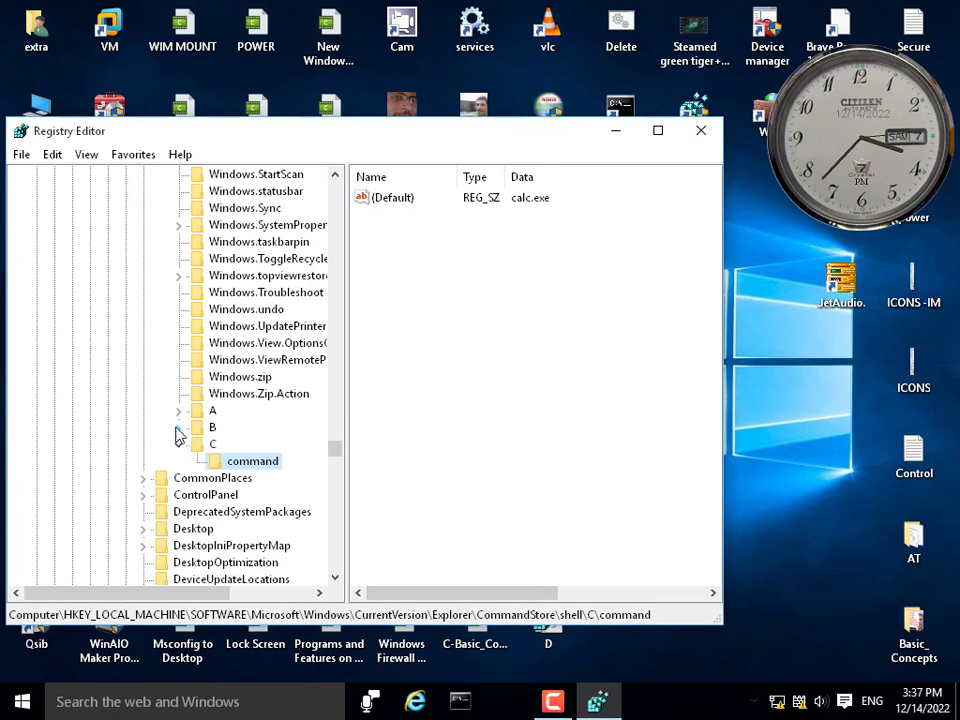
left_click(179, 444)
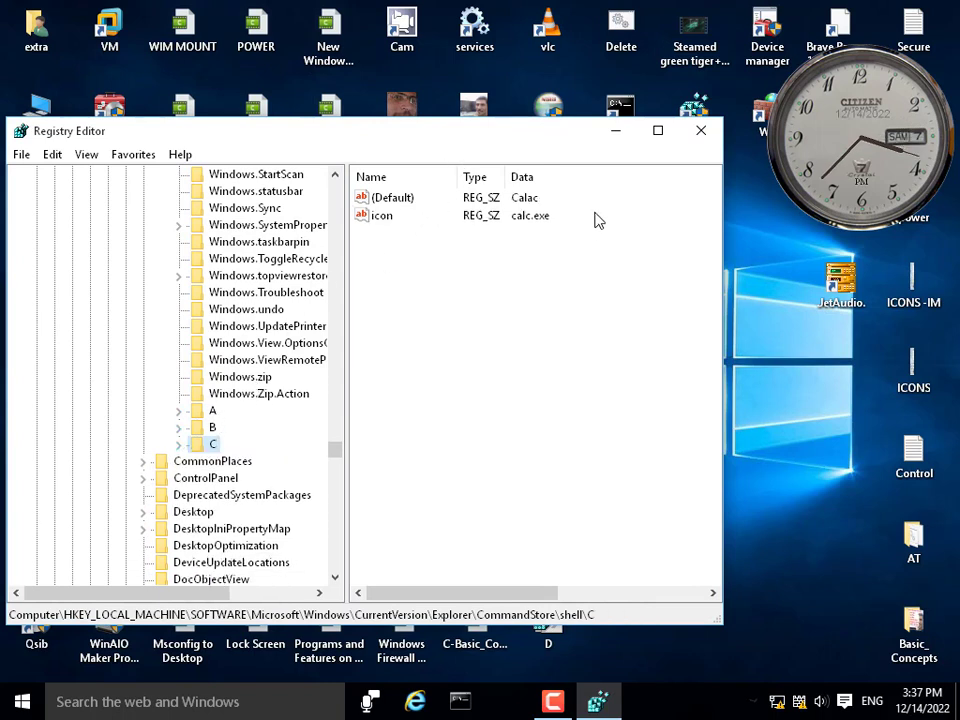
right_click(772, 358)
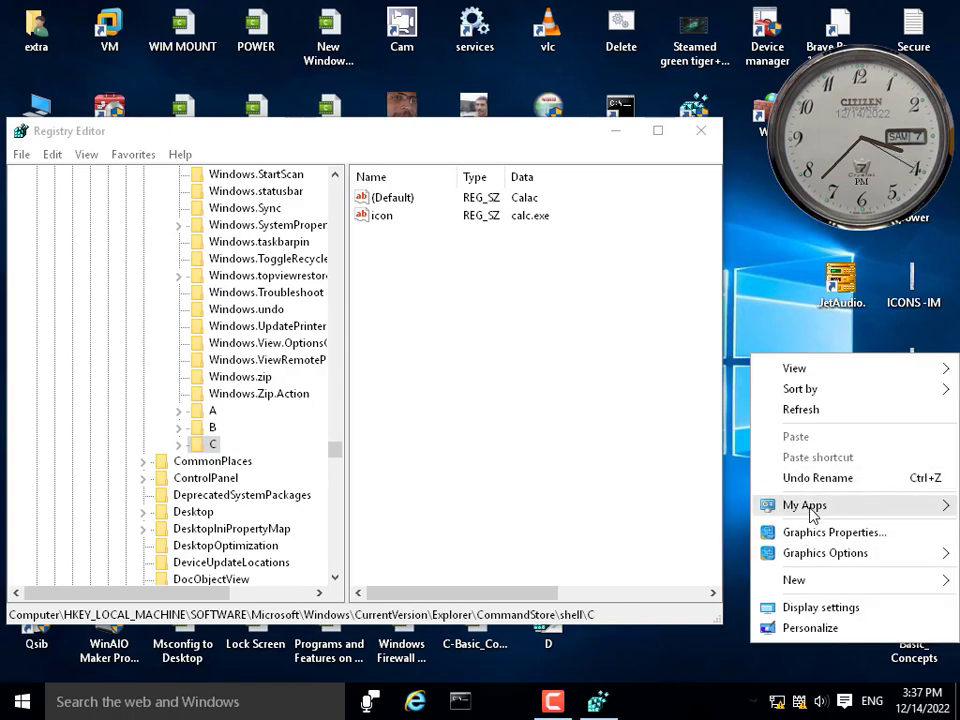
mouse_move(808, 505)
Bring up key A's action menu, briefly expanding it to show its command subkey.
left_click(212, 411)
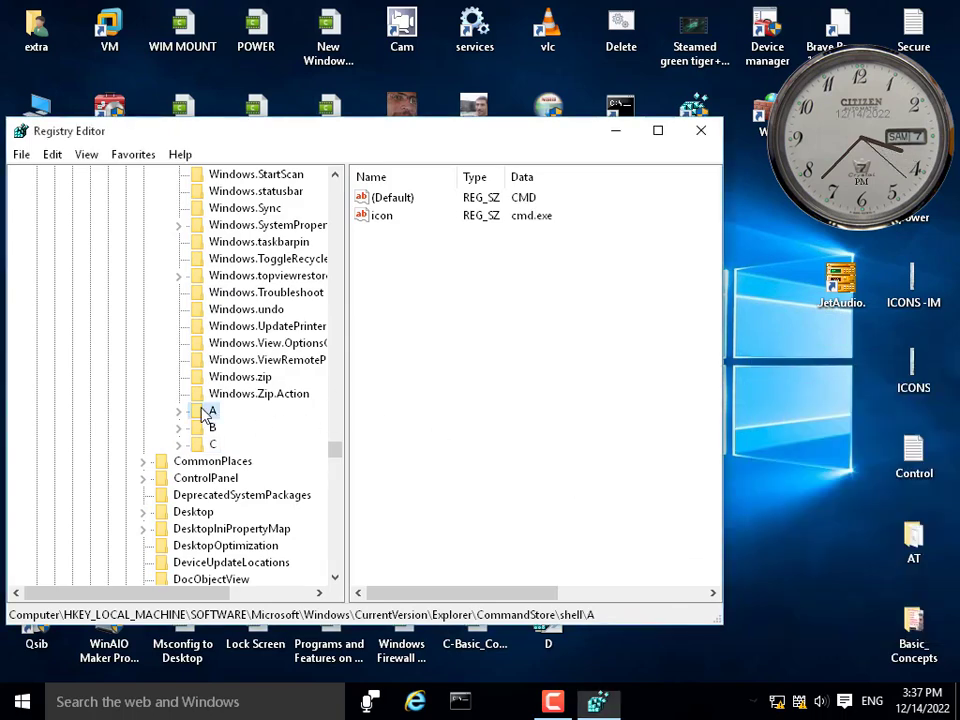
right_click(210, 411)
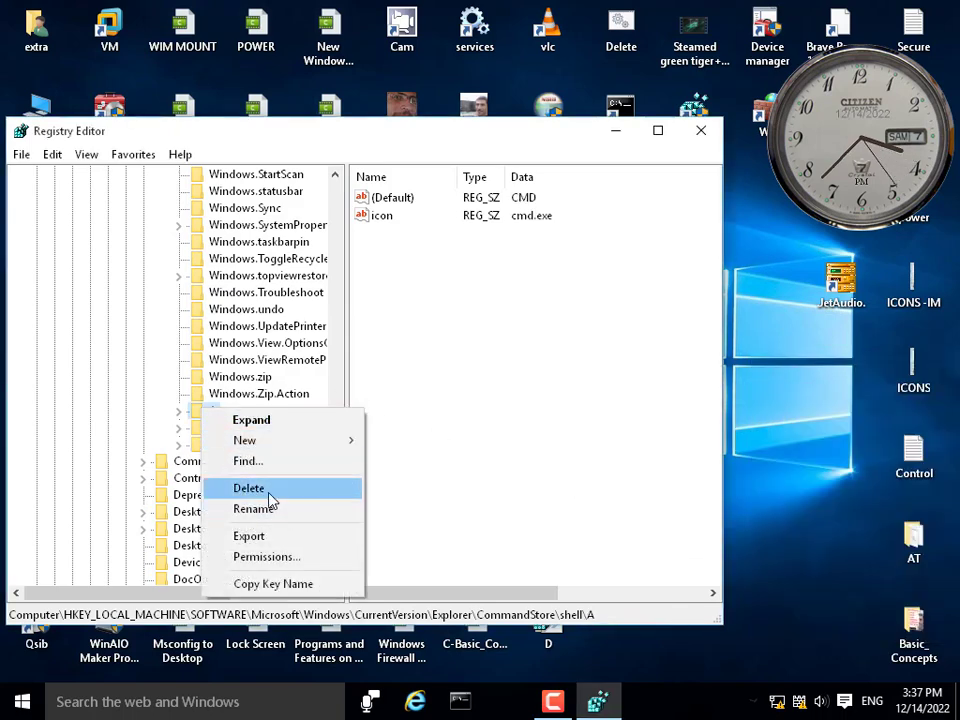
left_click(206, 419)
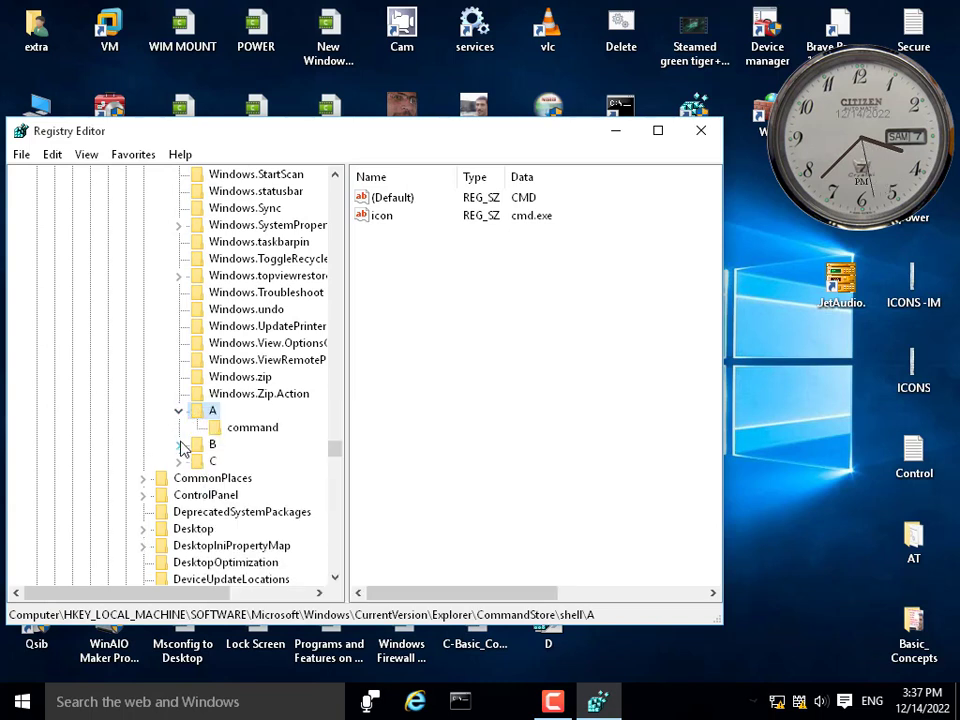
left_click(178, 411)
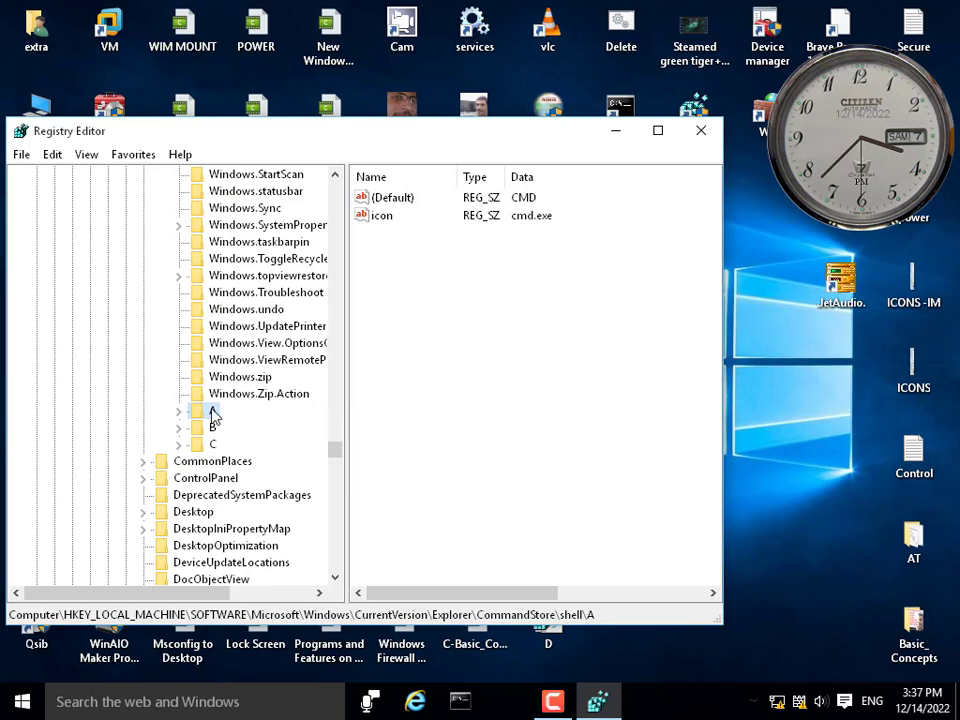
right_click(205, 413)
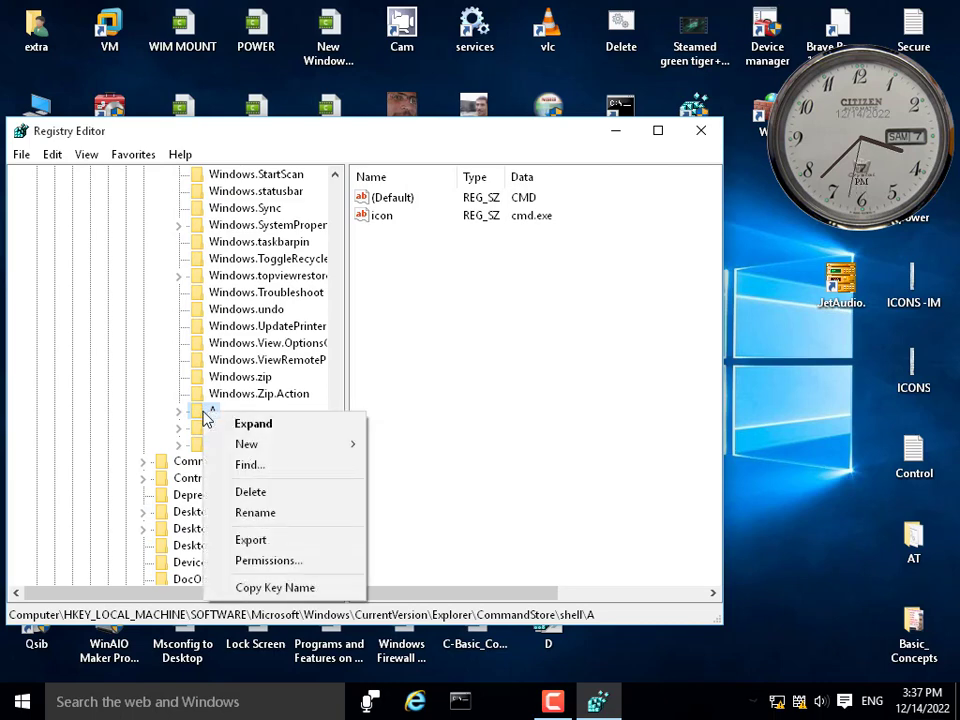
Export key A to the desktop as A.reg, replacing the old file.
left_click(251, 539)
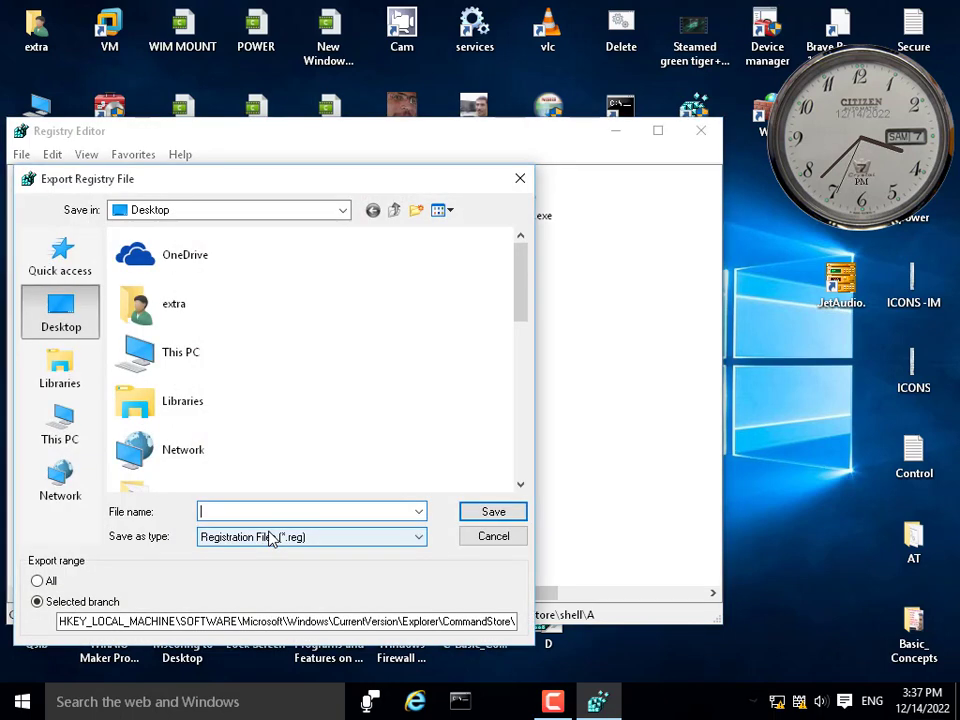
type("A")
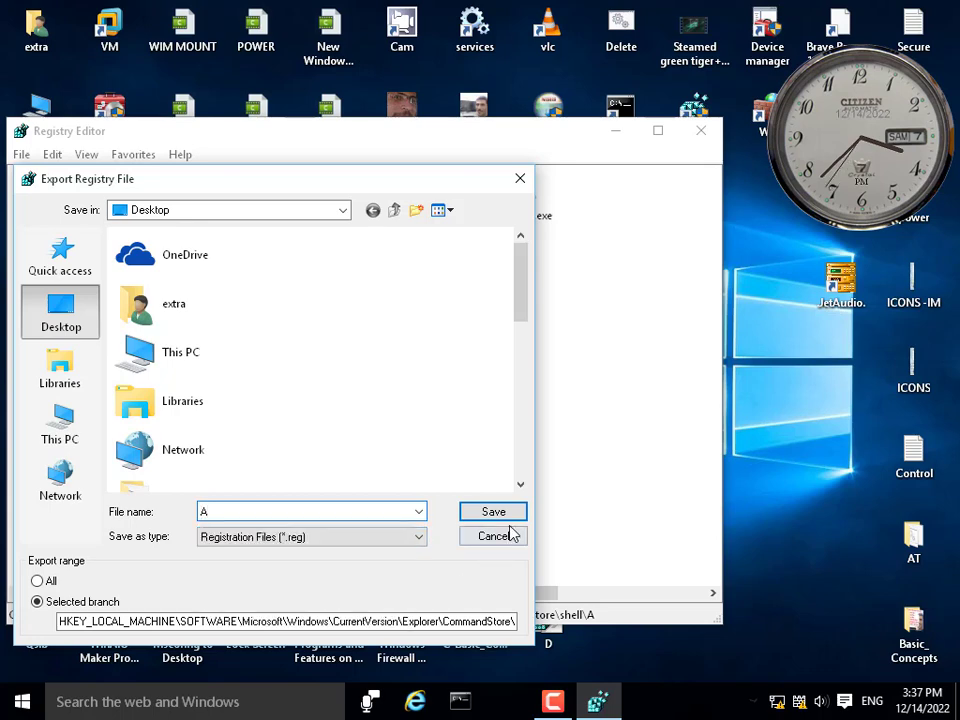
left_click(505, 516)
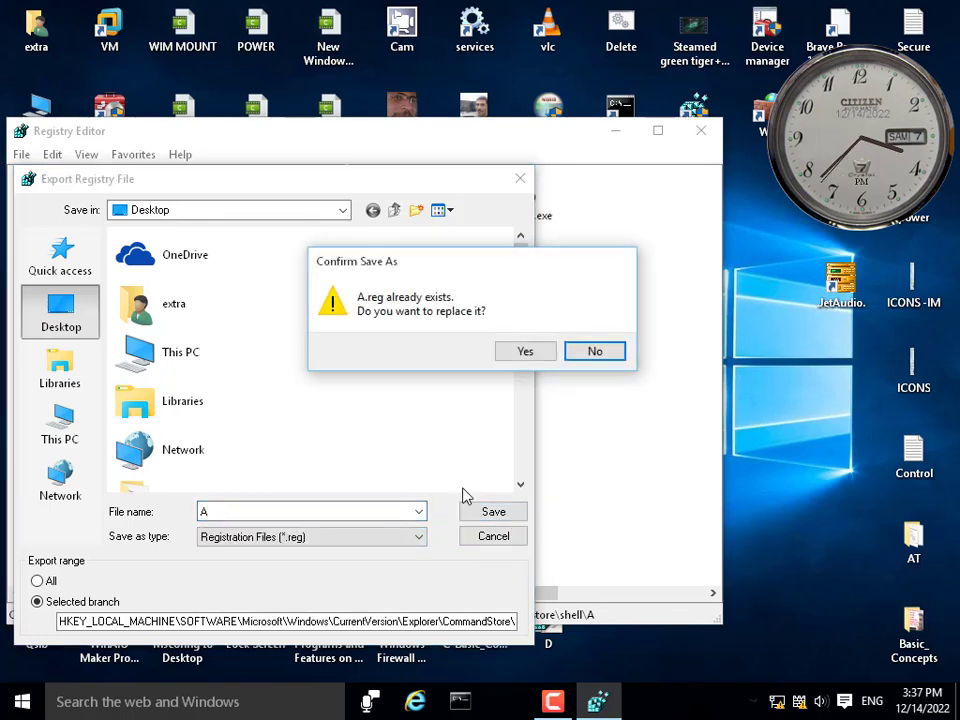
left_click(526, 353)
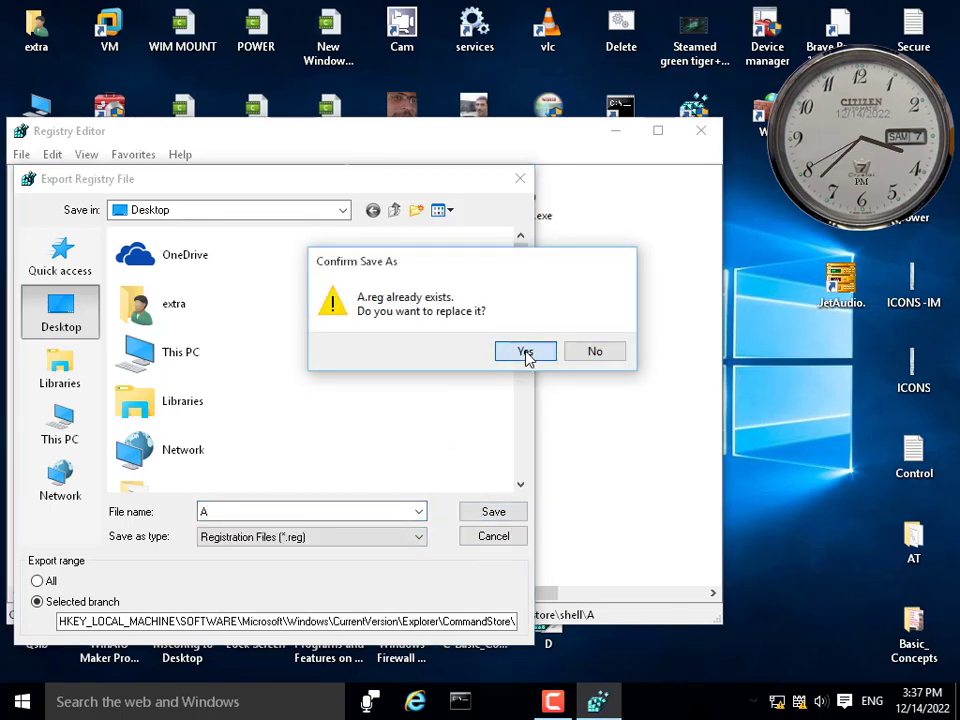
Export the mspaint key B to the desktop as B.reg, replacing the old file.
left_click(211, 428)
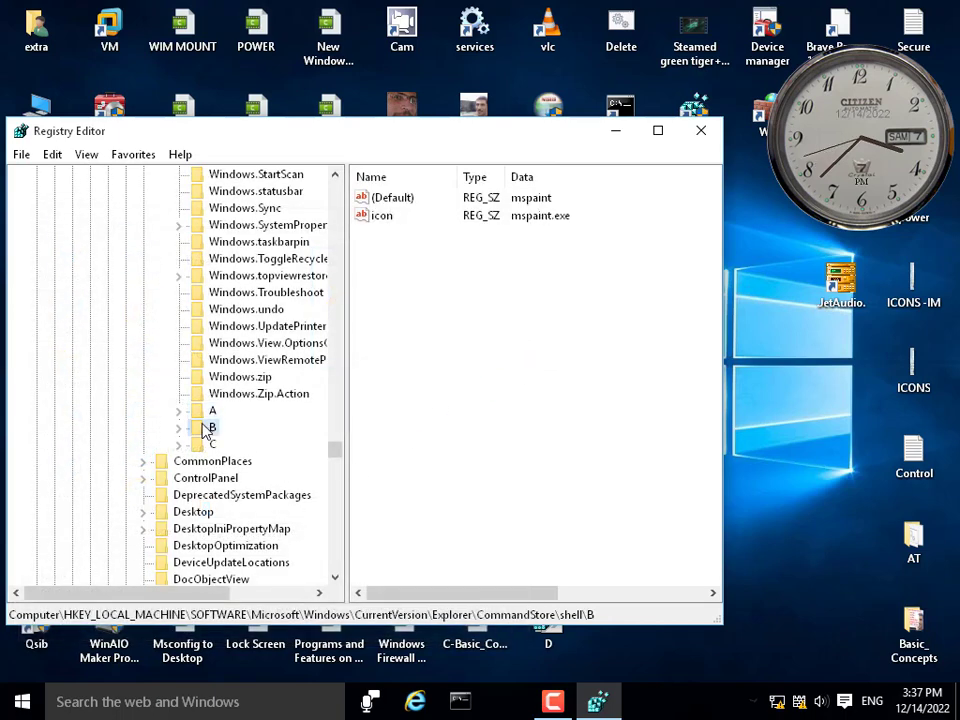
right_click(210, 428)
left_click(250, 552)
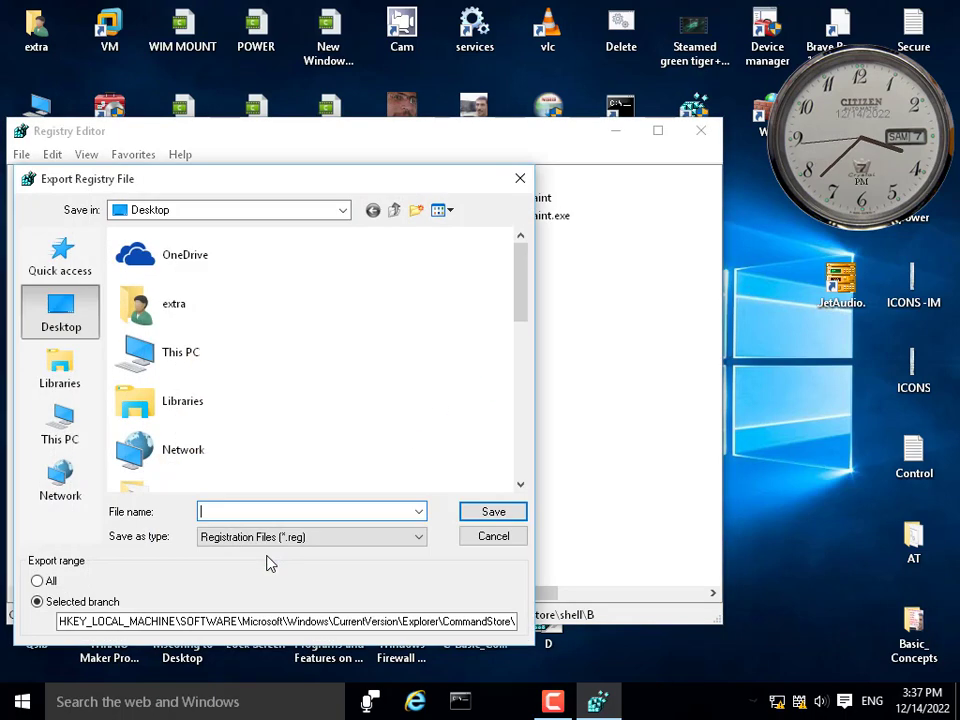
type("B")
key("Escape")
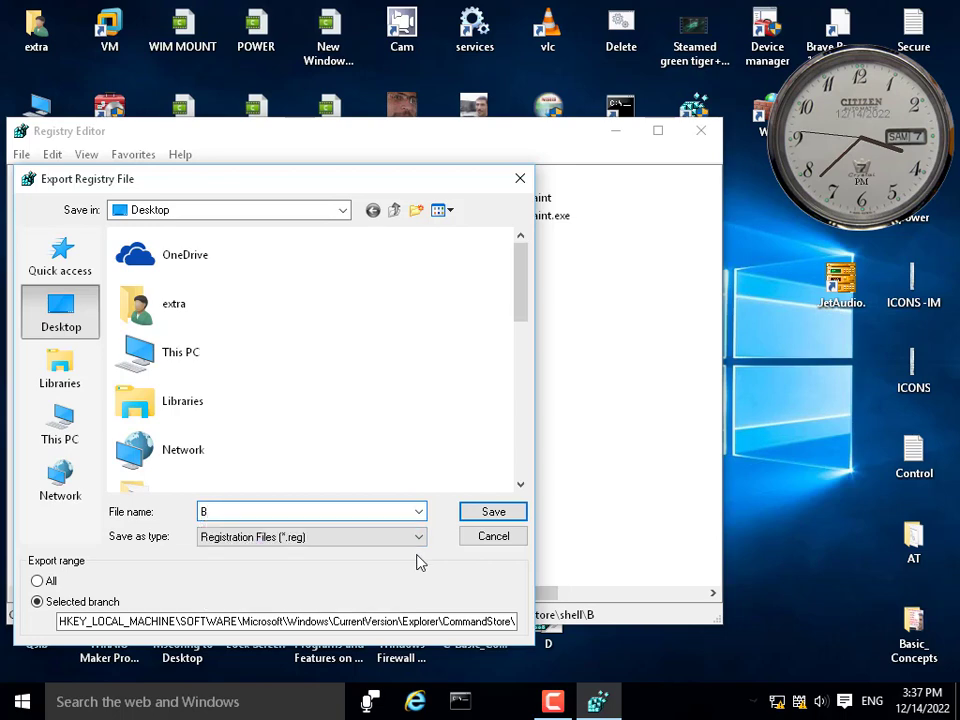
left_click(508, 515)
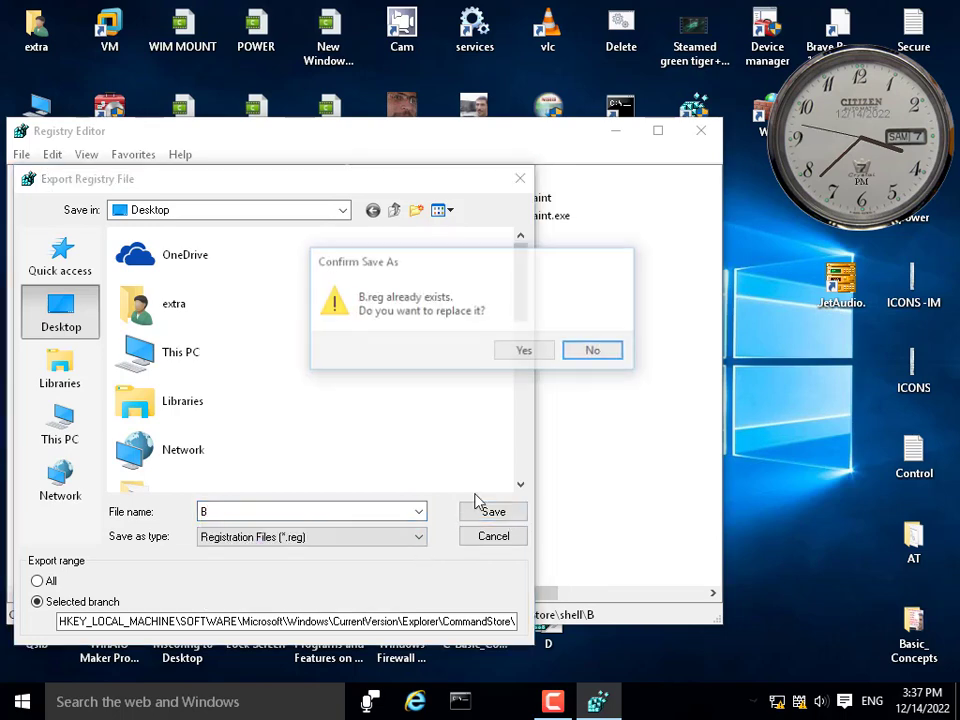
left_click(527, 352)
Export the Calac key C to the desktop as C.reg, replacing the old file.
left_click(213, 443)
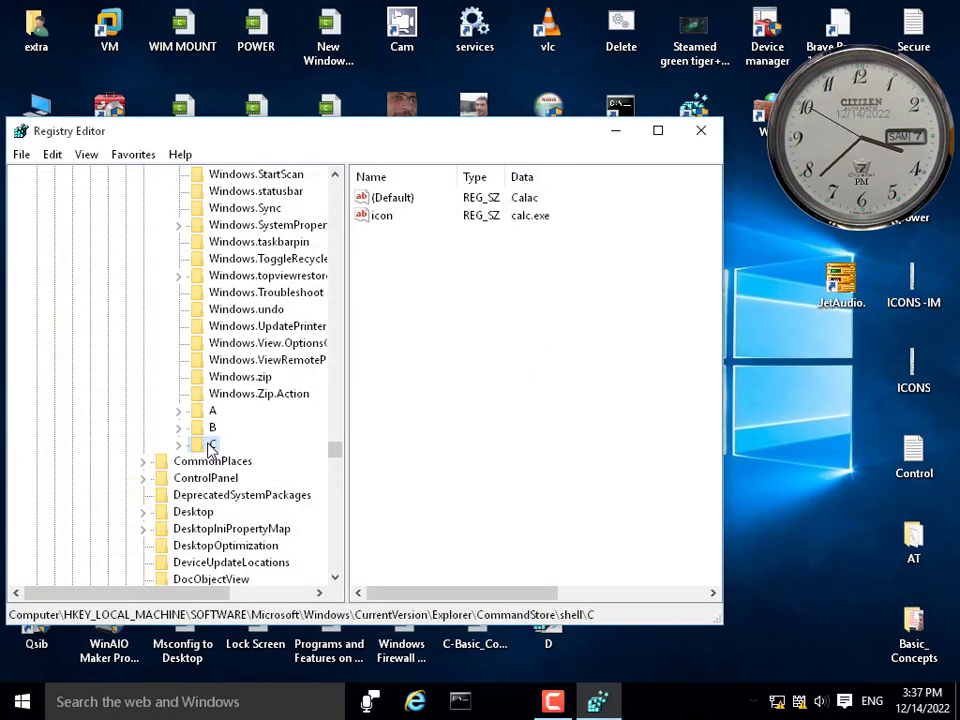
right_click(213, 445)
left_click(287, 579)
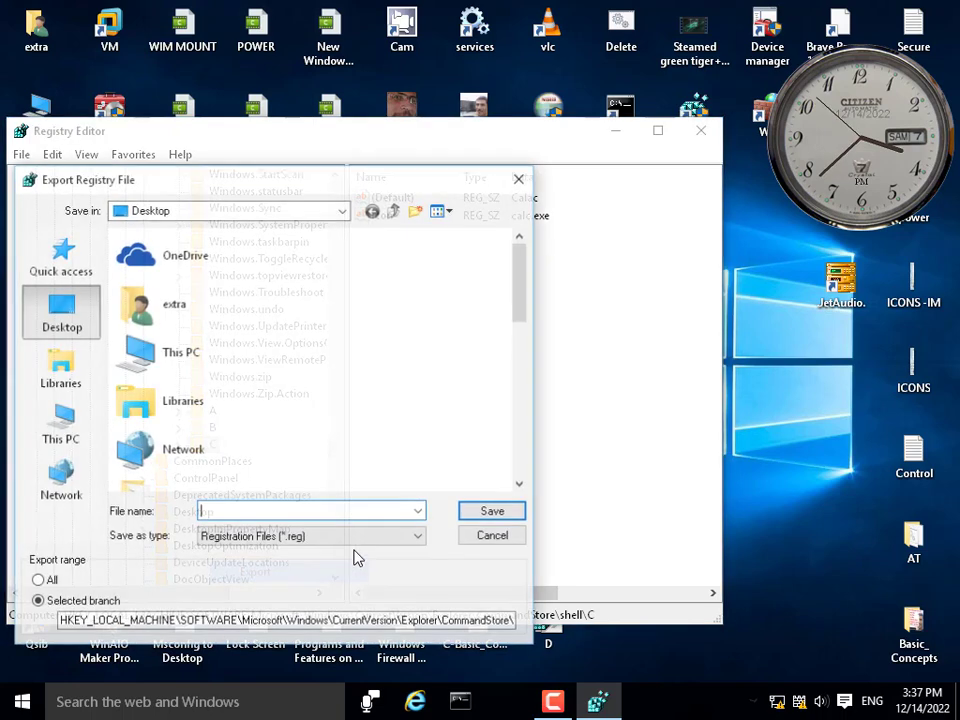
type("C")
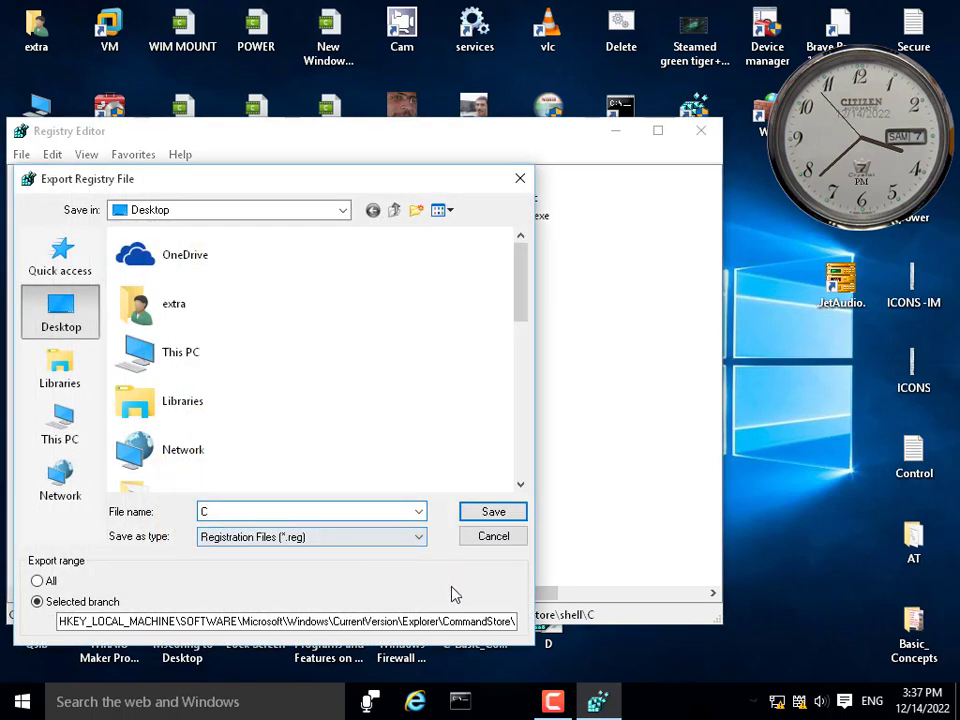
left_click(495, 513)
left_click(525, 352)
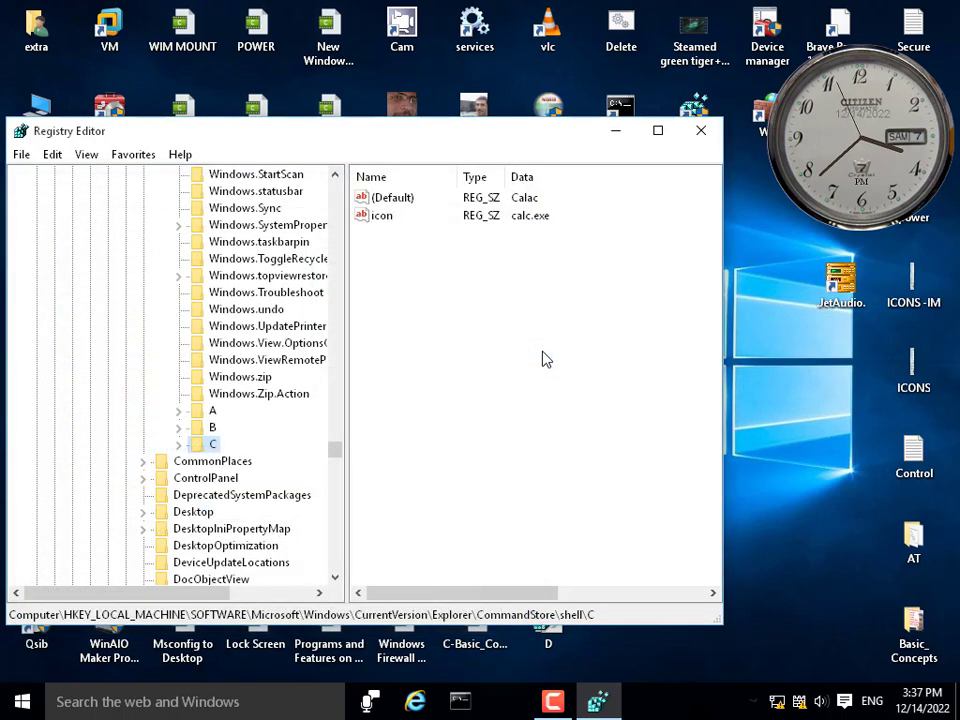
Navigate to HKEY_CLASSES_ROOT\Directory\Background\shell and select key 0 with the My Apps values.
left_click_drag(336, 452, 345, 200)
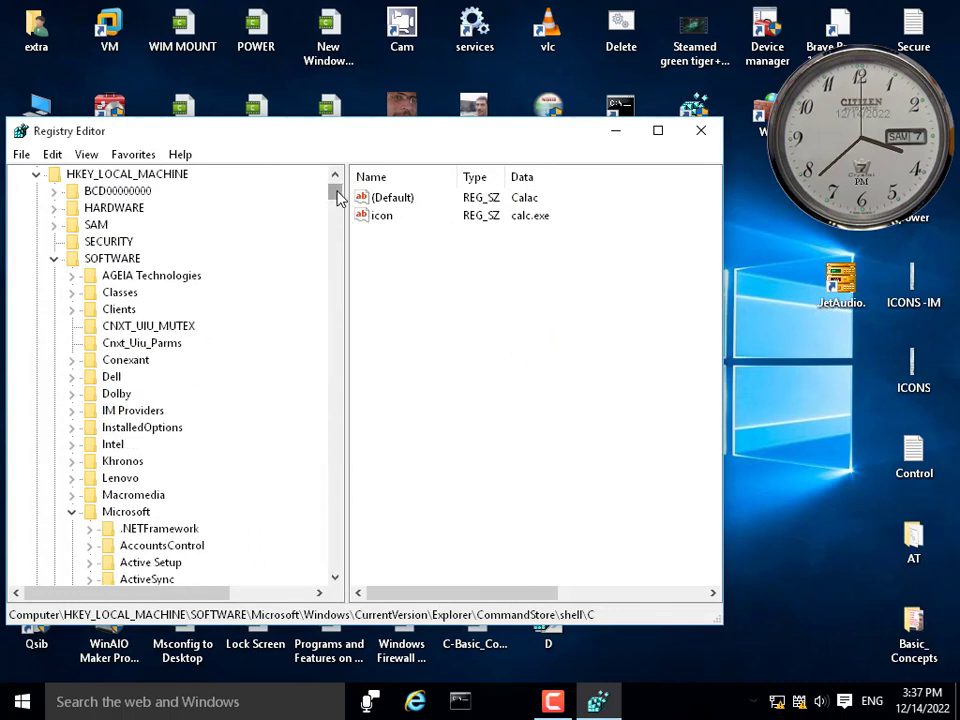
scroll(333, 190, "up", 1)
double_click(153, 192)
left_click(90, 361)
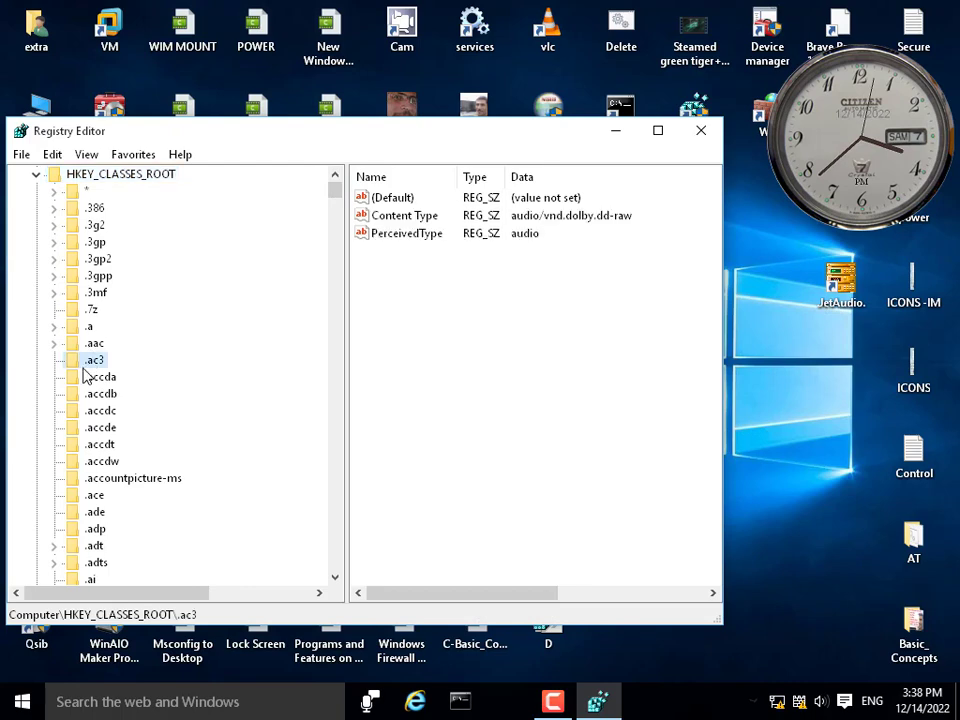
type("dir")
scroll(93, 364, "down", 6)
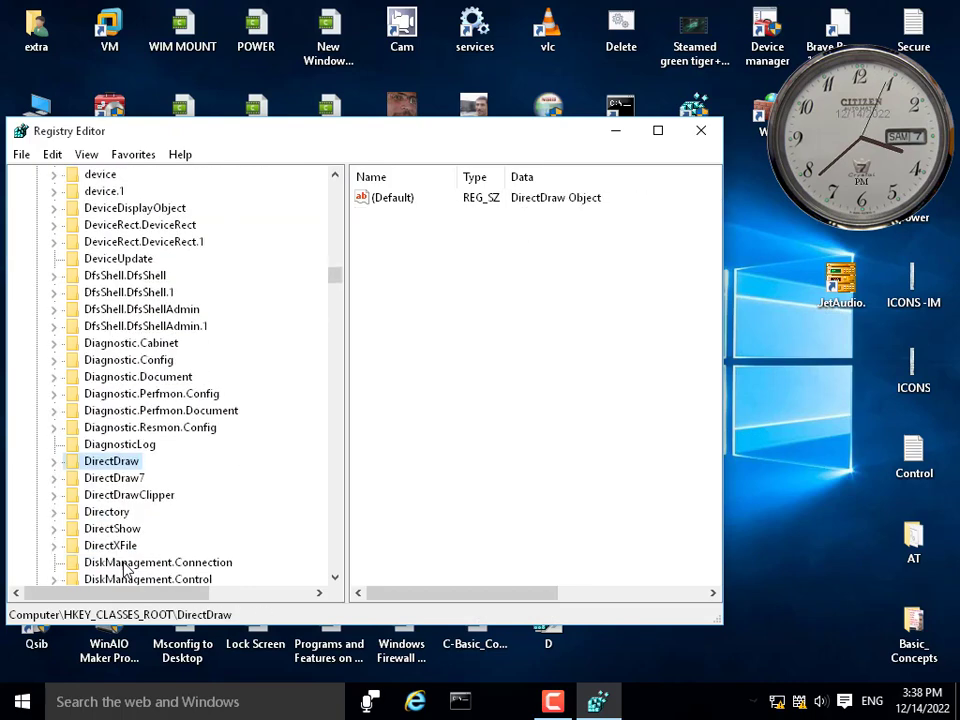
double_click(108, 311)
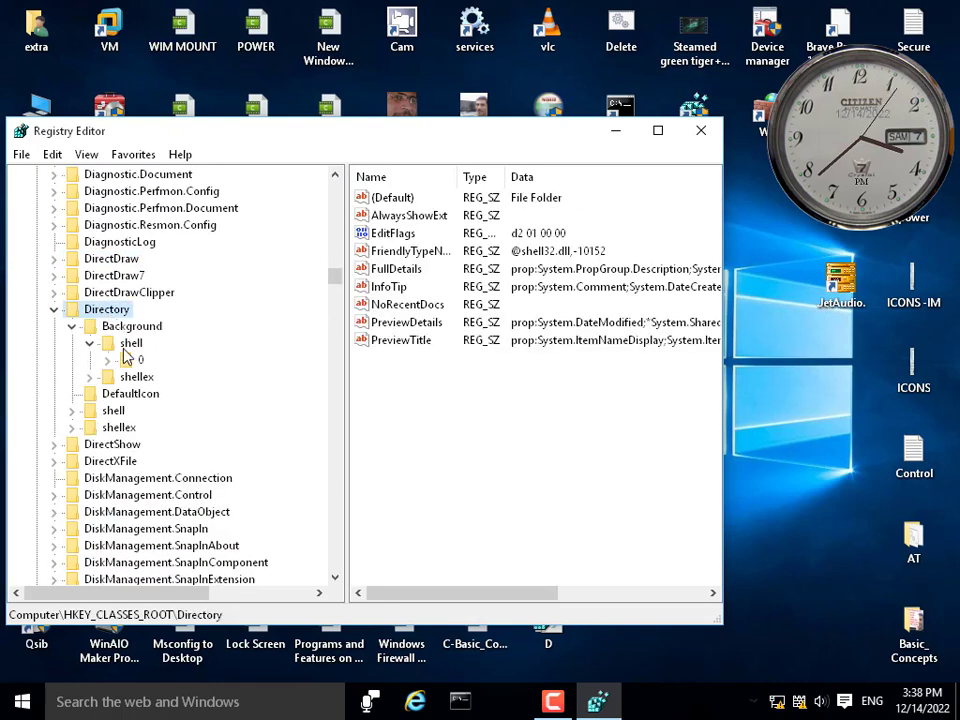
left_click(128, 343)
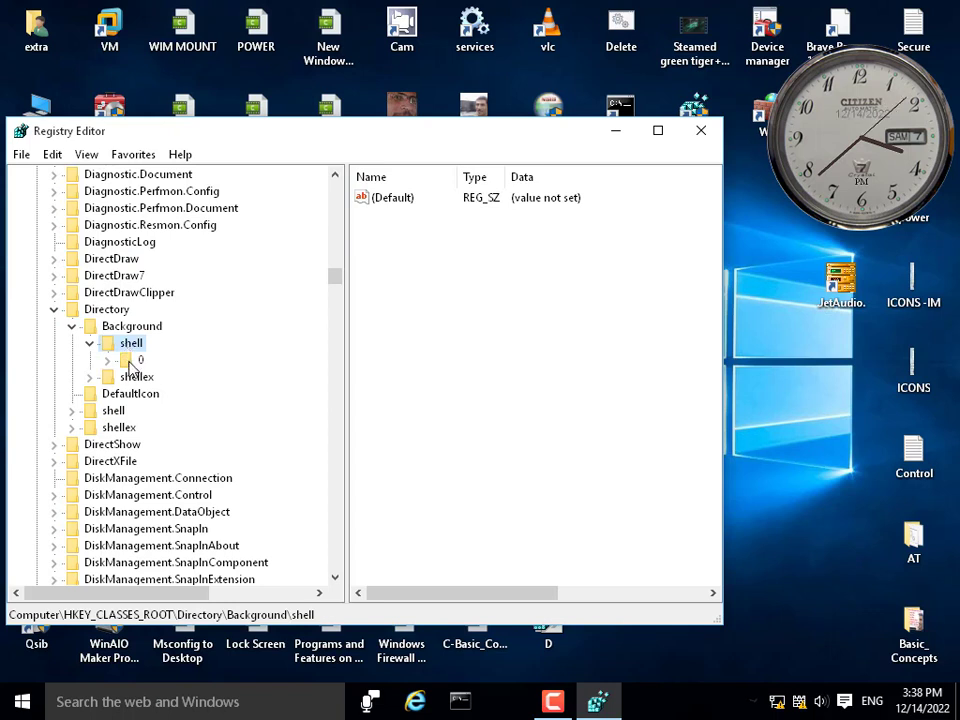
left_click(136, 360)
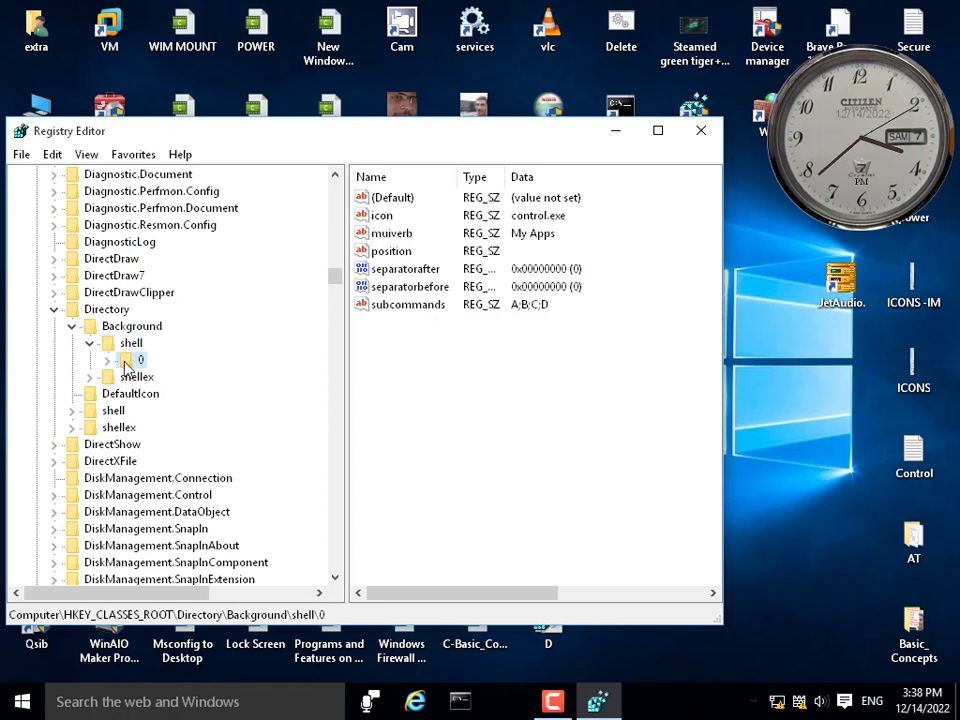
Export Directory\Background\shell\0 to the desktop as My Apps.reg, then minimize Registry Editor.
right_click(126, 365)
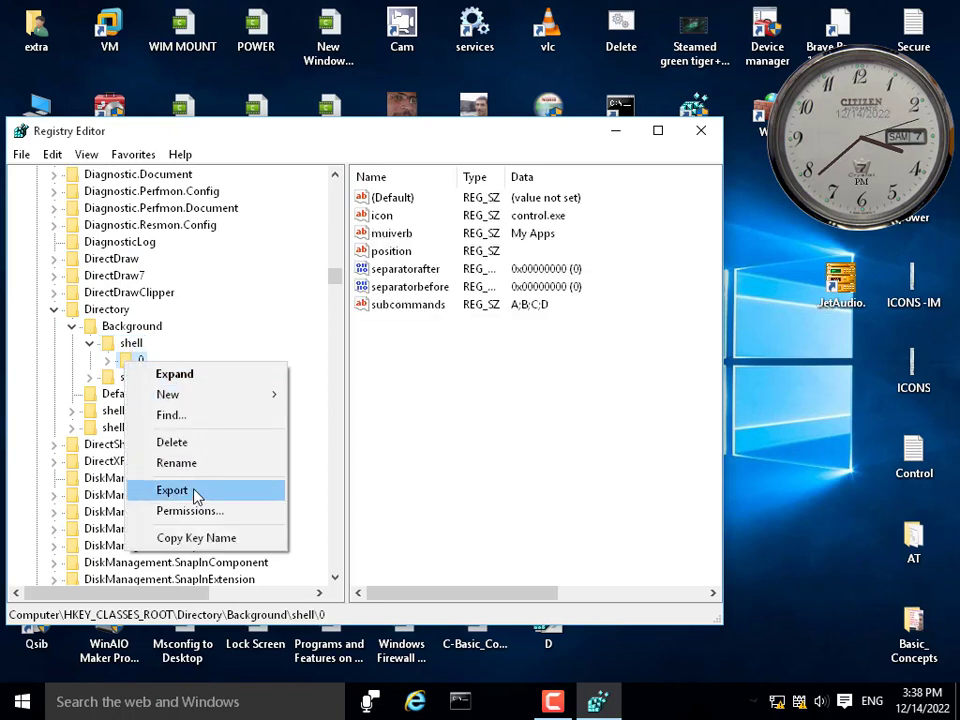
left_click(172, 490)
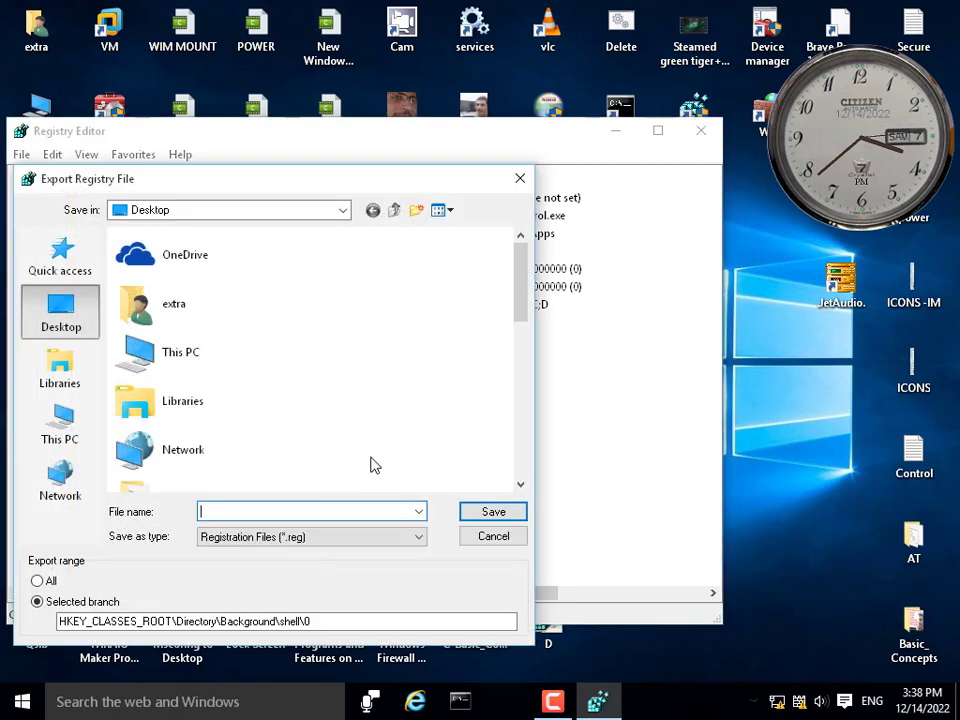
type("M")
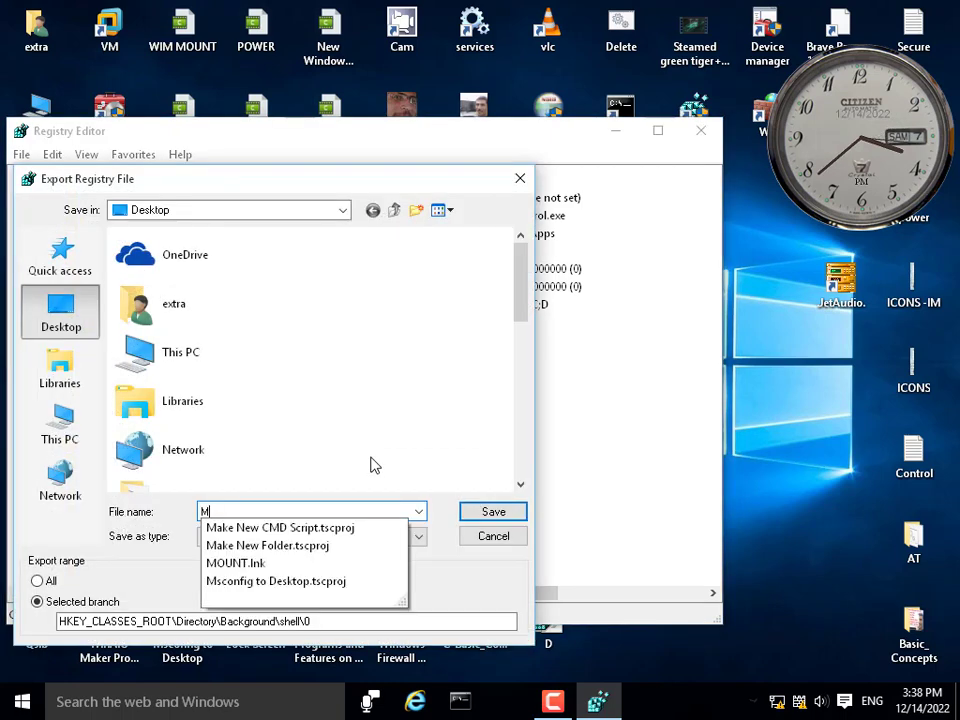
key("BackSpace")
type("My Apps")
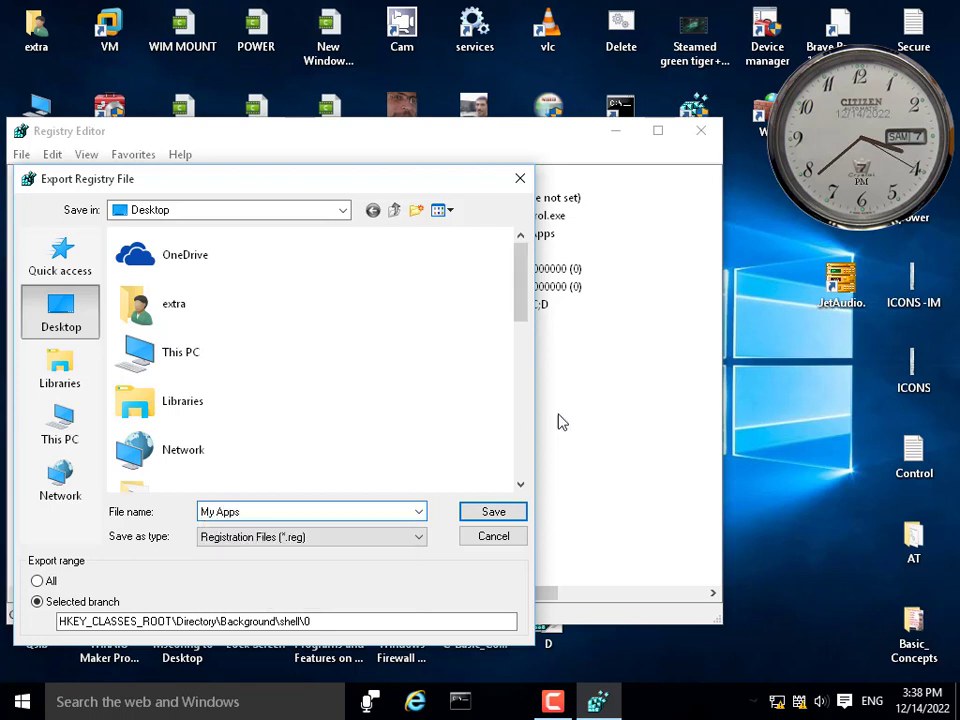
right_click(737, 400)
mouse_move(800, 553)
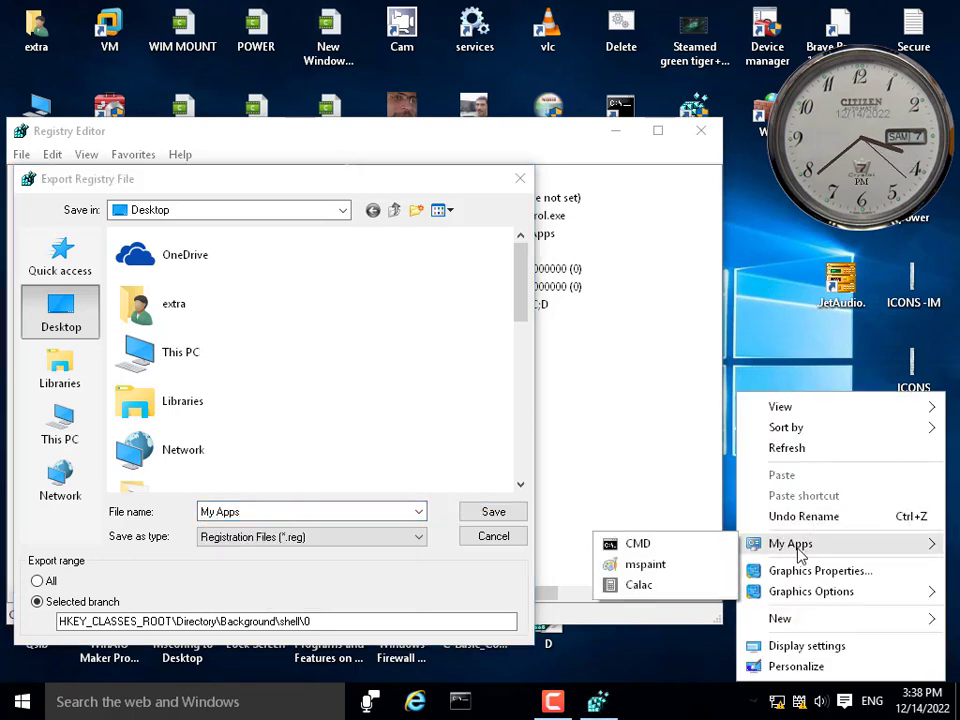
left_click(494, 512)
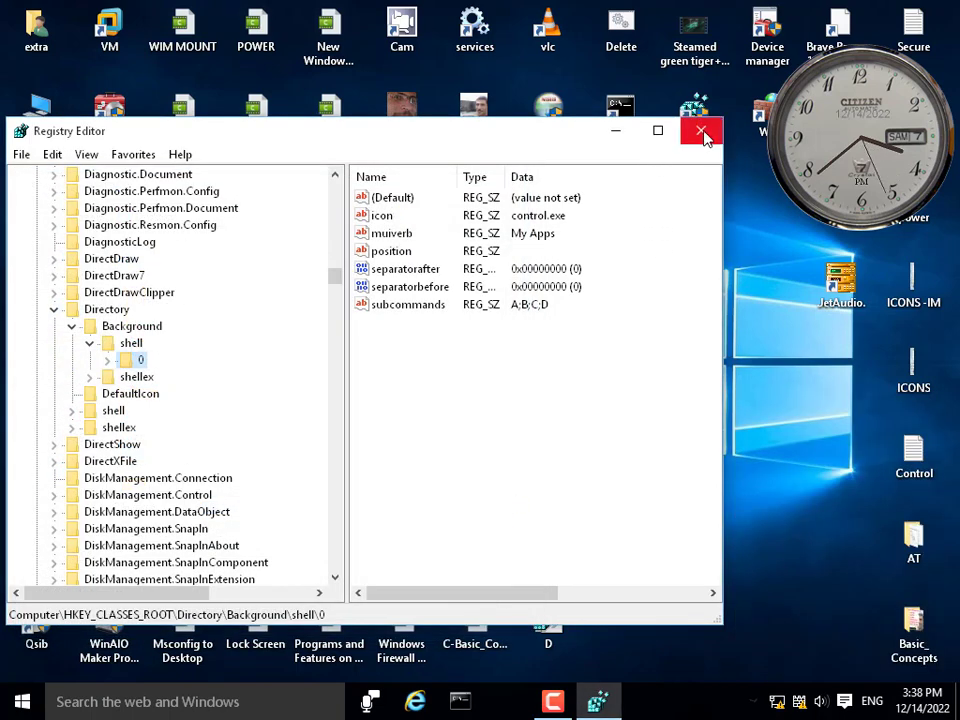
left_click(616, 131)
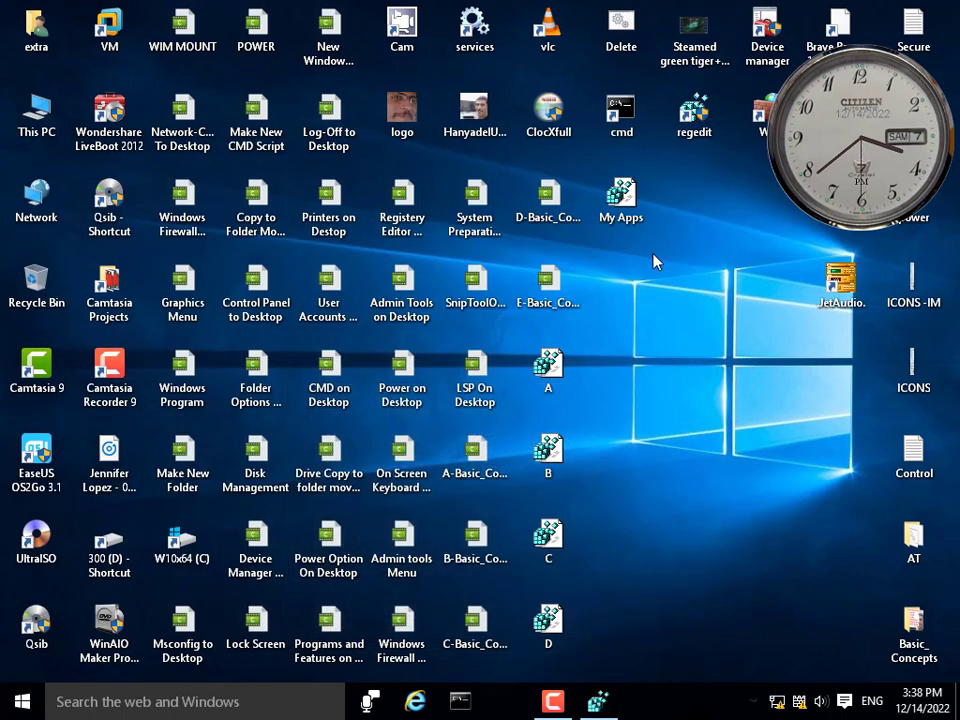
Arrange the My Apps, A, B and C file icons in one column.
left_click_drag(634, 221, 707, 306)
left_click_drag(562, 368, 694, 372)
left_click_drag(548, 455, 696, 456)
left_click_drag(548, 536, 706, 518)
Permanently delete file D by moving it to the Recycle Bin and emptying it.
left_click_drag(548, 620, 56, 284)
right_click(58, 284)
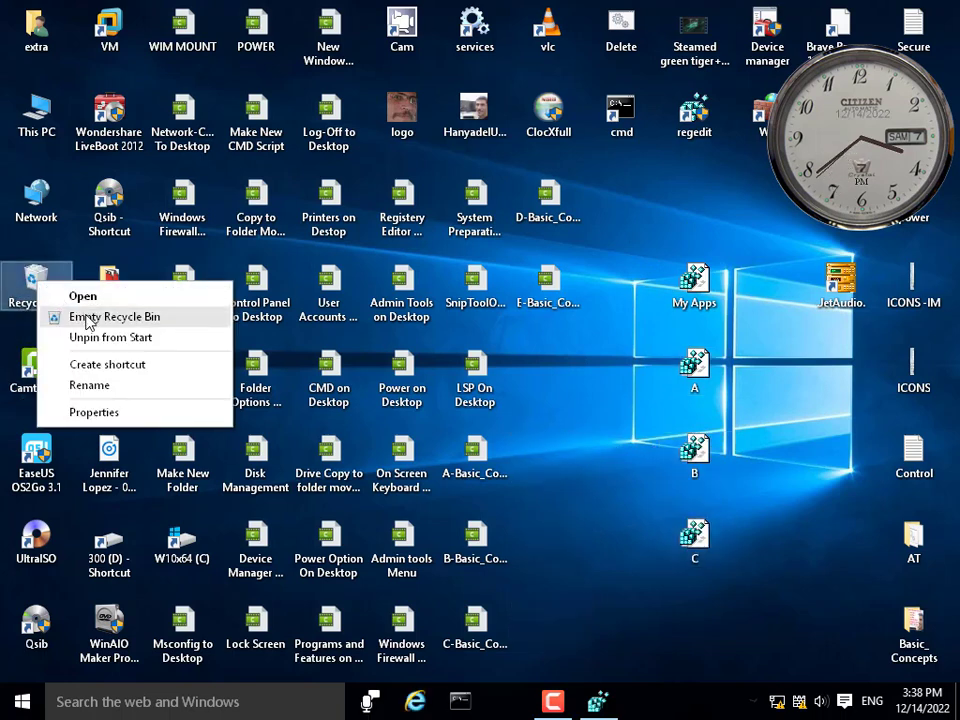
left_click(88, 318)
left_click(560, 428)
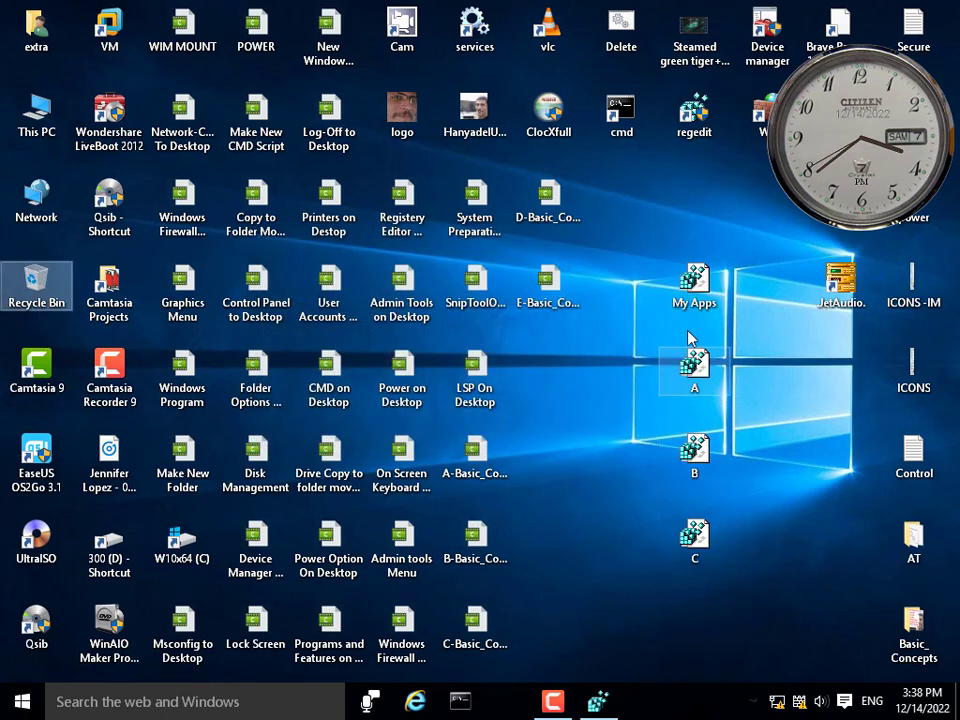
Check the desktop My Apps submenu, then dismiss the menu.
right_click(568, 408)
mouse_move(628, 542)
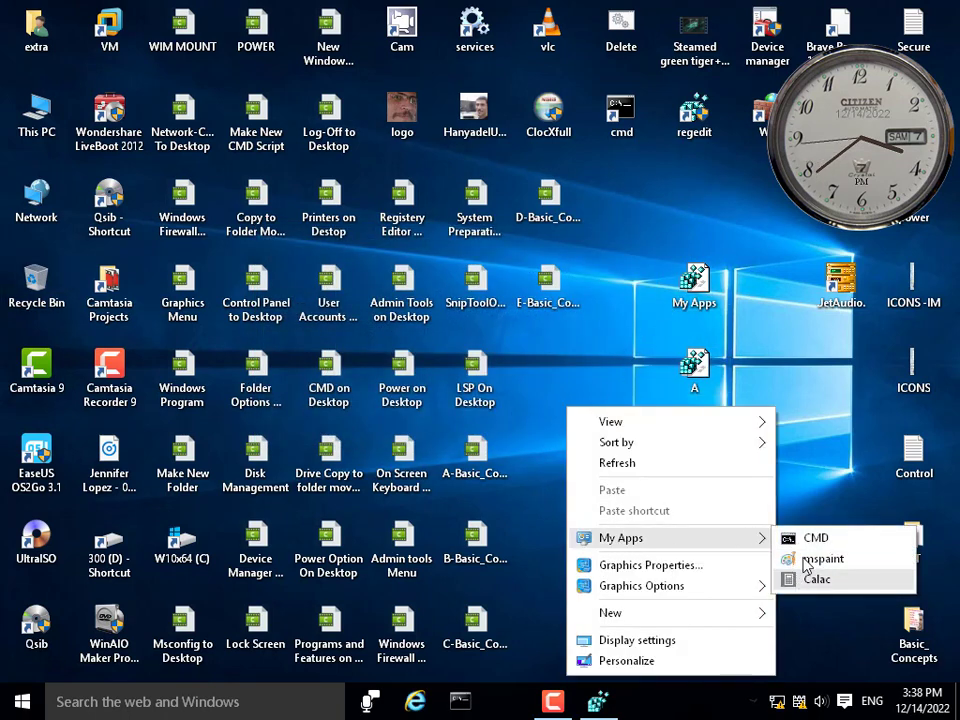
left_click(612, 314)
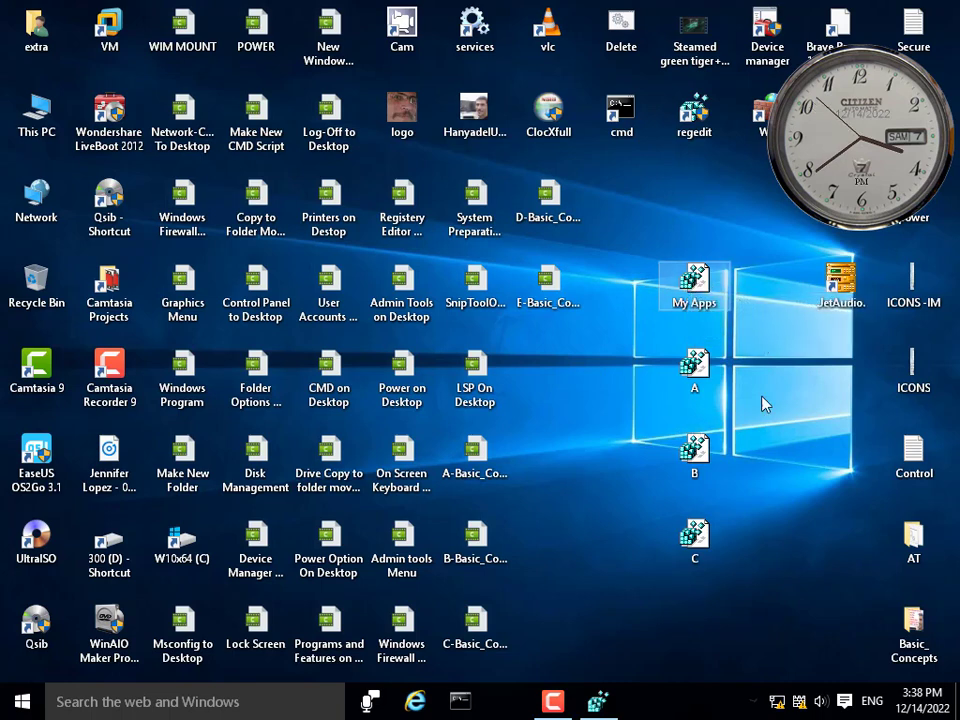
Open My Apps.reg in Notepad and position its window at the right.
right_click(694, 283)
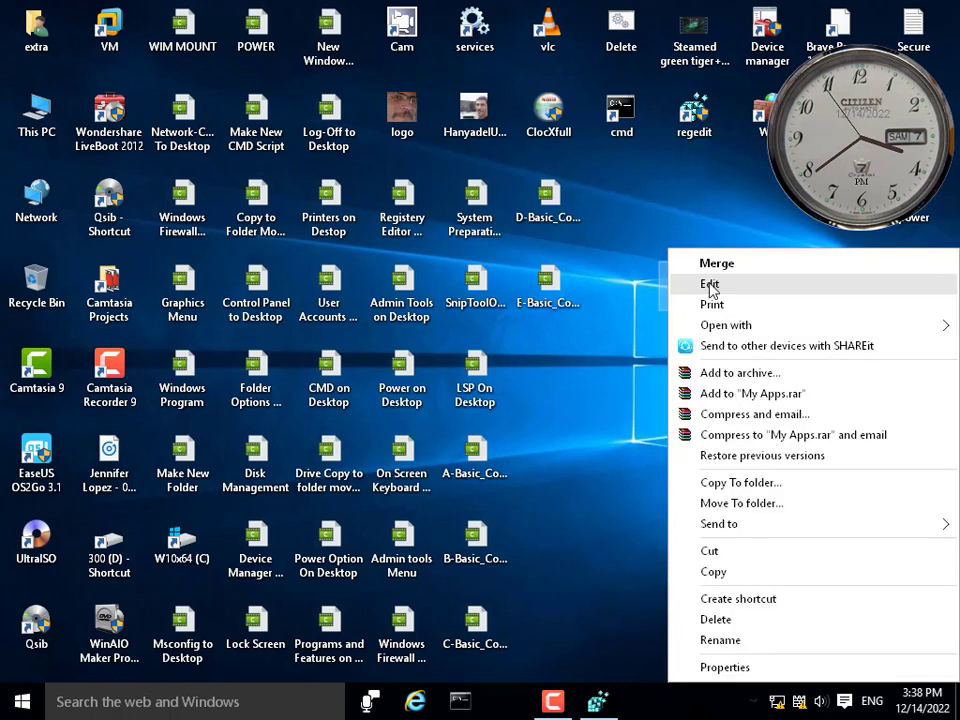
left_click(739, 281)
left_click_drag(489, 510, 560, 283)
left_click_drag(583, 218, 632, 100)
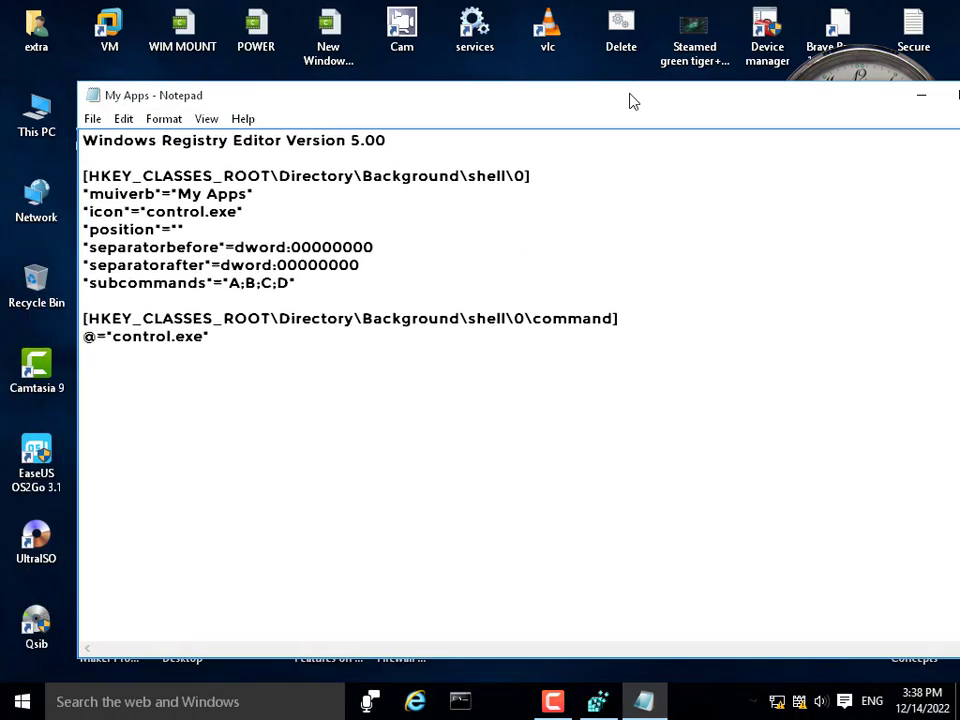
left_click_drag(447, 136, 825, 274)
left_click_drag(576, 282, 834, 264)
Take the cmd.exe key blocks from A.reg, leaving A.reg unsaved, and paste them into My Apps.
left_click_drag(694, 368, 550, 368)
right_click(545, 367)
left_click(590, 284)
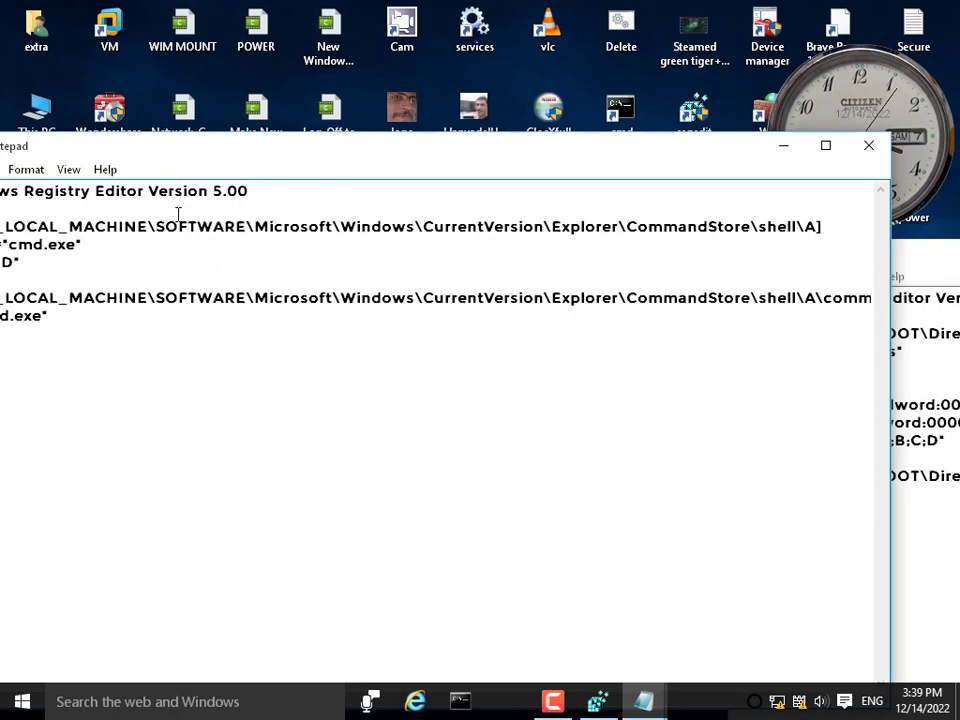
left_click_drag(180, 212, 305, 376)
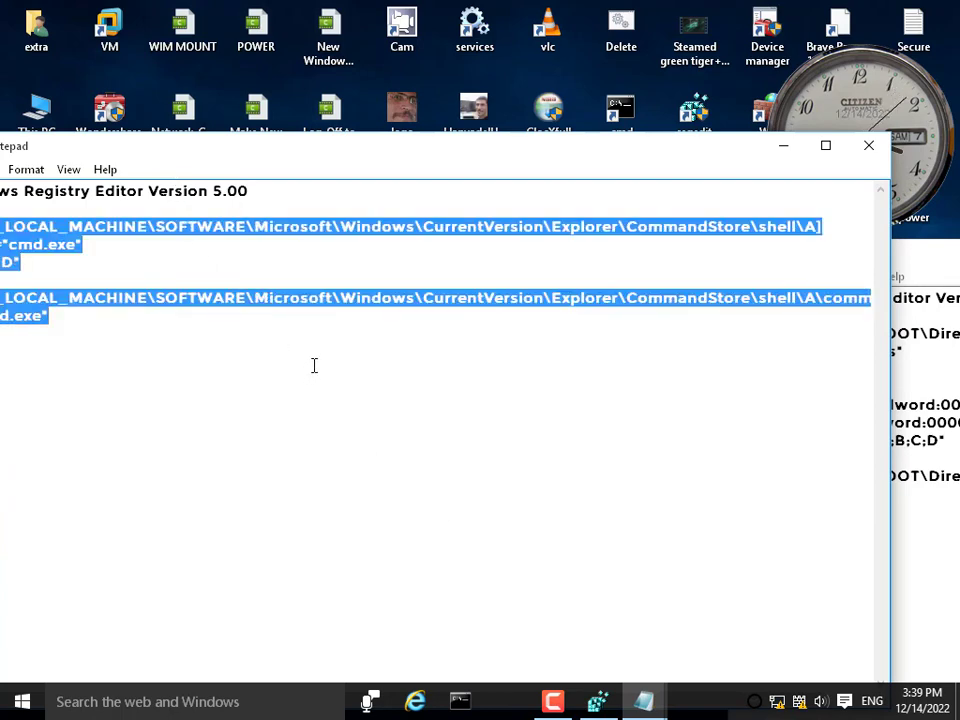
key("Delete")
left_click(869, 145)
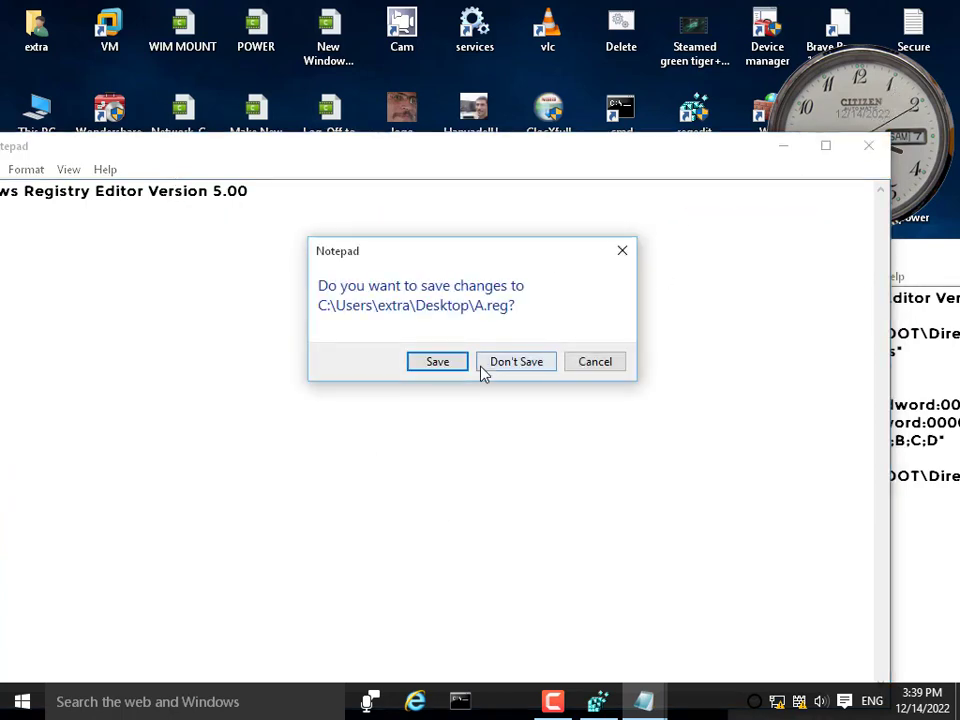
left_click(483, 366)
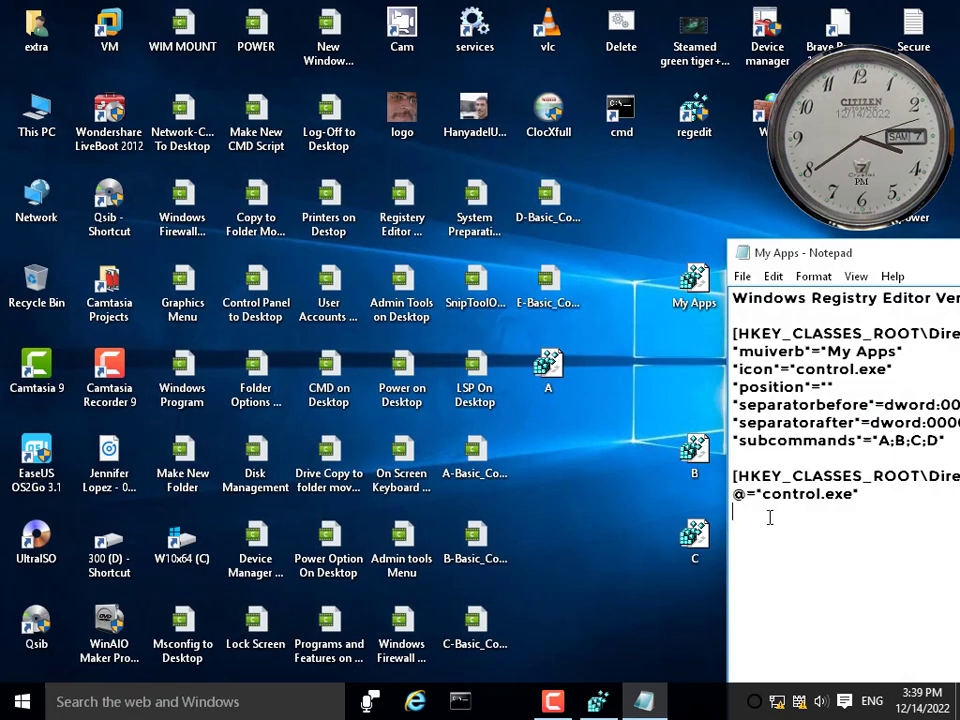
key("ctrl+v")
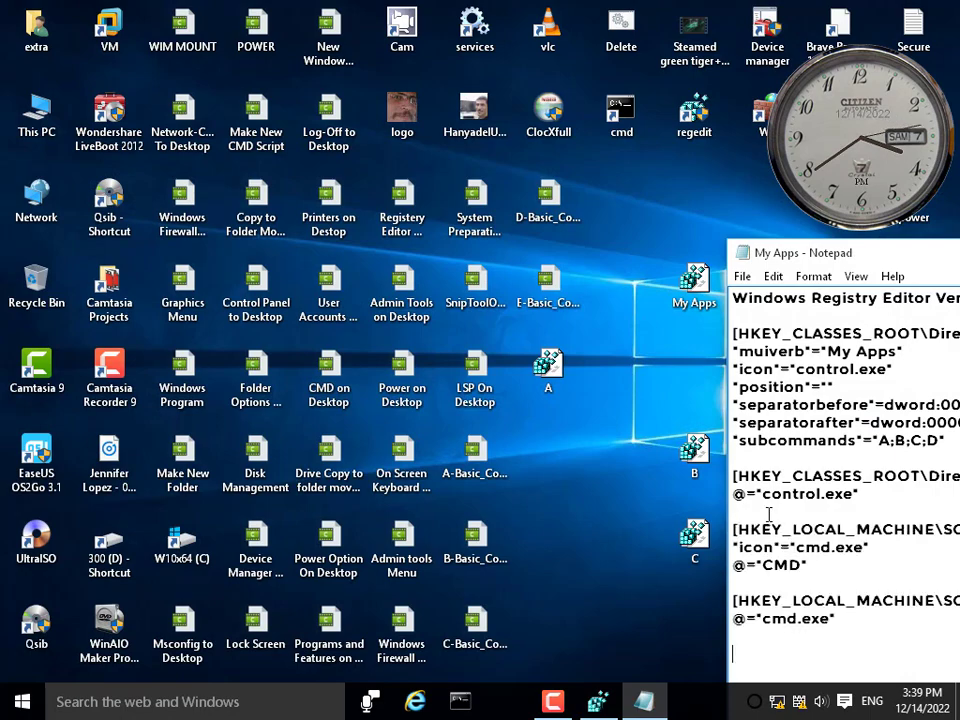
Take the mspaint key blocks from B.reg, unsaved, and paste them at the end of My Apps.
left_click(697, 455)
right_click(697, 455)
left_click(722, 54)
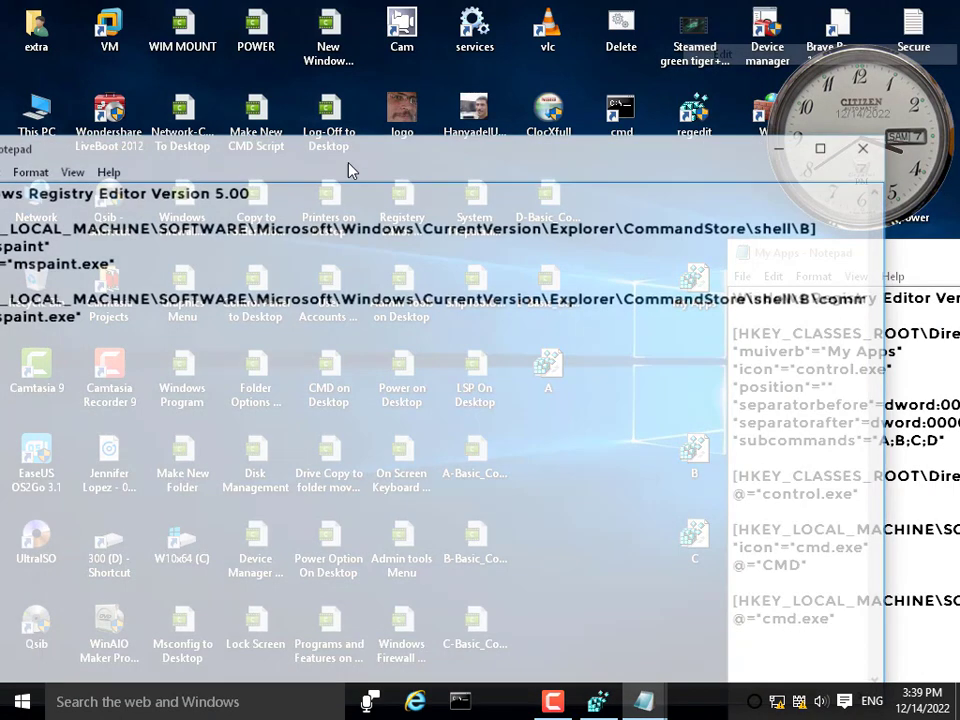
left_click_drag(201, 216, 285, 327)
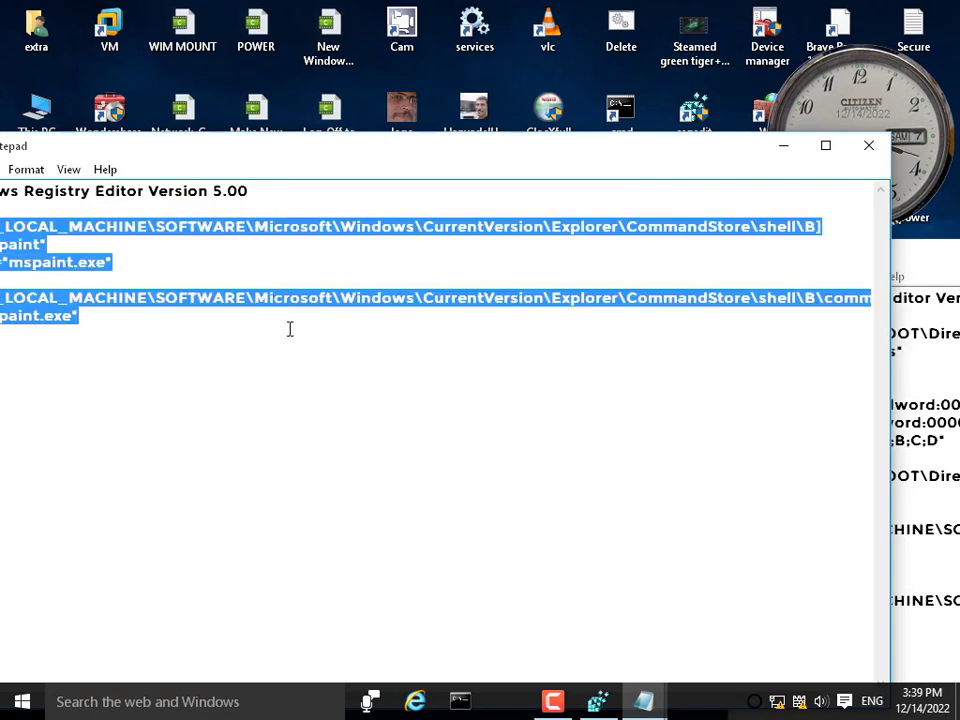
key("Delete")
left_click(867, 147)
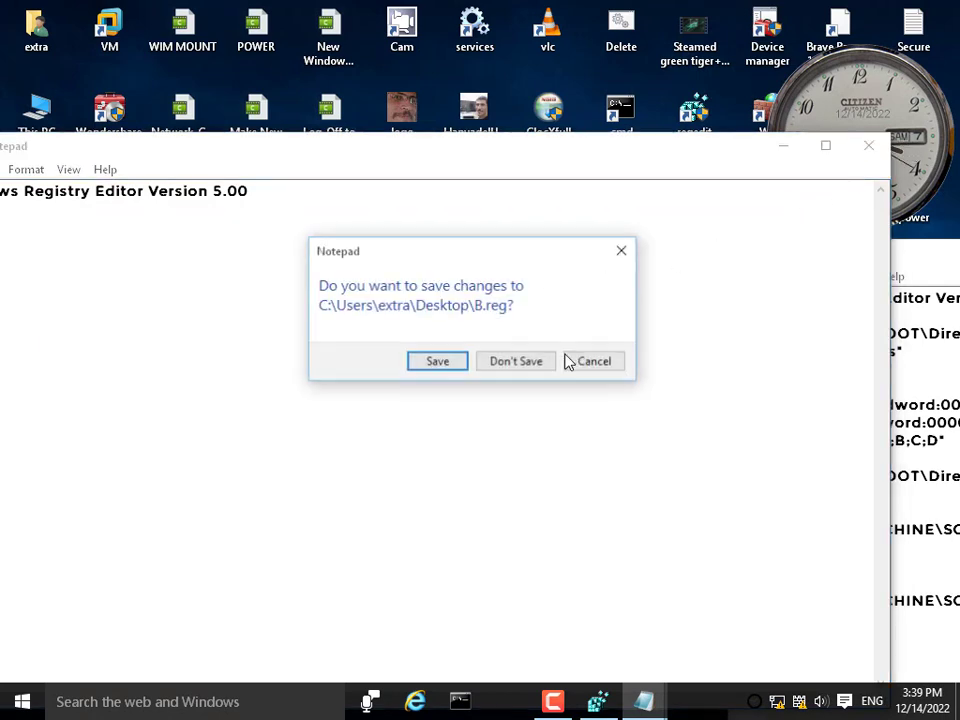
left_click(453, 366)
left_click(784, 651)
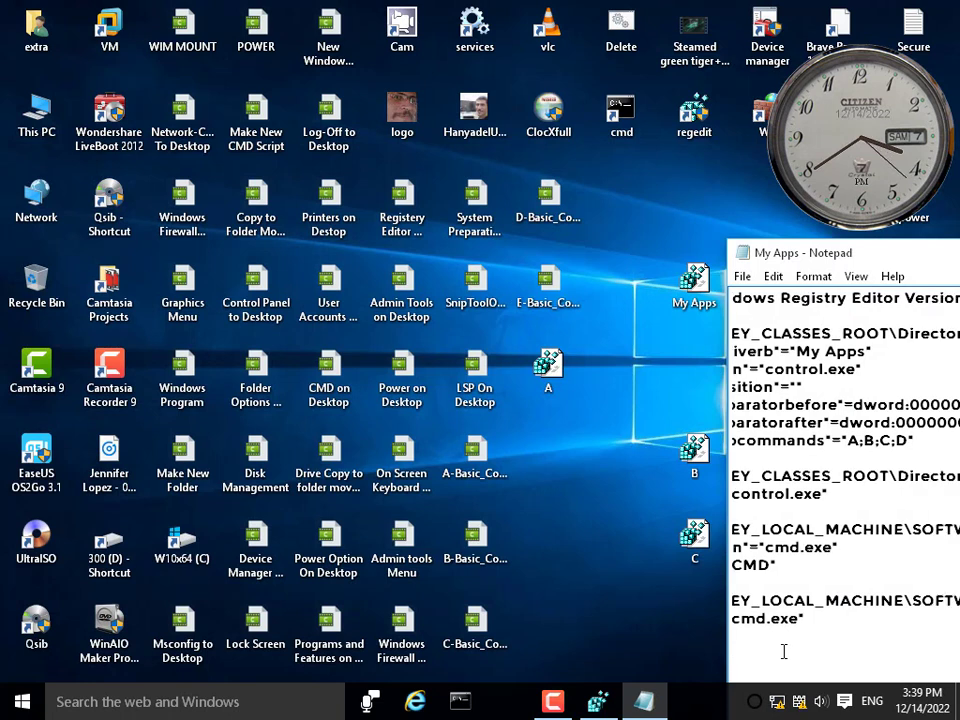
key("ctrl+v")
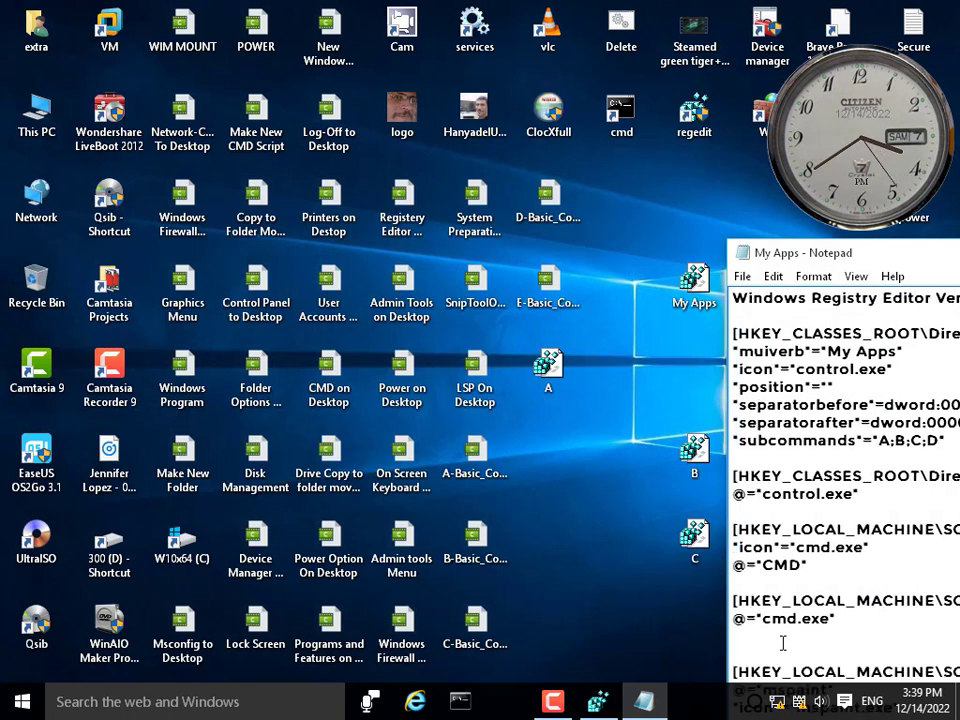
scroll(785, 640, "down", 1)
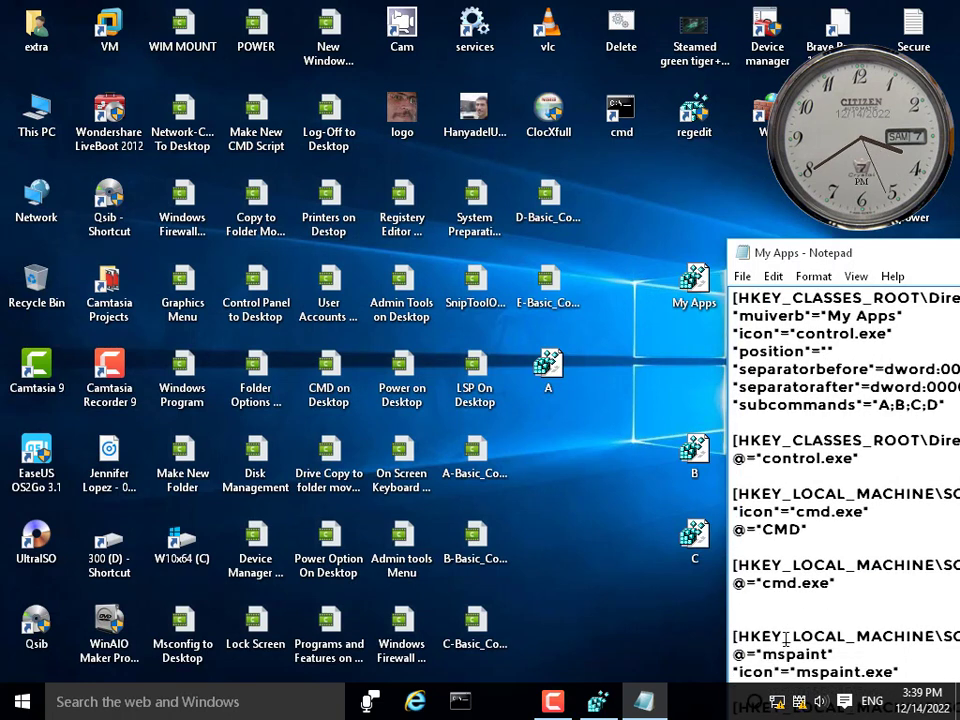
scroll(786, 640, "down", 1)
scroll(800, 630, "down", 1)
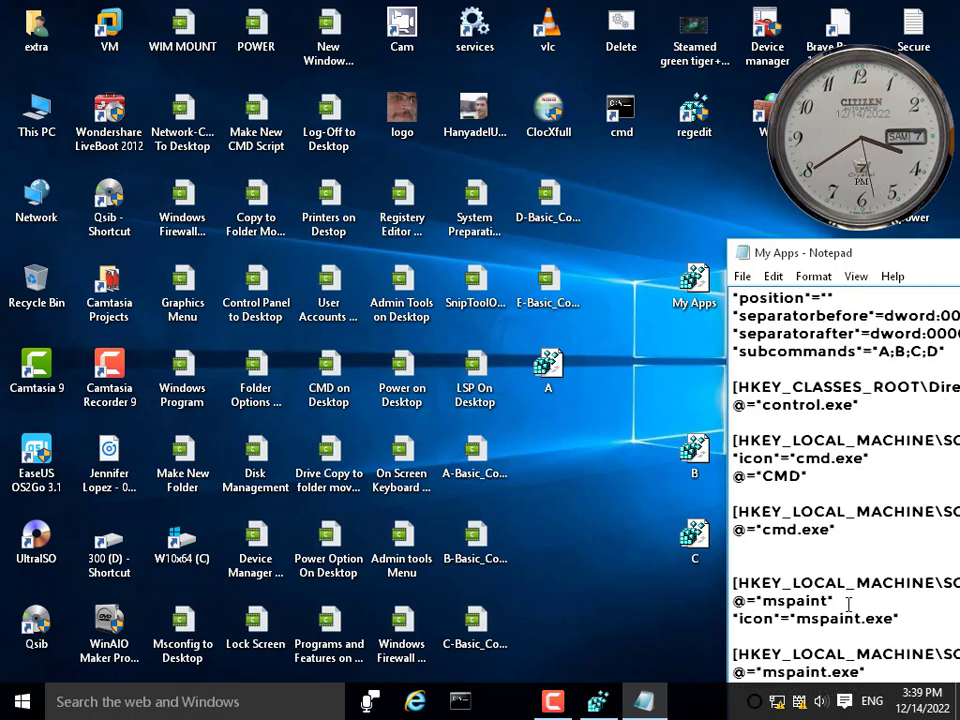
left_click_drag(823, 252, 803, 228)
Copy the calc.exe key blocks from C.reg and paste them at the end of My Apps.
right_click(695, 540)
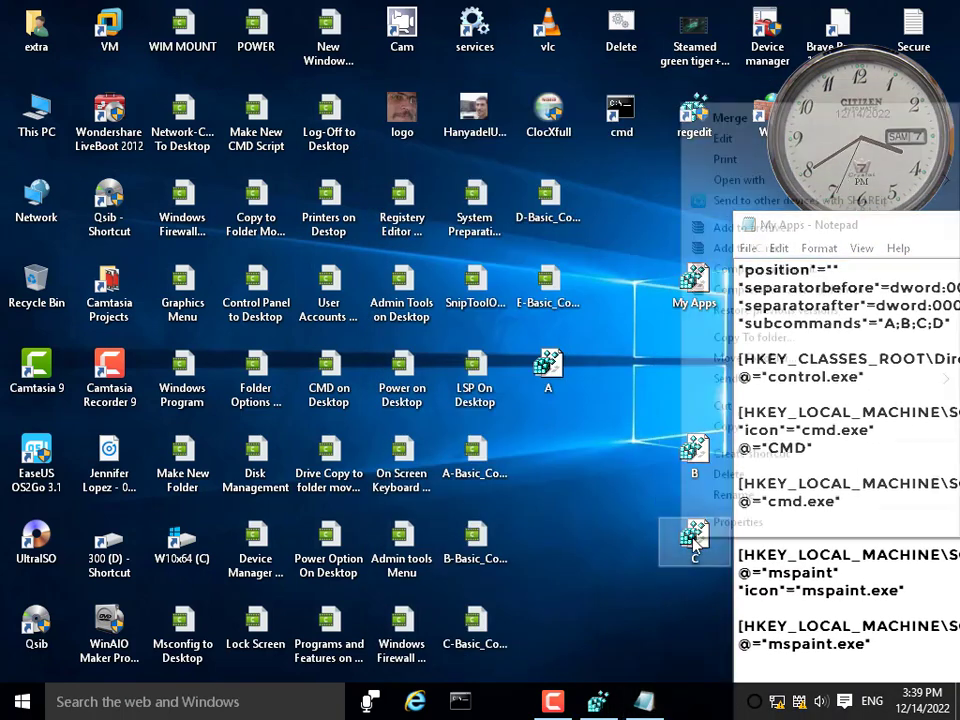
left_click(720, 138)
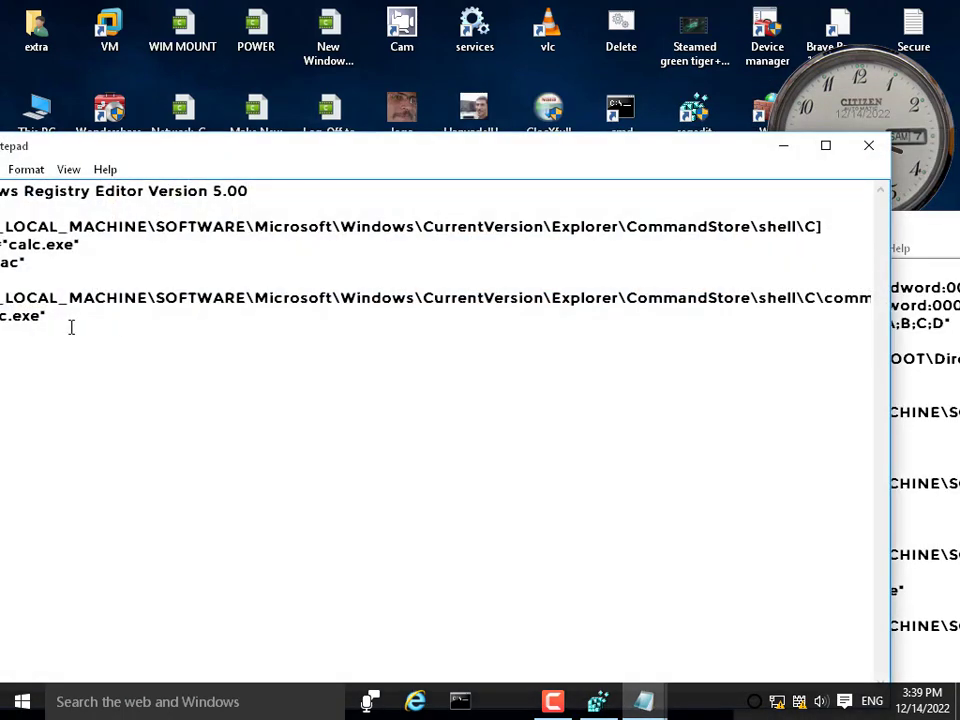
left_click_drag(84, 218, 178, 344)
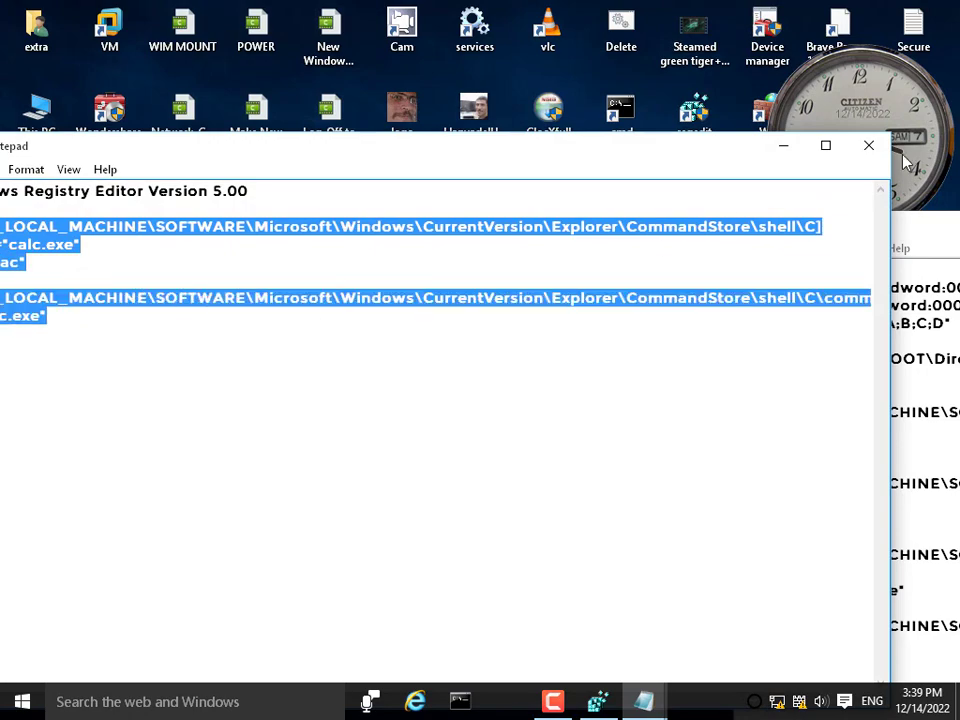
left_click(869, 145)
left_click_drag(790, 225, 449, 69)
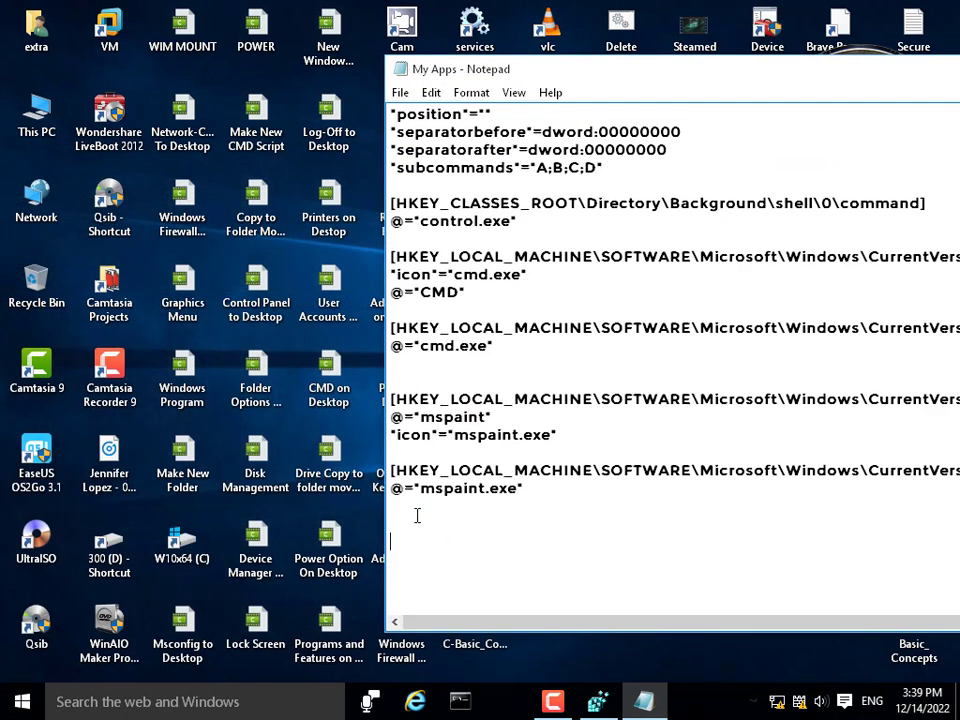
key("ctrl+v")
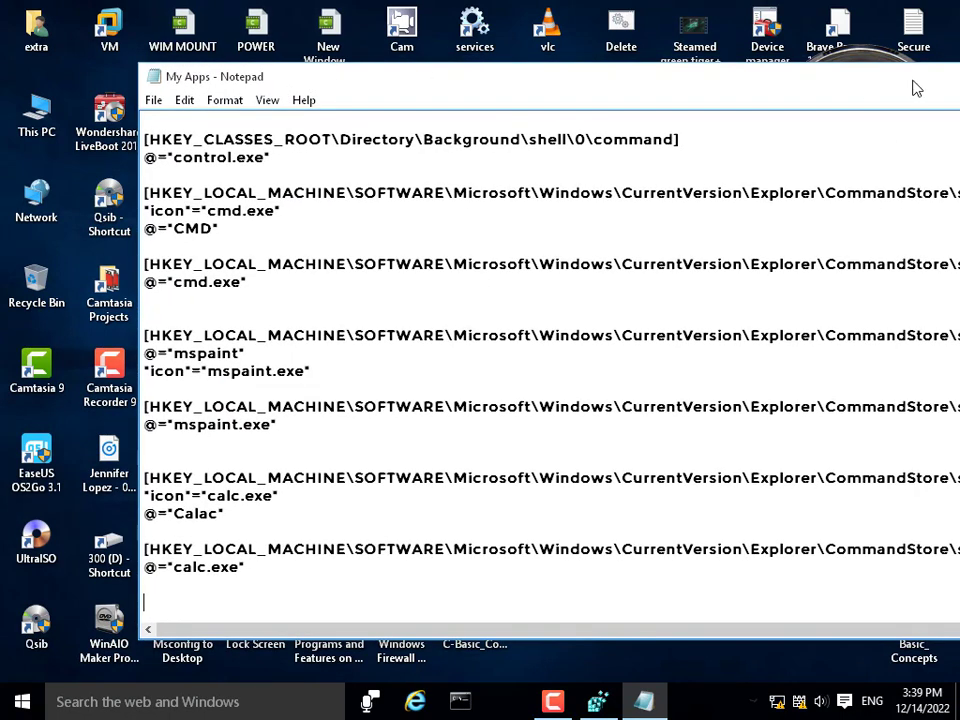
Close My Apps.reg, saving the combined entries.
left_click(878, 78)
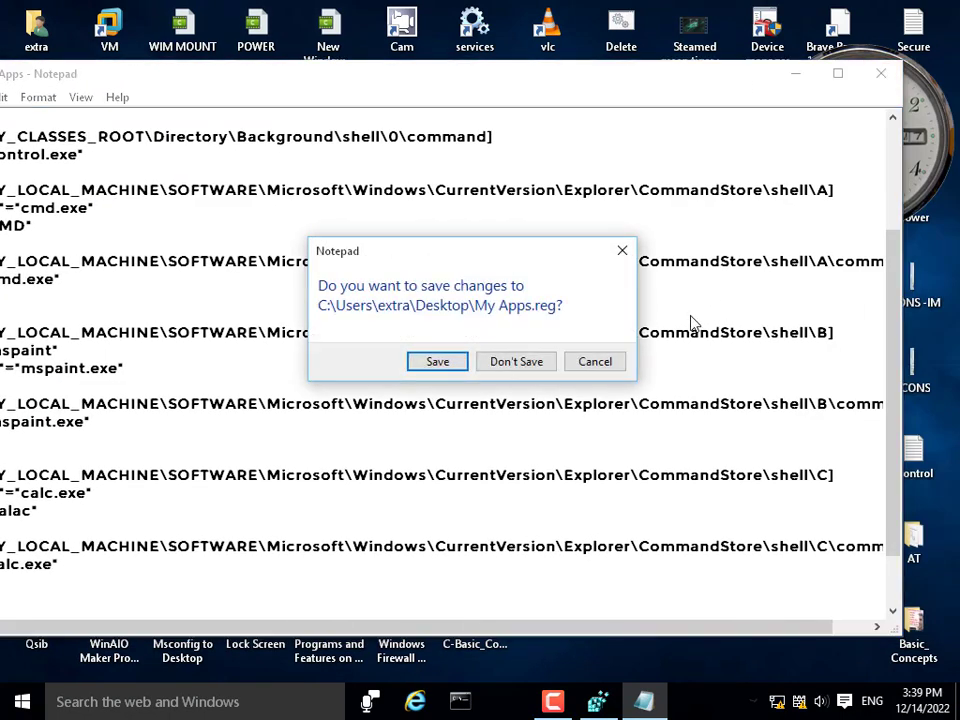
left_click(459, 360)
left_click_drag(728, 422, 651, 579)
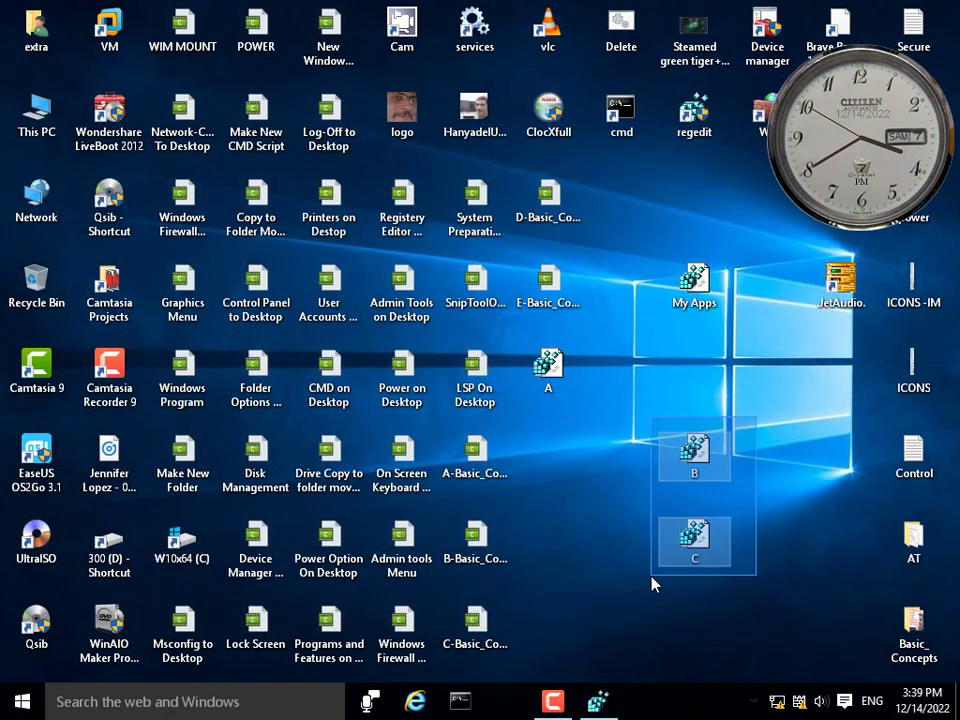
Recycle A, B and C, empty the Recycle Bin, and move My Apps.reg higher.
left_click_drag(735, 322, 561, 579)
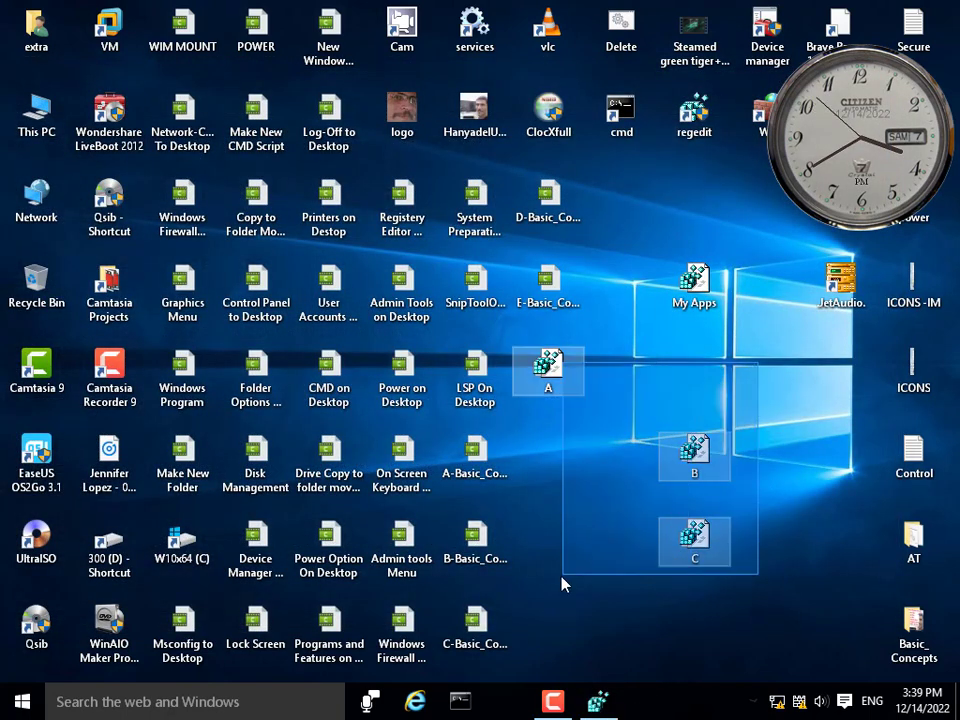
left_click_drag(550, 378, 22, 300)
right_click(27, 274)
left_click(70, 308)
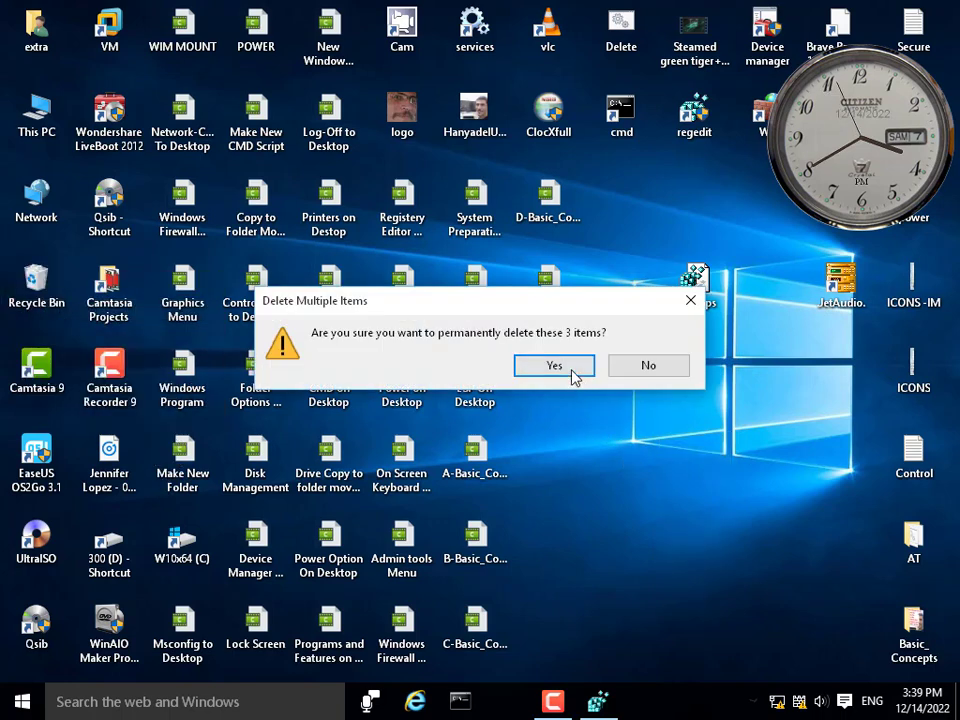
left_click(572, 370)
left_click_drag(694, 278, 638, 230)
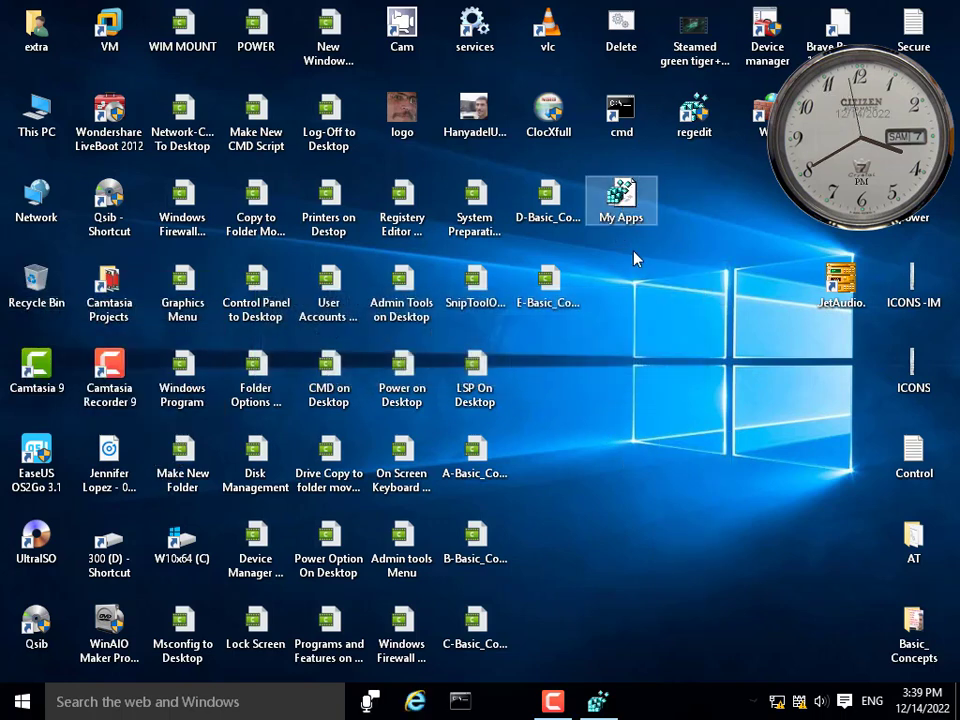
Refresh the desktop, then confirm My Apps > CMD opens Command Prompt and close it.
right_click(613, 300)
left_click(690, 358)
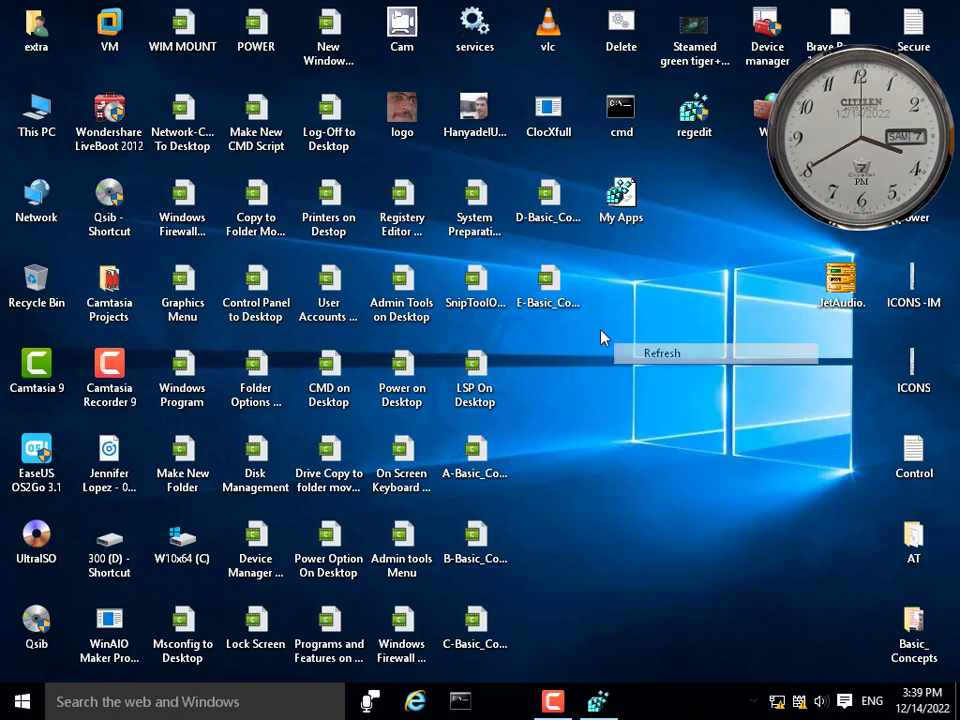
right_click(587, 322)
mouse_move(703, 462)
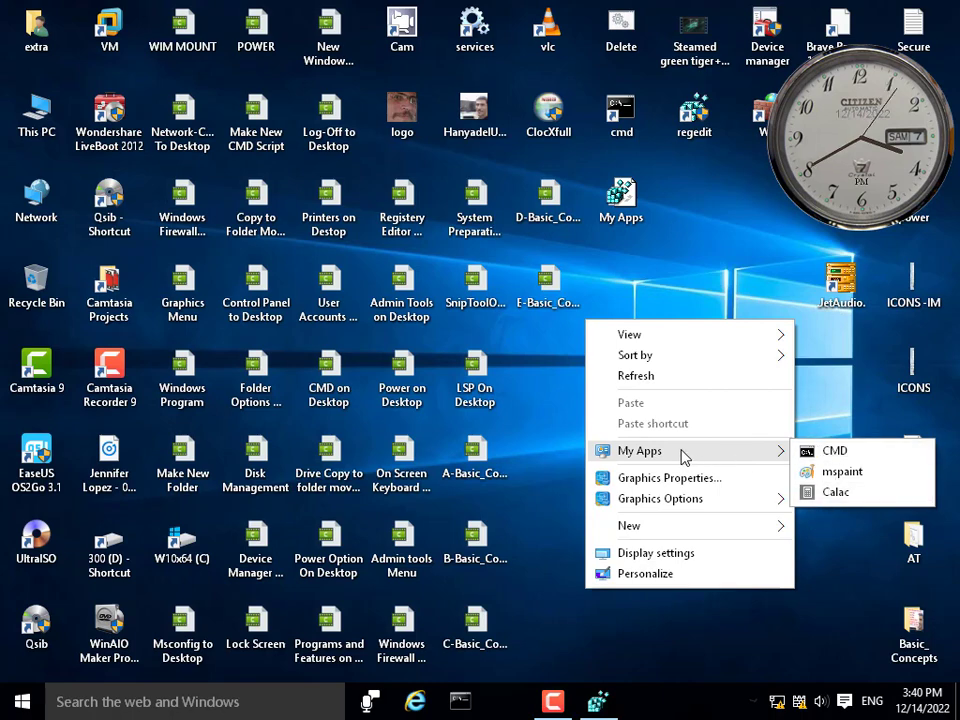
left_click(828, 451)
left_click(679, 90)
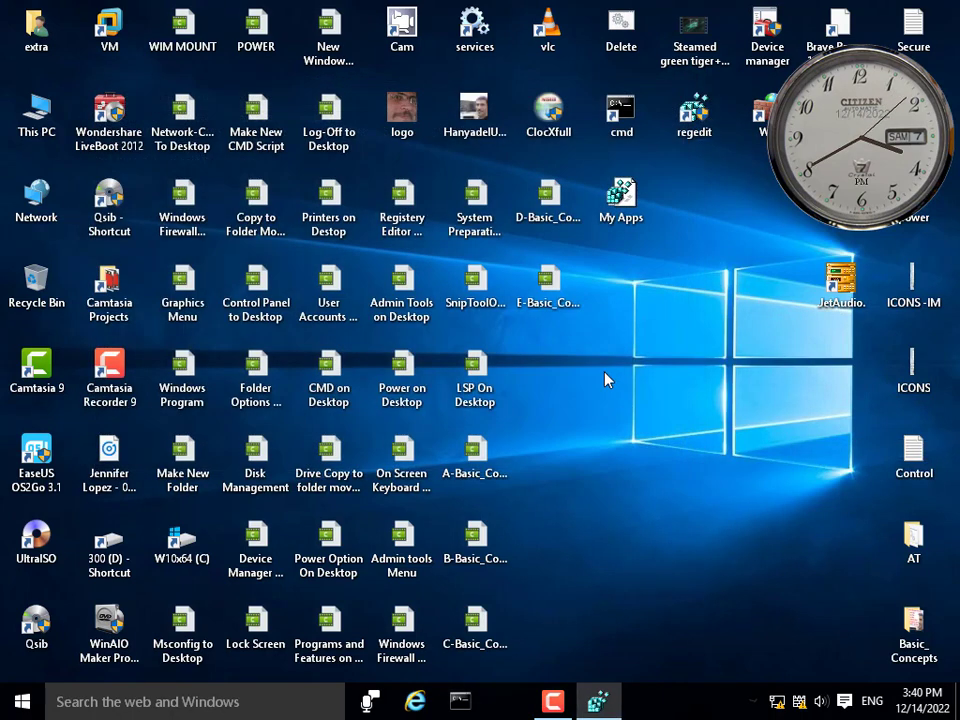
Confirm the mspaint and Calac entries open Paint and Calculator, close both, and restore Registry Editor.
right_click(632, 374)
mouse_move(797, 510)
left_click(840, 523)
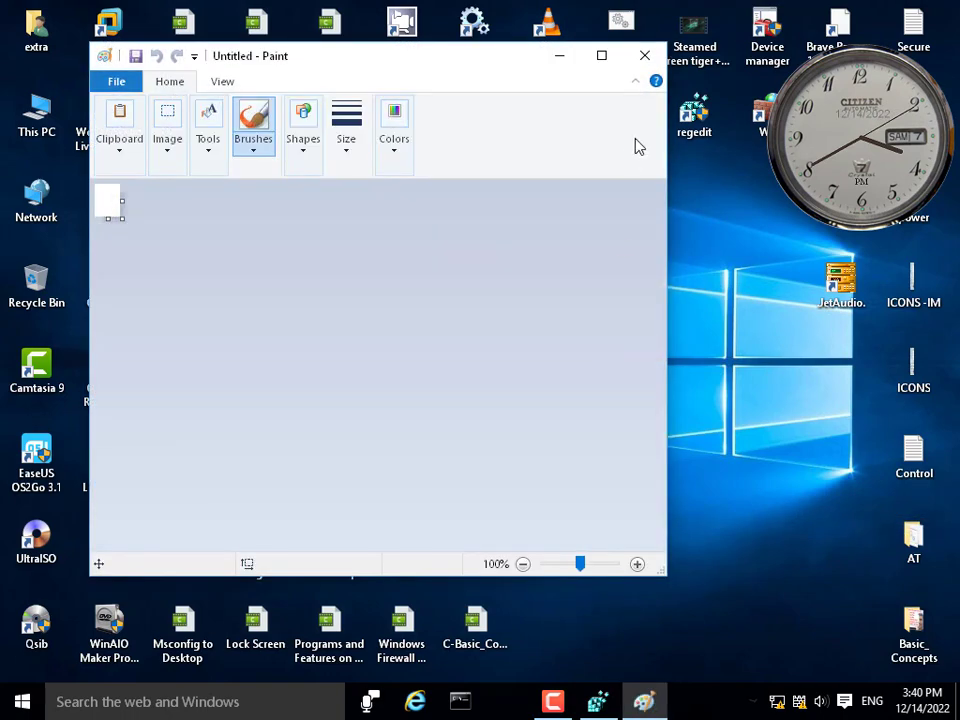
left_click(645, 60)
right_click(558, 372)
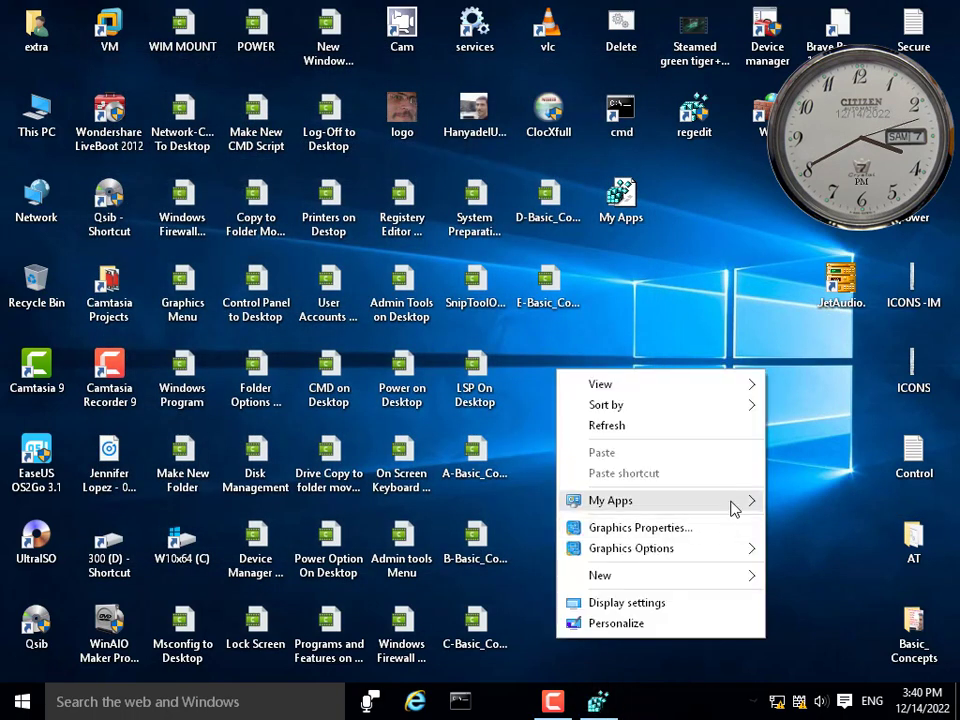
mouse_move(750, 504)
left_click(820, 542)
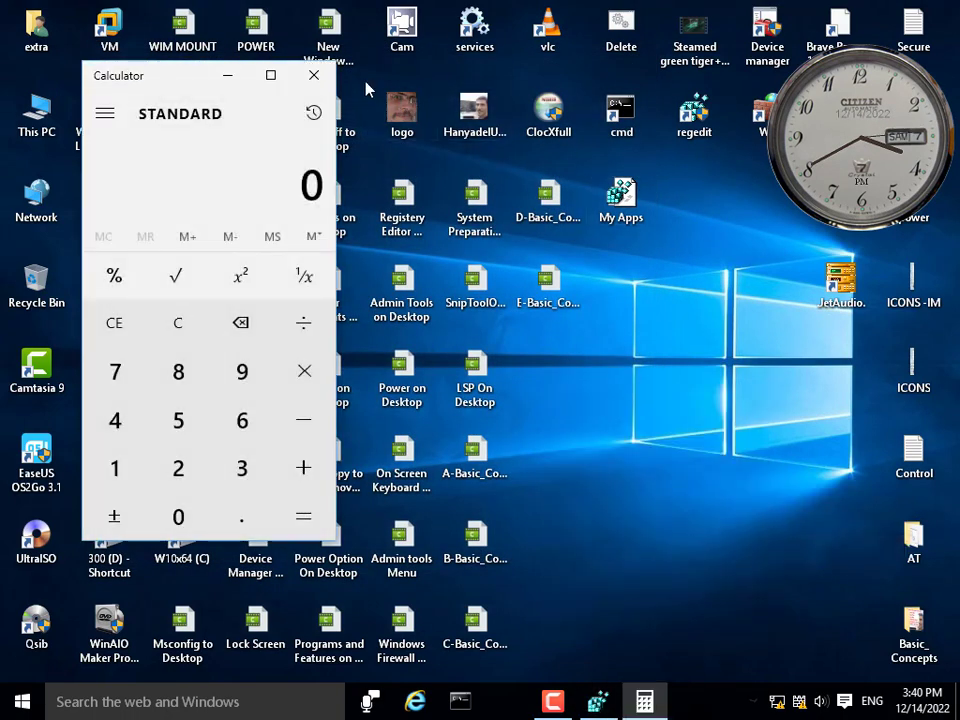
left_click(314, 75)
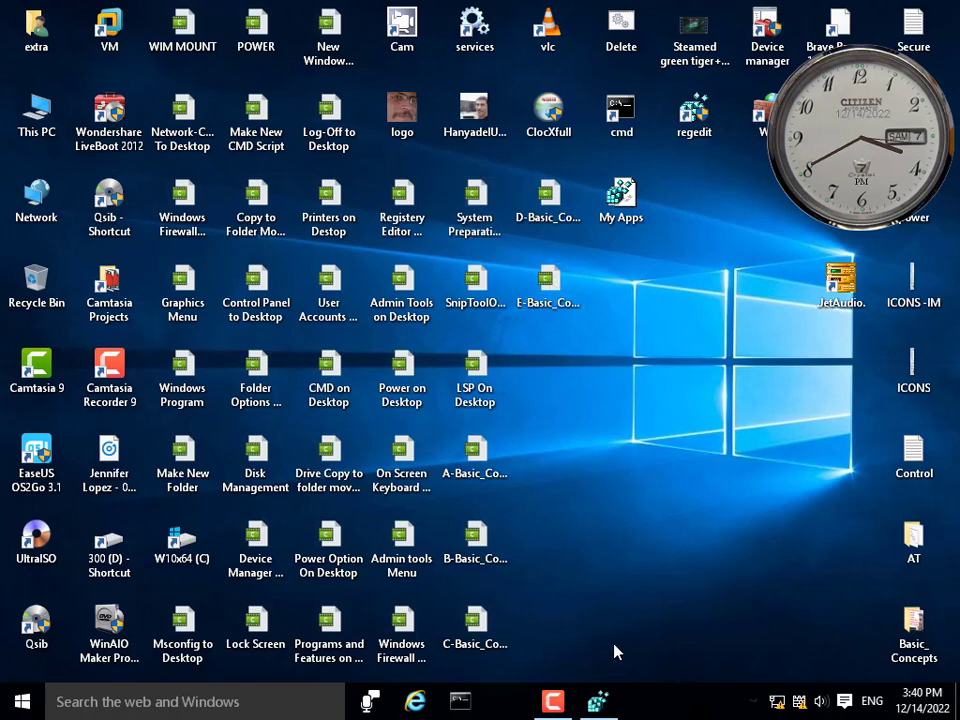
left_click(597, 701)
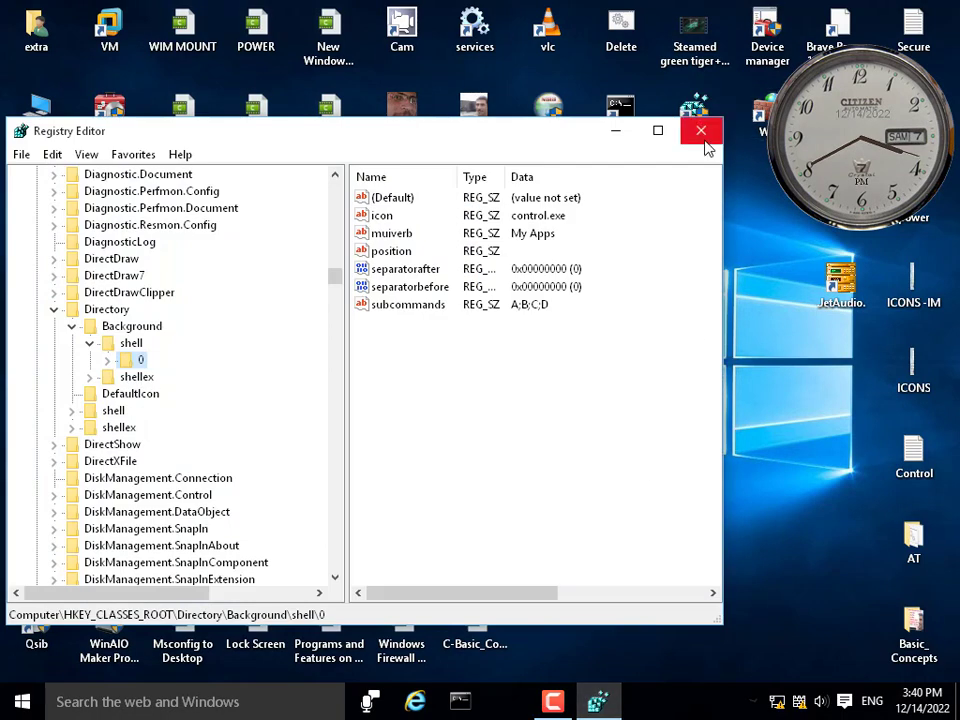
Restart Registry Editor and scroll up to the Directory\Background\shell key.
left_click(701, 130)
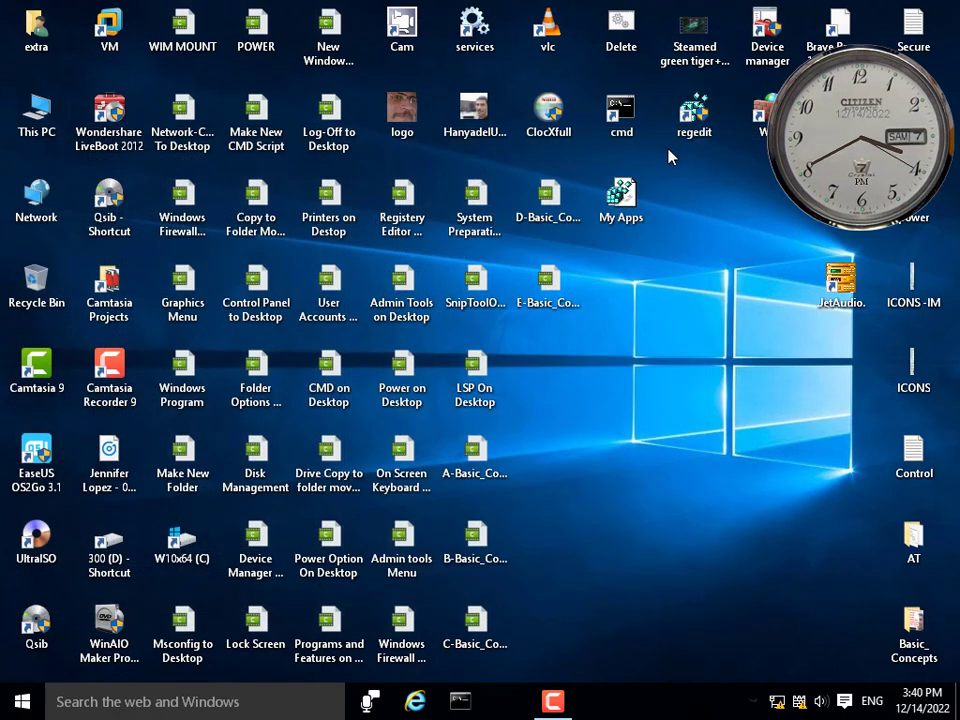
double_click(691, 121)
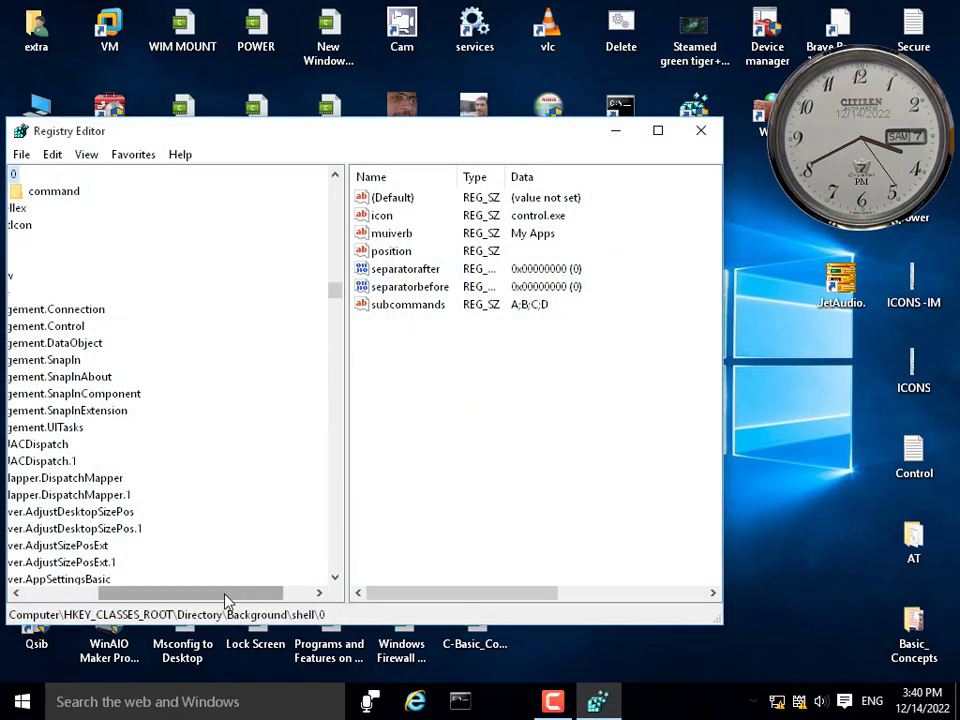
left_click_drag(225, 600, 150, 600)
scroll(193, 300, "up", 3)
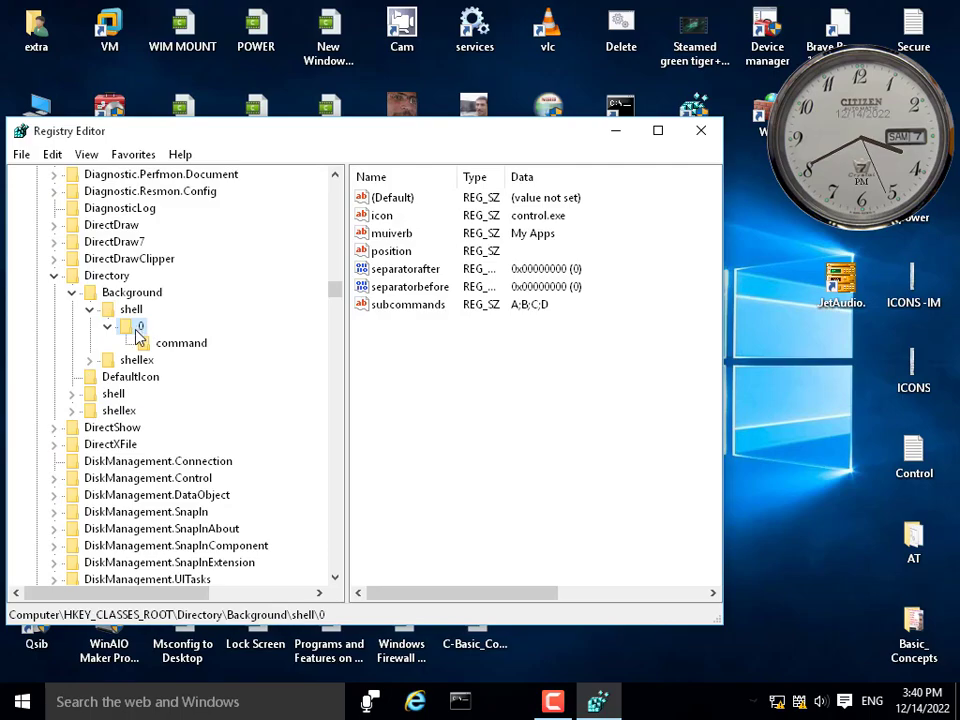
Delete key 0 and its subkeys, confirming Yes, then close Registry Editor.
right_click(140, 330)
left_click(184, 408)
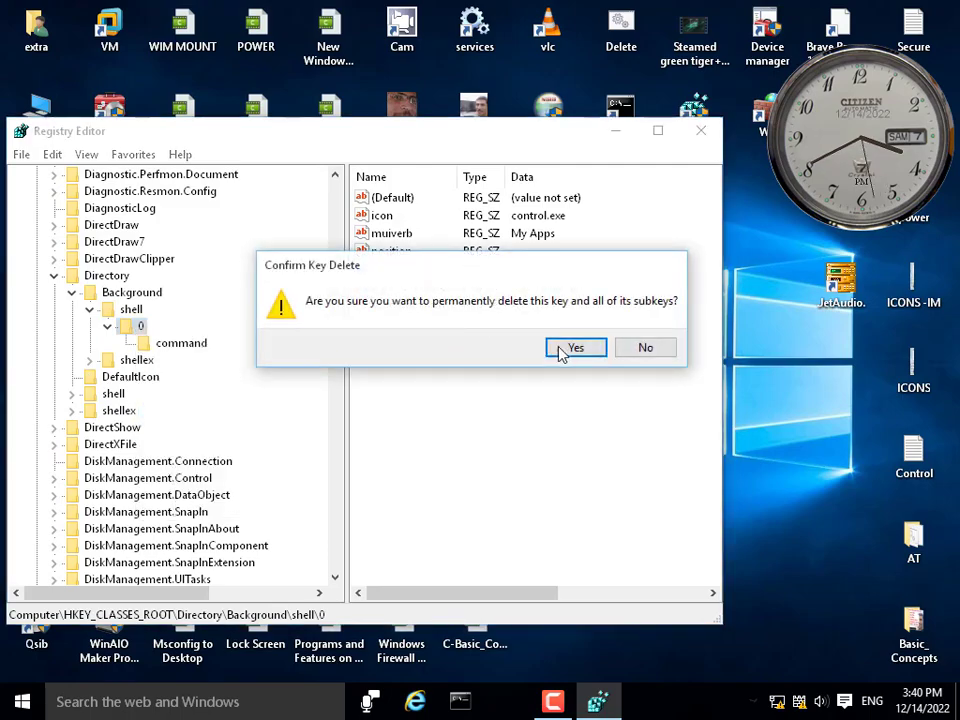
left_click(563, 349)
left_click_drag(334, 295, 333, 186)
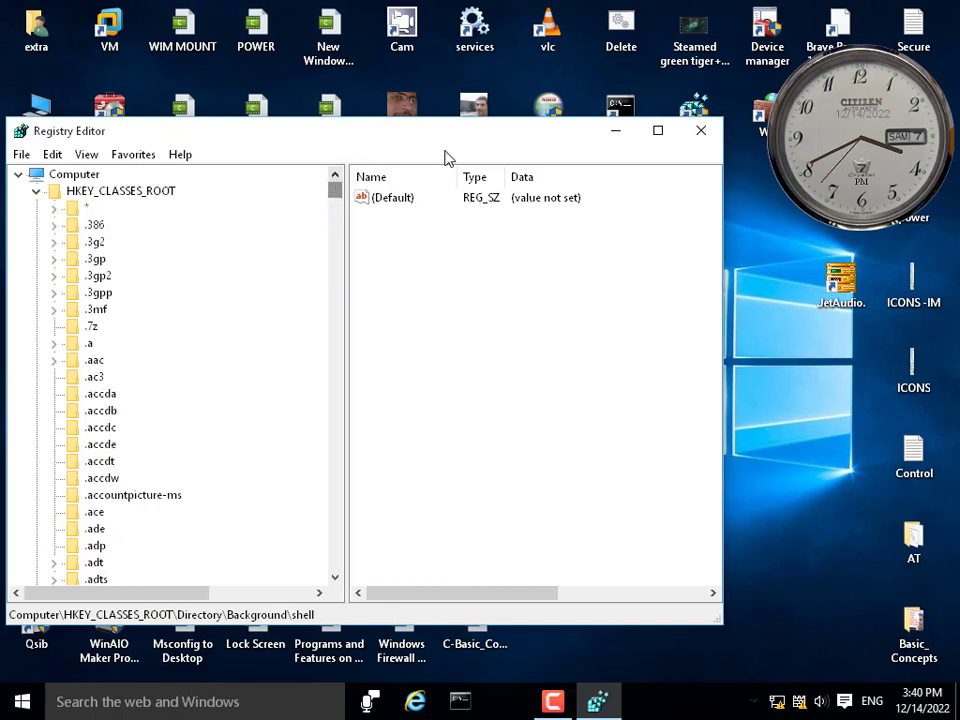
left_click(701, 130)
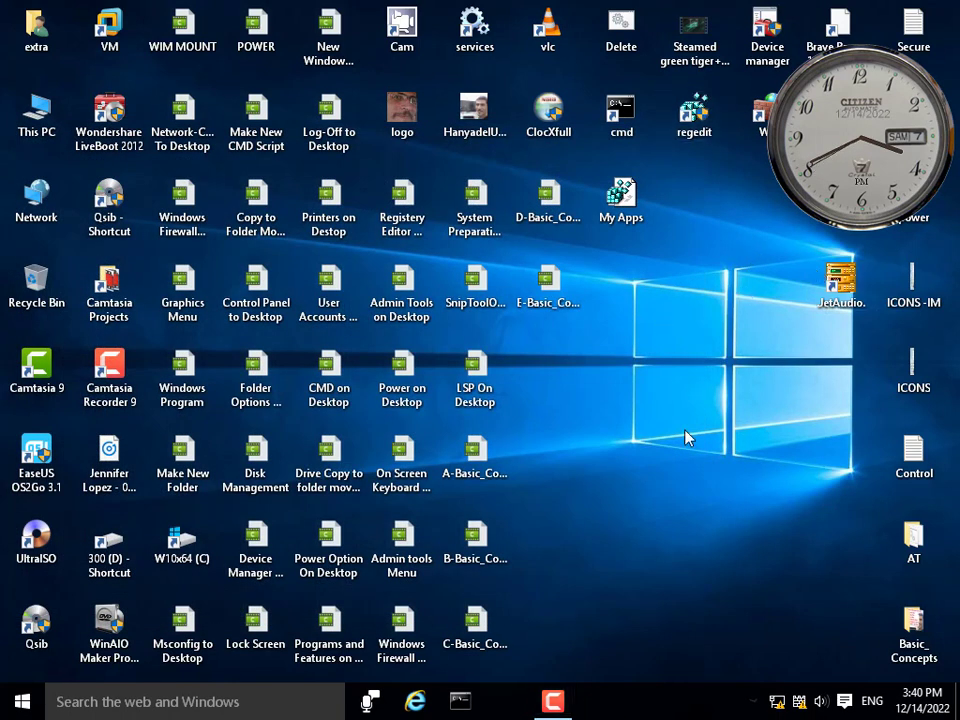
Merge My Apps.reg into the registry, accepting the Yes and OK prompts.
right_click(662, 310)
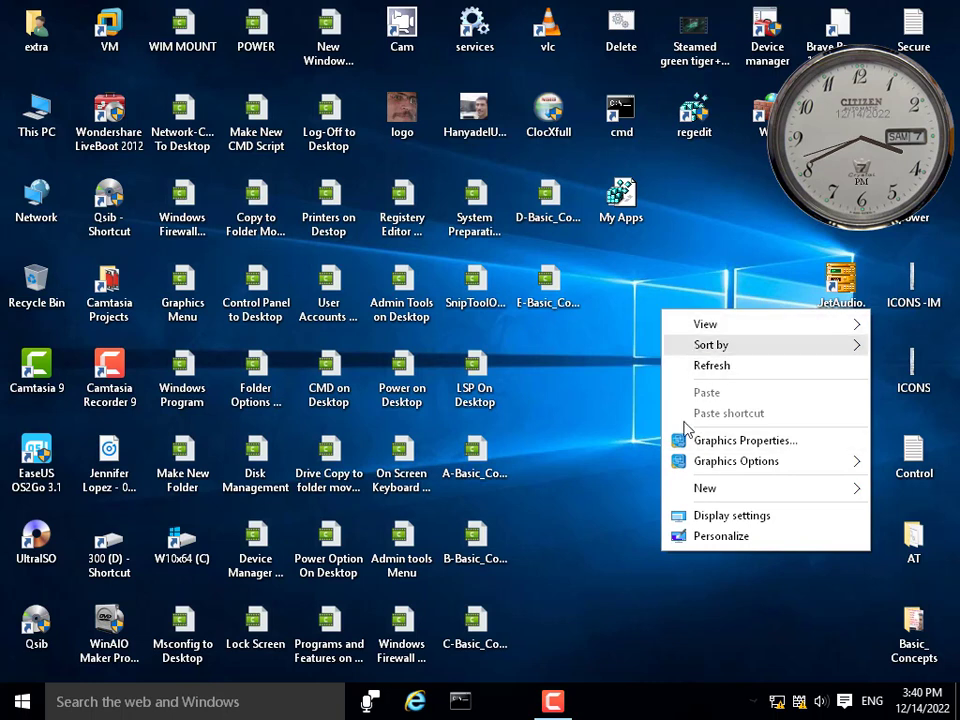
left_click(690, 236)
double_click(623, 198)
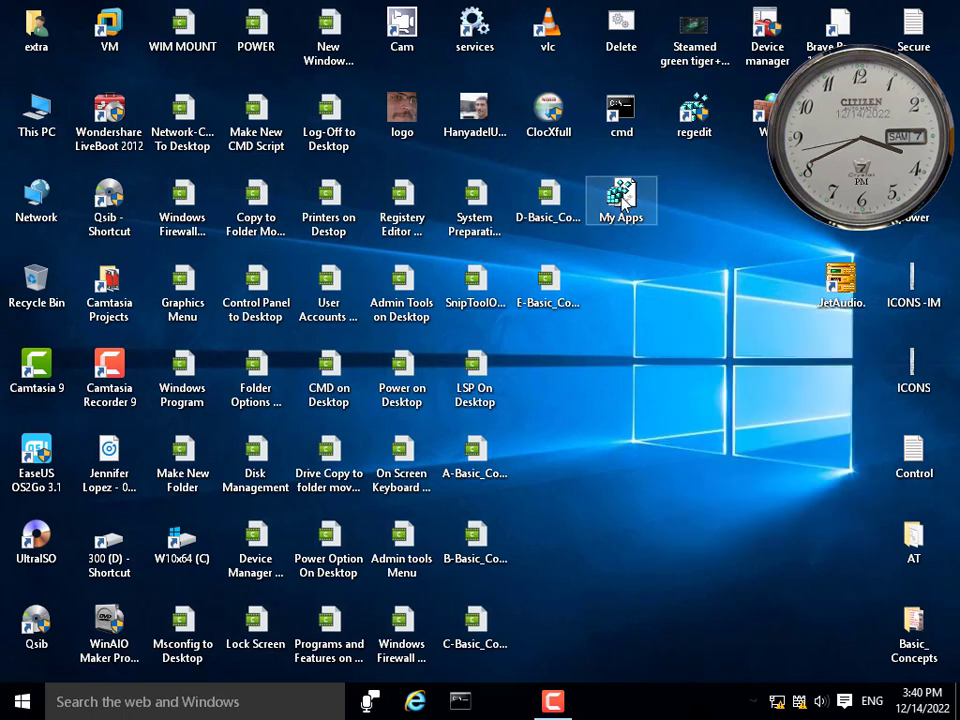
left_click(622, 372)
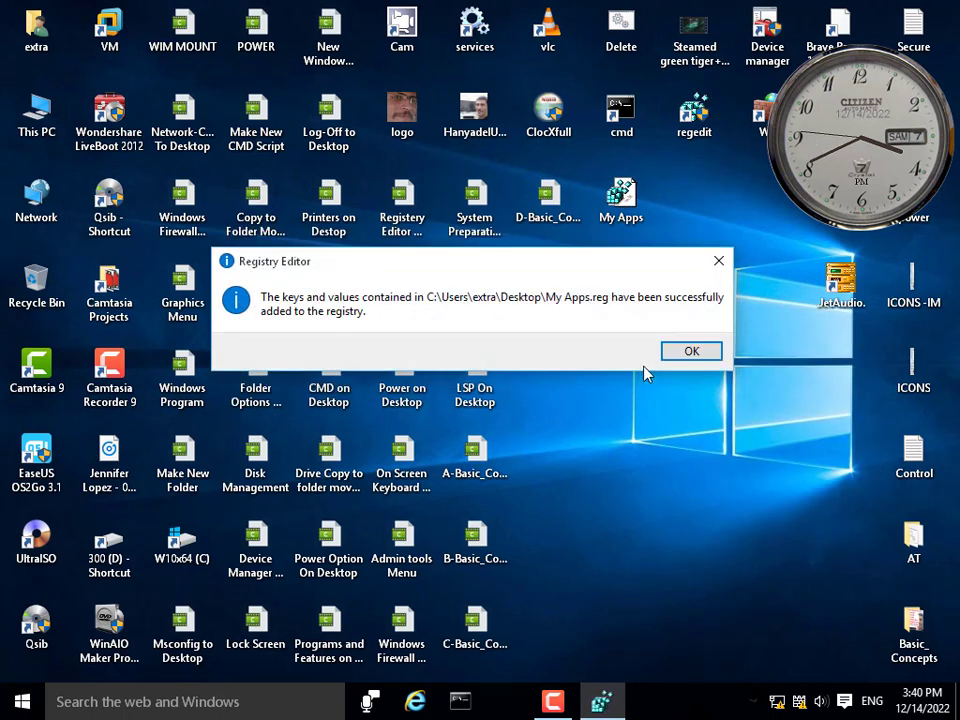
left_click(690, 349)
Verify My Apps > CMD opens Command Prompt and mspaint opens Paint, closing each.
right_click(610, 284)
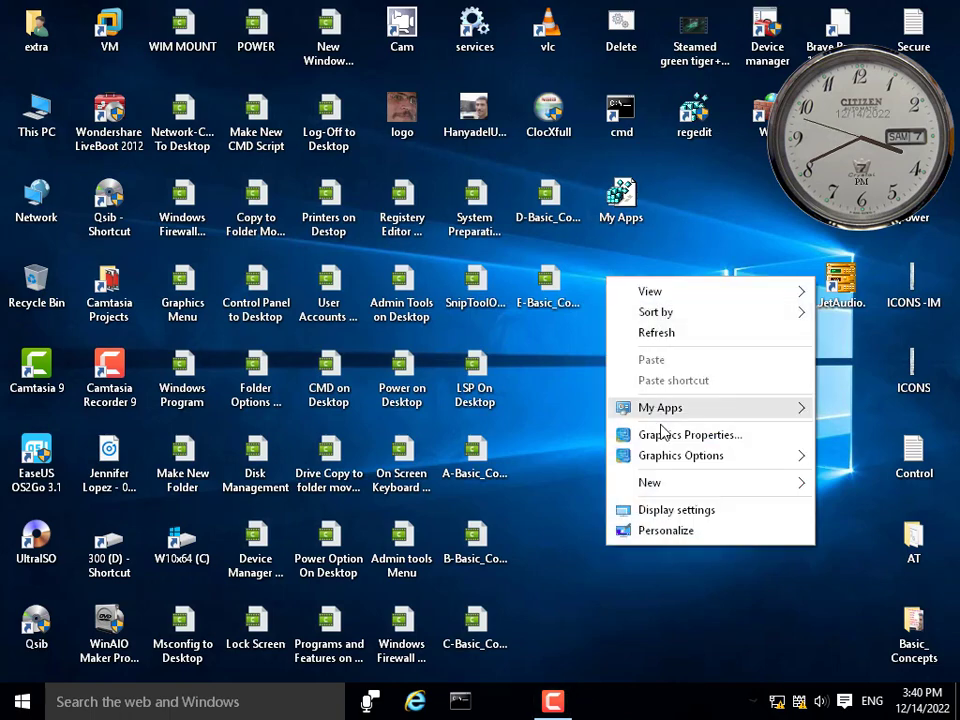
mouse_move(660, 411)
left_click(838, 418)
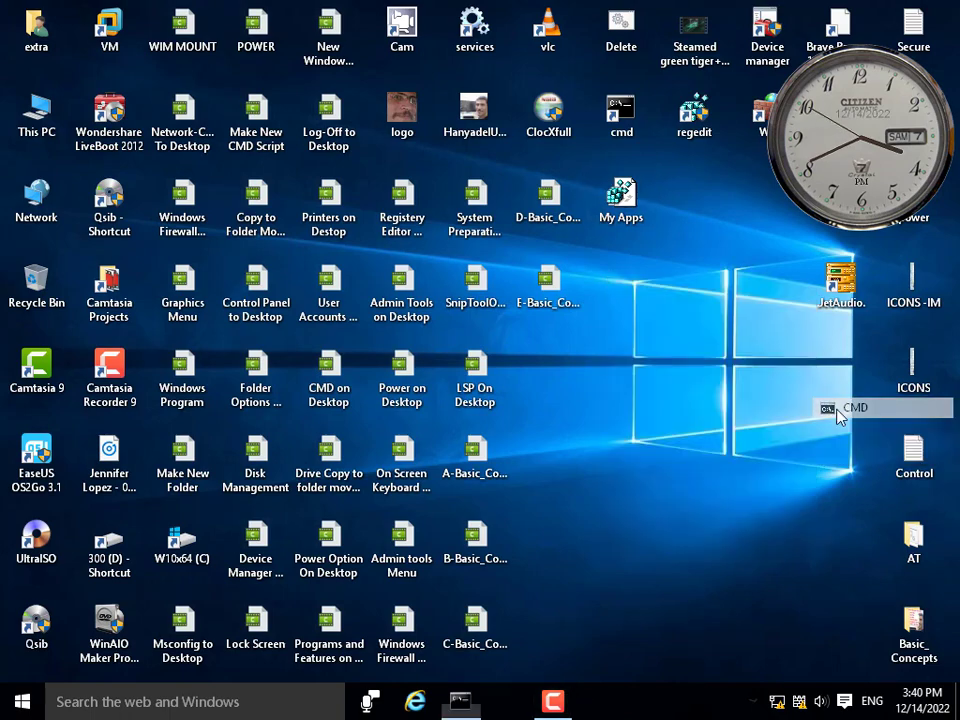
left_click(694, 111)
right_click(611, 324)
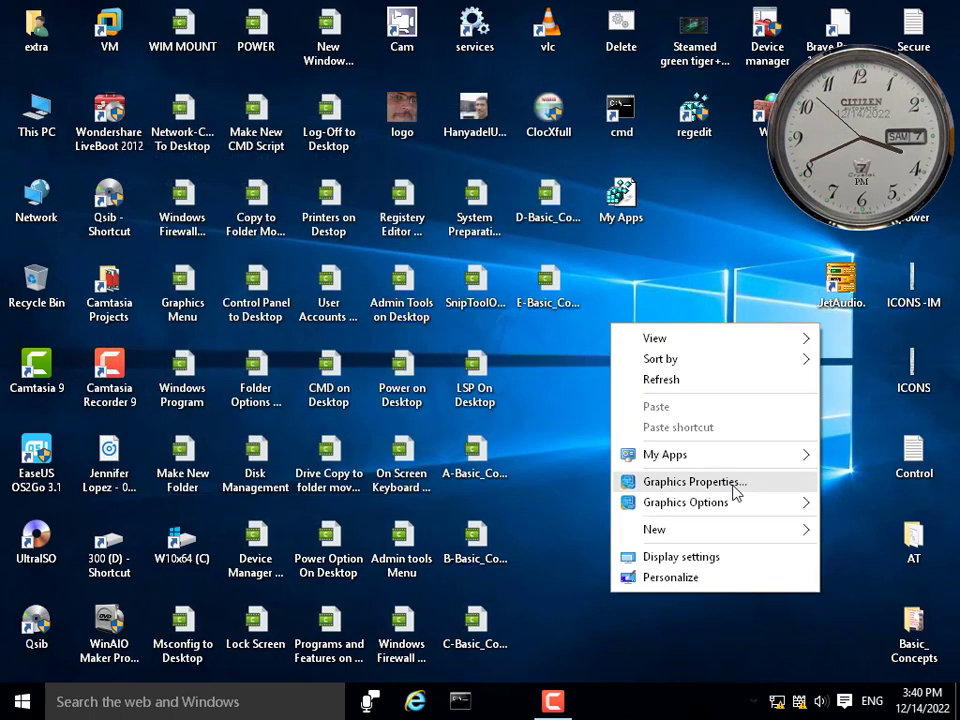
mouse_move(720, 455)
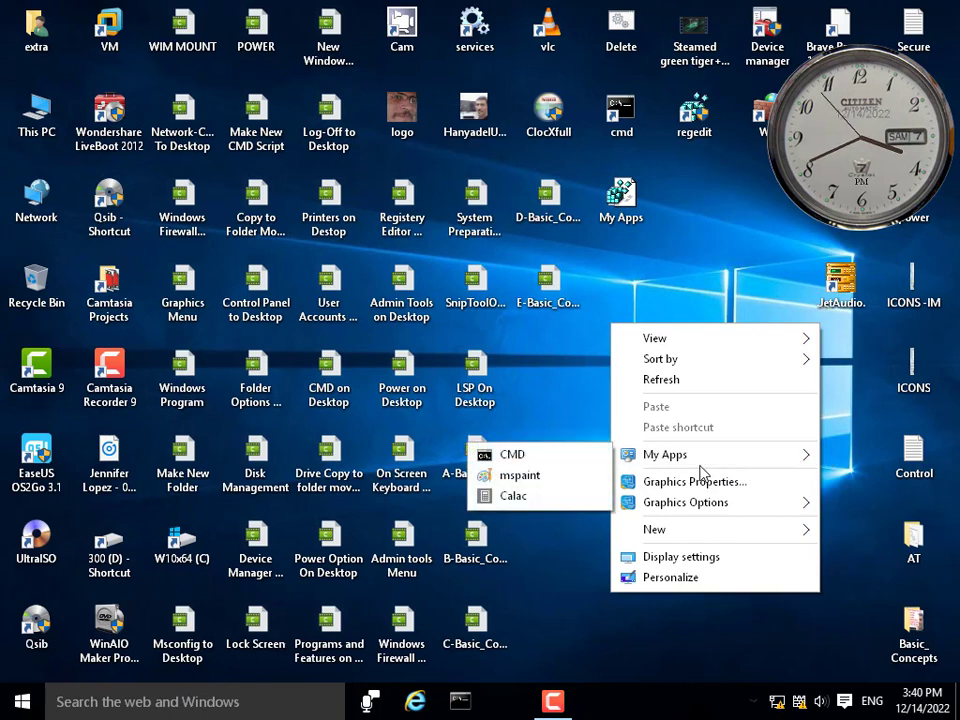
left_click(578, 478)
left_click(644, 56)
Verify the Calac entry opens Calculator, then close Calculator.
right_click(577, 352)
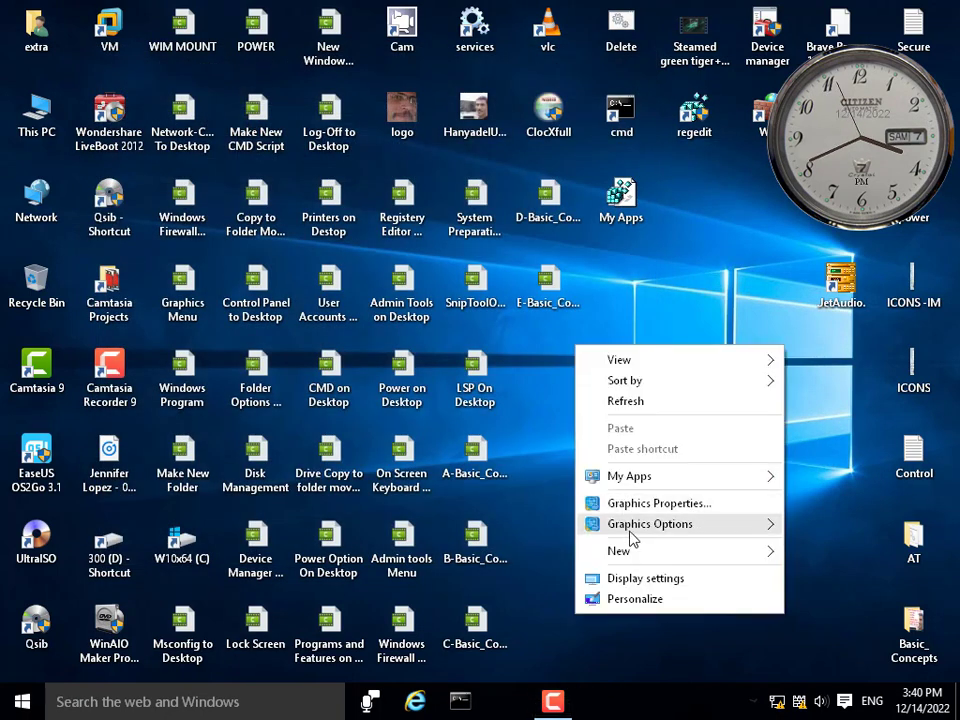
mouse_move(636, 480)
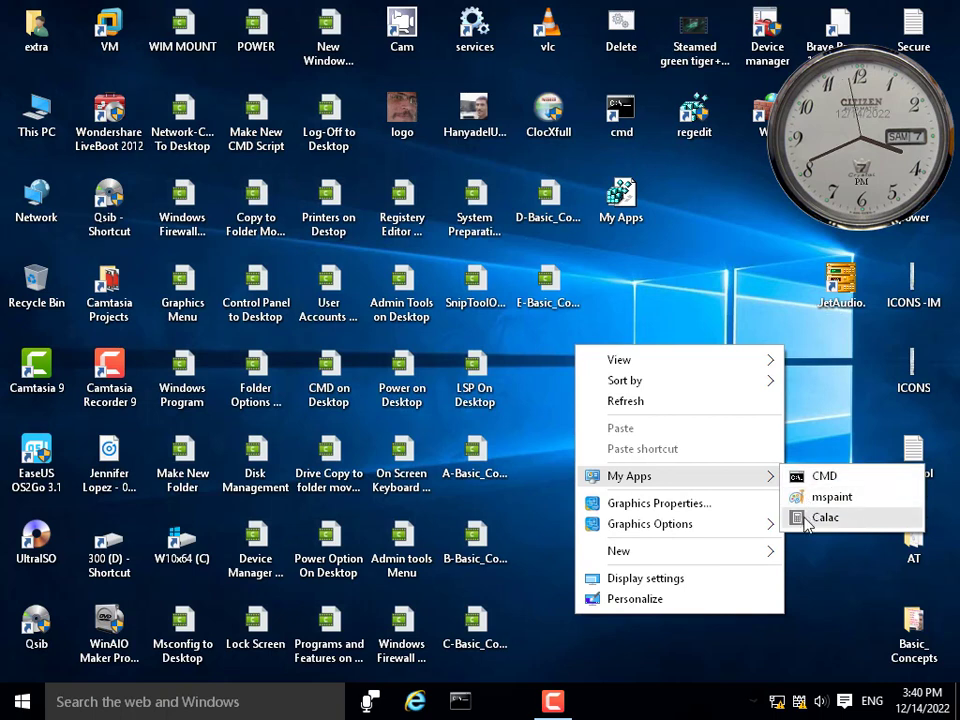
left_click(812, 517)
left_click(313, 73)
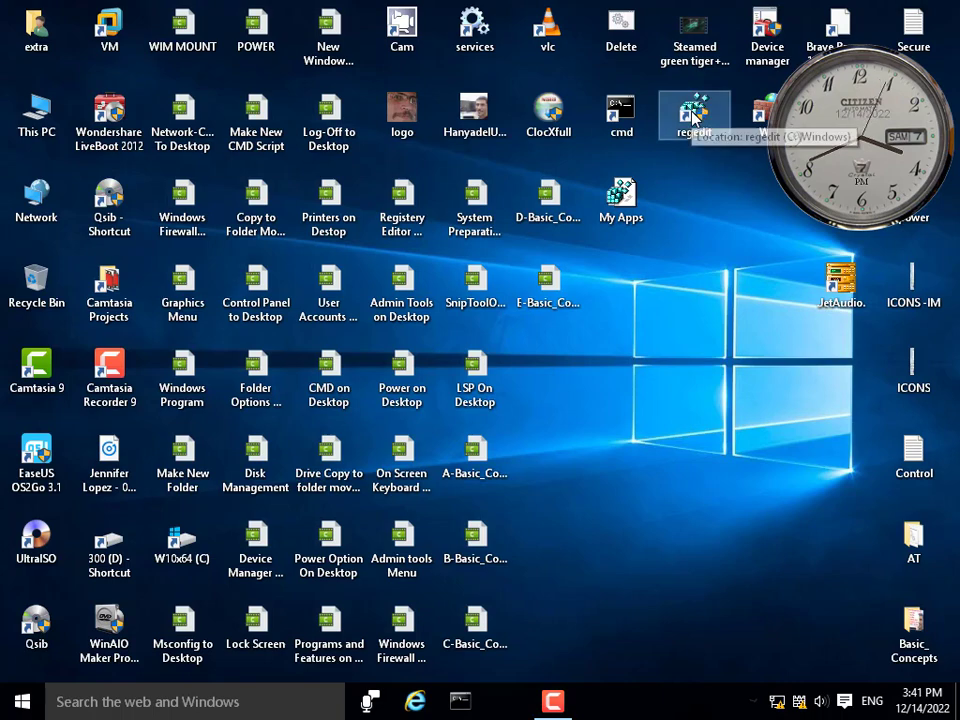
right_click(615, 189)
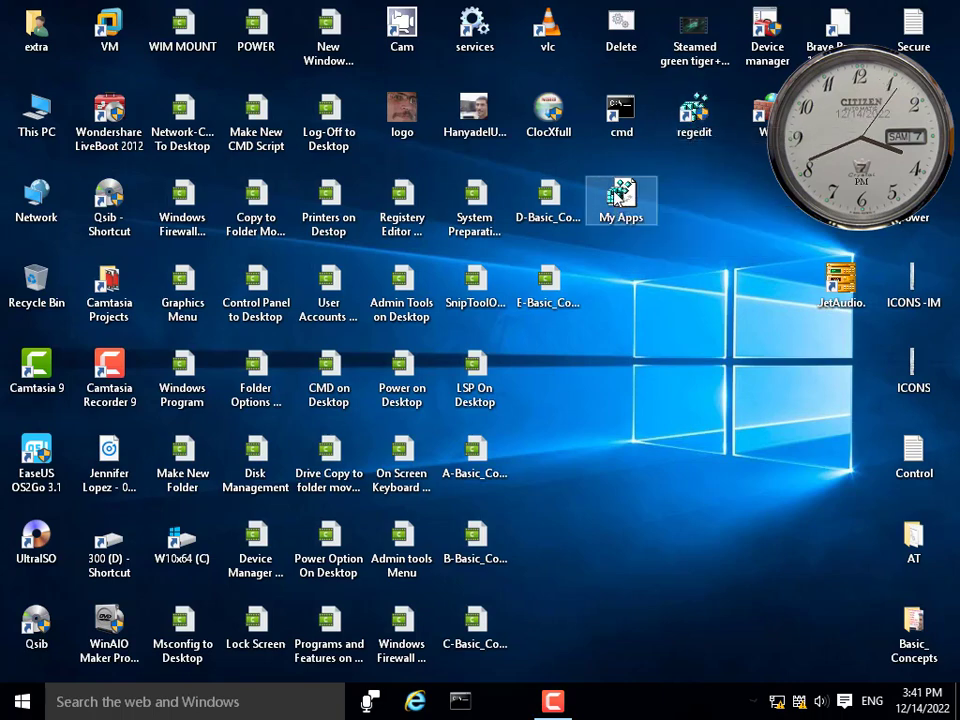
Open My Apps.reg in Notepad, add a dashed line, and compare the shell\0 blocks with the desktop menu.
left_click(655, 228)
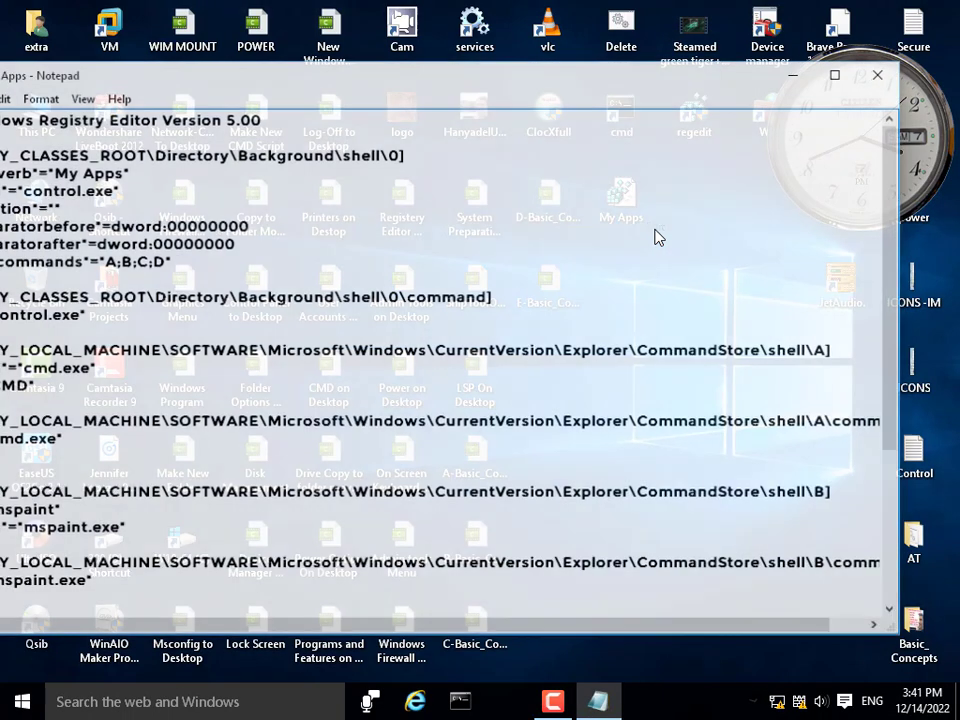
left_click_drag(228, 65, 327, 72)
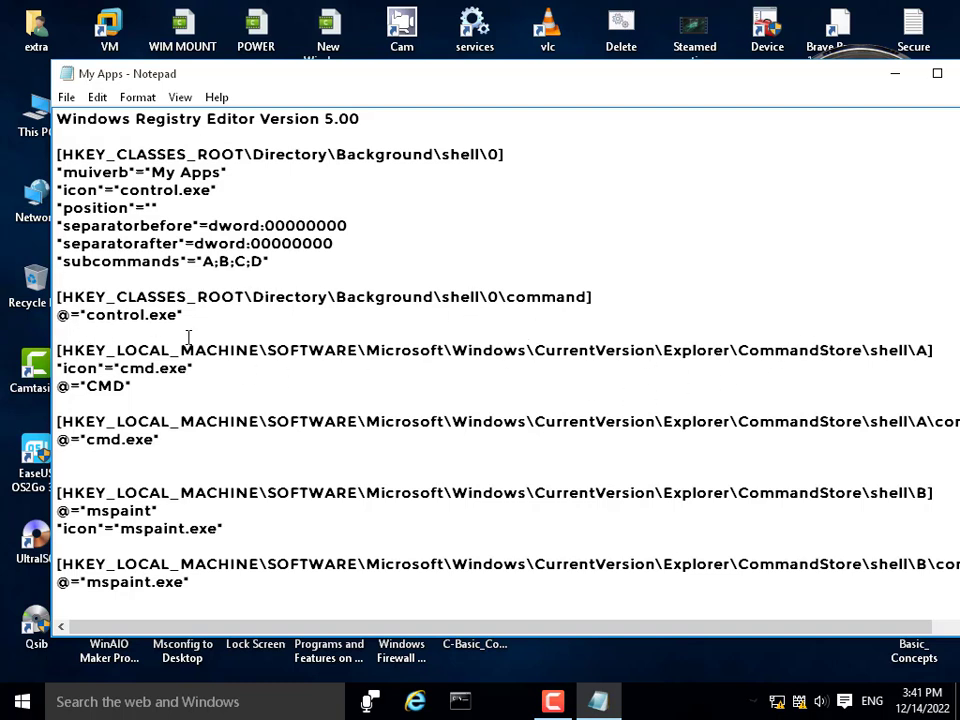
type("--------------------------------------------------------")
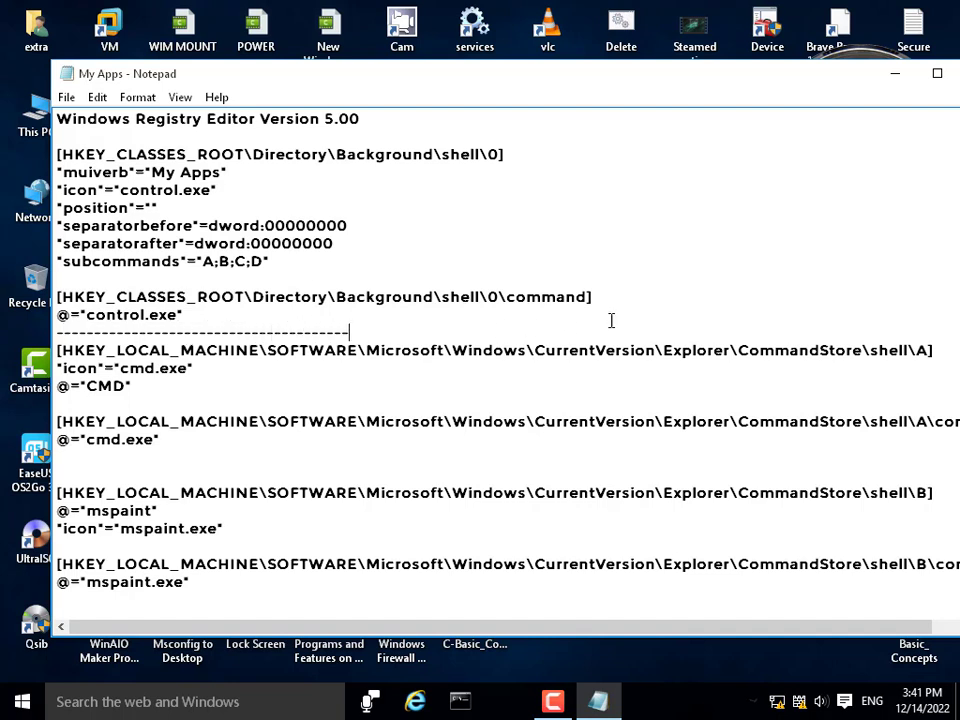
type("---------------------------------------------------------------------")
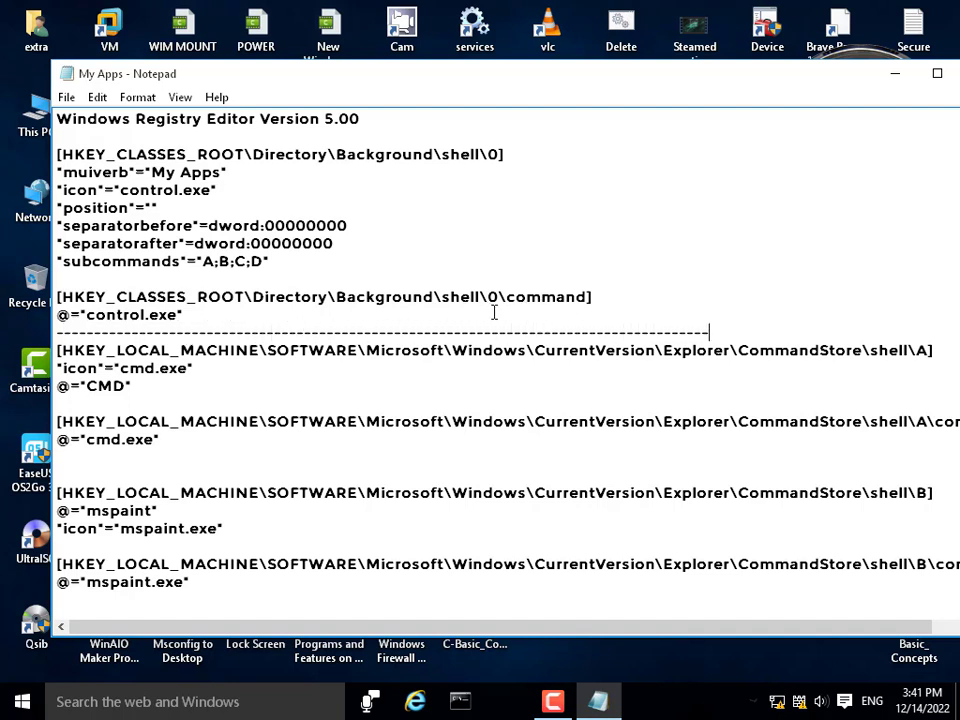
left_click_drag(517, 316, 59, 154)
left_click_drag(389, 85, 412, 329)
right_click(690, 212)
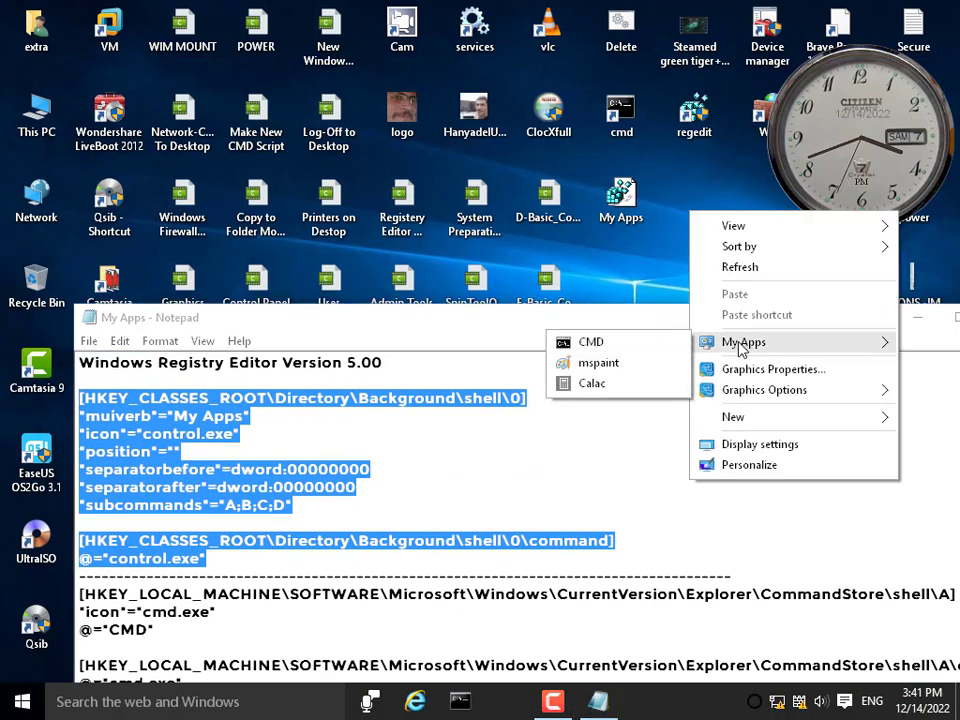
left_click_drag(505, 318, 460, 55)
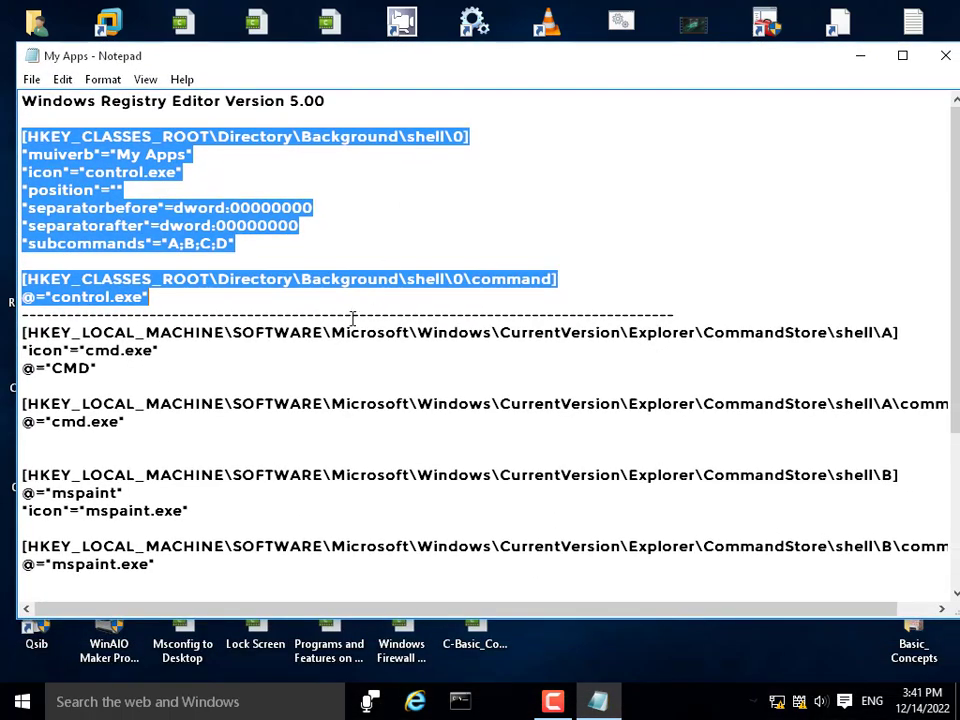
left_click(328, 334)
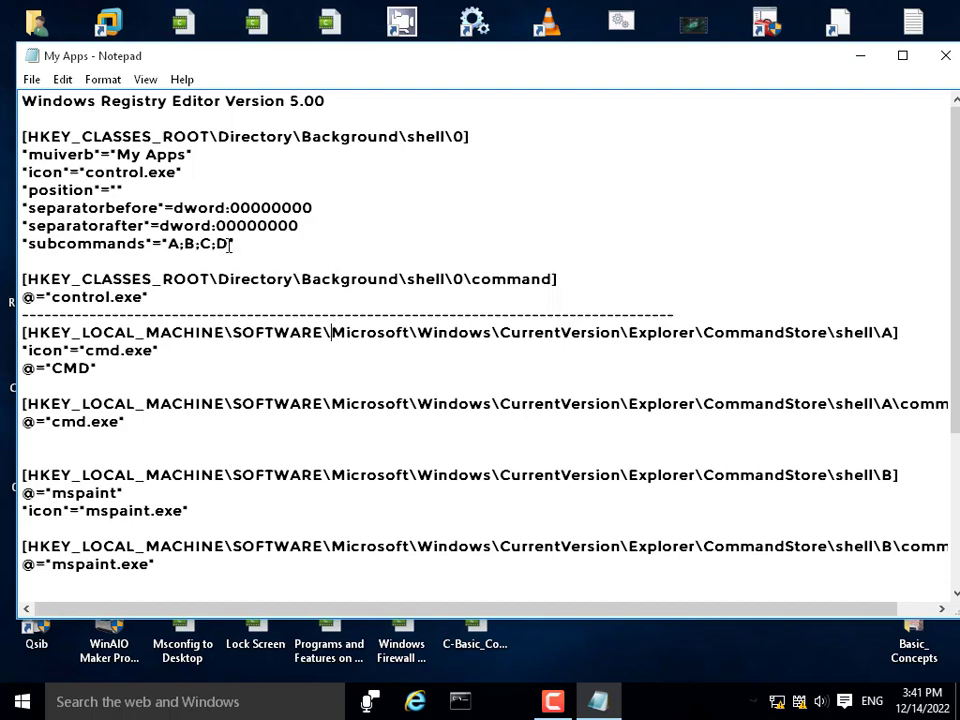
Add dashed separator lines after the mspaint and calc entries.
scroll(283, 462, "down", 4)
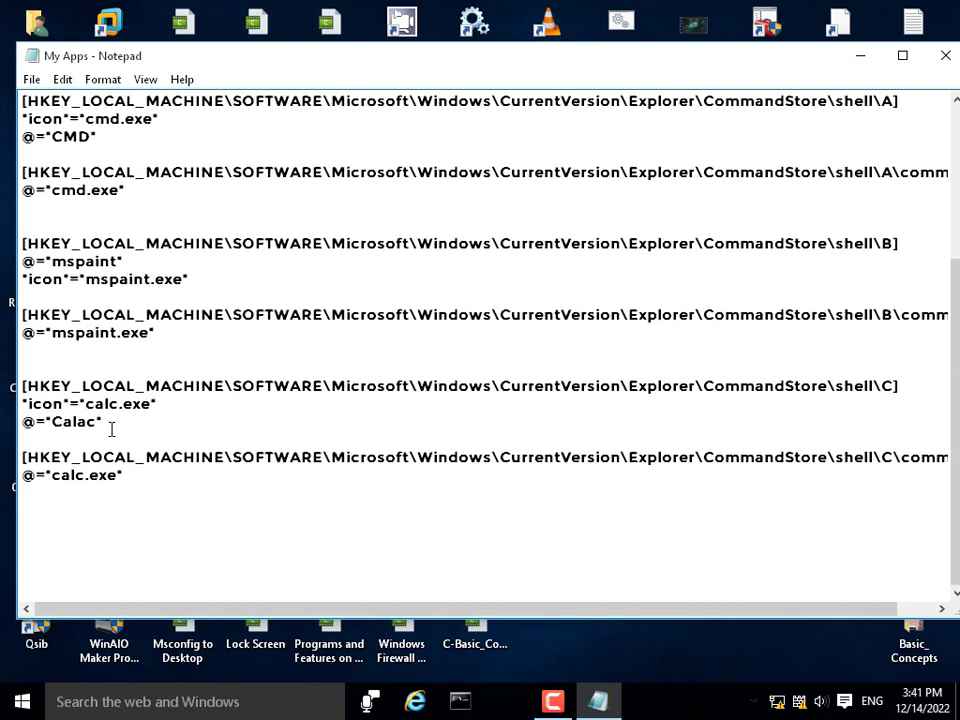
scroll(179, 341, "up", 4)
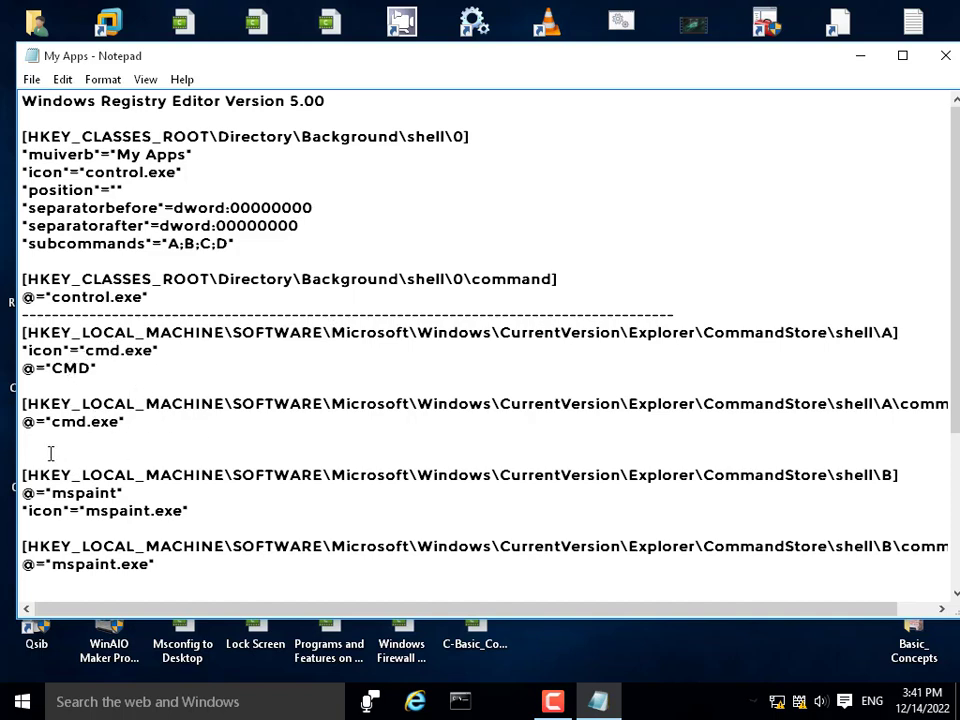
type("------------------------------------------------")
scroll(285, 405, "down", 4)
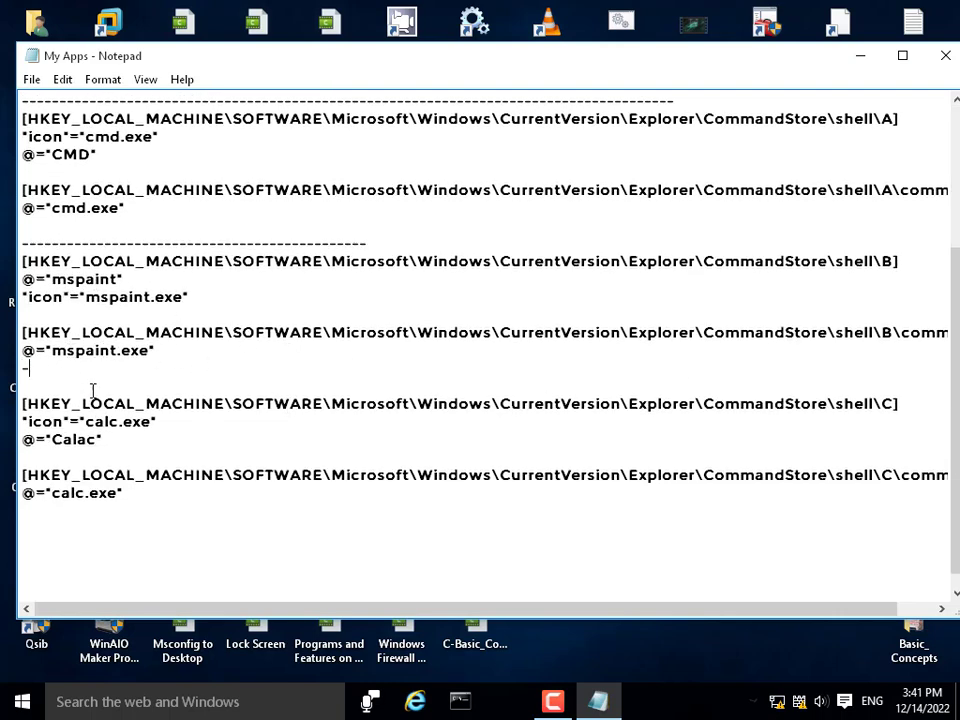
type("---------------")
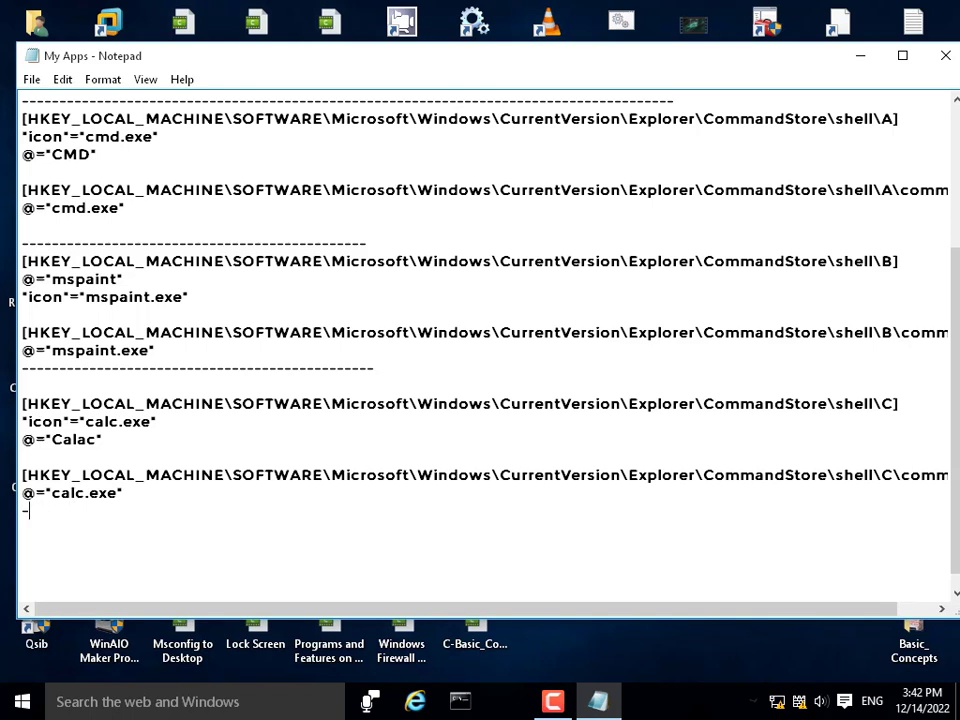
type("--------------------------------------------------")
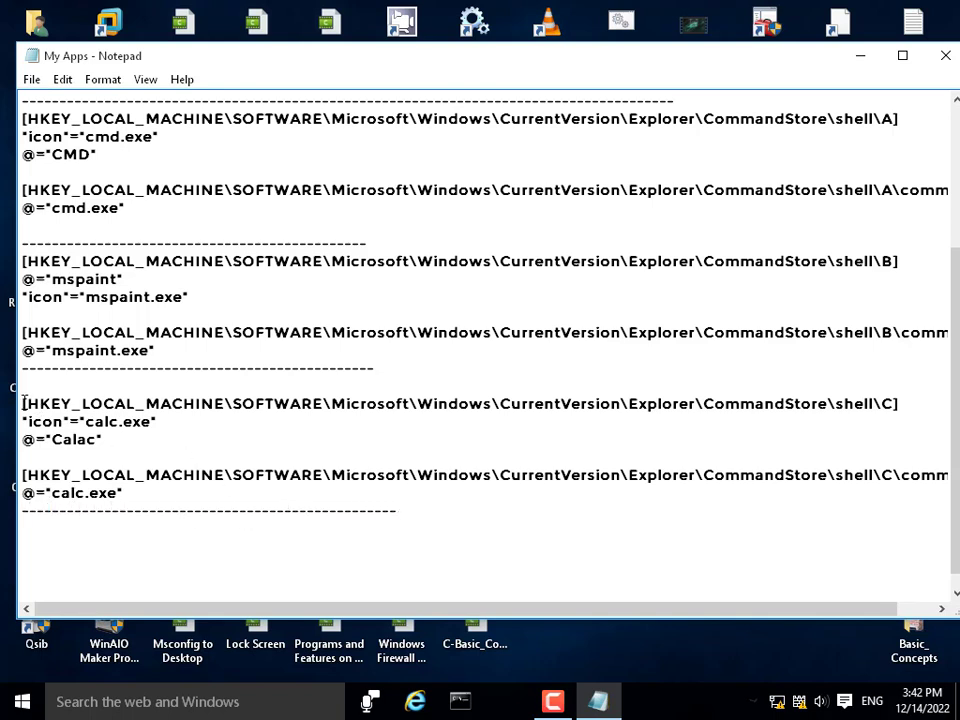
Copy the whole shell\C Calac key block.
left_click_drag(23, 403, 207, 485)
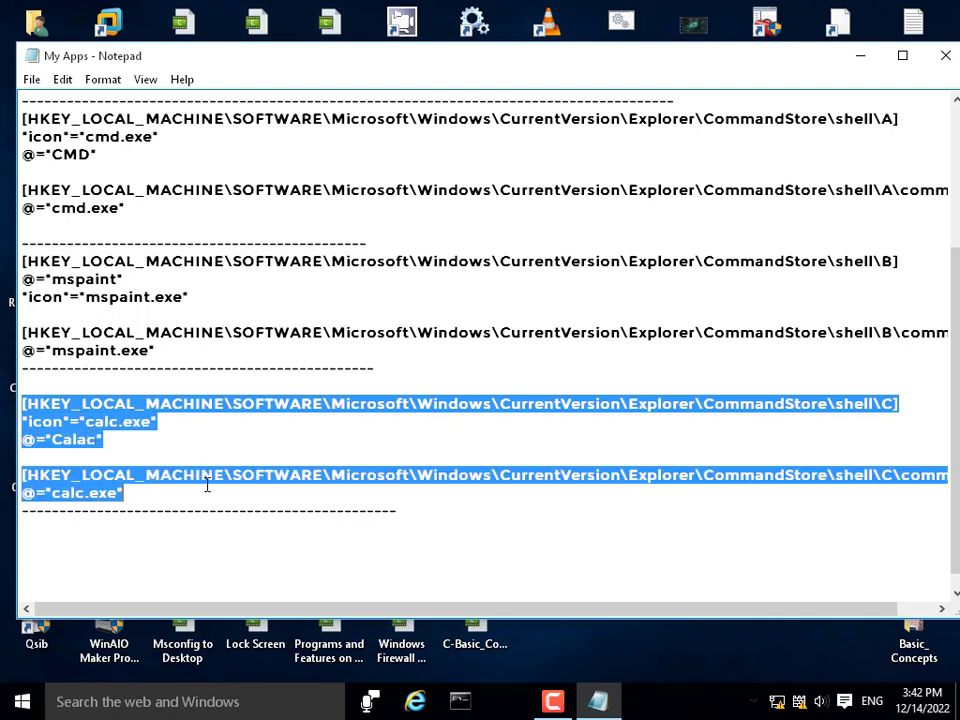
right_click(139, 411)
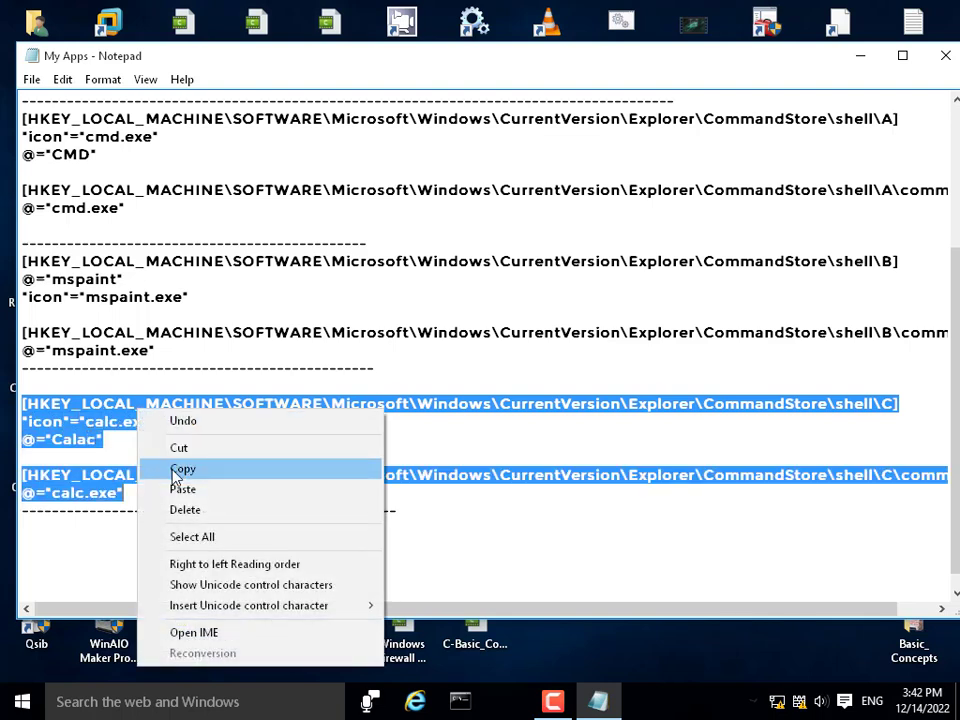
left_click(180, 468)
Paste a copy of the Calac block on the empty line below the dashes.
left_click(54, 538)
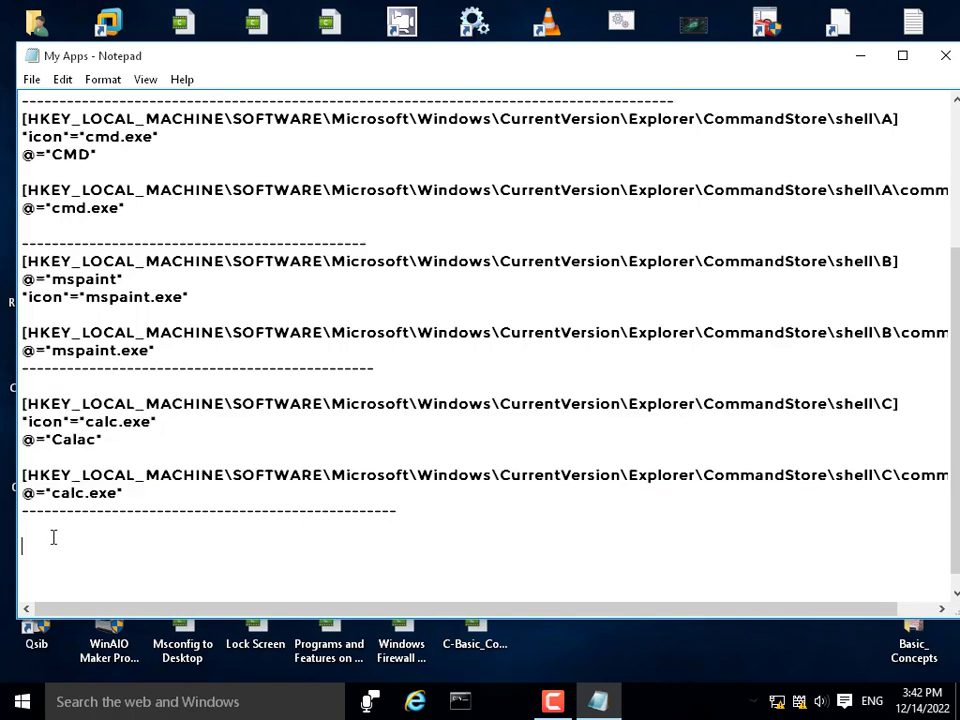
right_click(47, 528)
left_click(111, 360)
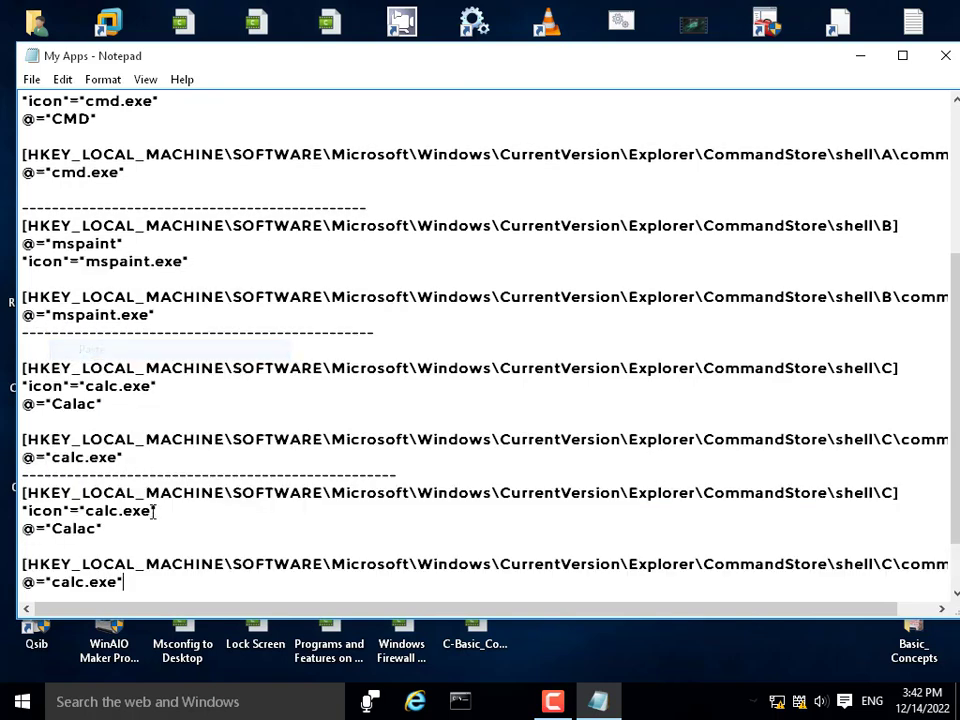
scroll(155, 519, "down", 1)
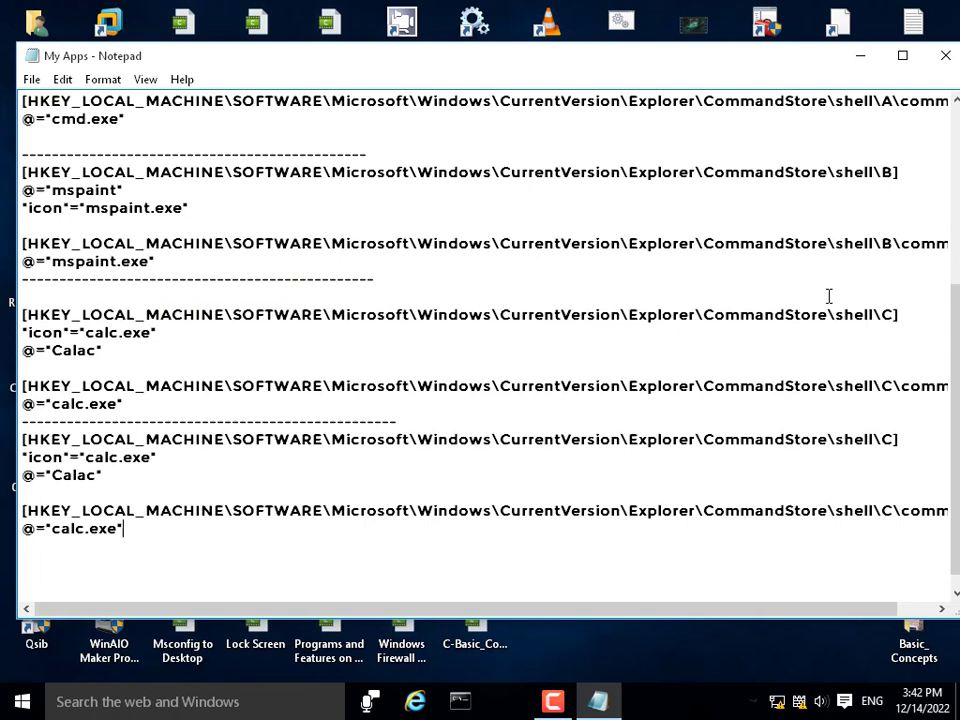
Change both shell\C key paths in the copy to shell\D.
left_click(895, 439)
key("BackSpace")
type("D")
left_click(897, 512)
key("BackSpace")
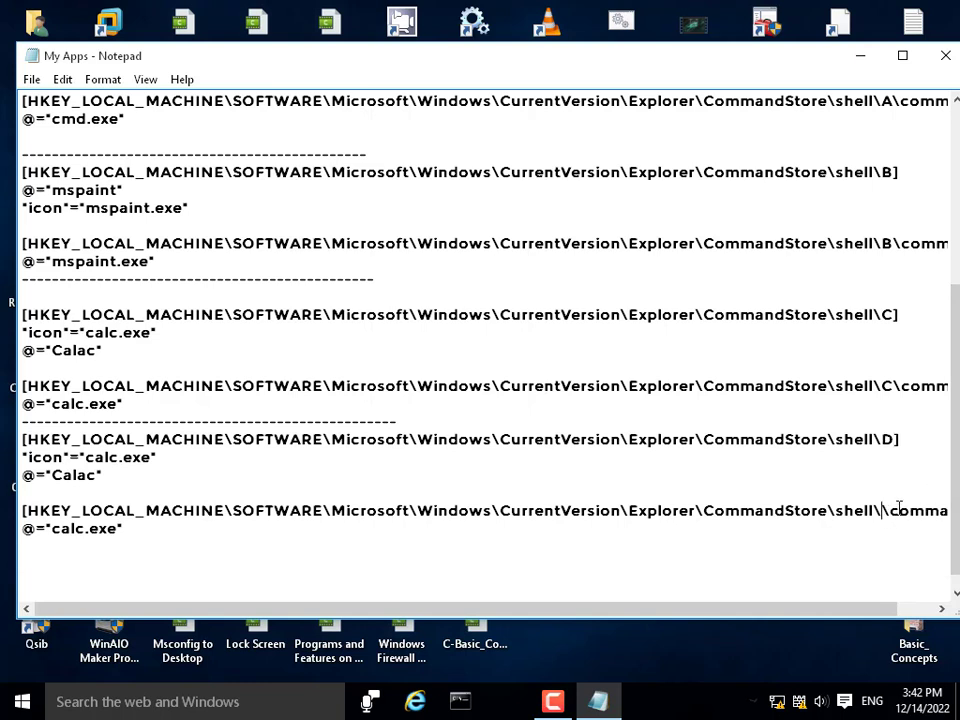
type("D")
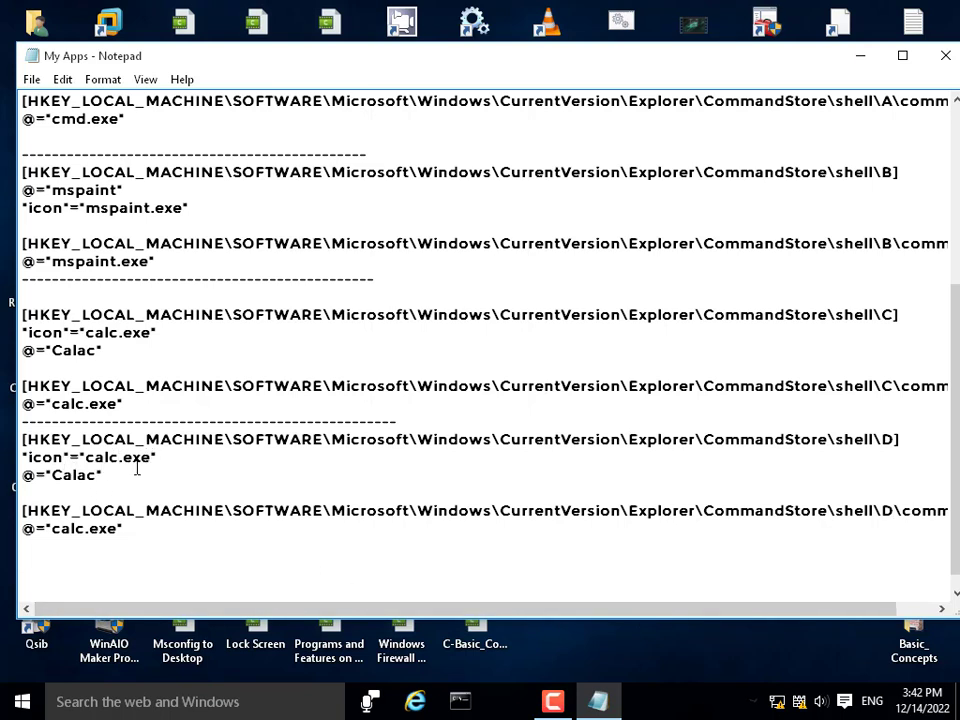
Set the new key's icon to Notepad.exe and its command to notepad.exe.
key("BackSpace")
key("BackSpace")
key("BackSpace")
key("BackSpace")
type("Notw")
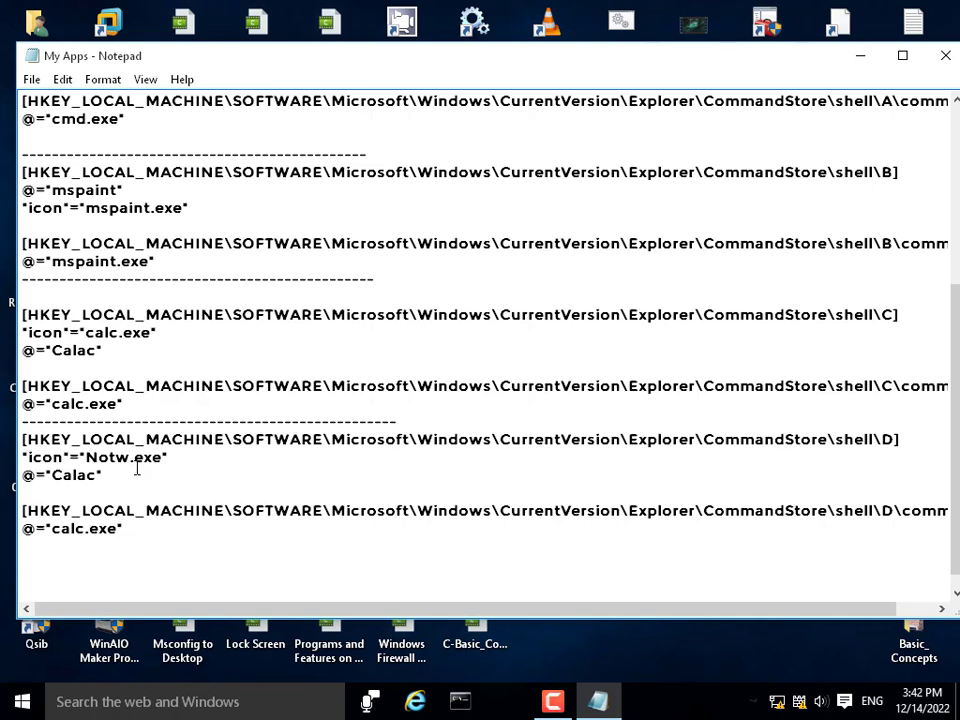
key("BackSpace")
type("epad")
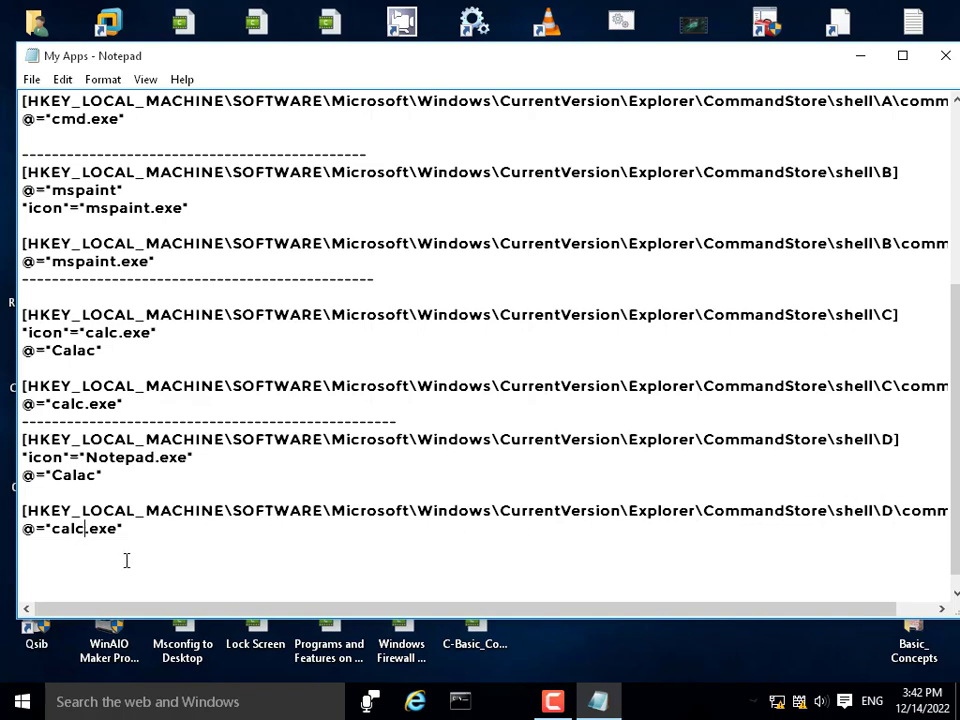
key("BackSpace")
key("BackSpace")
key("BackSpace")
key("BackSpace")
type("notepa")
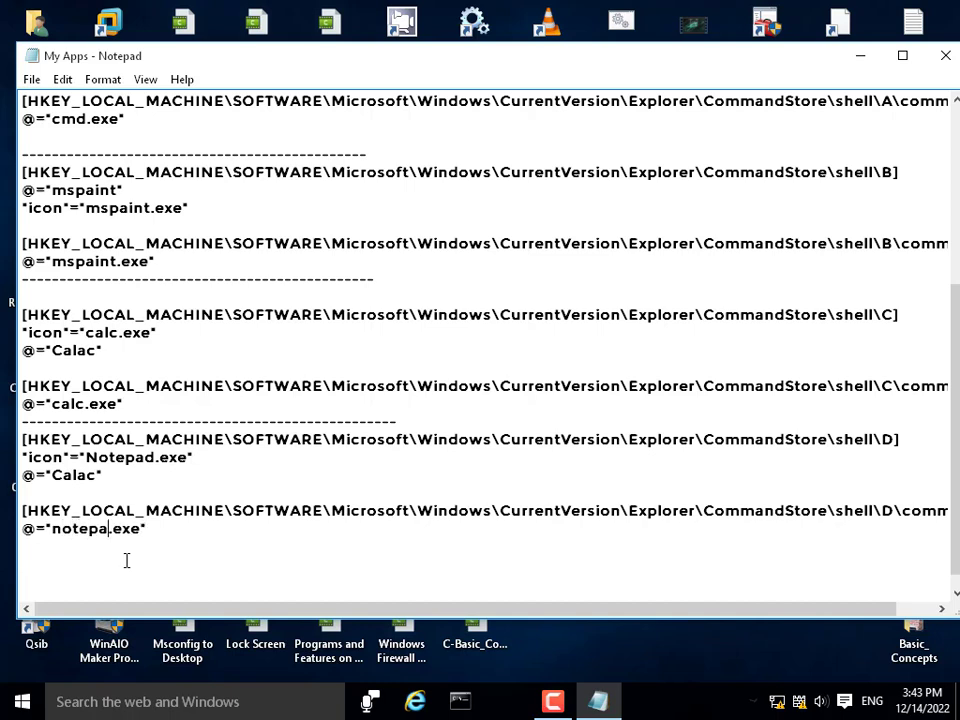
type("d")
left_click(32, 79)
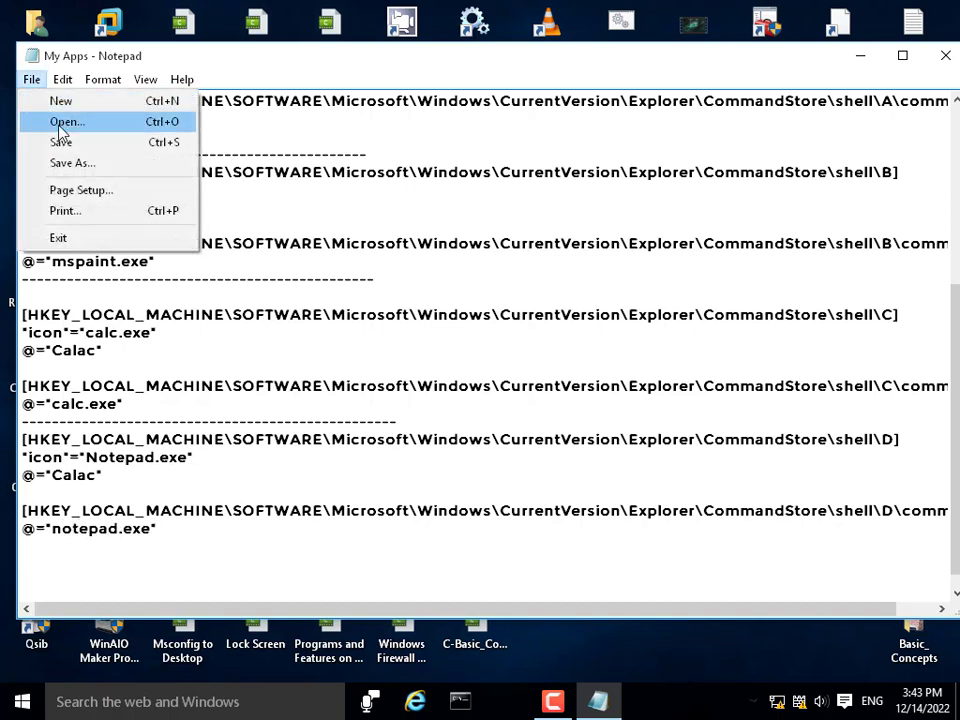
Save My Apps.reg, close Notepad, and check the desktop My Apps menu.
left_click(62, 143)
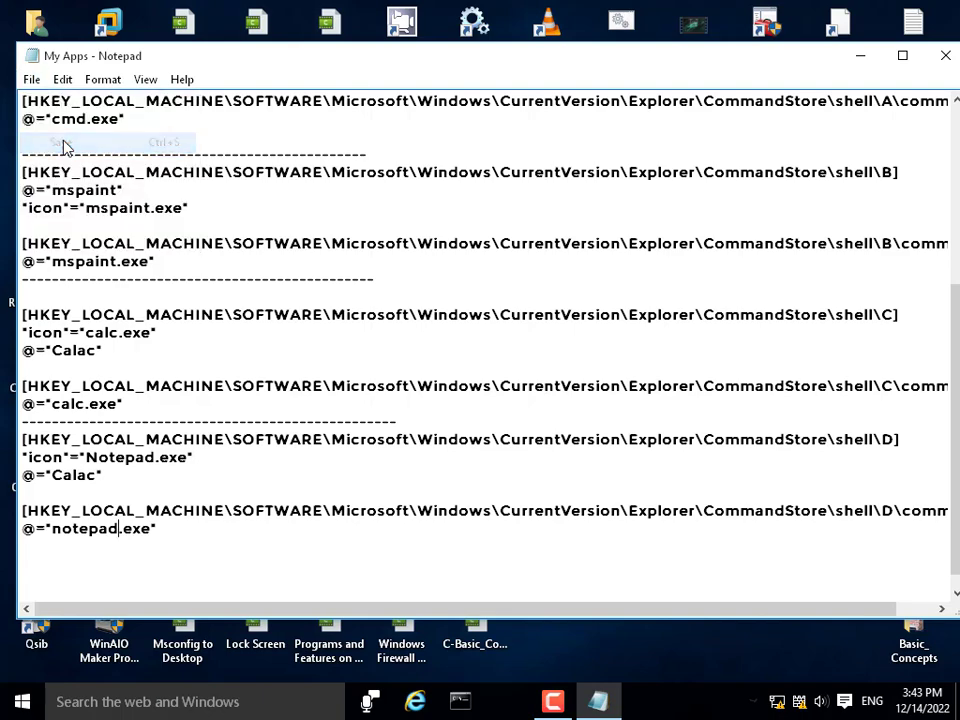
left_click_drag(821, 64, 840, 78)
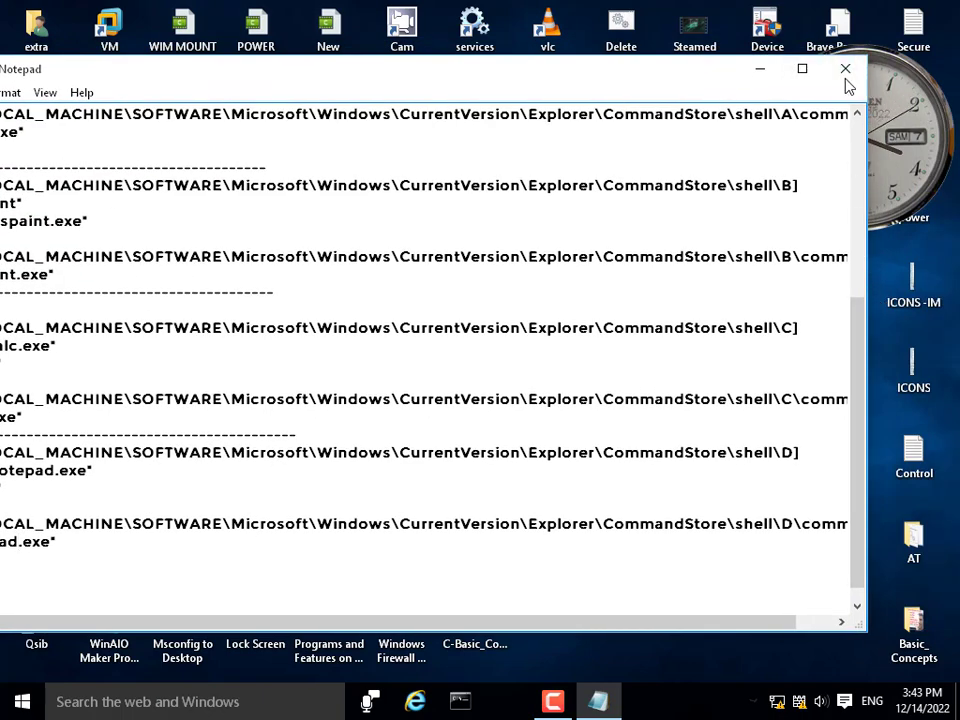
key("alt+F4")
right_click(655, 318)
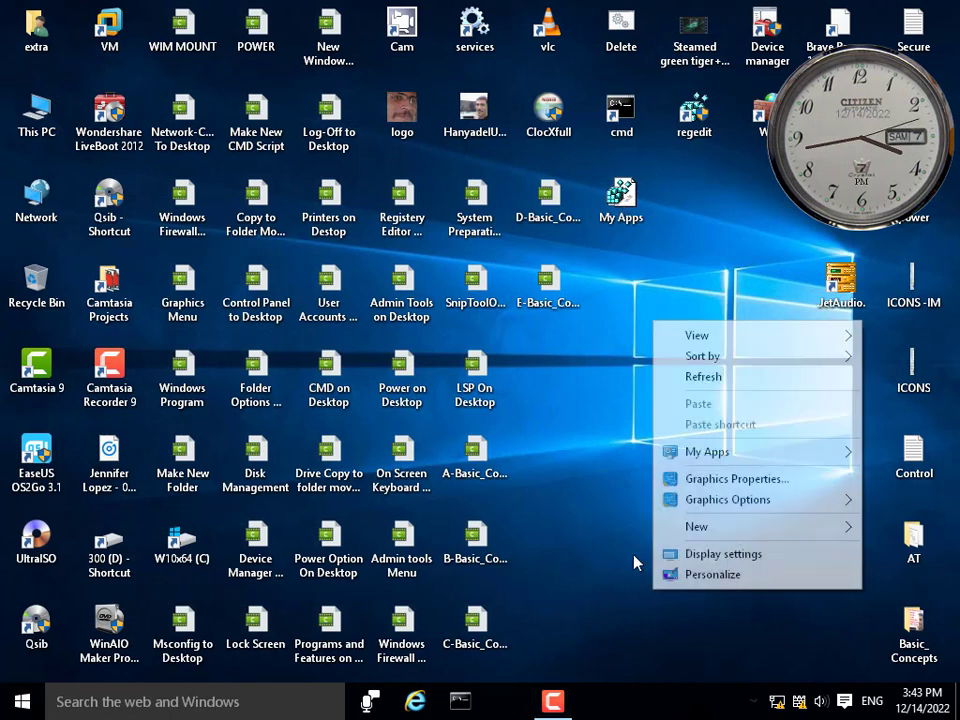
mouse_move(703, 455)
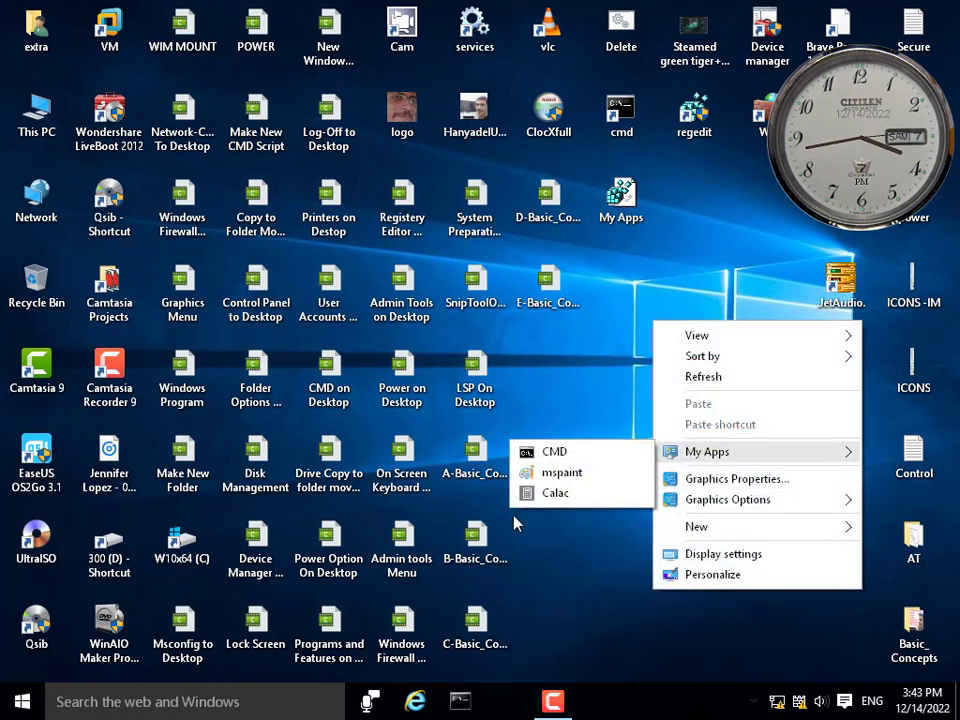
Reopen My Apps.reg via Edit, review the A–D key blocks, and close Notepad.
left_click(622, 200)
right_click(622, 200)
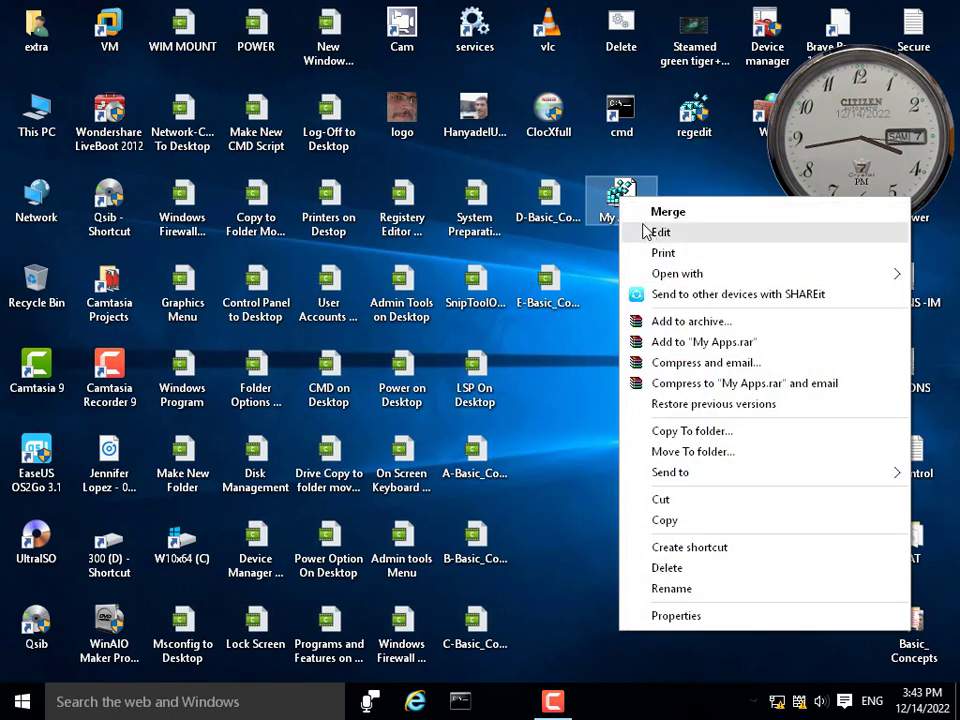
left_click(664, 229)
scroll(396, 371, "down", 5)
scroll(190, 392, "down", 2)
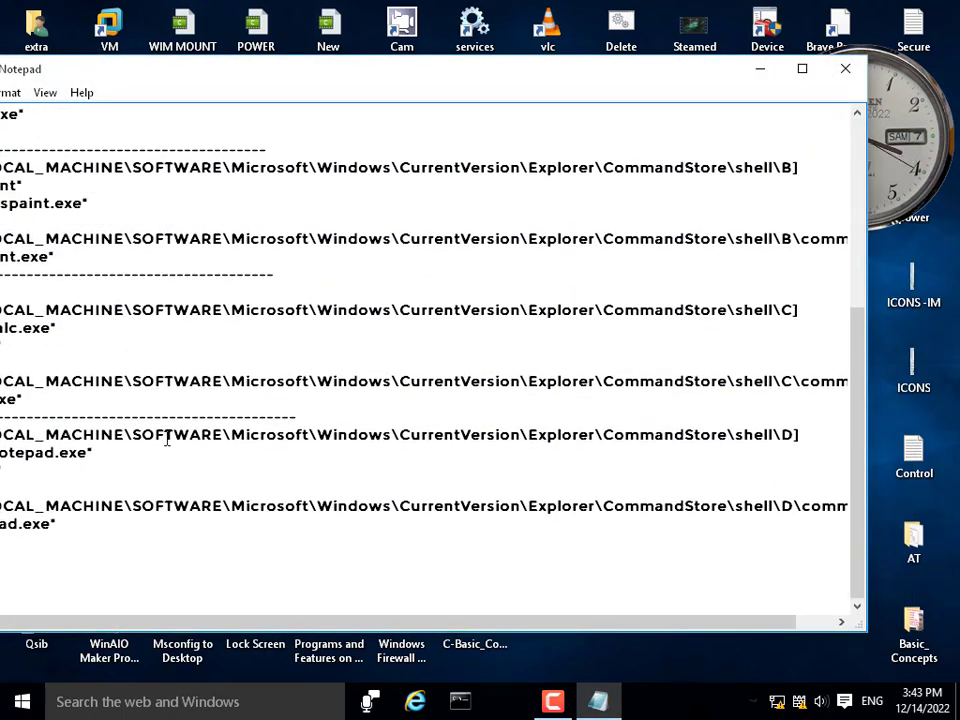
left_click_drag(270, 79, 384, 62)
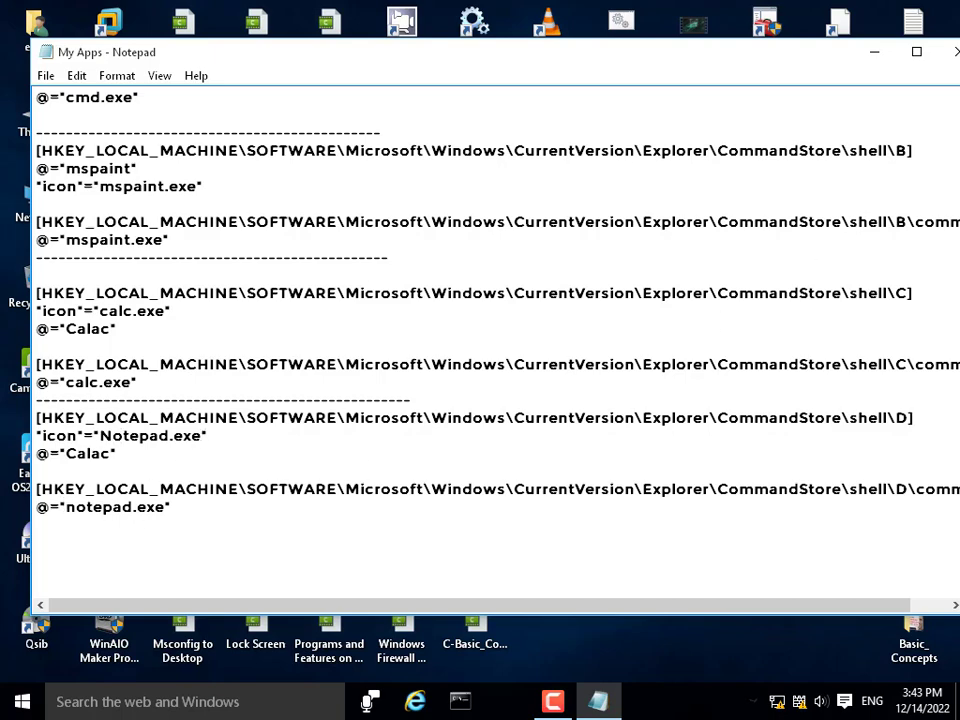
left_click_drag(917, 60, 778, 86)
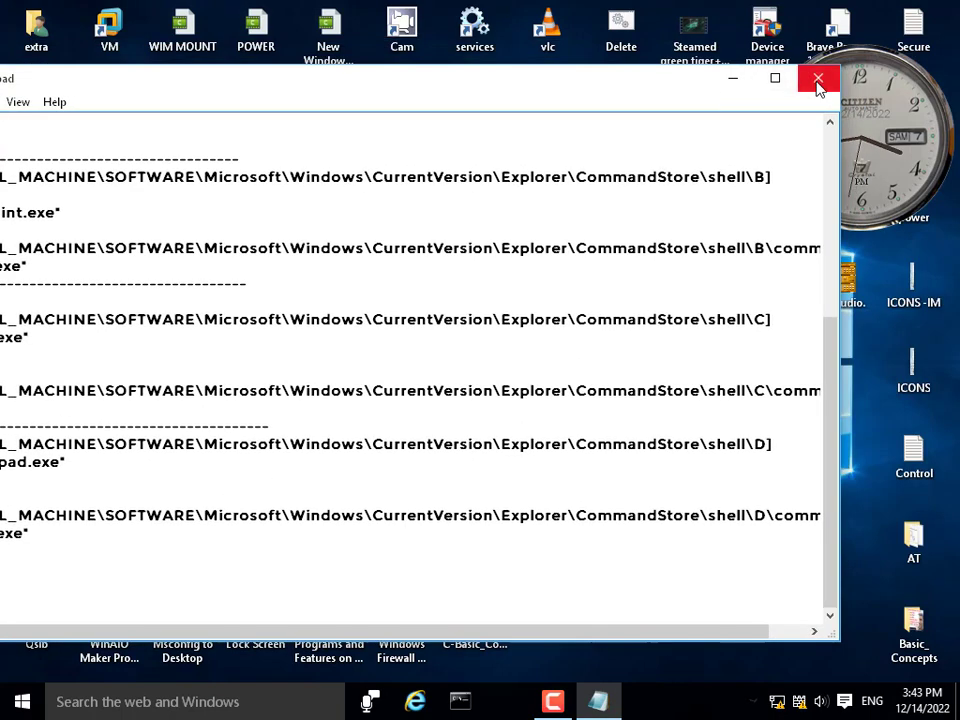
left_click(818, 85)
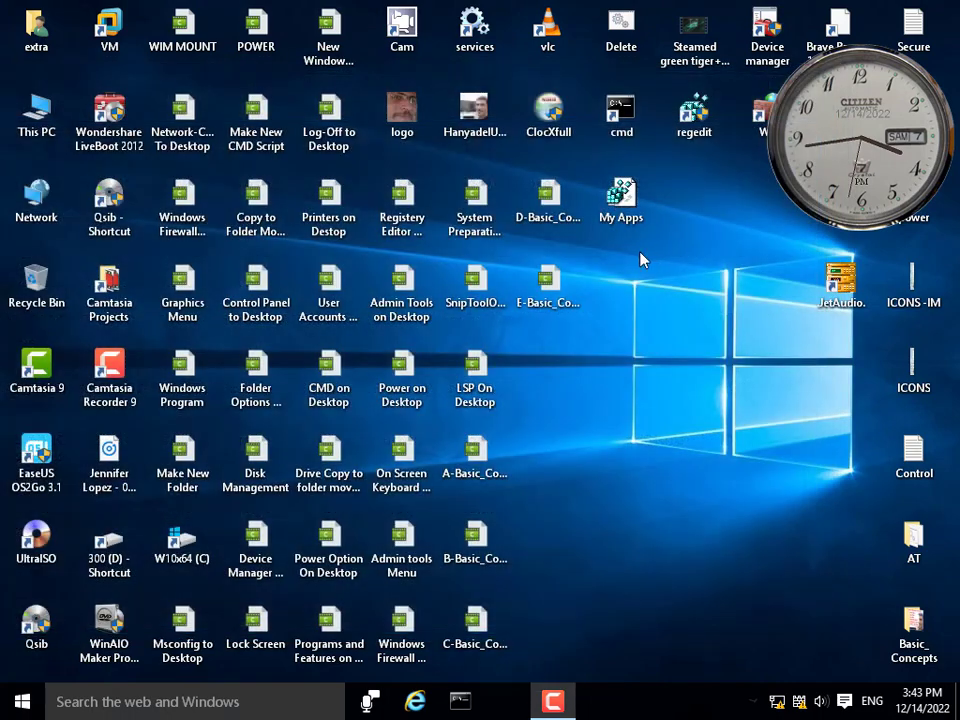
Merge the updated My Apps.reg, accepting the Yes and OK prompts.
double_click(622, 195)
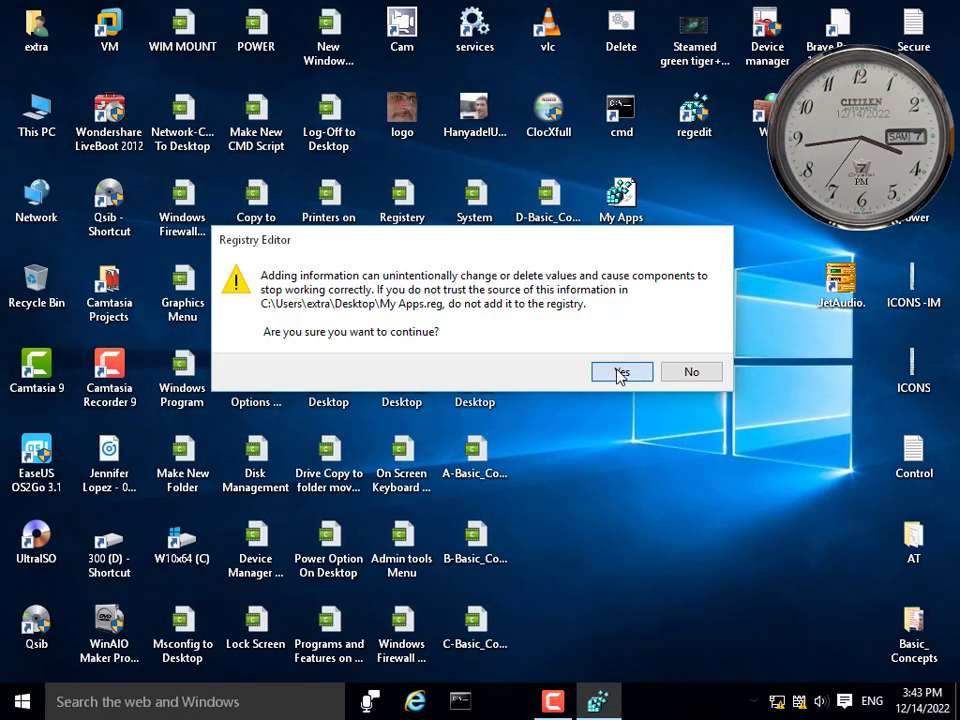
left_click(620, 372)
left_click(690, 351)
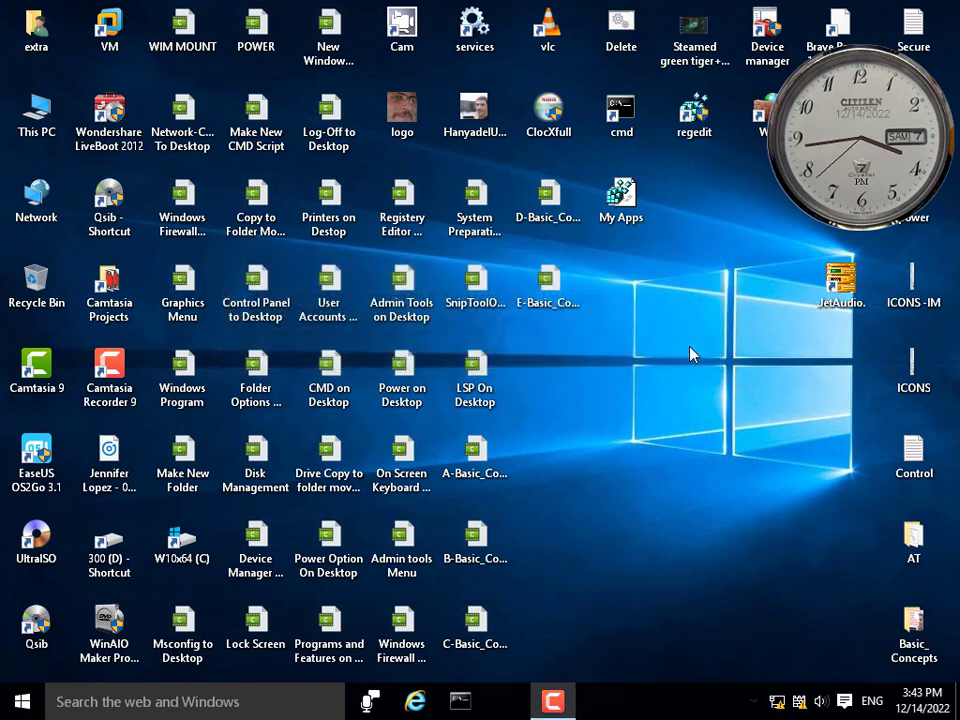
Launch the new fourth My Apps entry, close the empty Notepad it opens, and recheck the menus.
right_click(627, 285)
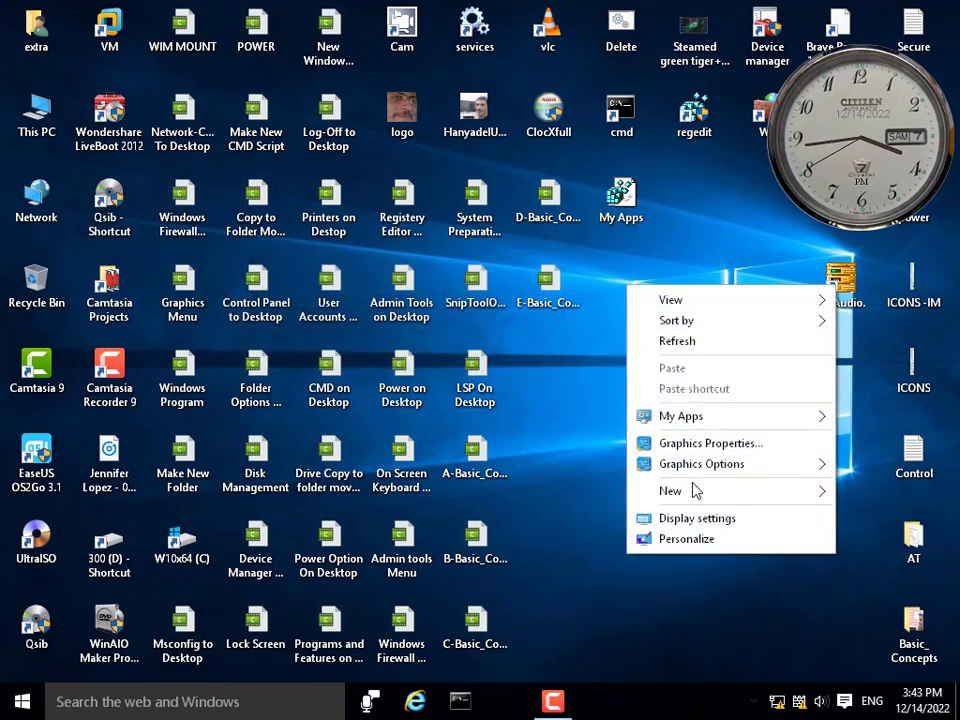
mouse_move(717, 423)
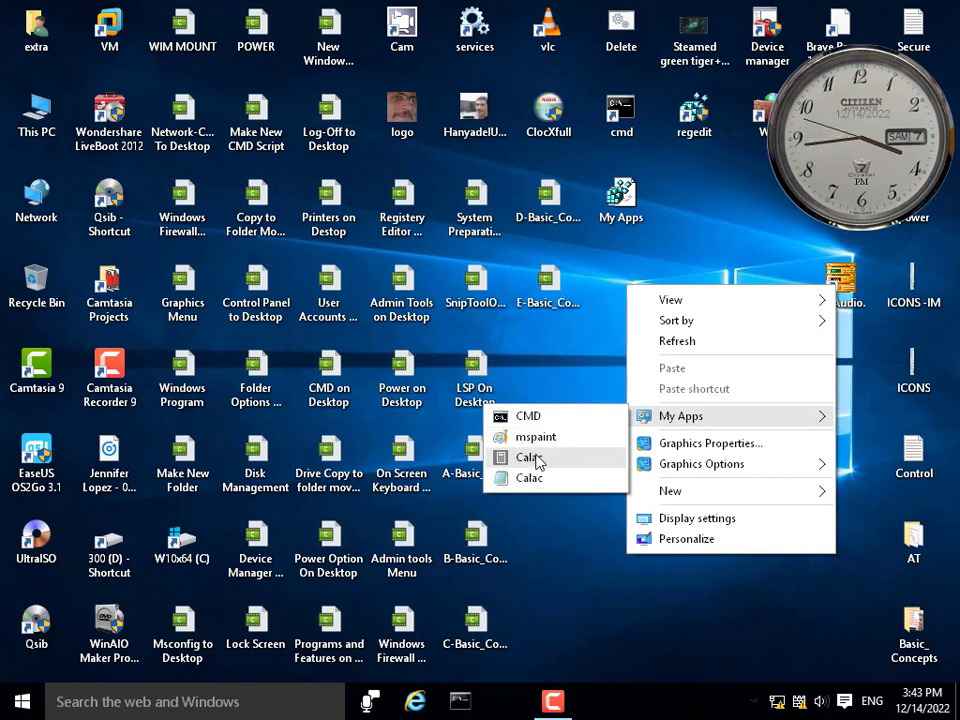
left_click(516, 486)
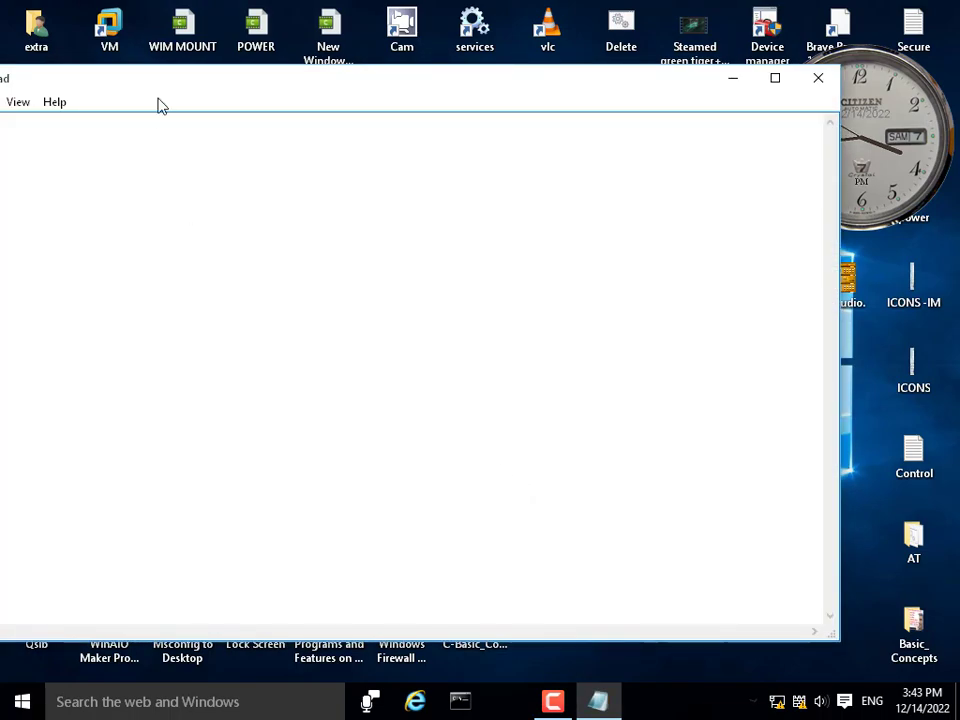
left_click_drag(253, 90, 328, 90)
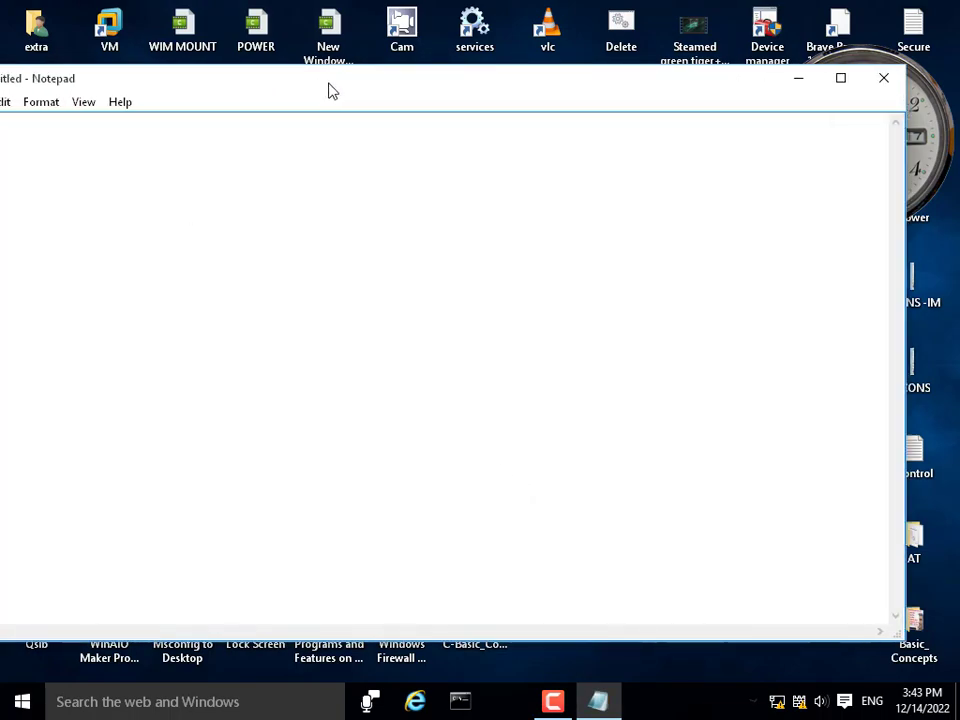
left_click(883, 77)
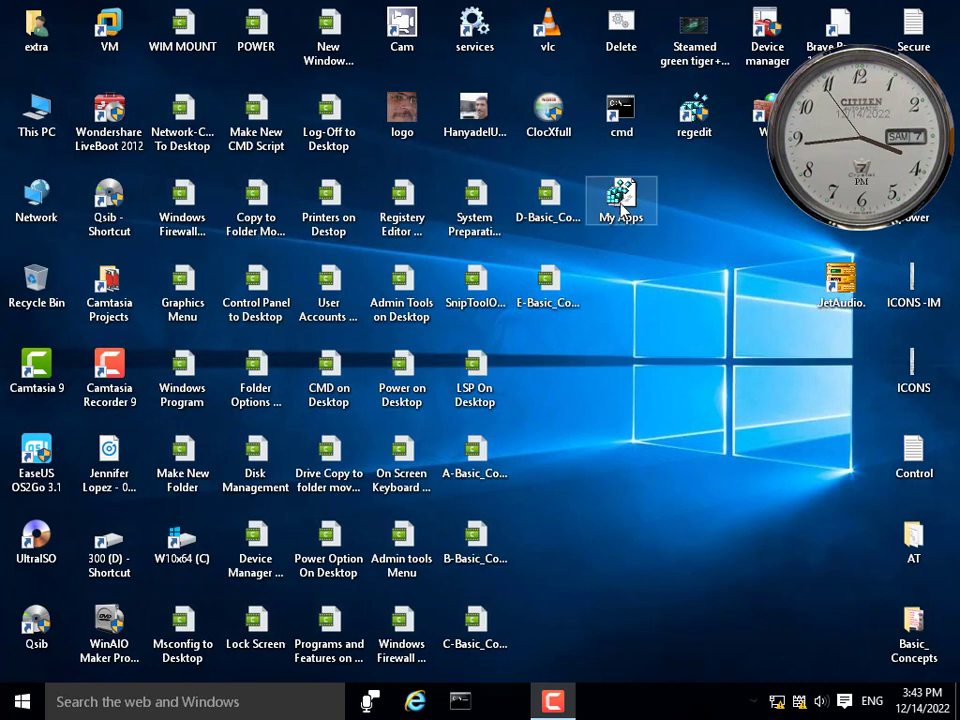
right_click(622, 286)
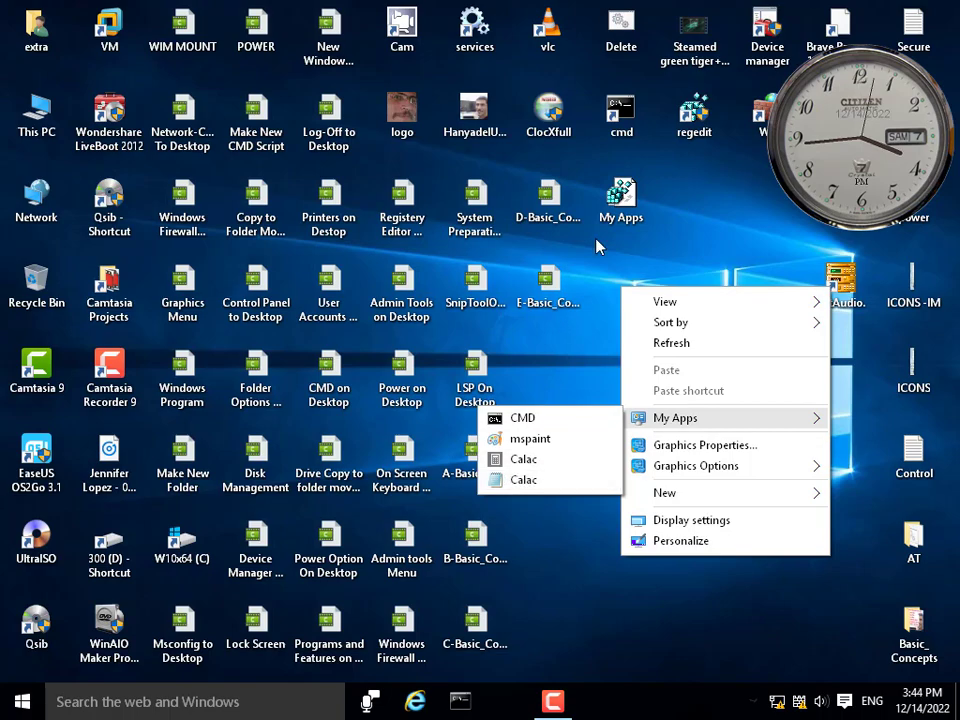
right_click(614, 192)
Open My Apps.reg in Notepad and replace the shell\D label Calac with Notepad.
left_click(650, 223)
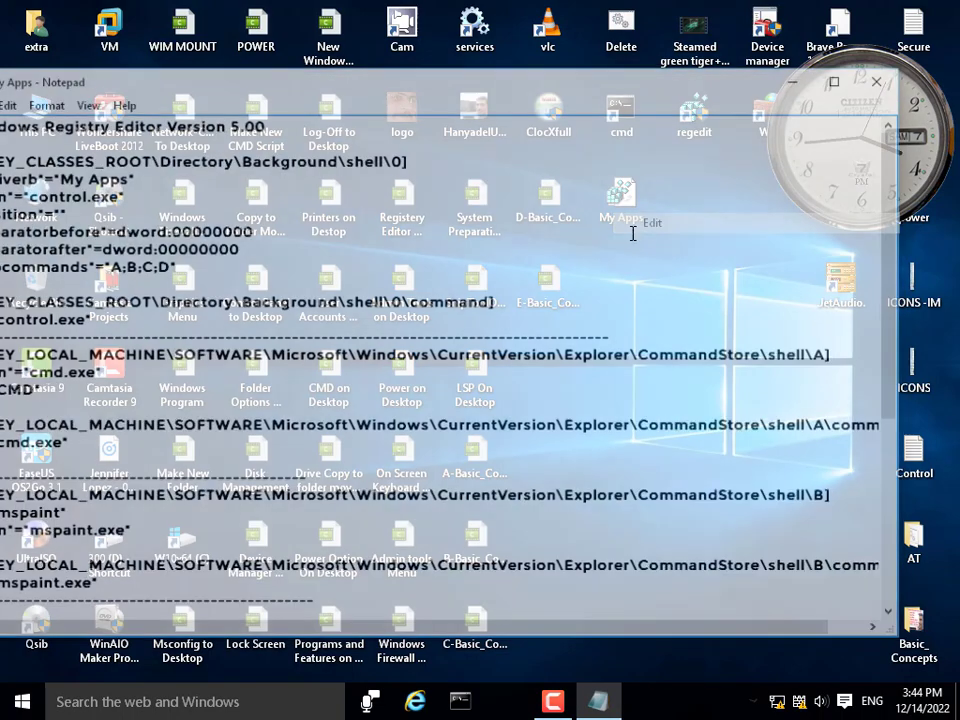
scroll(415, 421, "down", 6)
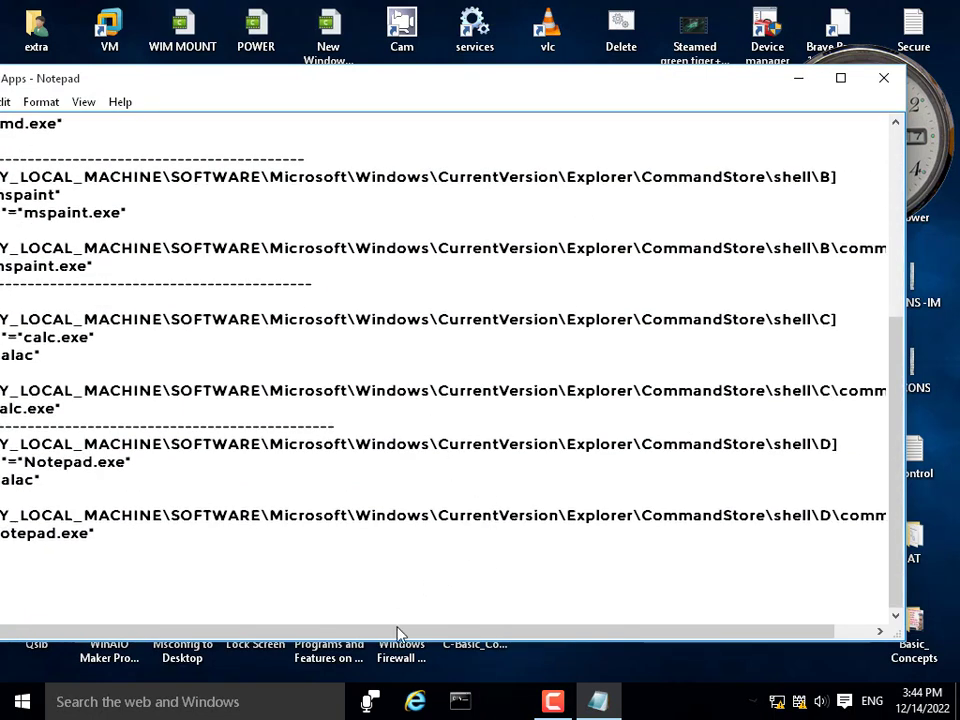
left_click_drag(396, 631, 277, 631)
left_click_drag(228, 94, 284, 86)
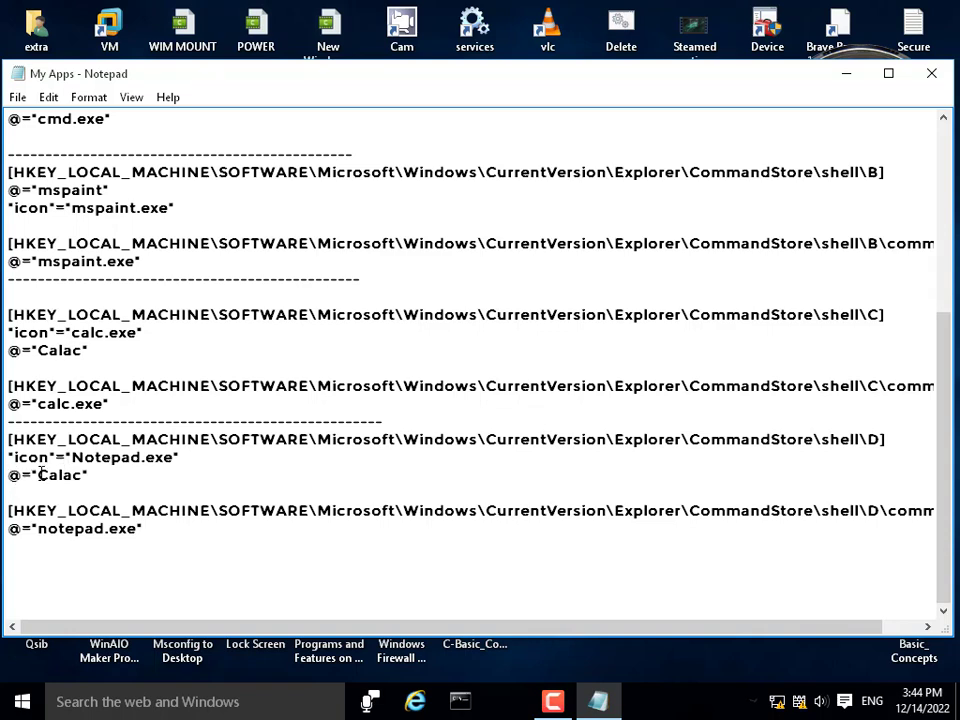
left_click_drag(40, 474, 81, 480)
type("Notepad")
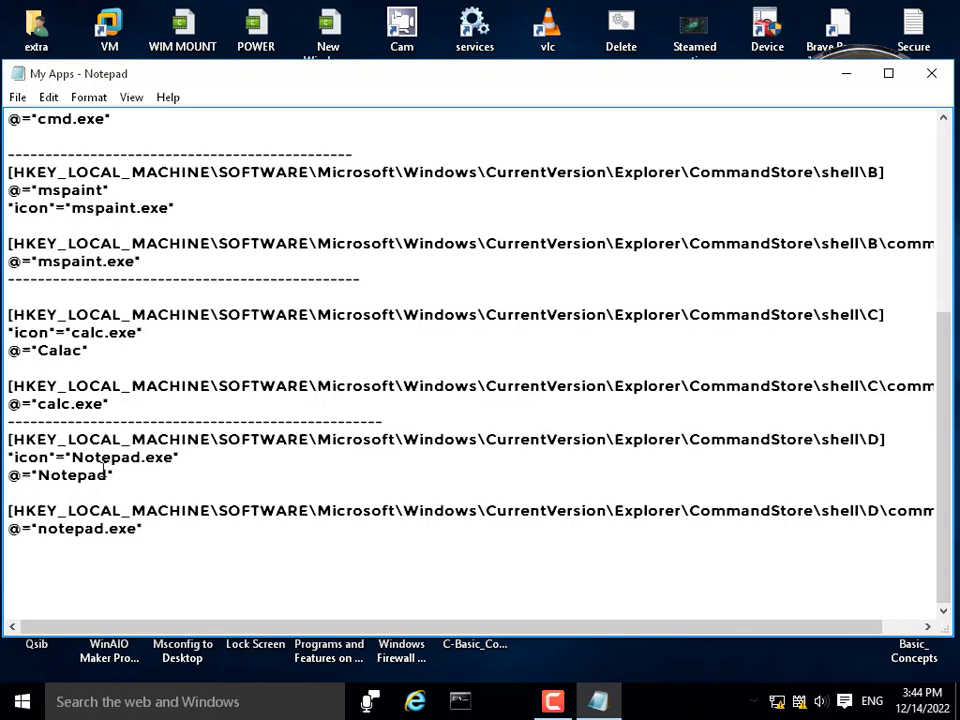
Save the file and close Notepad.
left_click(17, 97)
left_click(40, 160)
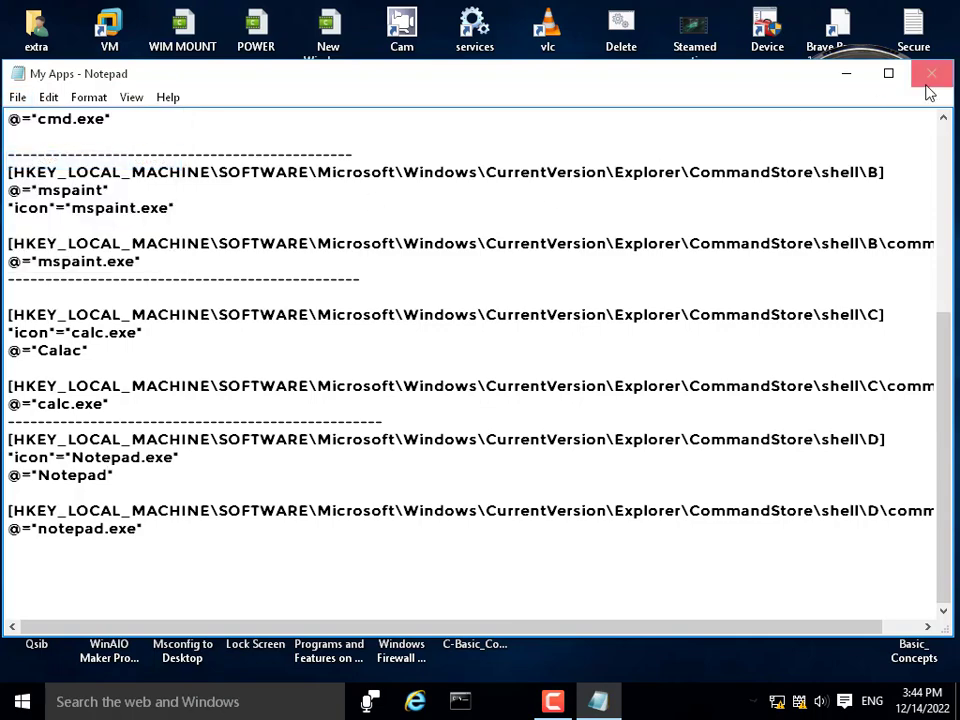
left_click(929, 76)
Merge the corrected My Apps.reg and check that the Notepad entry launches Notepad.
double_click(627, 214)
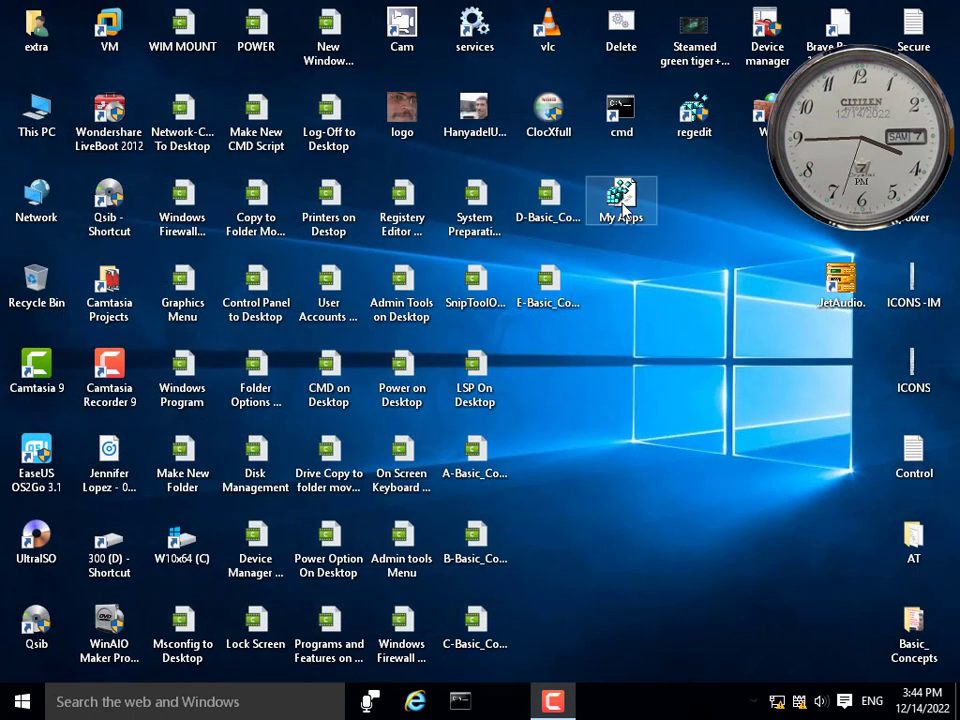
left_click(641, 382)
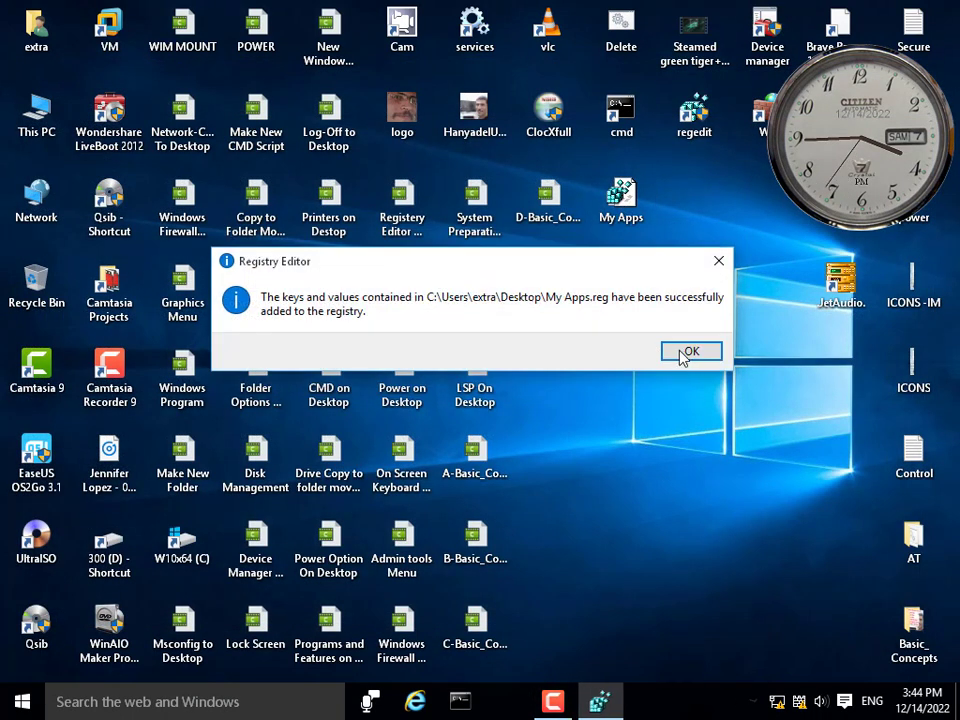
left_click(697, 349)
right_click(611, 285)
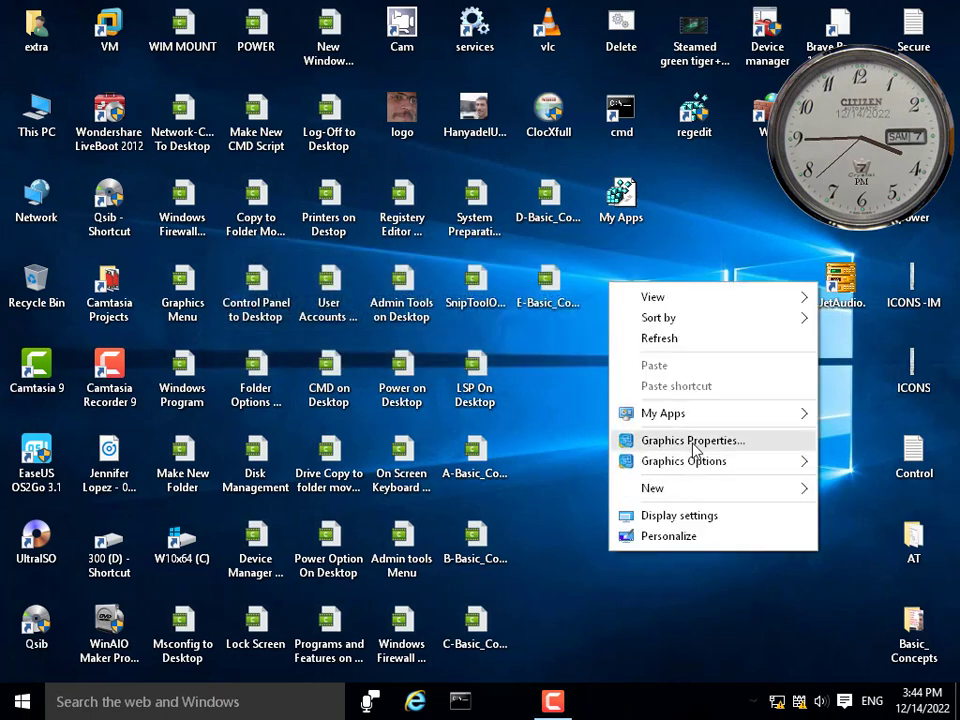
mouse_move(690, 415)
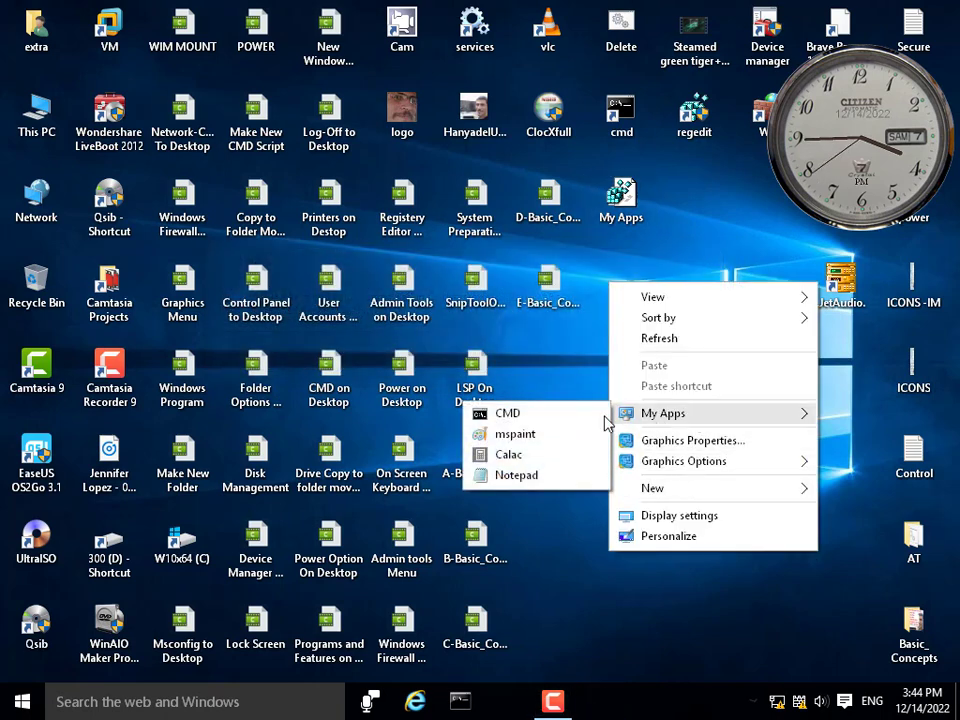
left_click(514, 476)
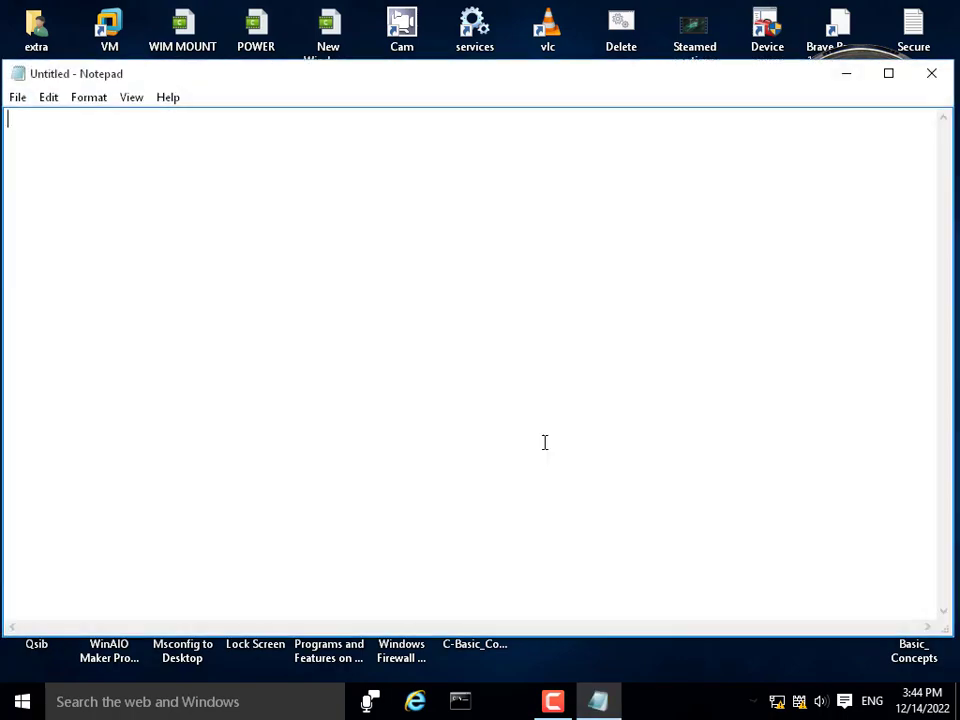
left_click(926, 73)
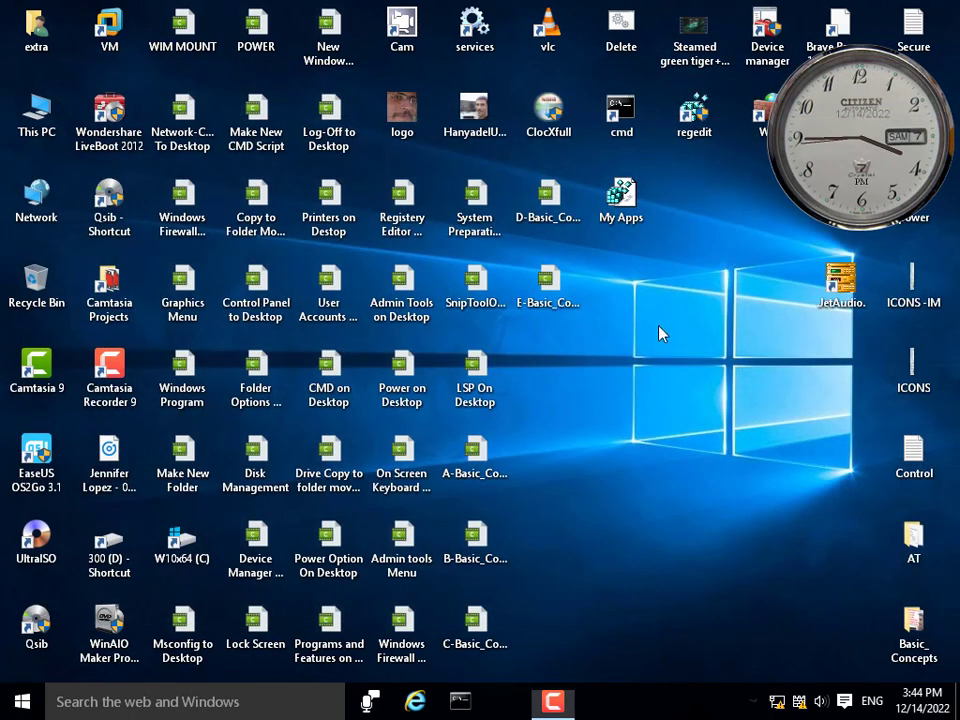
Check that the Calac and mspaint entries launch Calculator and Paint.
right_click(660, 325)
mouse_move(705, 456)
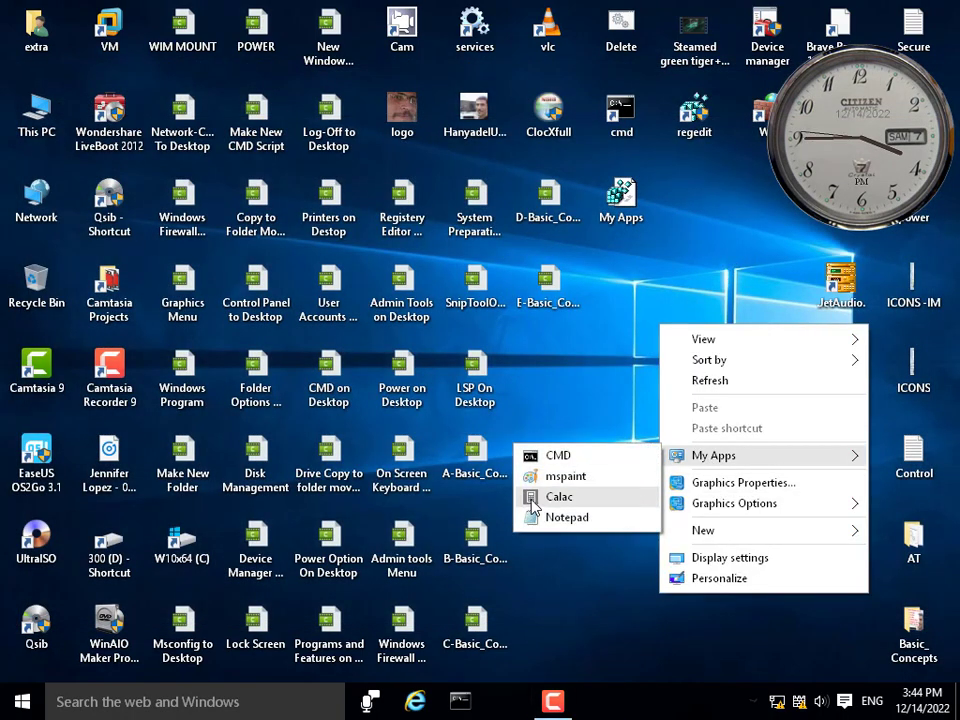
left_click(530, 502)
key("alt+F4")
right_click(596, 382)
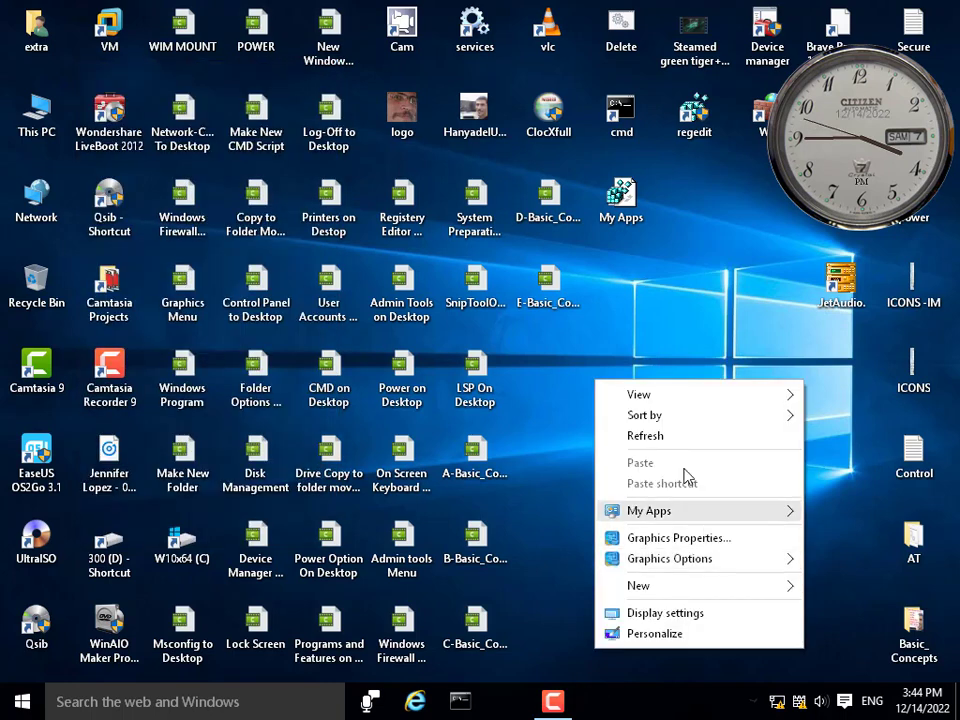
mouse_move(690, 512)
left_click(843, 532)
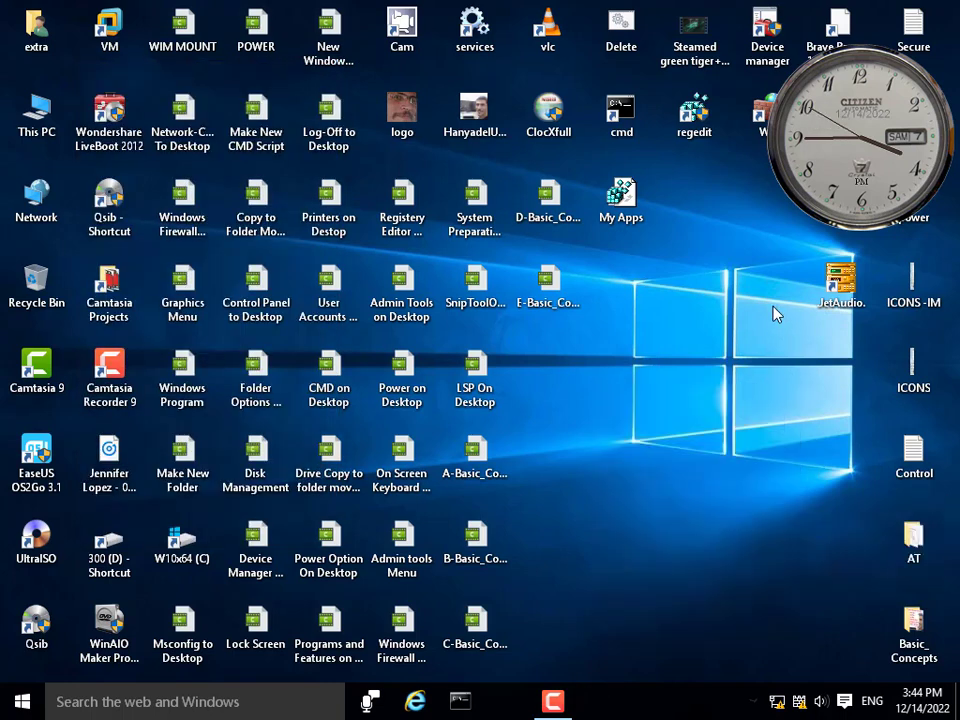
right_click(644, 284)
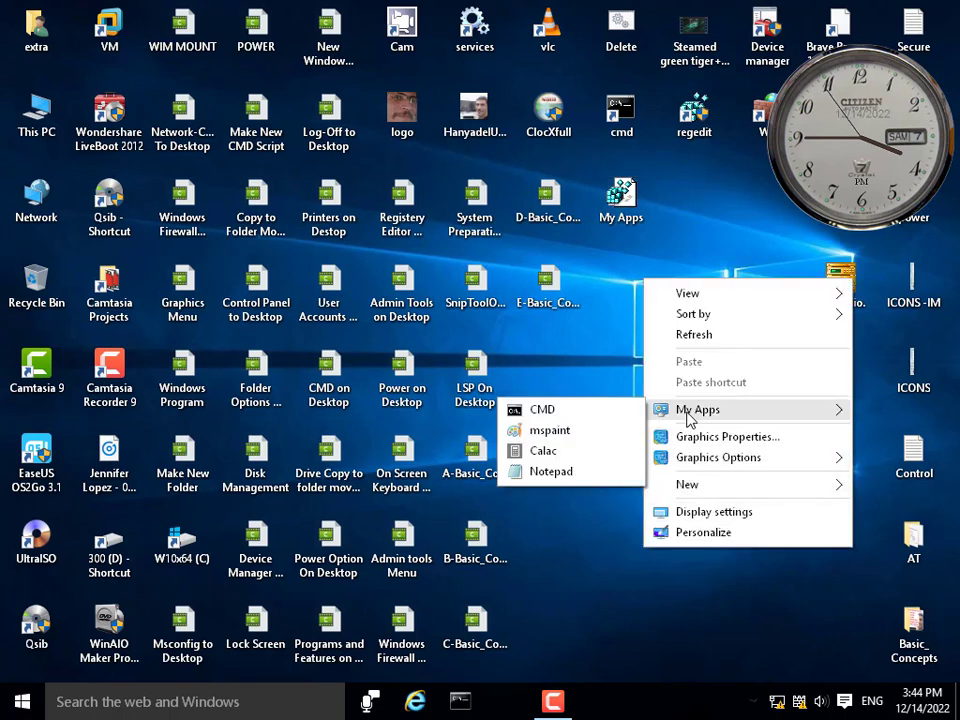
left_click(596, 351)
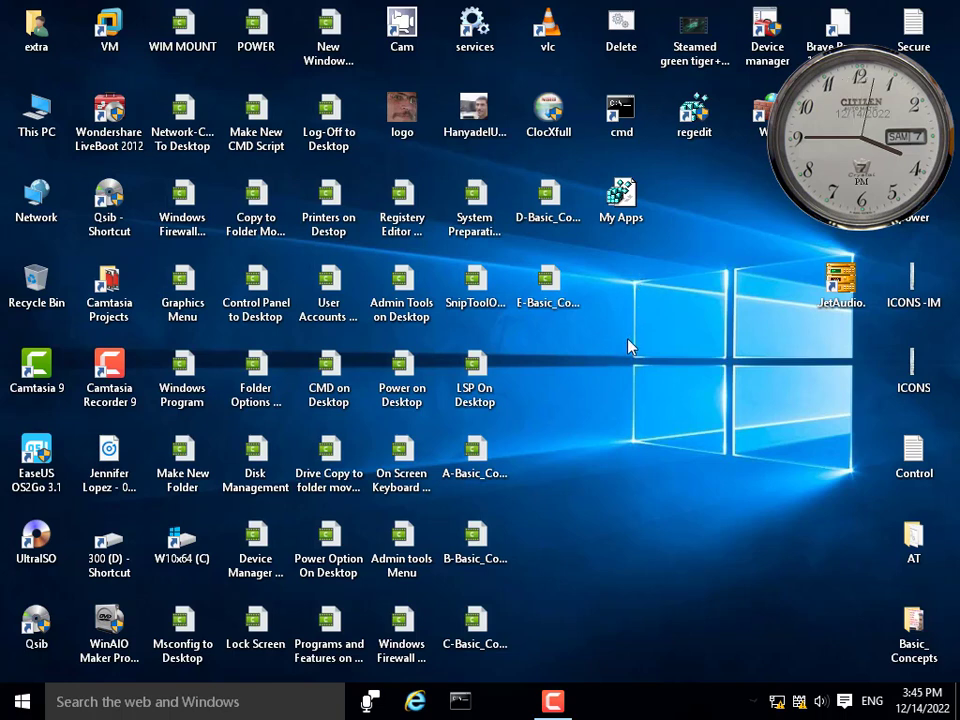
right_click(617, 192)
Open My Apps.reg for editing and compare it with the desktop My Apps submenu.
left_click(645, 229)
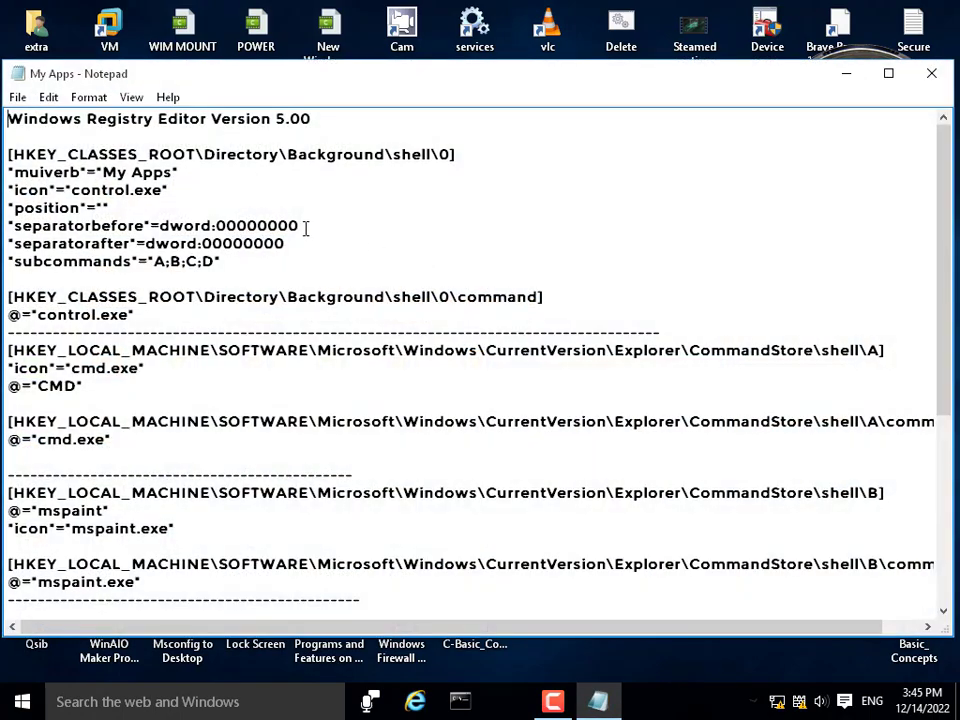
left_click_drag(386, 86, 455, 95)
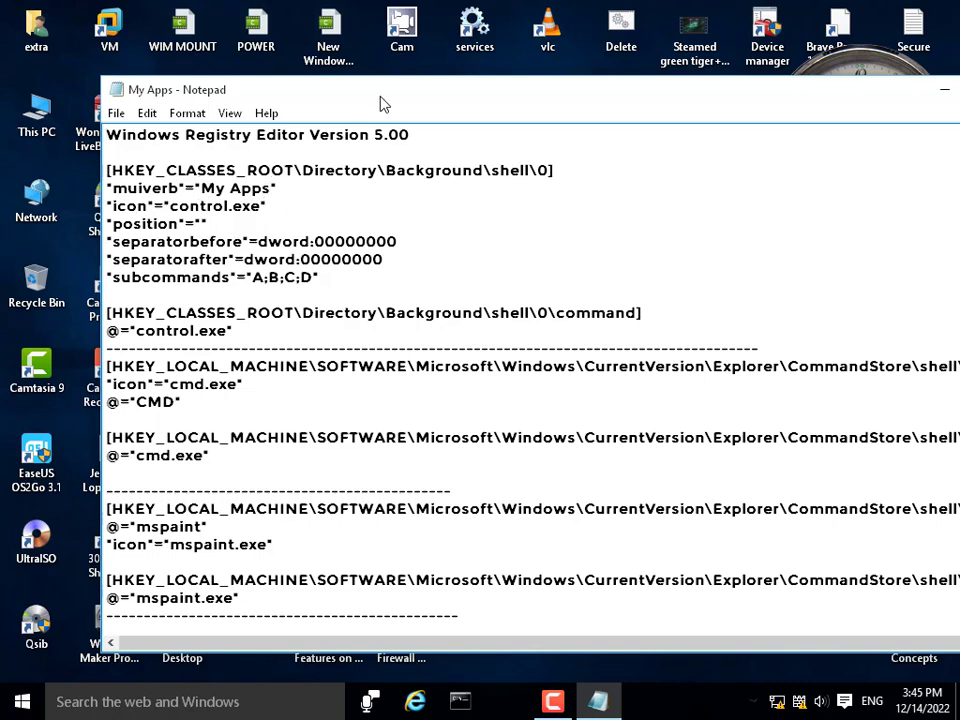
left_click_drag(380, 104, 377, 239)
right_click(680, 186)
mouse_move(727, 326)
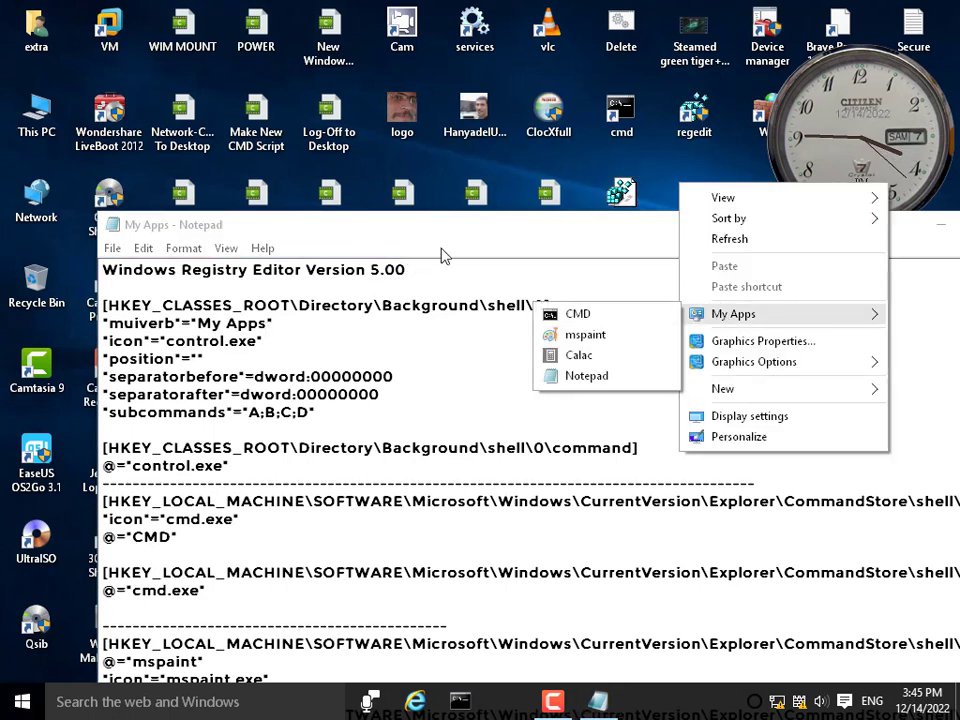
left_click(574, 223)
left_click_drag(574, 223, 436, 247)
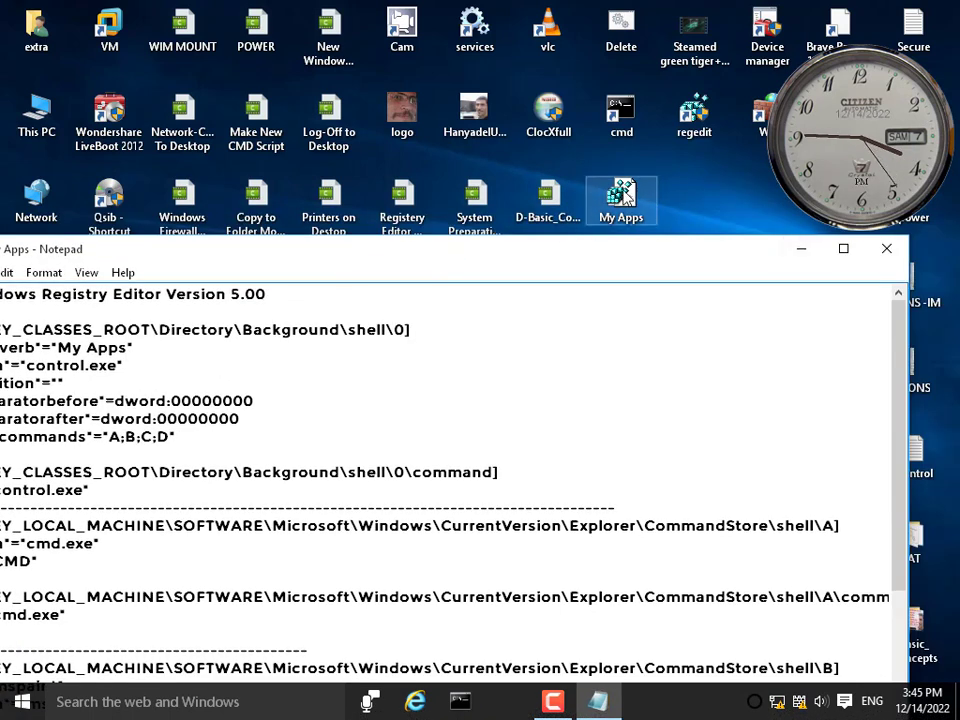
left_click_drag(482, 256, 585, 148)
Scroll through the file's key blocks and close Notepad.
scroll(392, 284, "down", 6)
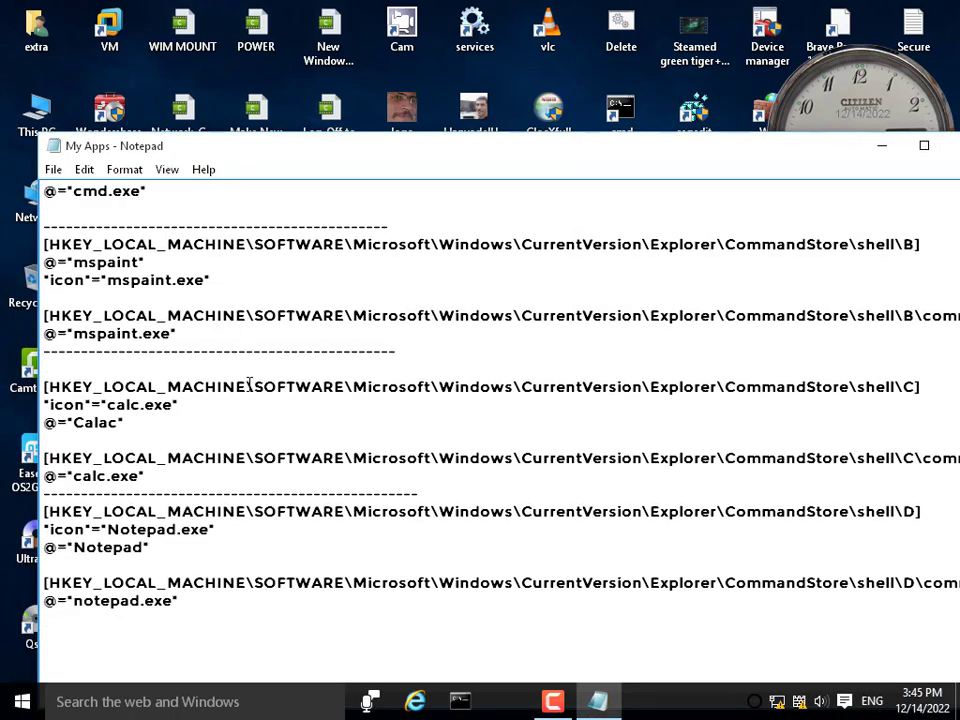
scroll(276, 474, "up", 5)
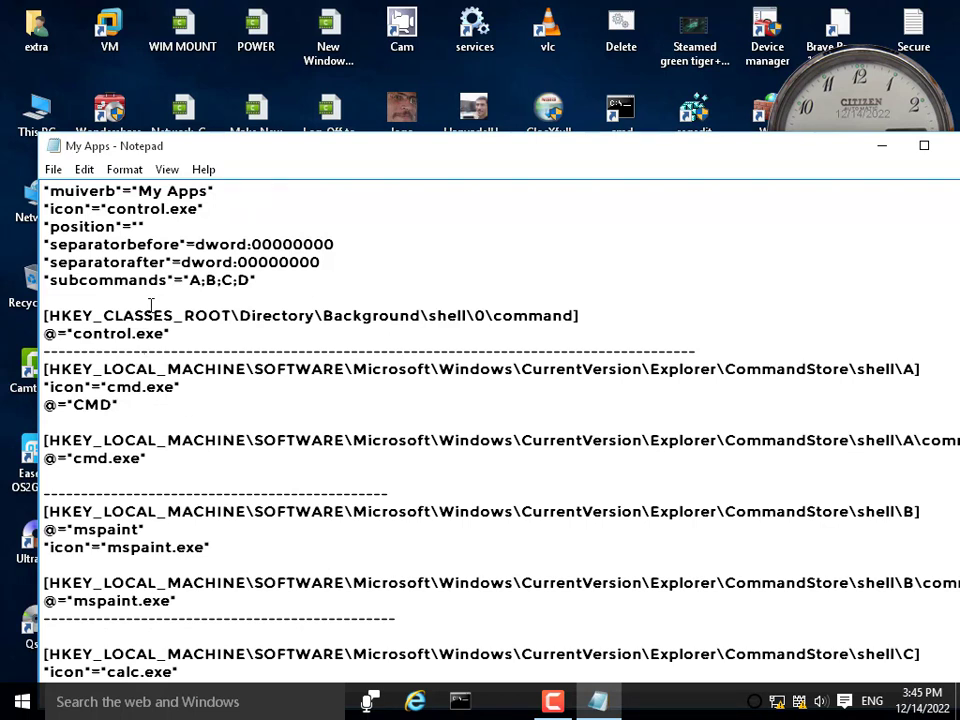
scroll(232, 522, "down", 4)
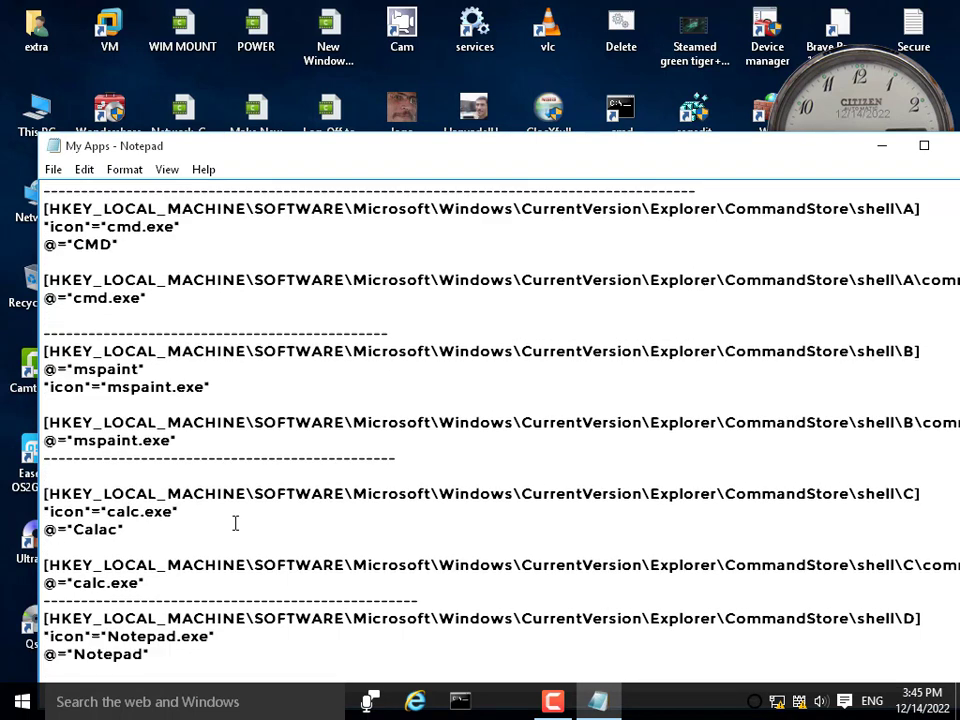
scroll(235, 521, "up", 5)
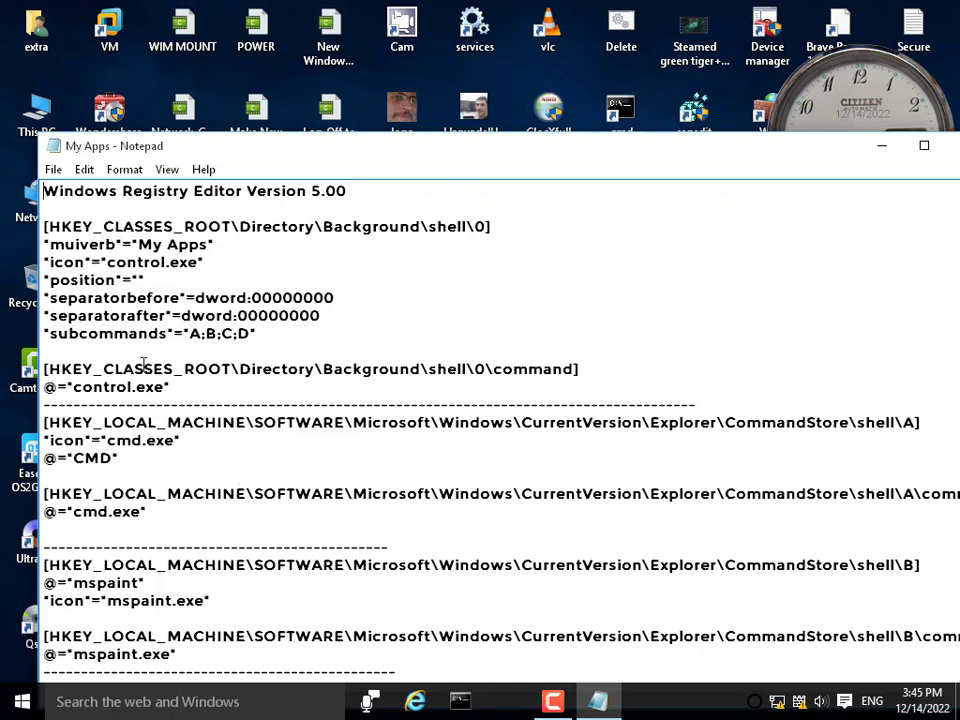
scroll(241, 325, "down", 6)
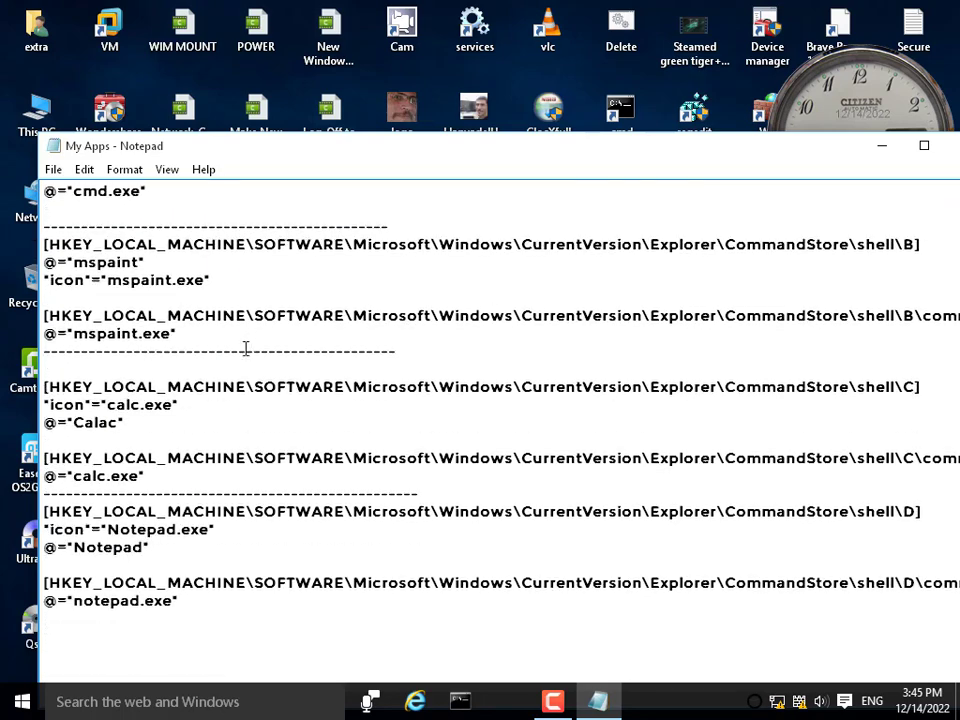
left_click_drag(827, 138, 774, 147)
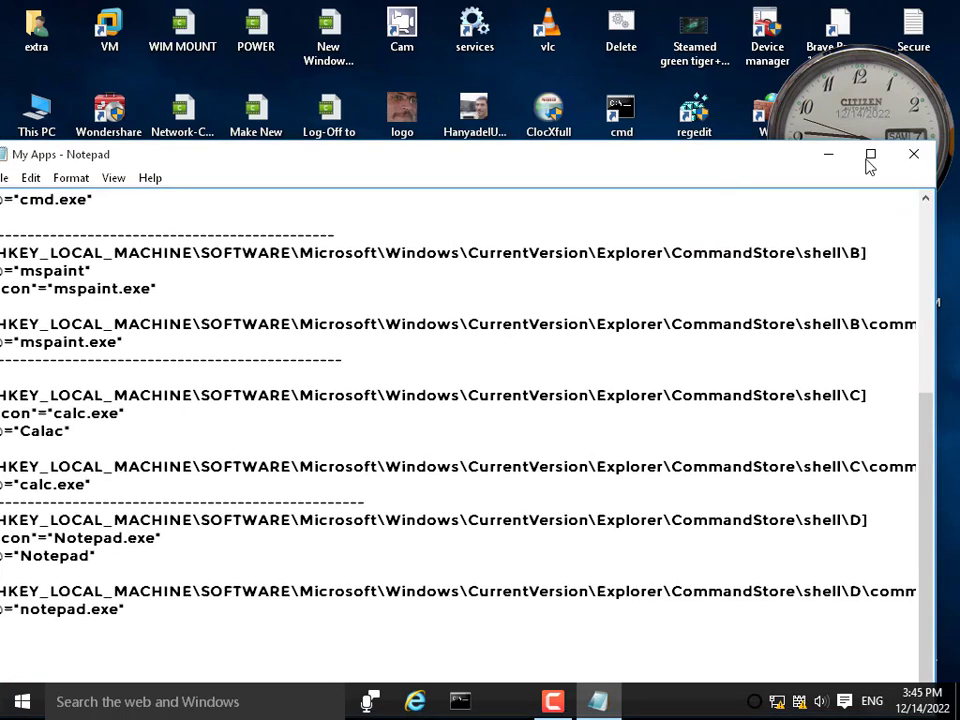
left_click(913, 154)
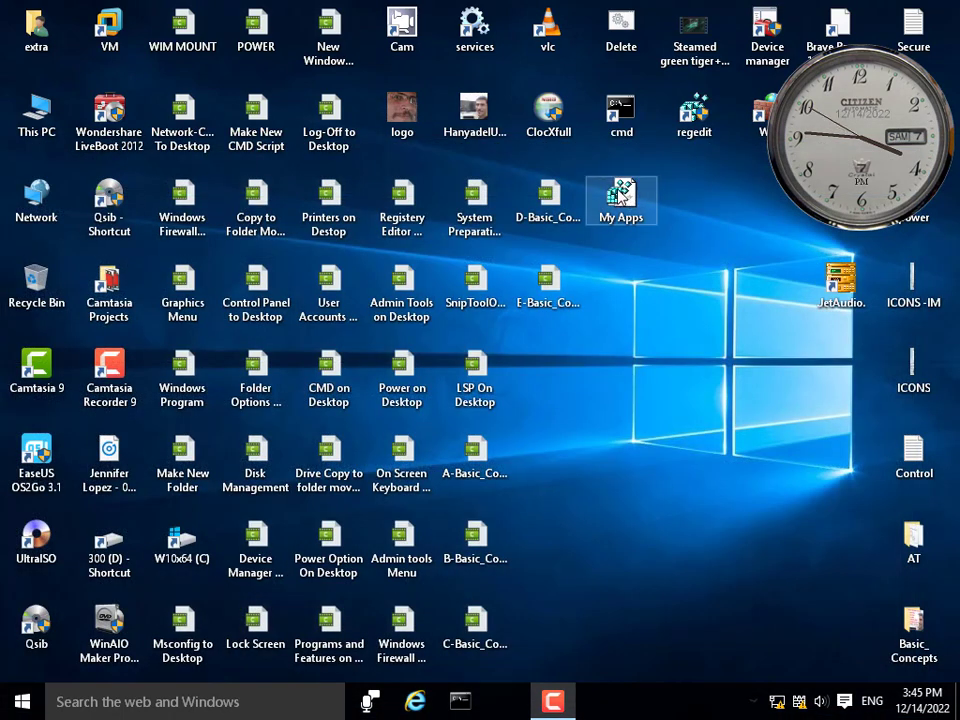
Reopen My Apps.reg in Notepad for editing and review its contents.
right_click(621, 198)
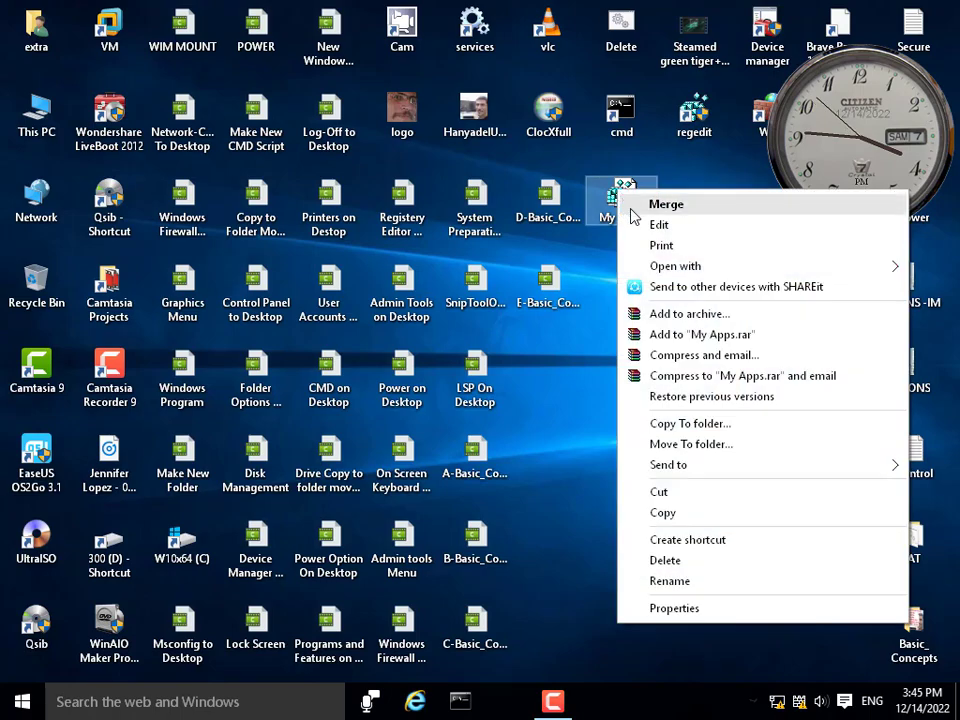
left_click(623, 223)
scroll(330, 318, "down", 6)
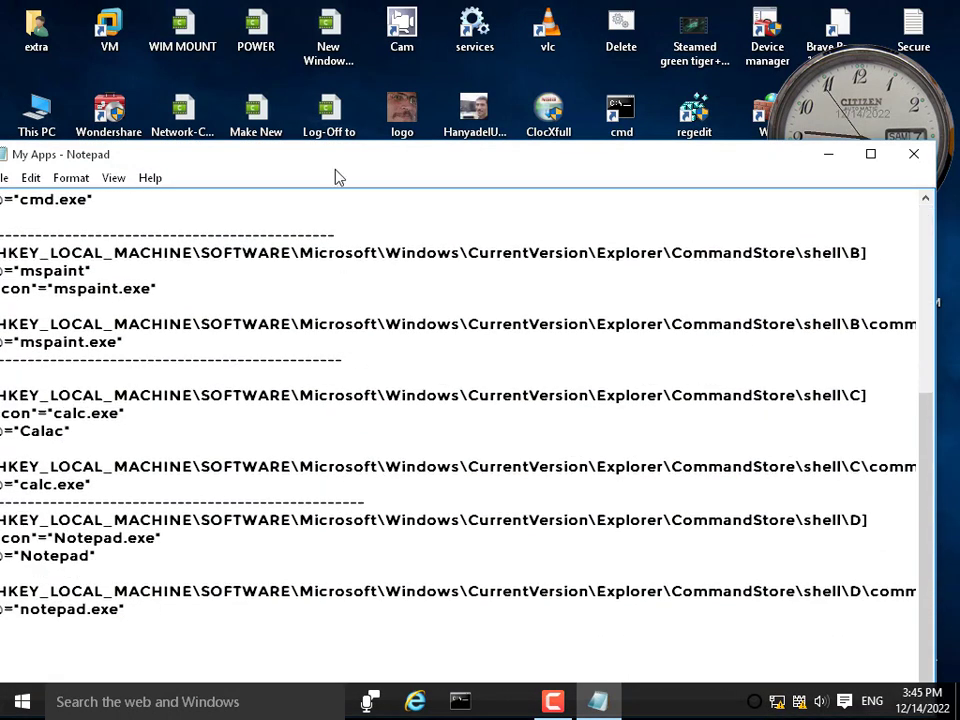
left_click_drag(336, 155, 454, 113)
scroll(321, 299, "up", 6)
scroll(274, 407, "down", 1)
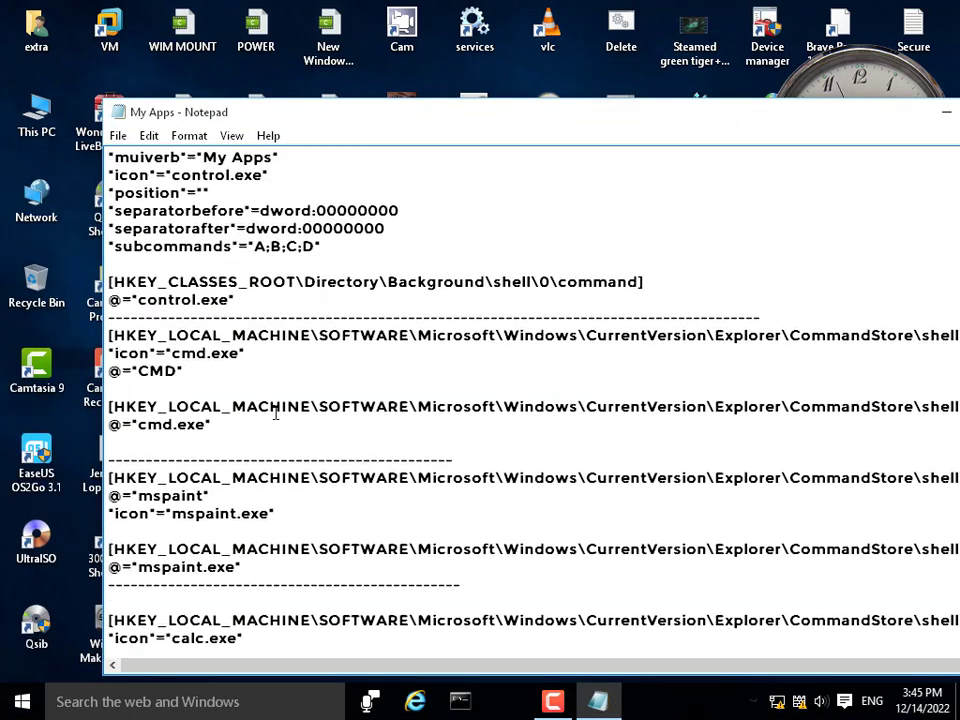
scroll(279, 414, "up", 1)
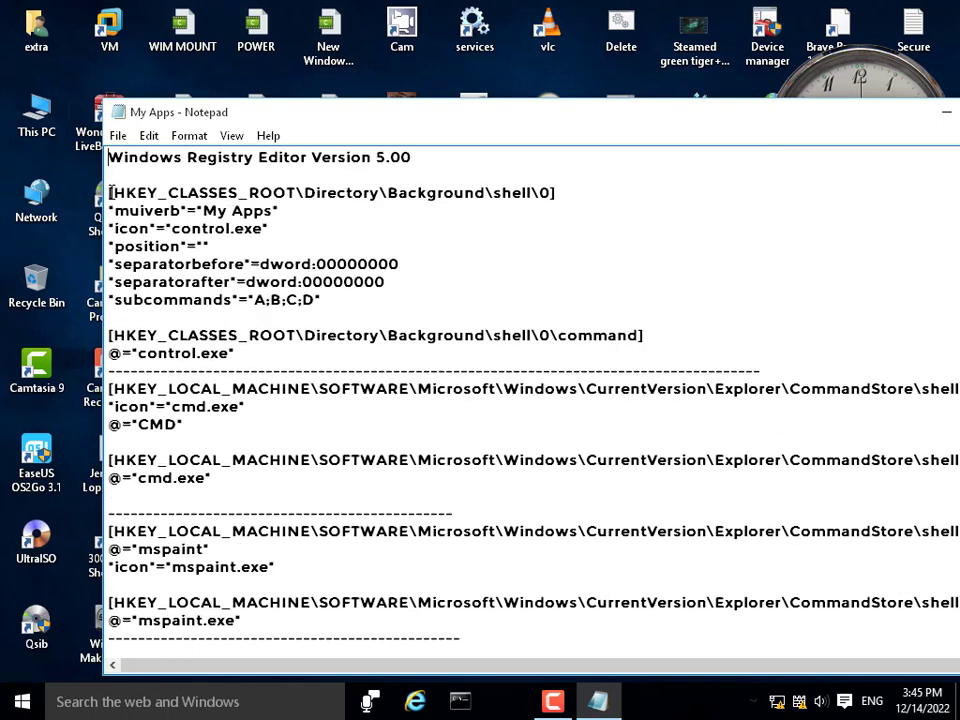
Delete the [shell\0\command] key and its @="control.exe" line, plus the leftover blank line.
left_click_drag(108, 192, 604, 309)
left_click(261, 317)
left_click_drag(109, 335, 486, 353)
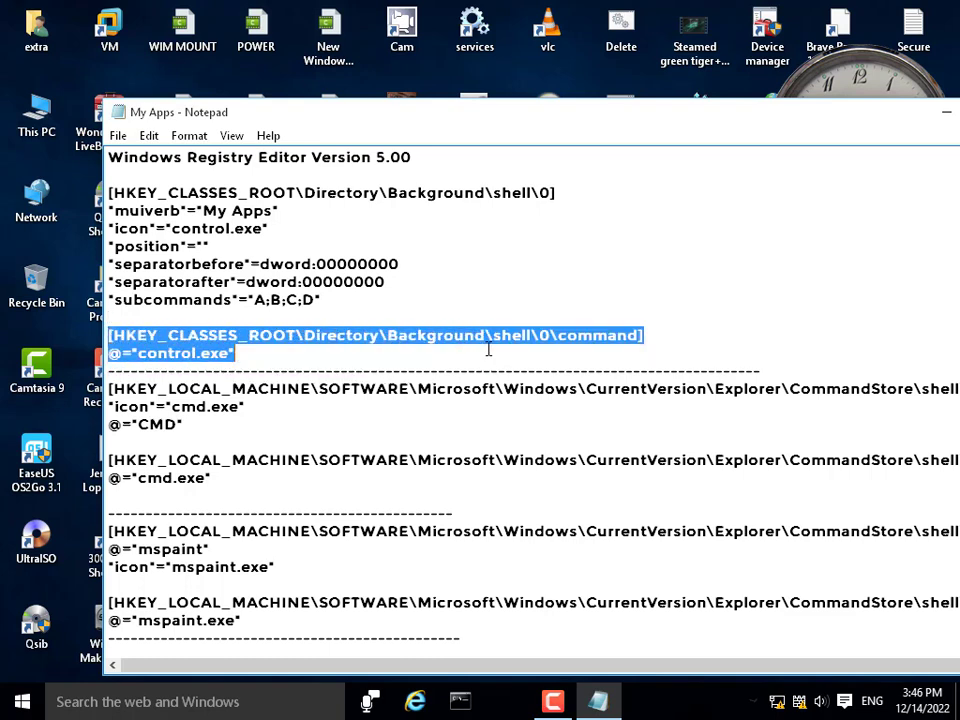
key("BackSpace")
key("BackSpace")
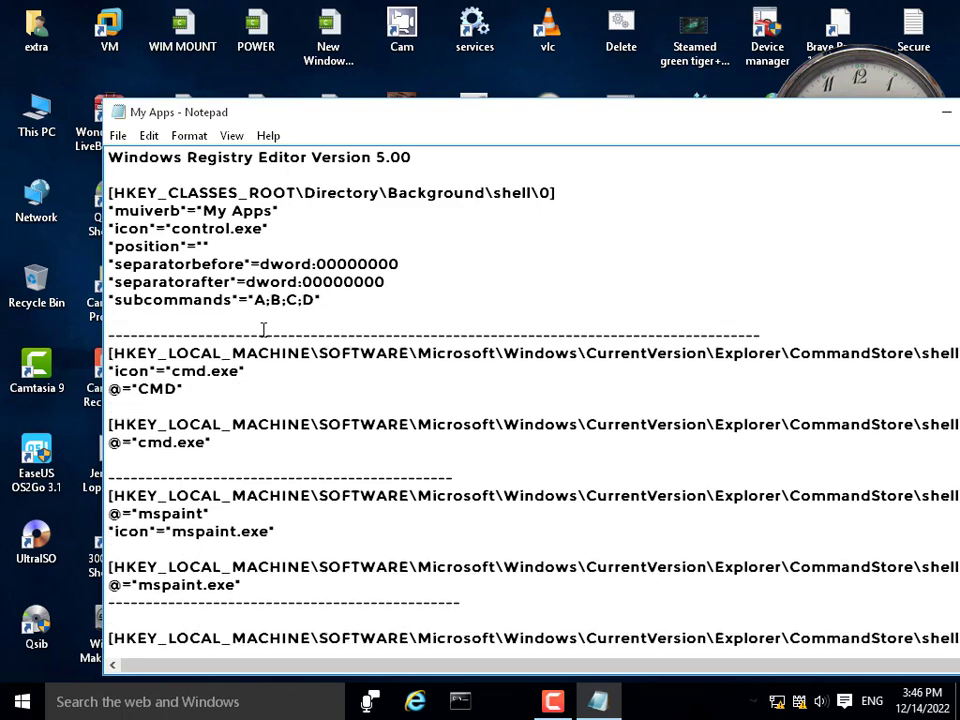
key("Delete")
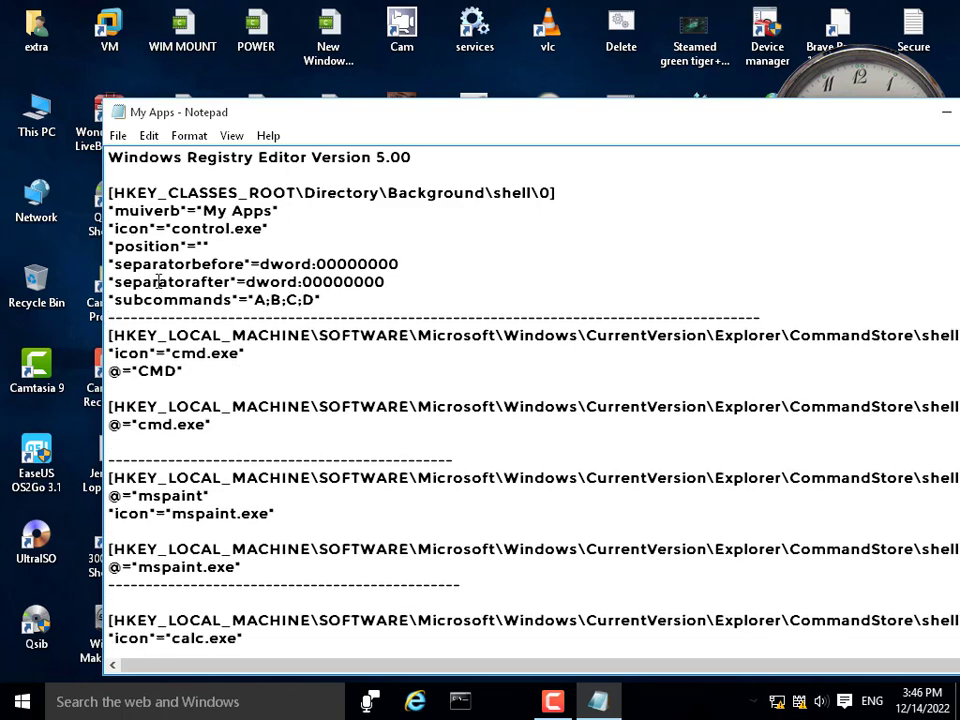
Check the desktop's My Apps submenu, then move Notepad back to the top.
left_click_drag(400, 112, 359, 290)
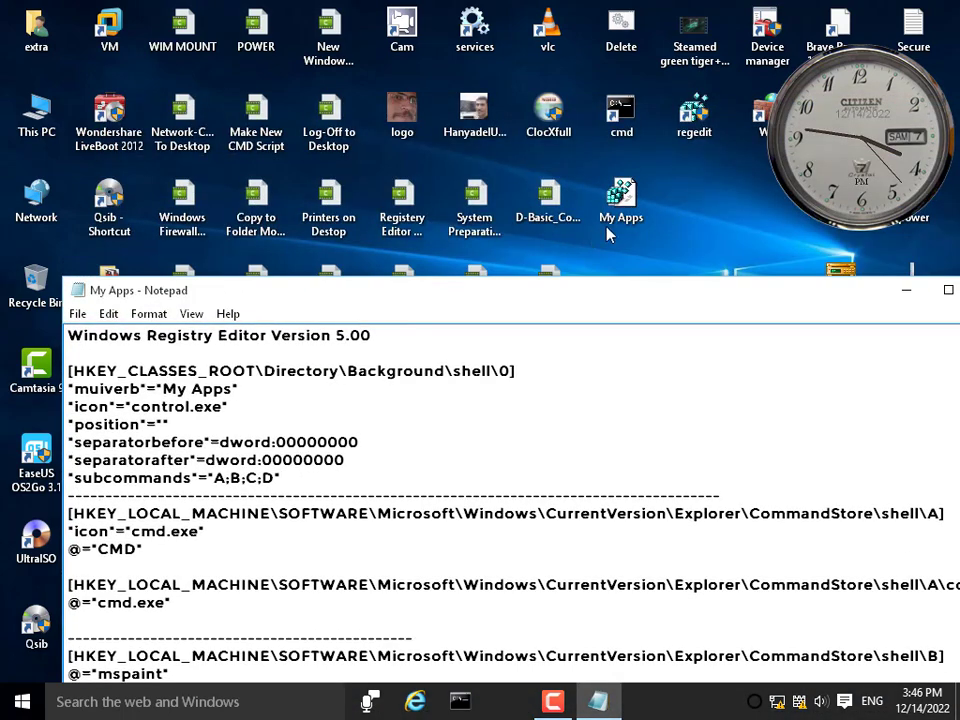
right_click(688, 203)
mouse_move(752, 338)
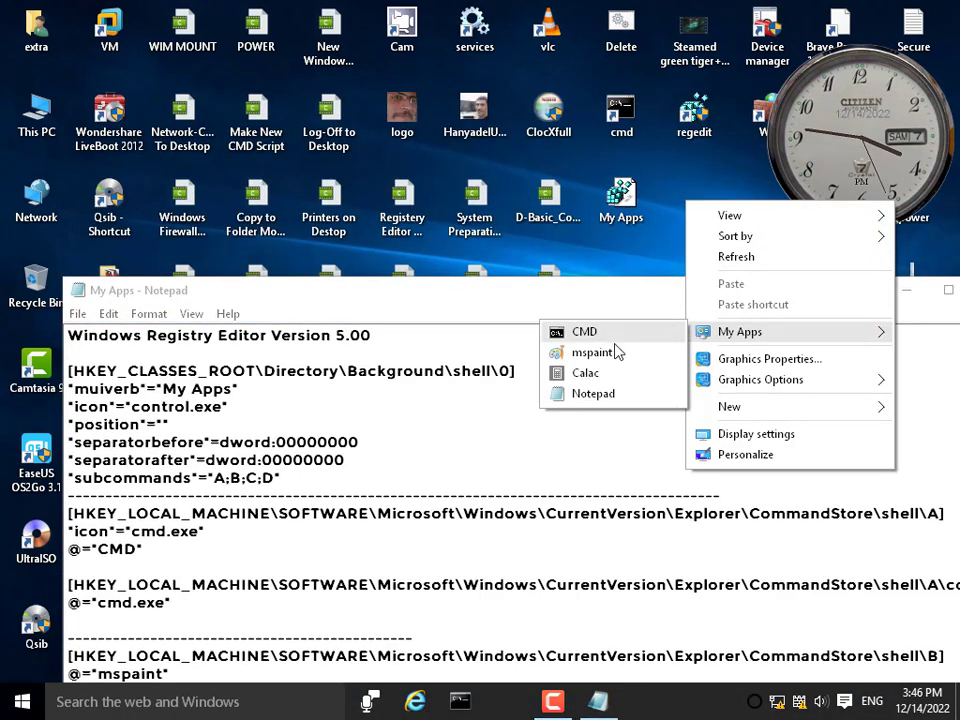
left_click_drag(520, 301, 483, 85)
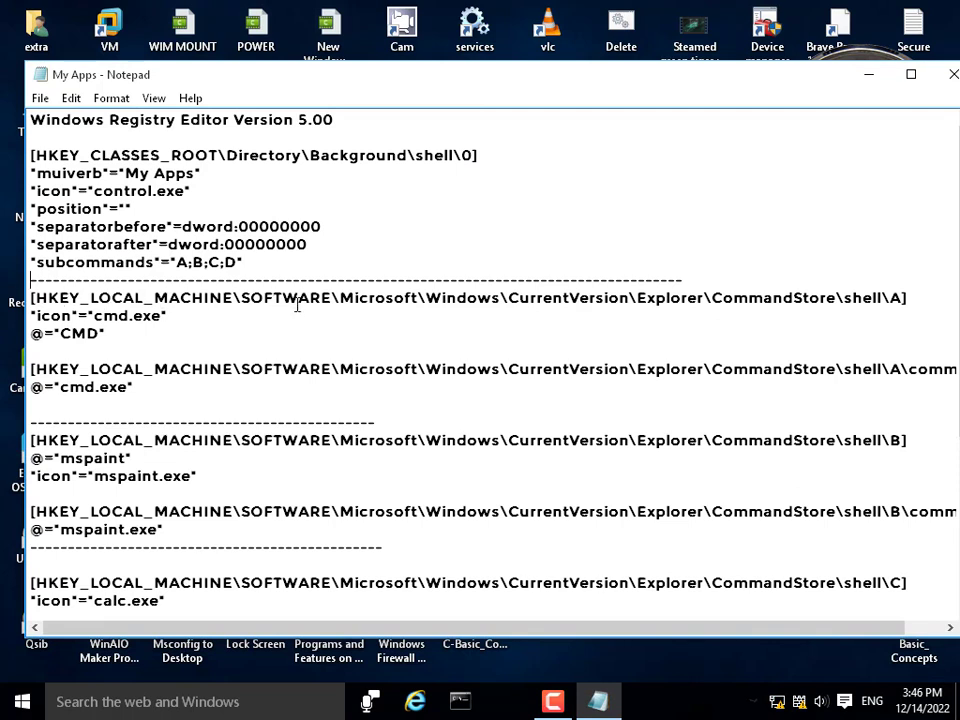
double_click(897, 298)
key("Down")
key("shift+Home")
left_click_drag(782, 298, 915, 298)
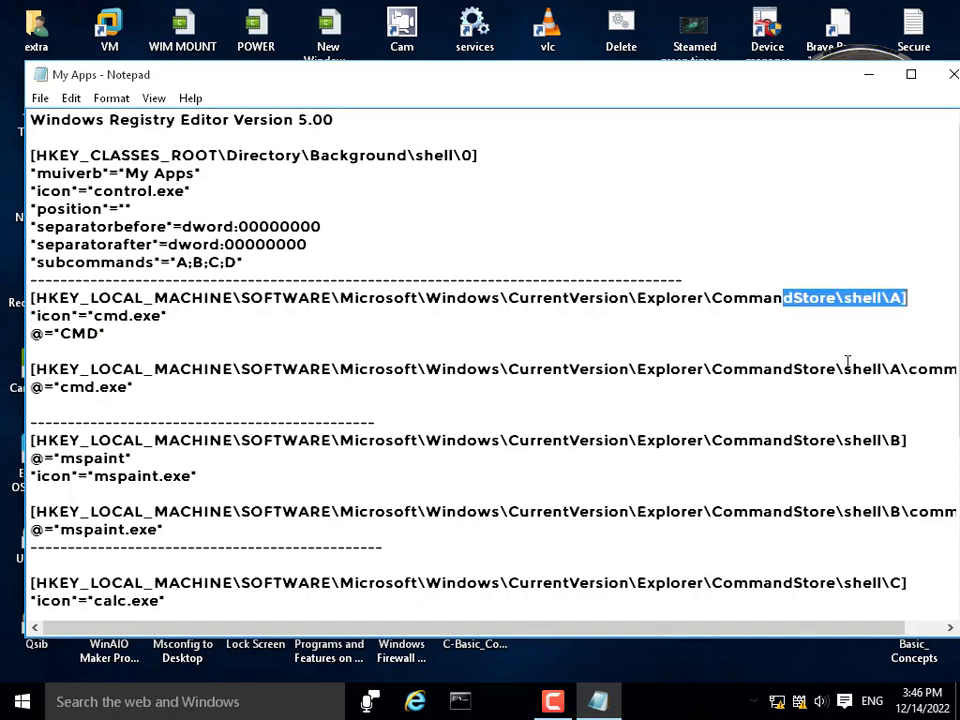
left_click_drag(835, 370, 940, 371)
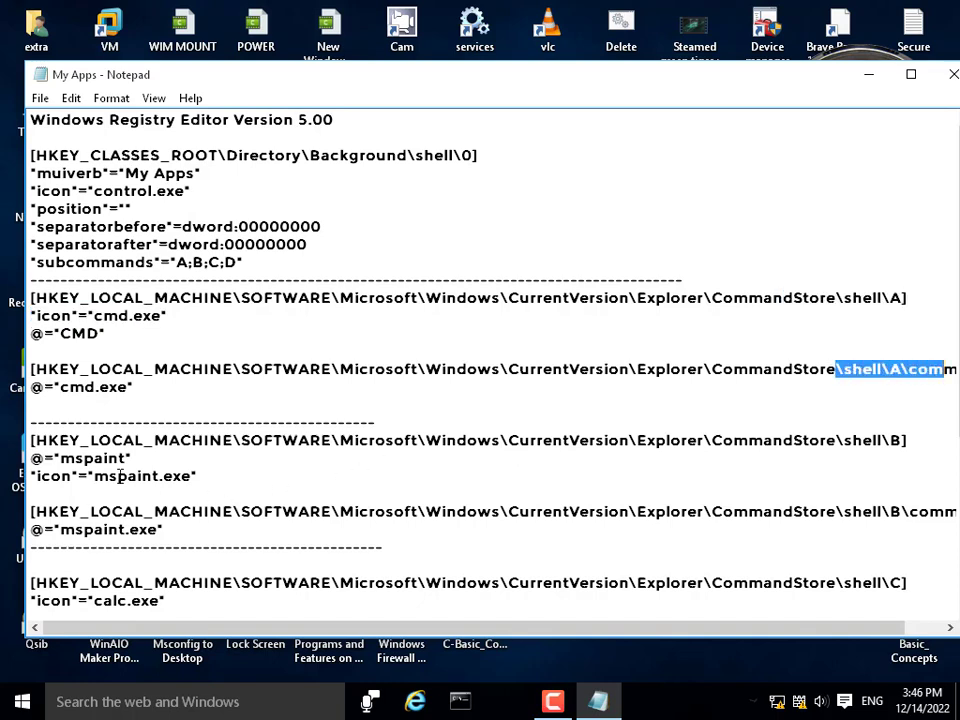
mouse_move(85, 458)
left_mouse_down()
mouse_move(106, 460)
mouse_move(176, 540)
left_mouse_up()
scroll(183, 476, "down", 4)
left_click_drag(102, 387, 165, 387)
left_click_drag(38, 387, 151, 390)
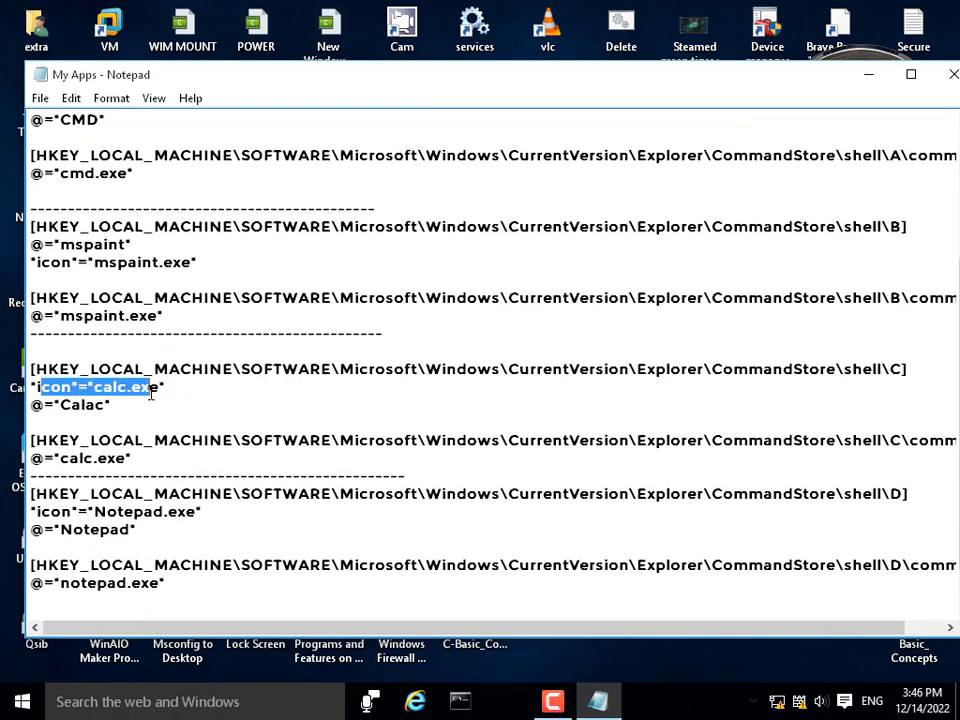
left_click_drag(70, 459, 143, 463)
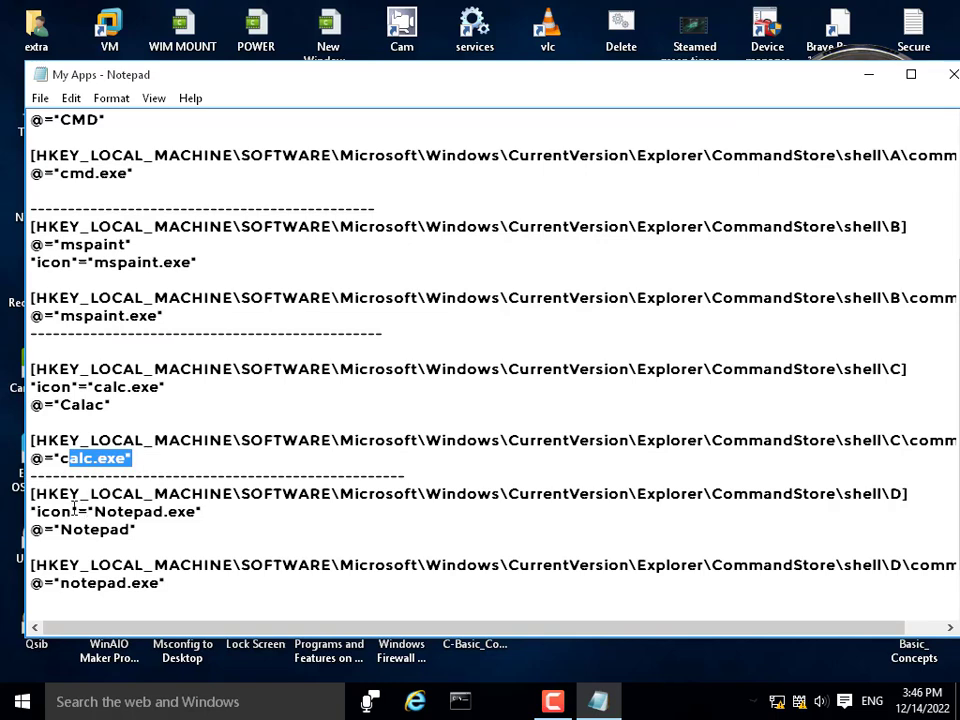
left_click_drag(57, 496, 166, 502)
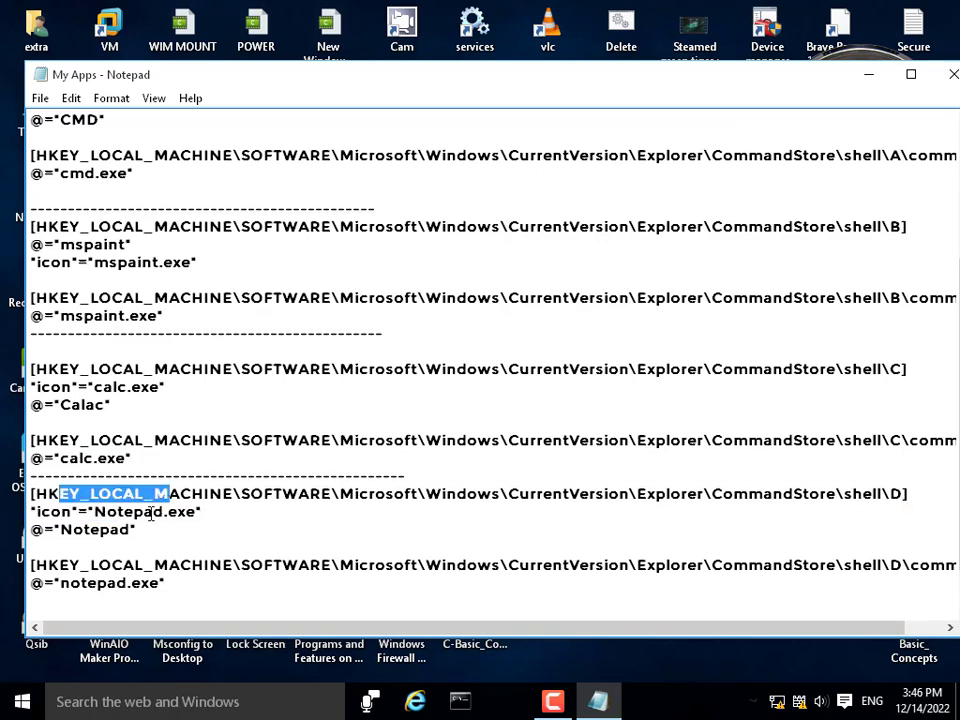
left_click_drag(52, 591, 145, 588)
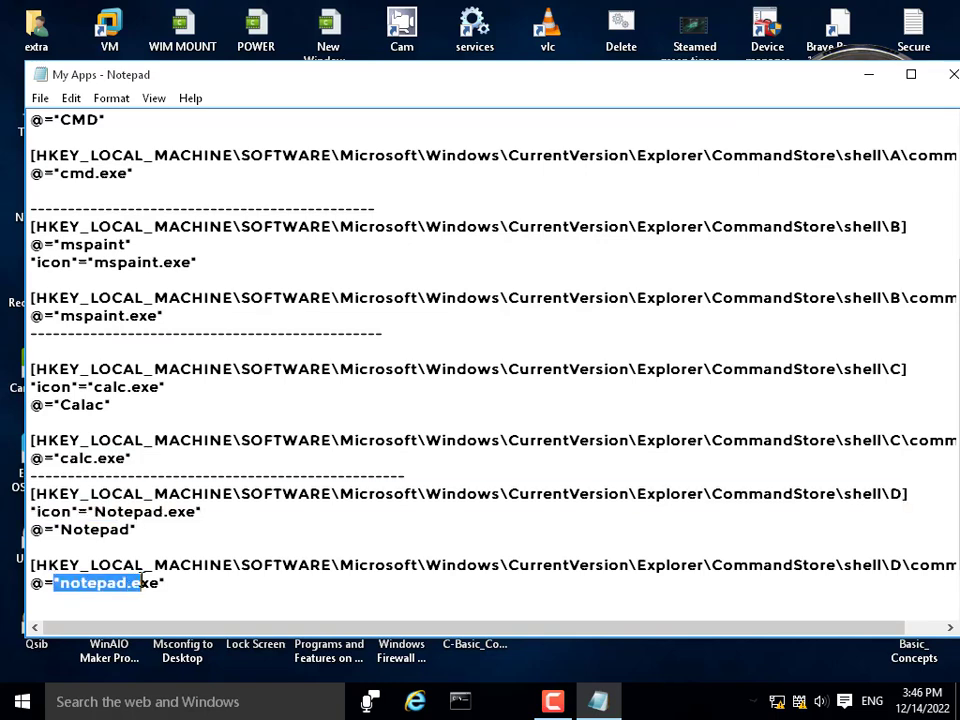
scroll(158, 537, "down", 1)
scroll(215, 493, "up", 5)
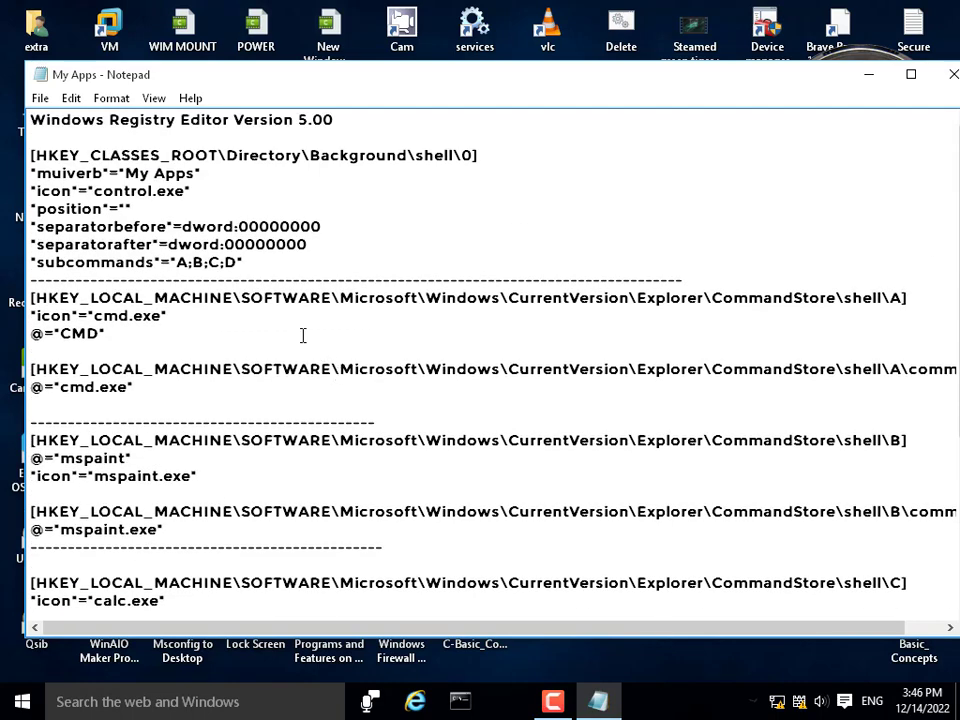
scroll(244, 210, "down", 1)
scroll(153, 208, "up", 1)
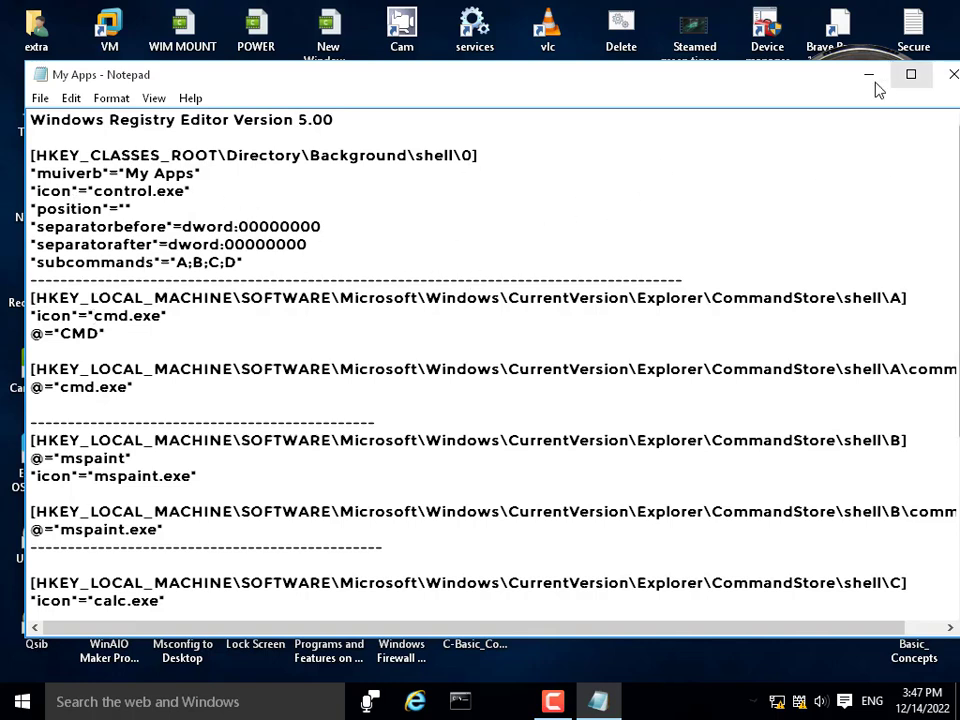
Save and close the edited My Apps.reg, then refresh the desktop.
left_click_drag(785, 78, 693, 94)
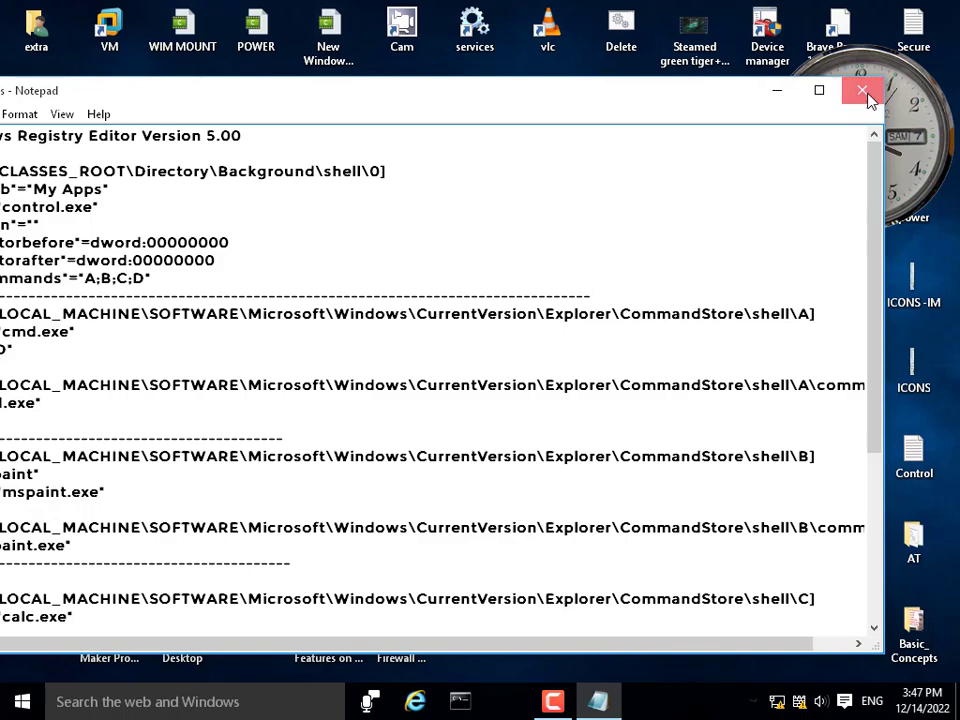
left_click(866, 93)
left_click(440, 364)
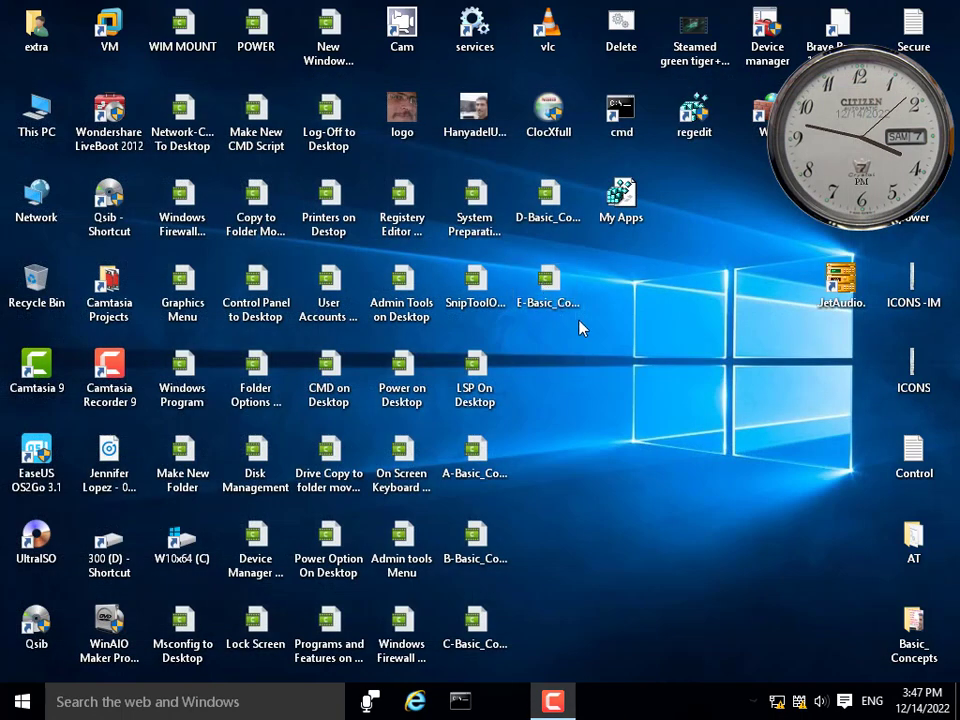
right_click(657, 276)
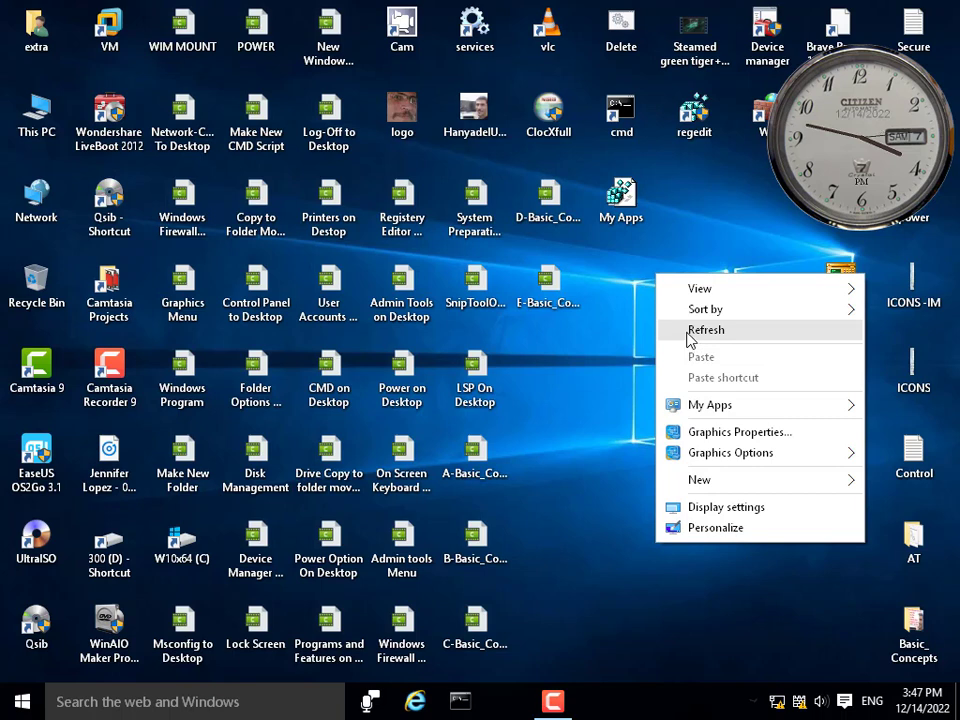
left_click(698, 333)
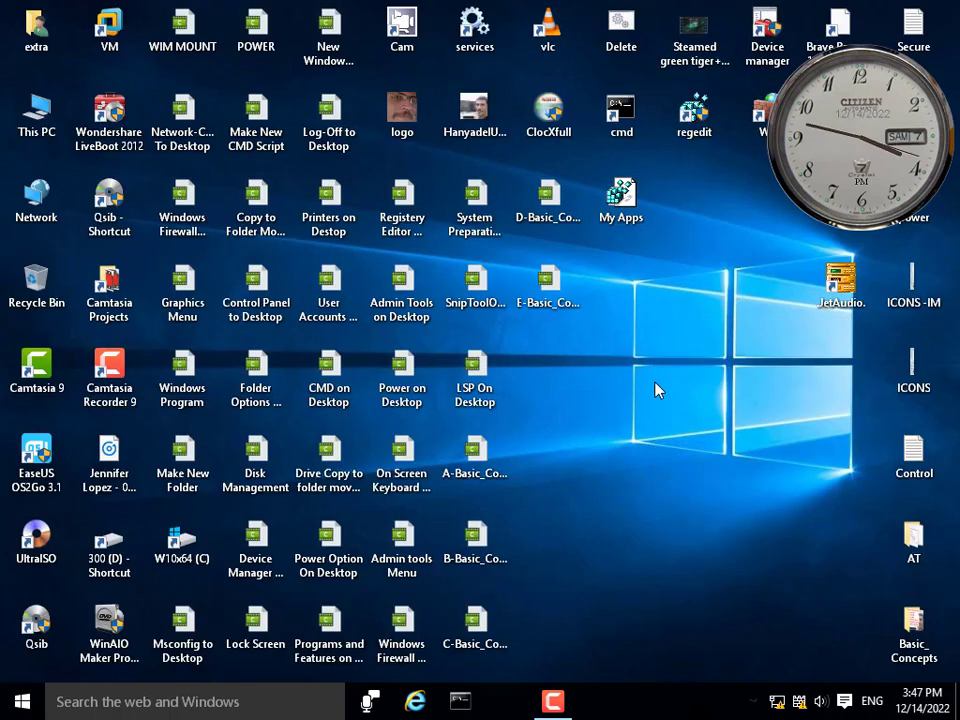
Launch an entry from the desktop's My Apps submenu to confirm it works.
right_click(620, 335)
mouse_move(672, 465)
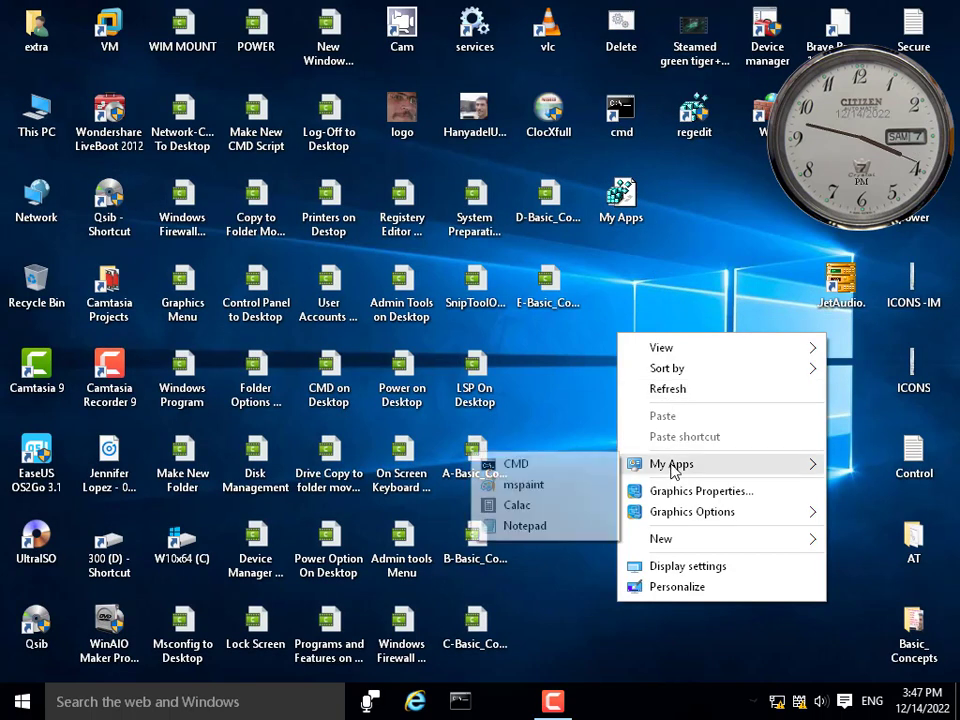
left_click(545, 505)
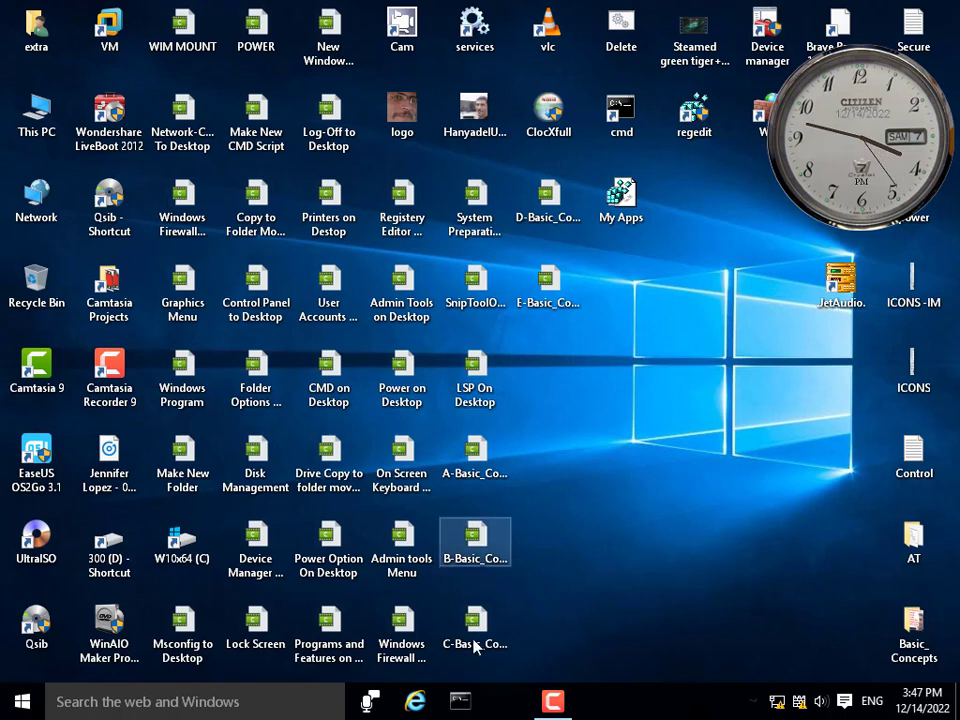
left_click(552, 702)
left_click(552, 702)
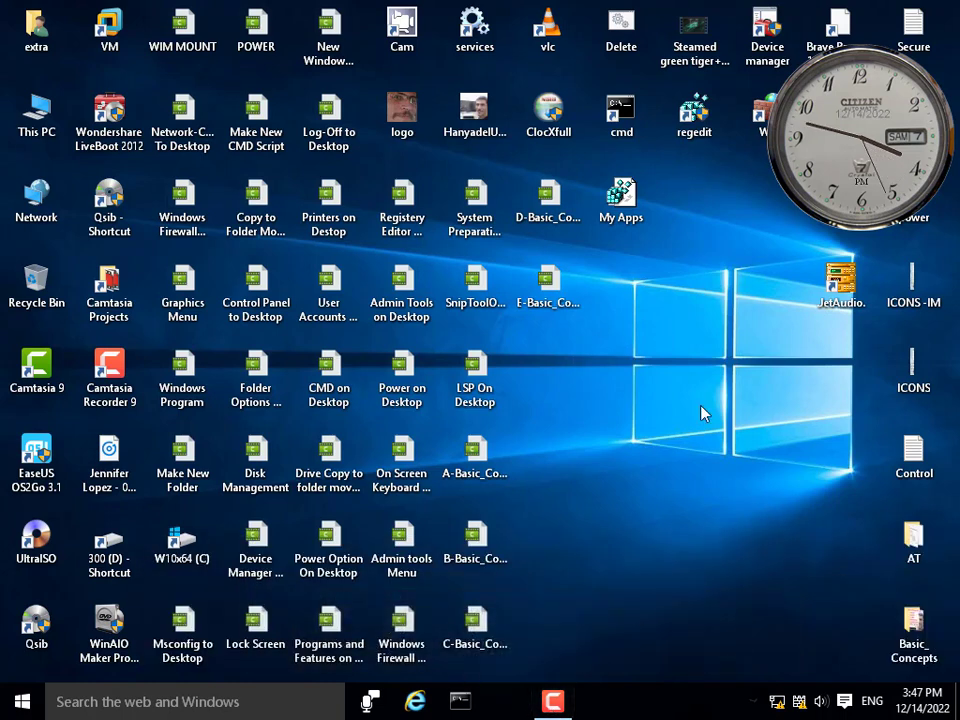